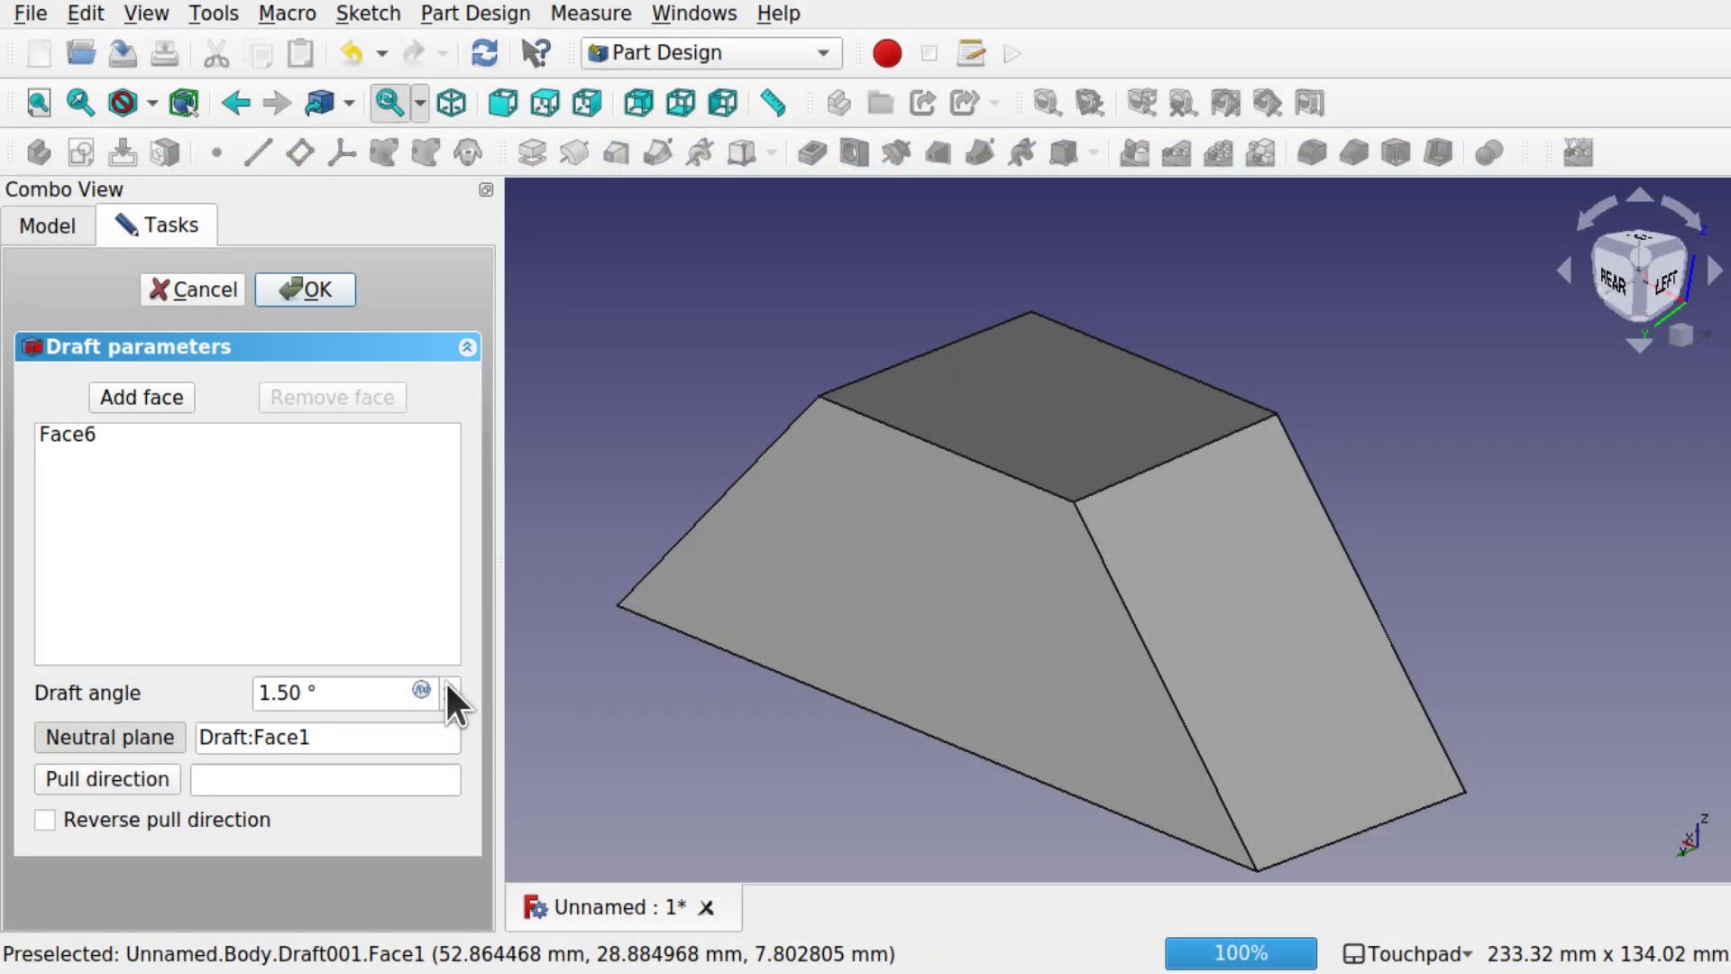
- Raise the demo nosecone's draft angle to 18.5° and orbit to inspect its drafted sides
{"action": "left_click_drag", "start_coordinate": [449, 686], "coordinate": [449, 686]}
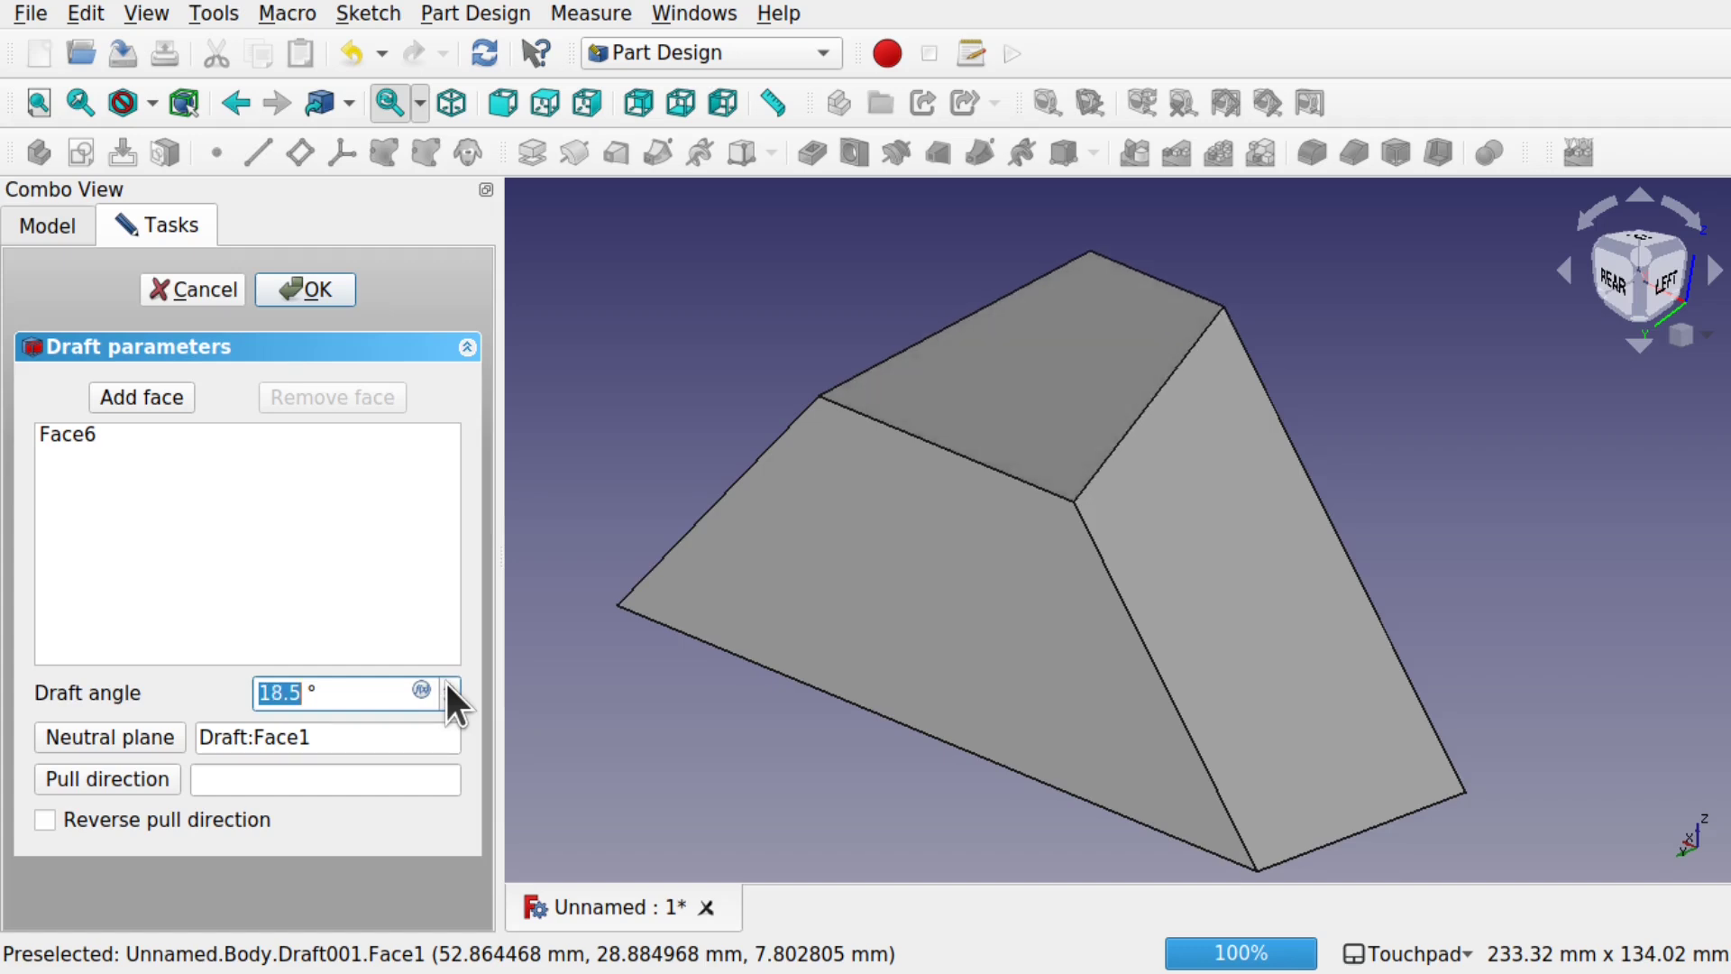
{"action": "left_click_drag", "start_coordinate": [686, 649], "coordinate": [1290, 499]}
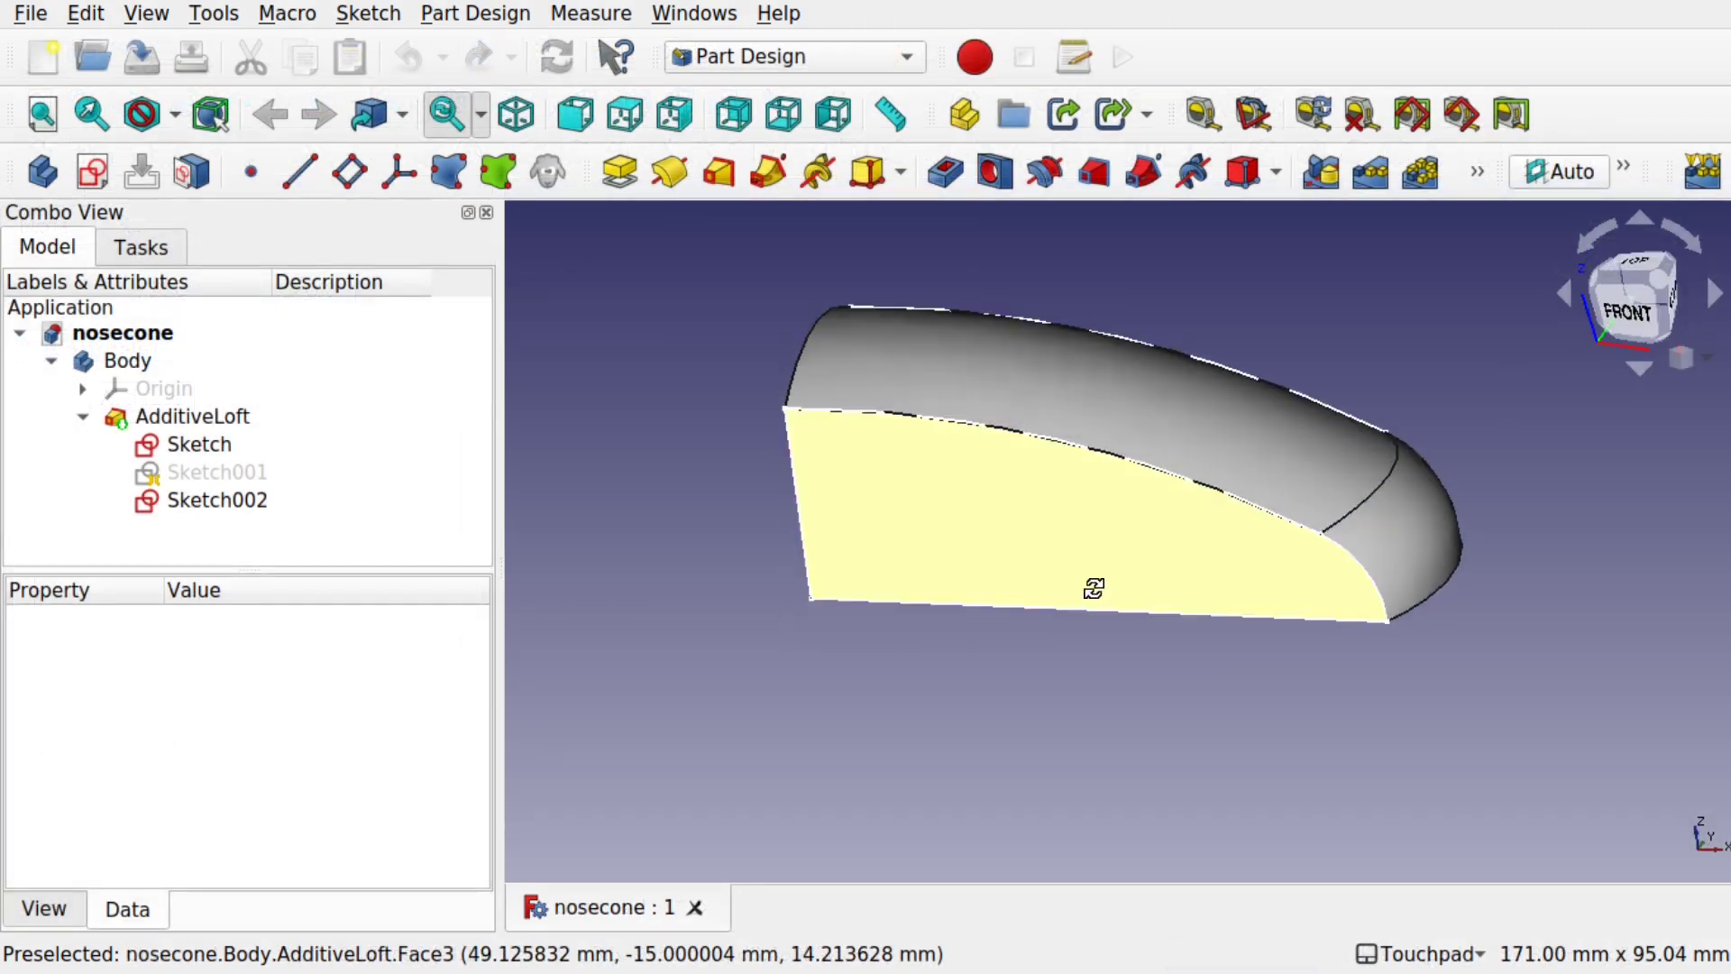
{"action": "left_click_drag", "start_coordinate": [1094, 587], "coordinate": [1190, 533]}
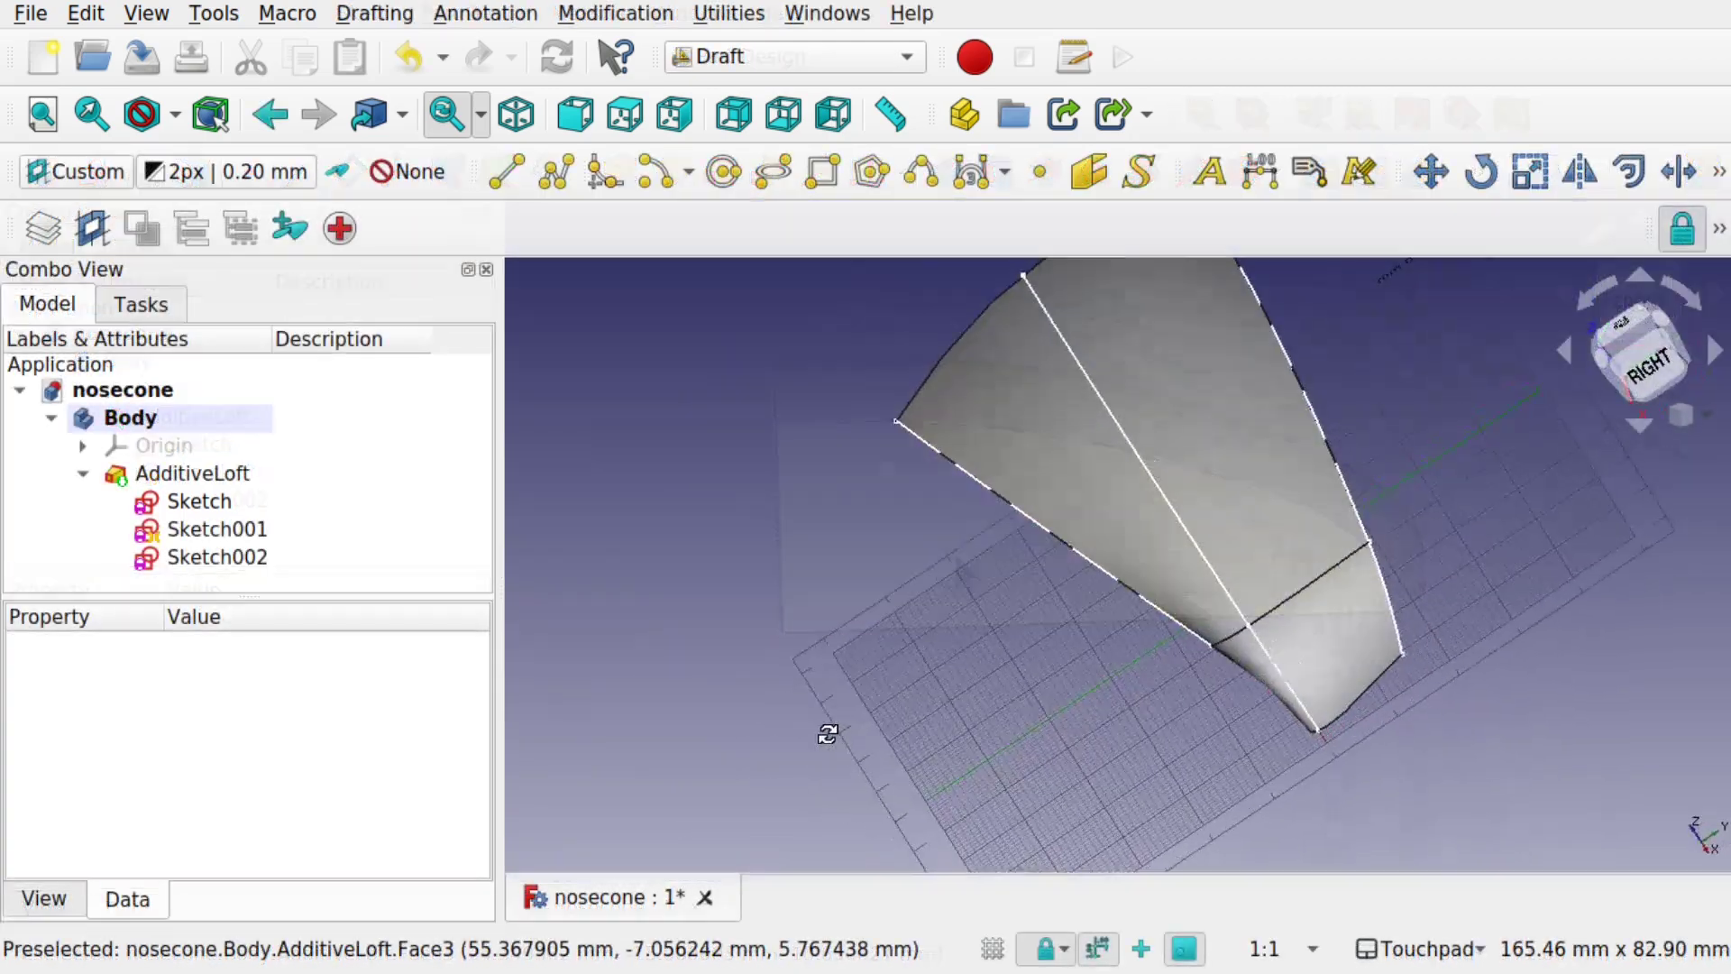
{"action": "left_click_drag", "start_coordinate": [823, 727], "coordinate": [1341, 566]}
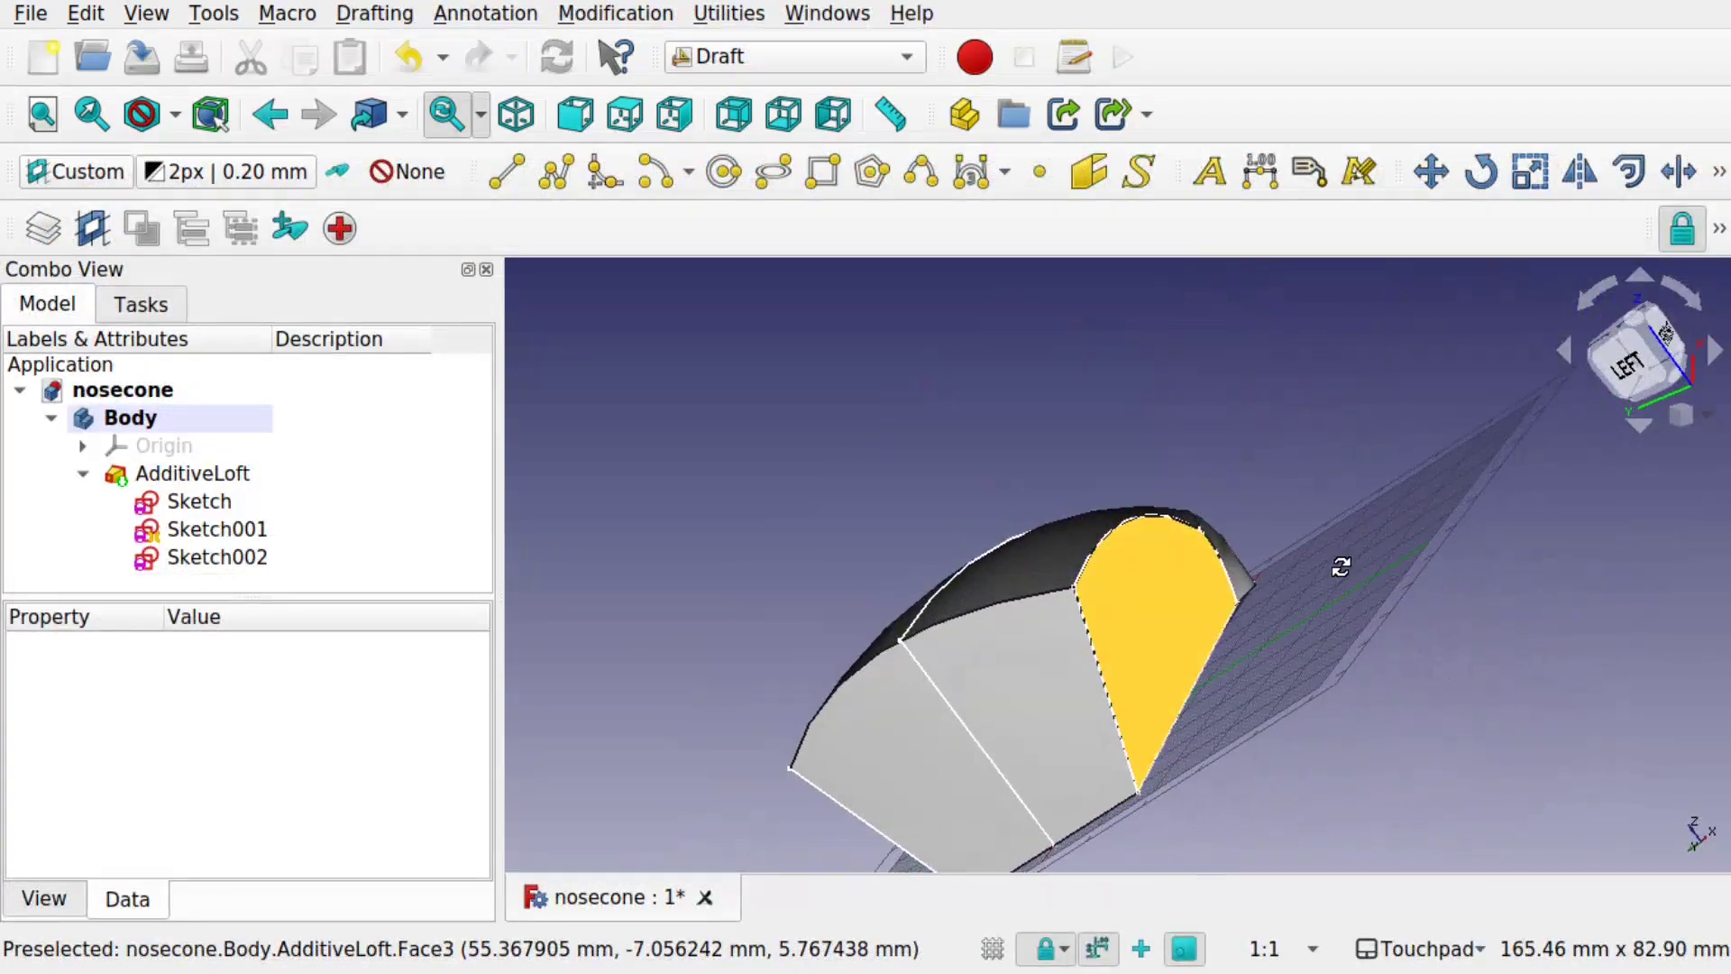
{"action": "middle_click_drag", "start_coordinate": [1341, 567], "coordinate": [1259, 511]}
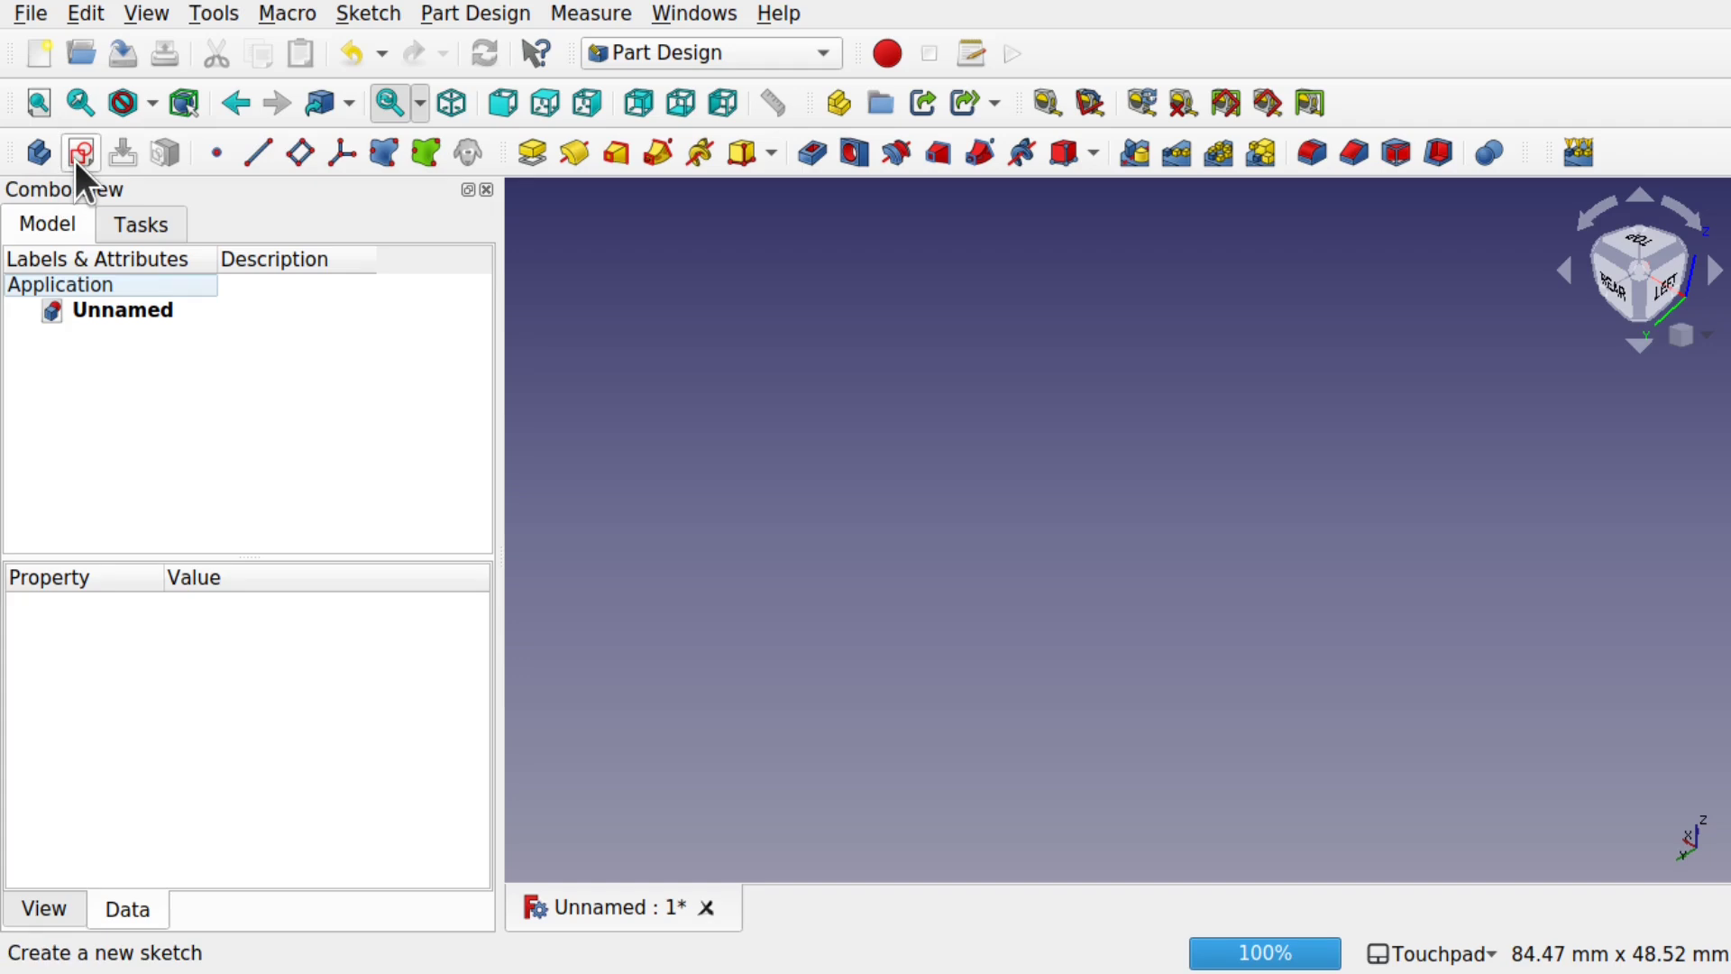
- Create a new body and start a sketch on the XY plane
{"action": "left_click", "coordinate": [145, 226]}
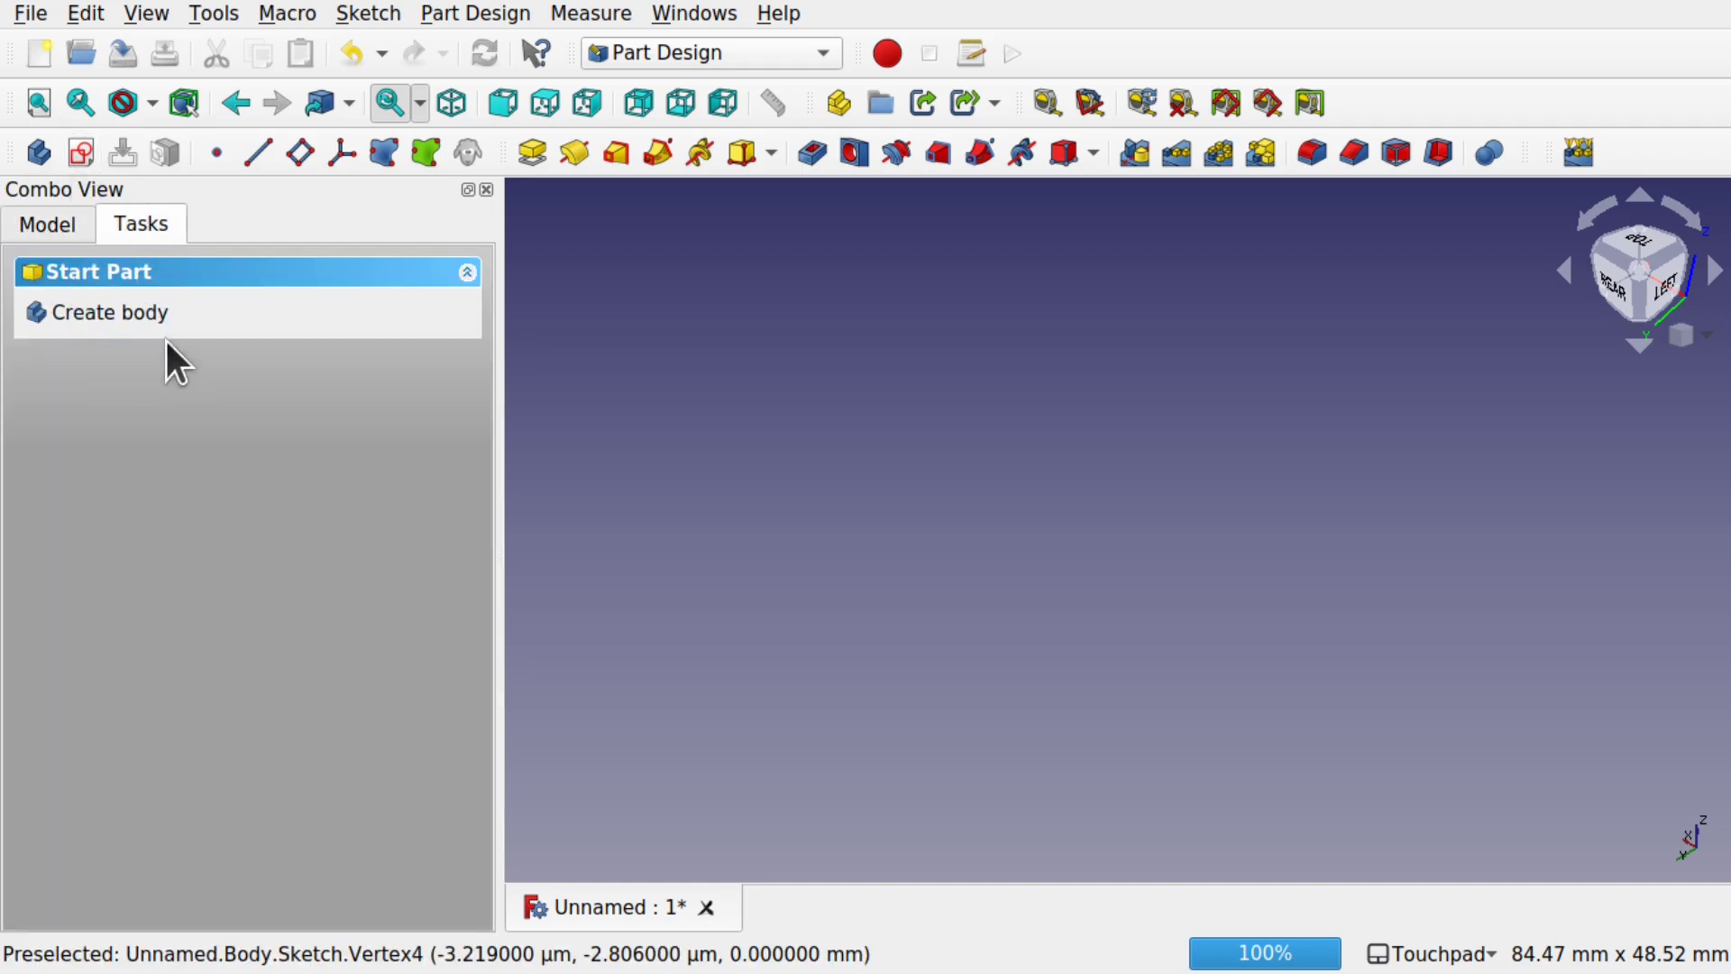
{"action": "left_click", "coordinate": [138, 311]}
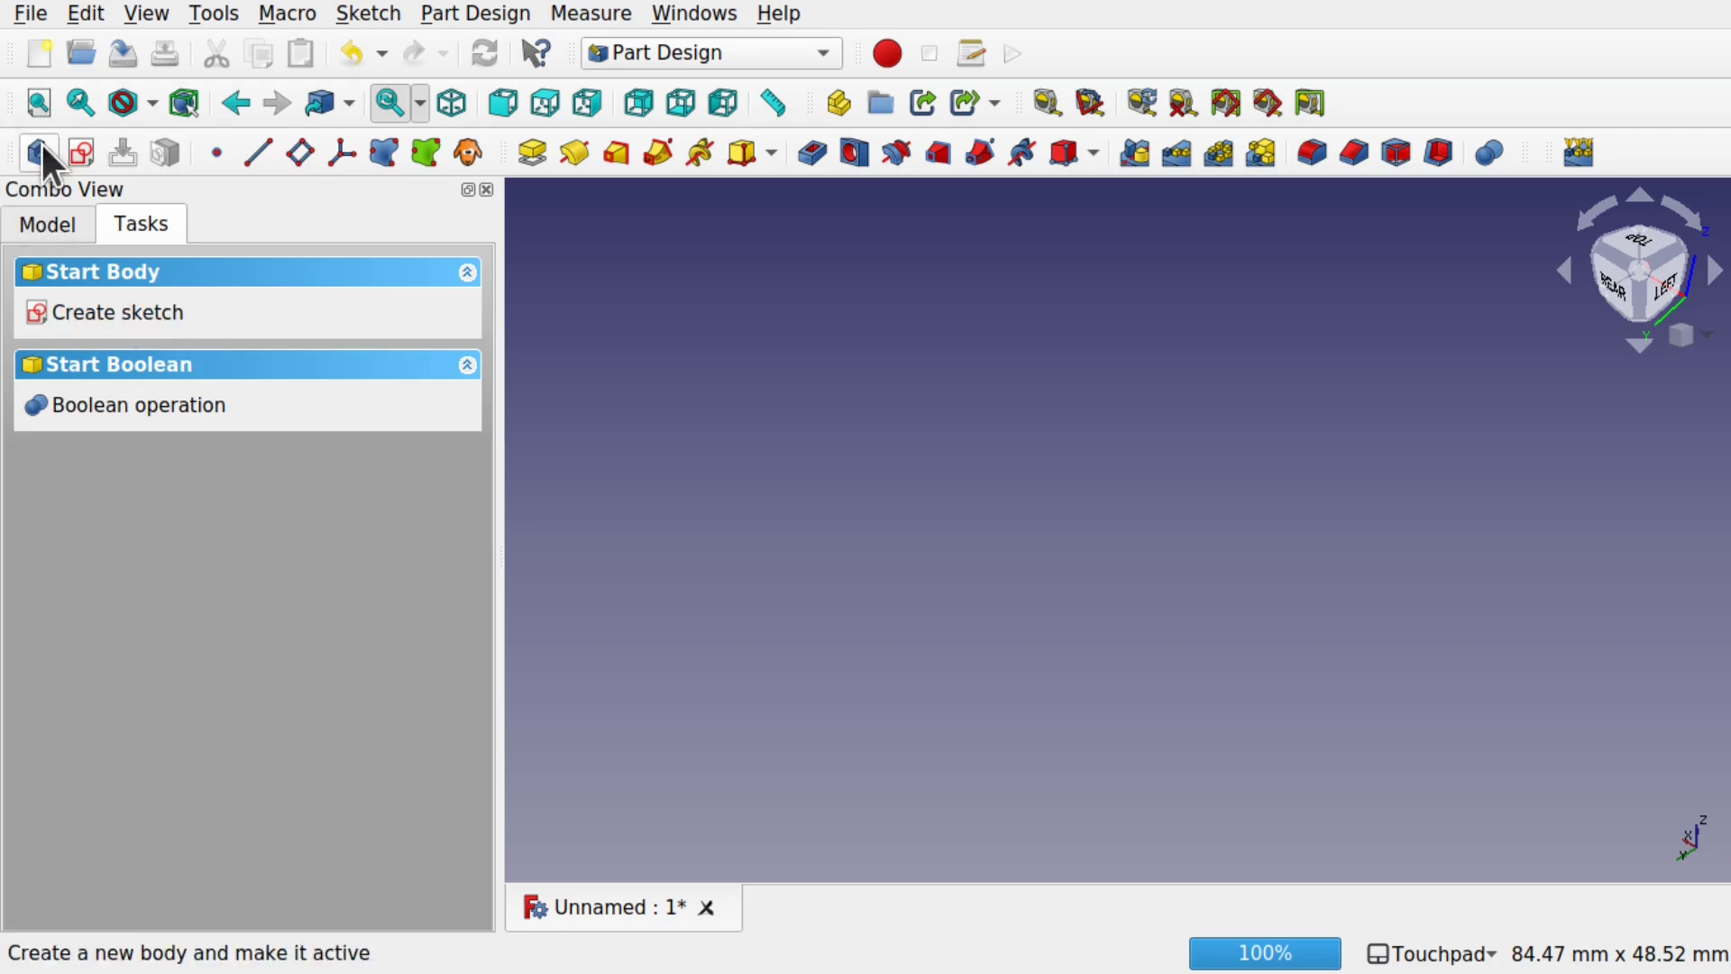
{"action": "left_click", "coordinate": [160, 312]}
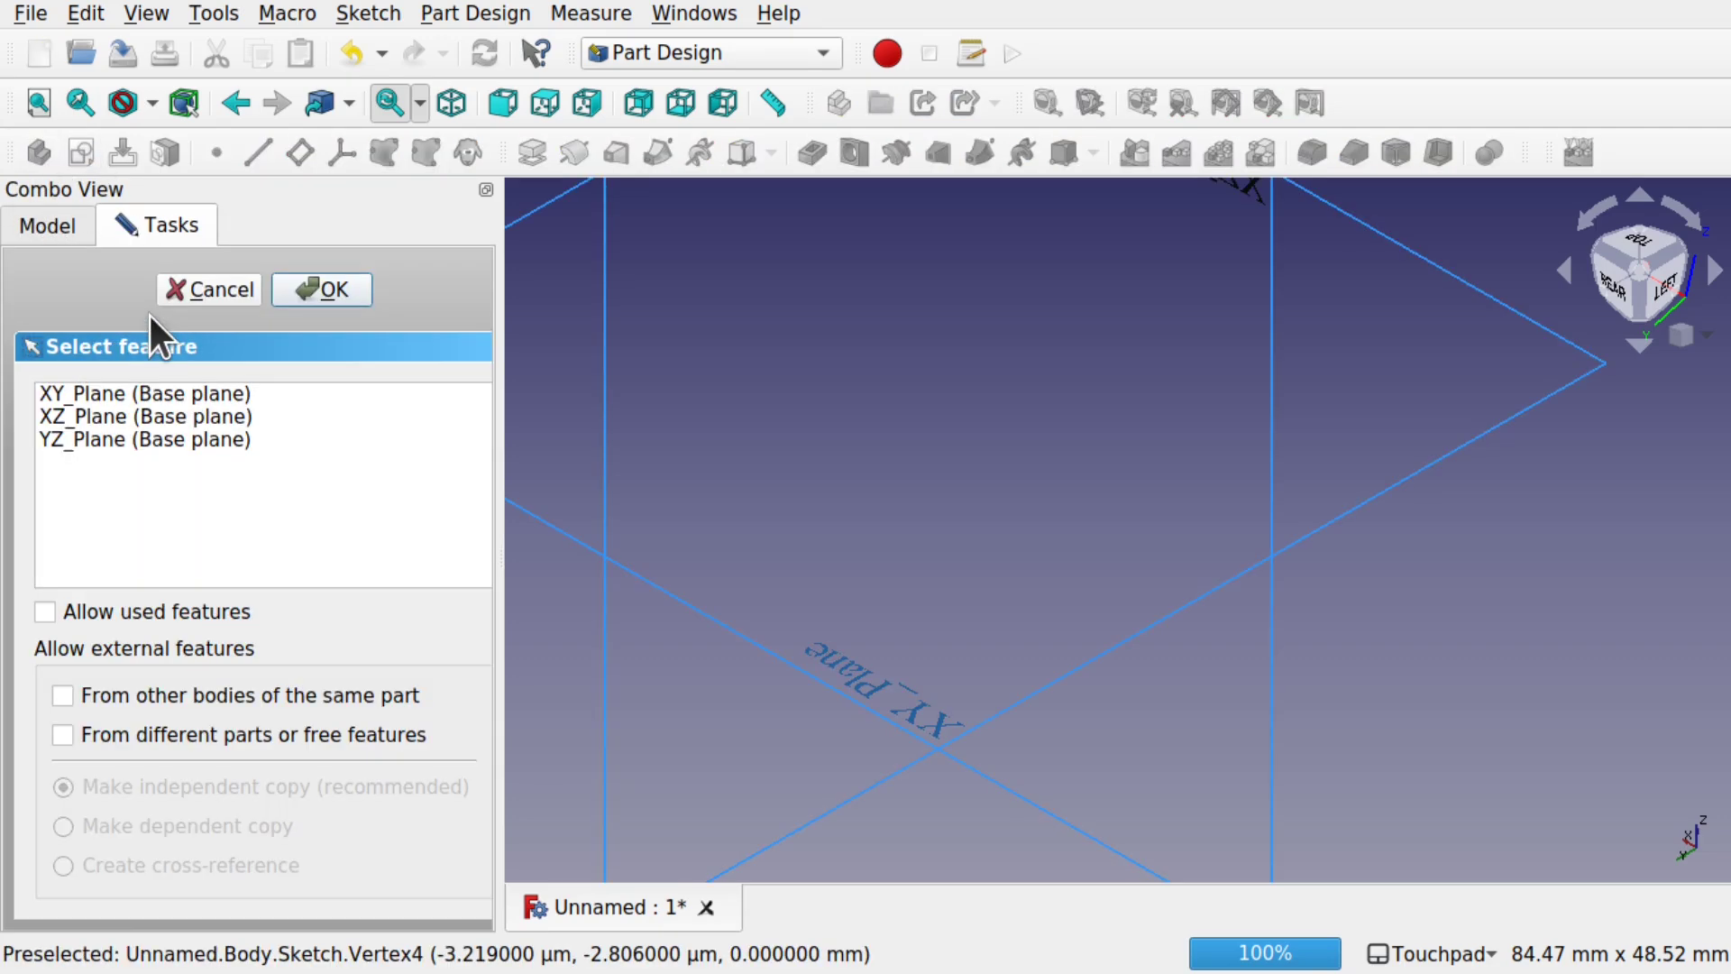
{"action": "left_click", "coordinate": [119, 396]}
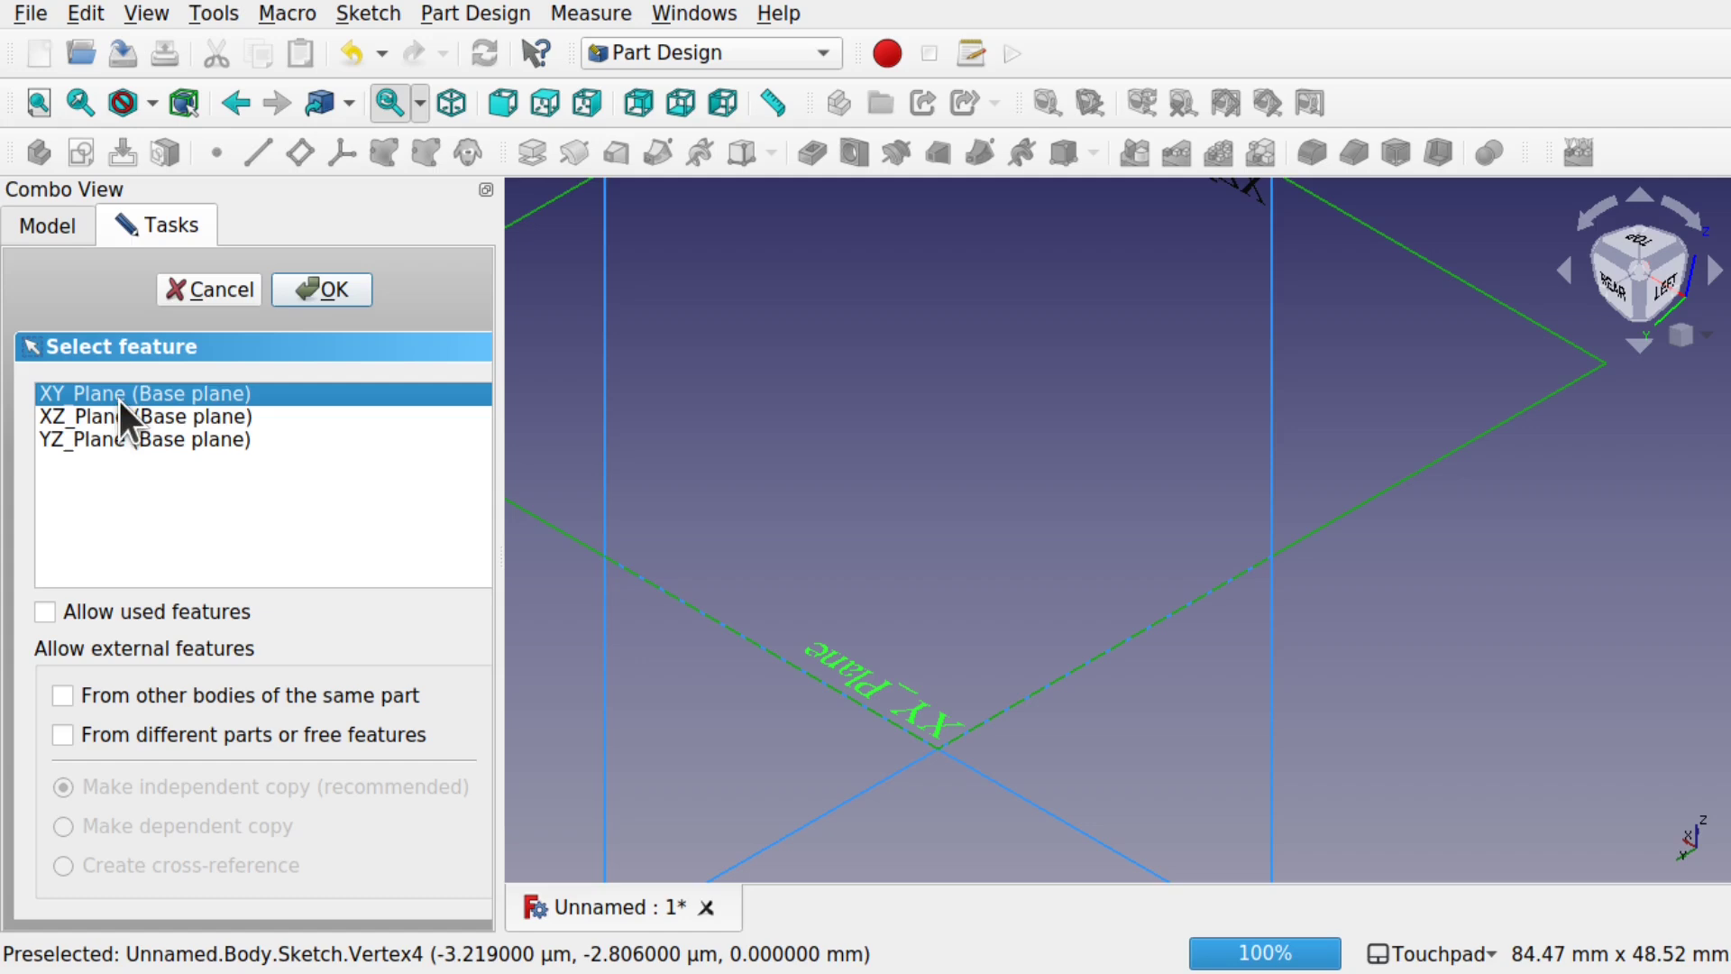
{"action": "left_click", "coordinate": [316, 293]}
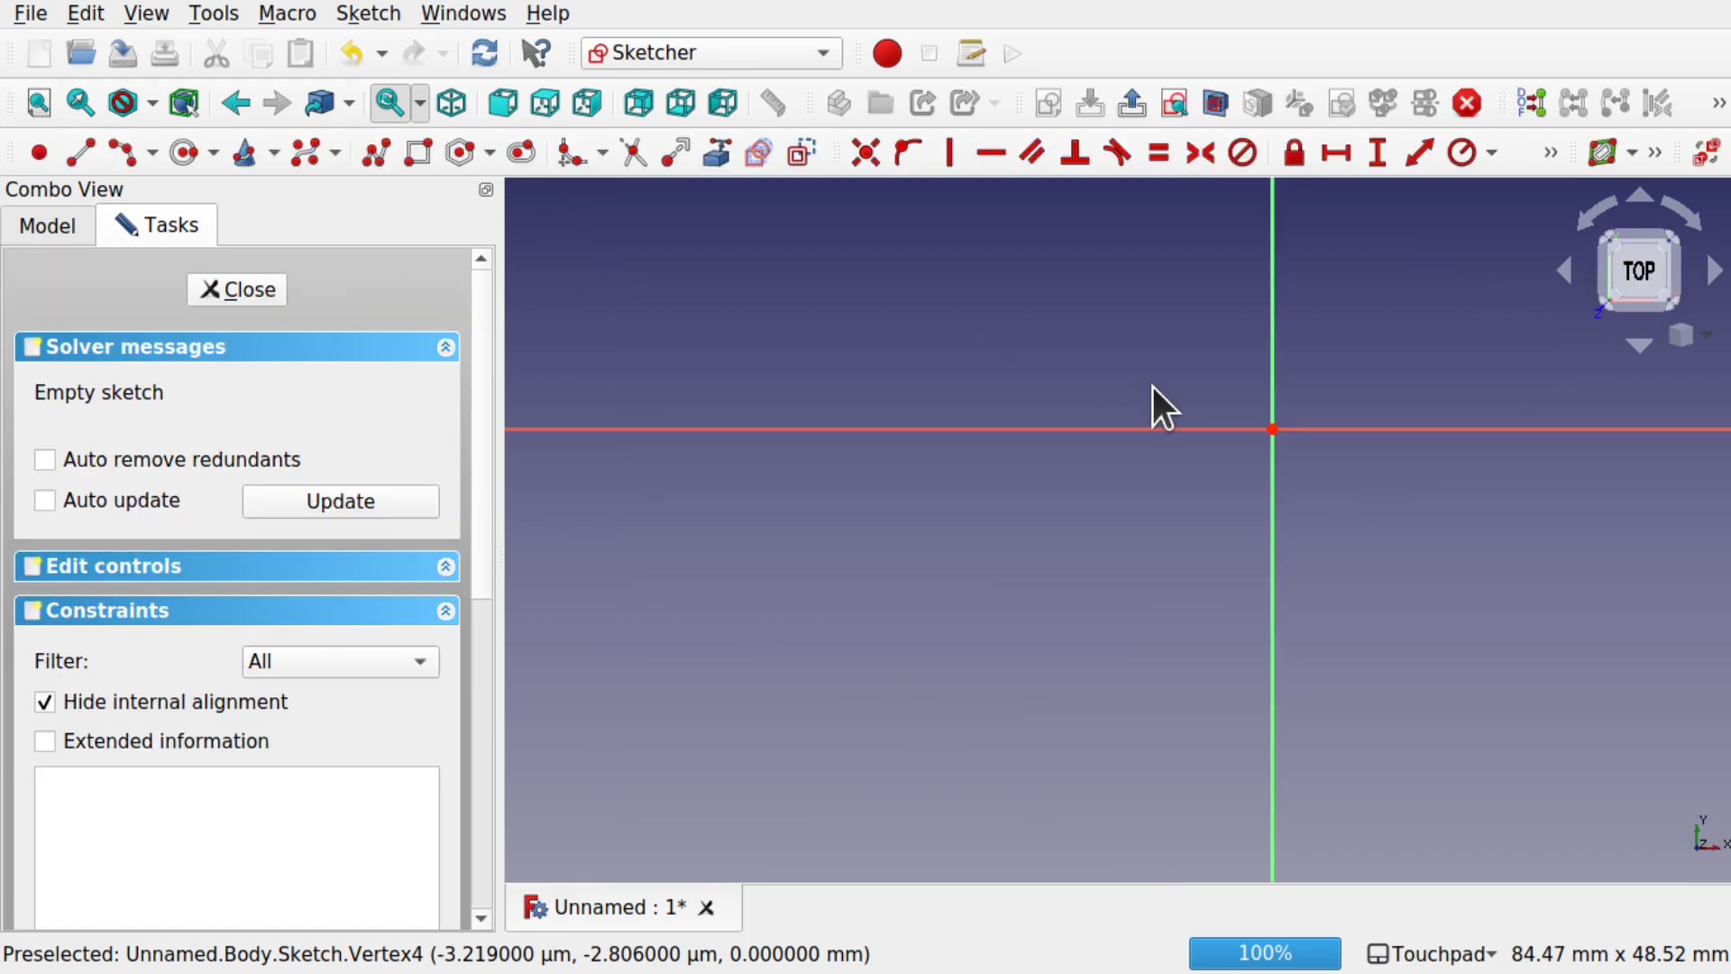
- Draw a rectangle enclosing the origin in the sketch
{"action": "middle_click_drag", "start_coordinate": [1202, 375], "coordinate": [1010, 467]}
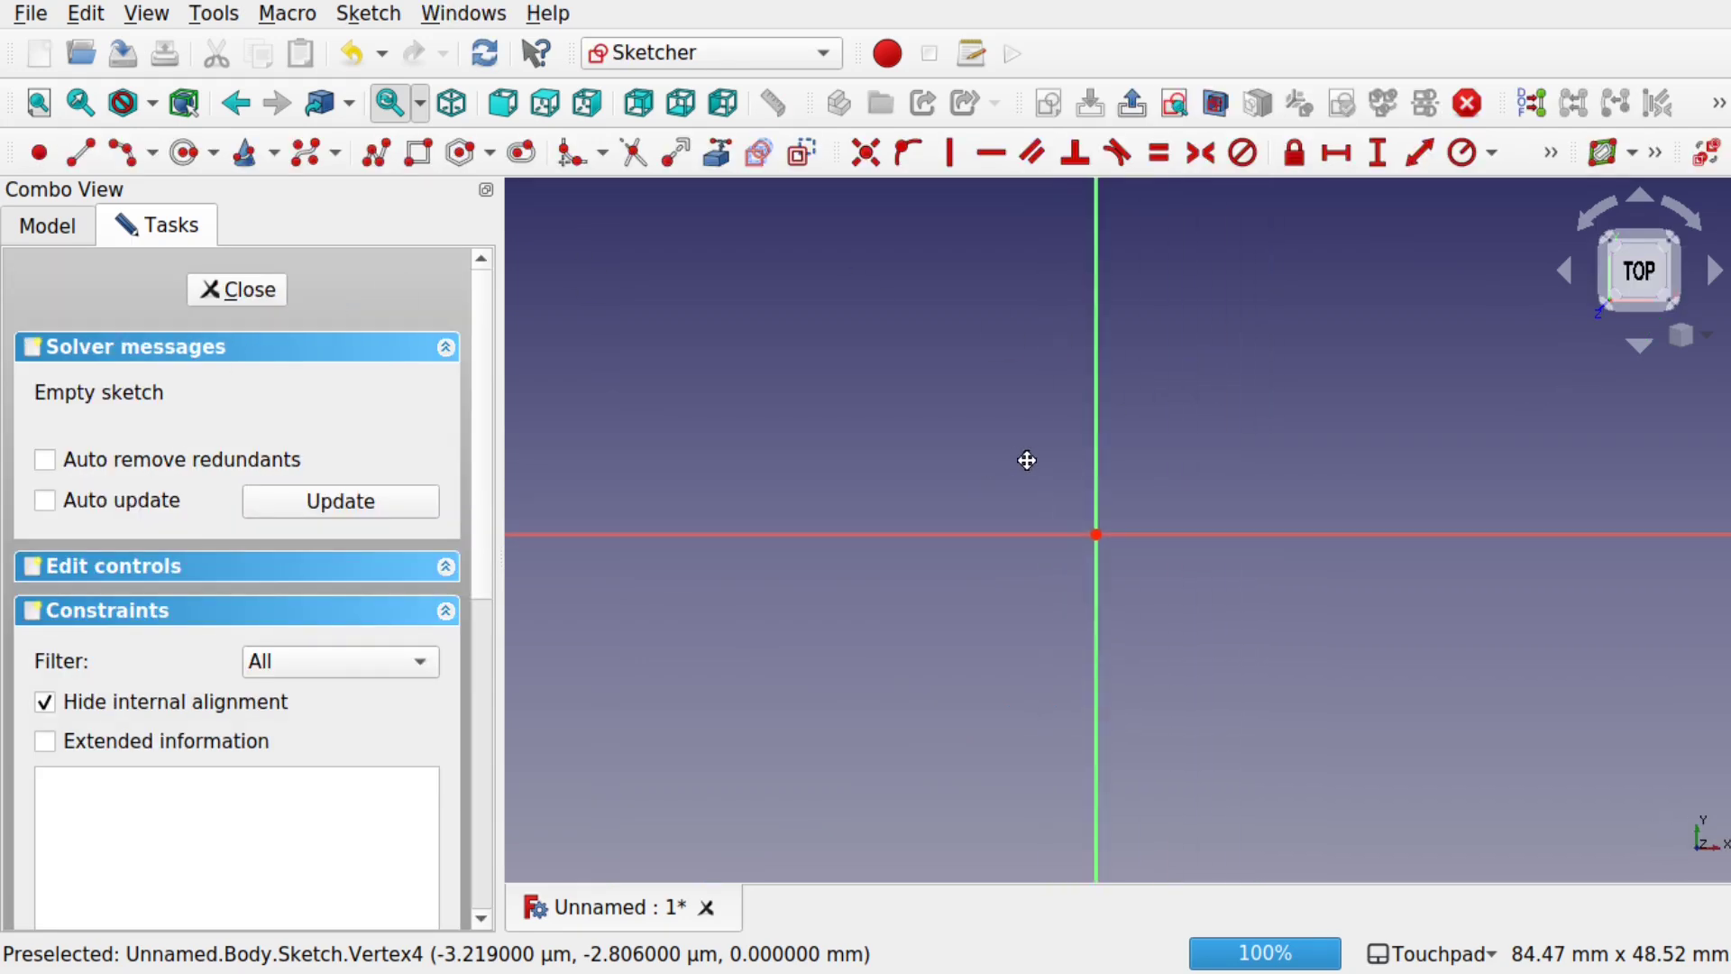
{"action": "scroll", "coordinate": [1027, 456], "scroll_direction": "down", "scroll_amount": 4}
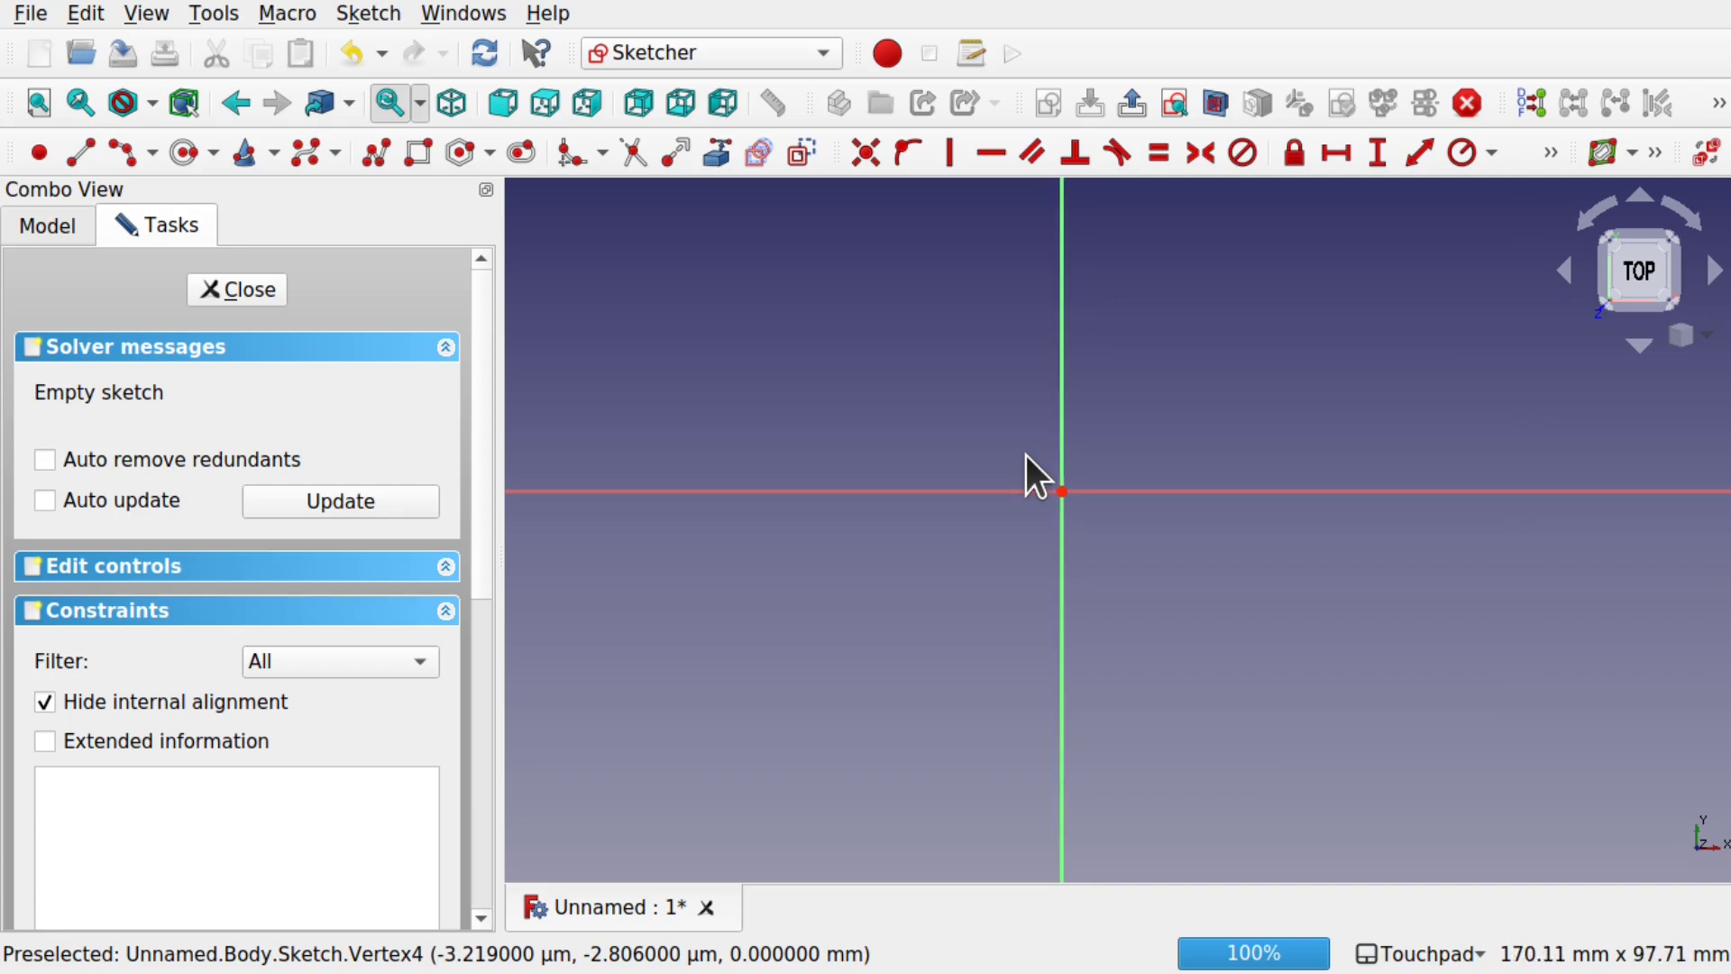
{"action": "left_click", "coordinate": [407, 158]}
{"action": "left_click", "coordinate": [832, 289]}
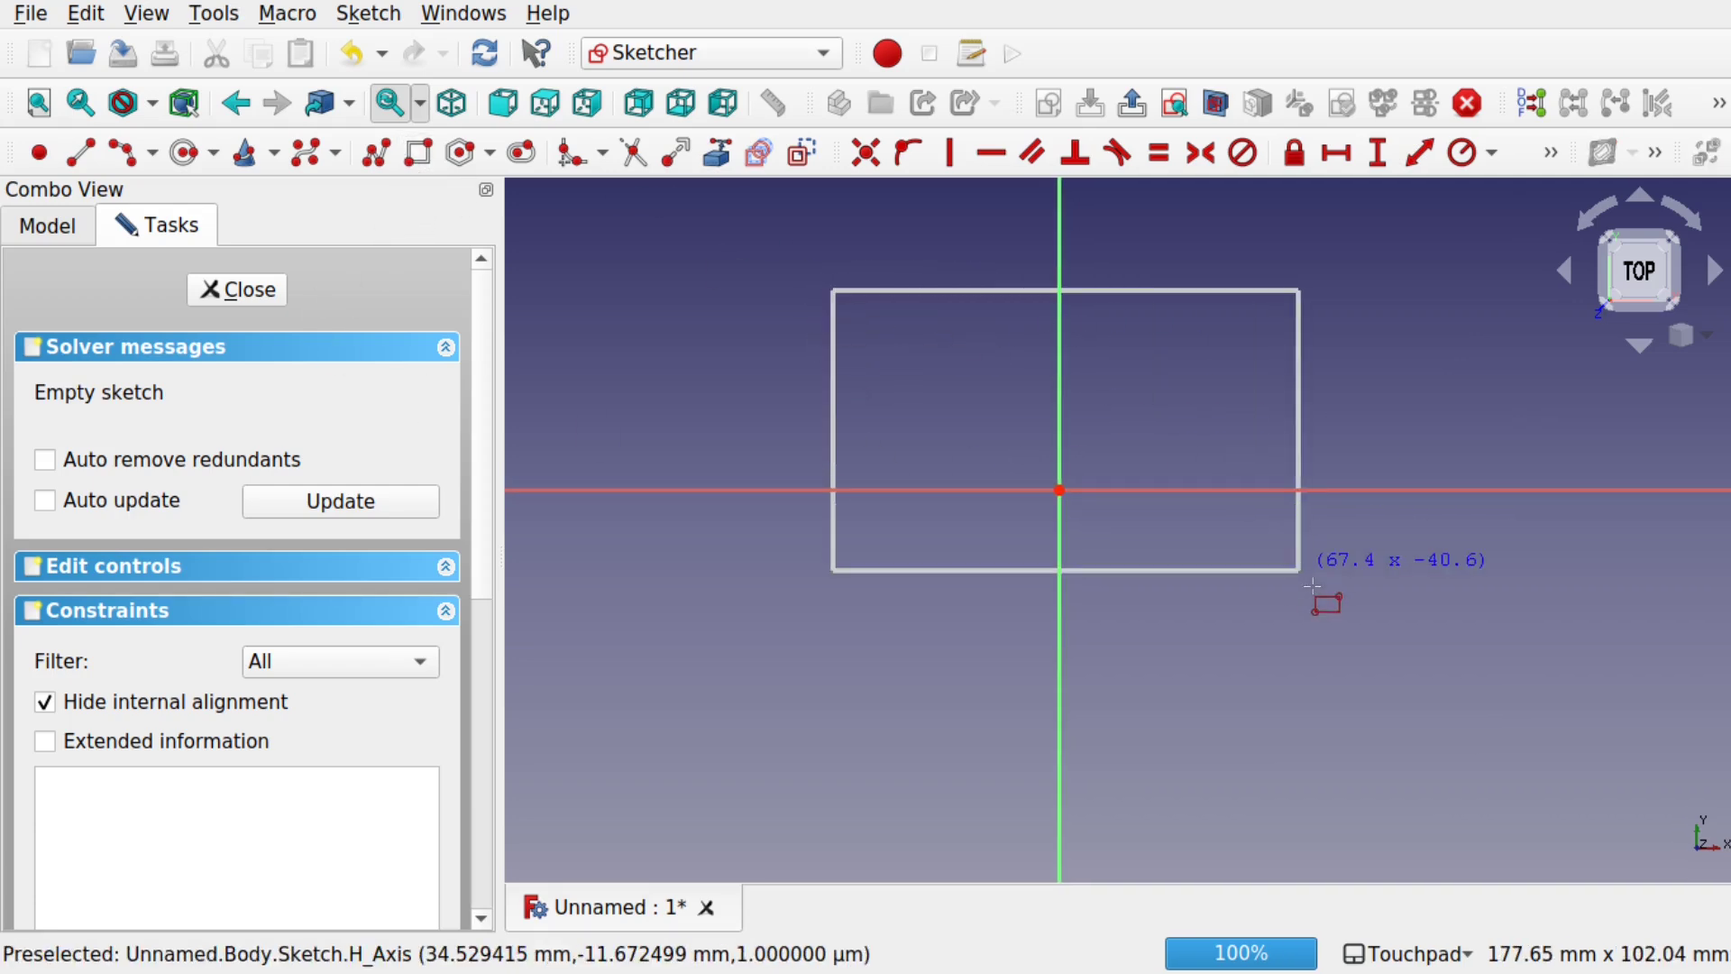
{"action": "left_click", "coordinate": [1303, 680]}
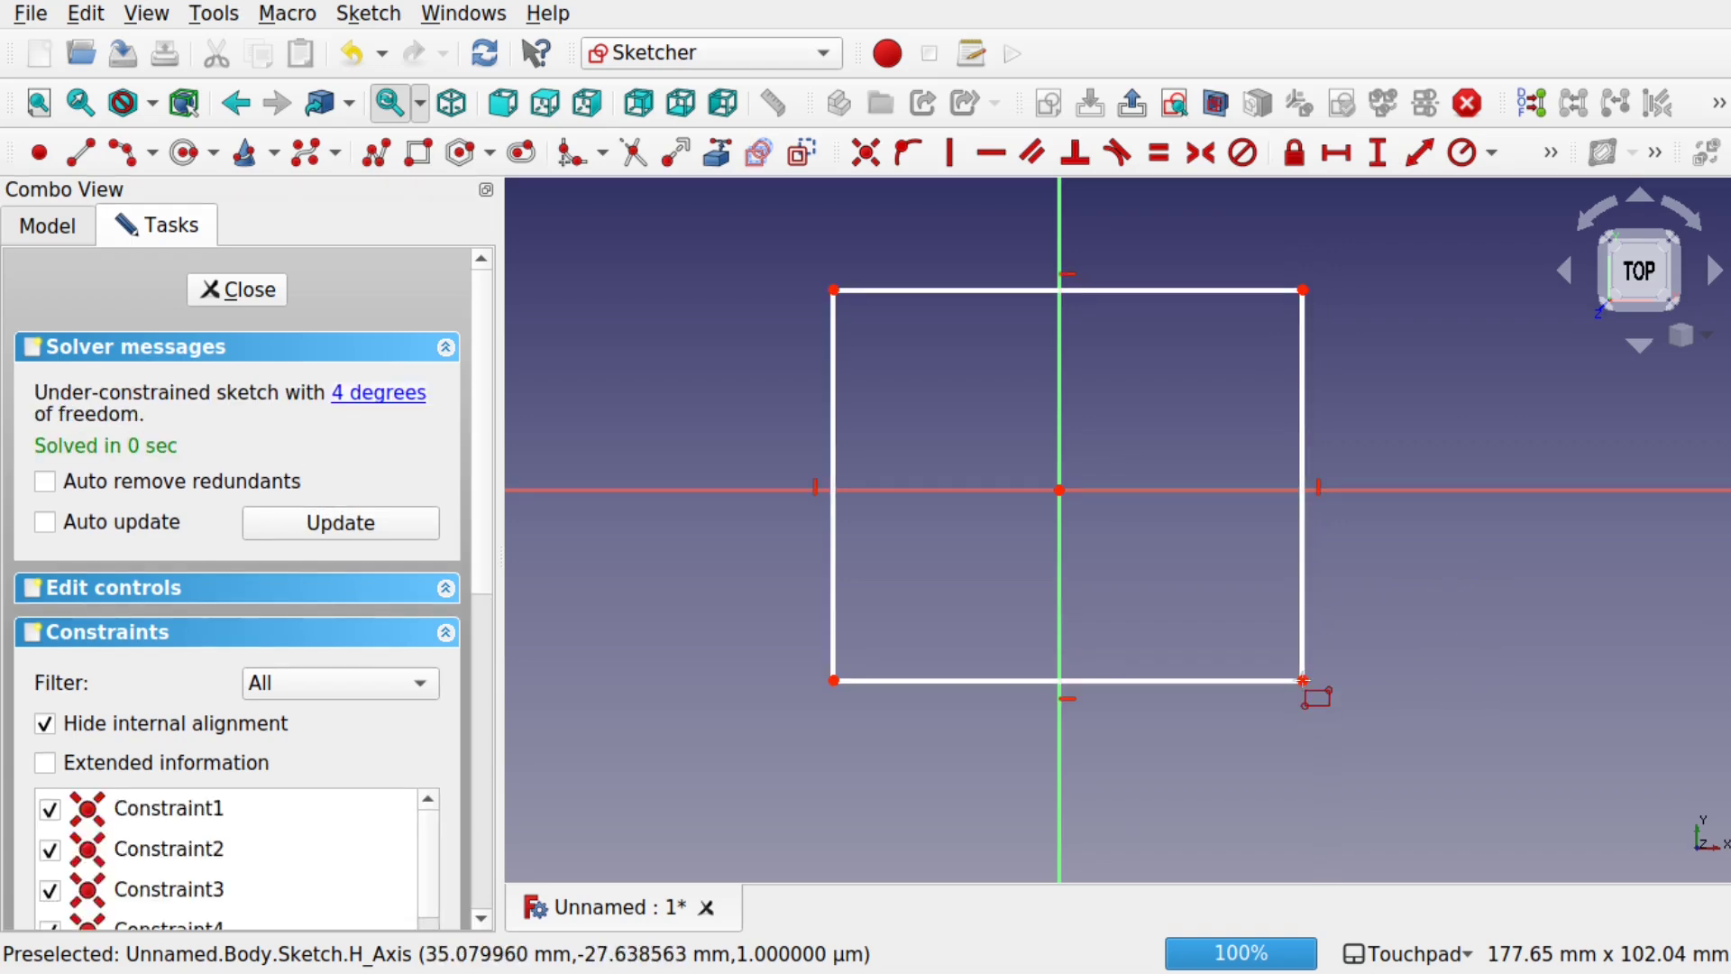
- Close the rectangle sketch and fit it into the view
{"action": "left_click", "coordinate": [251, 290]}
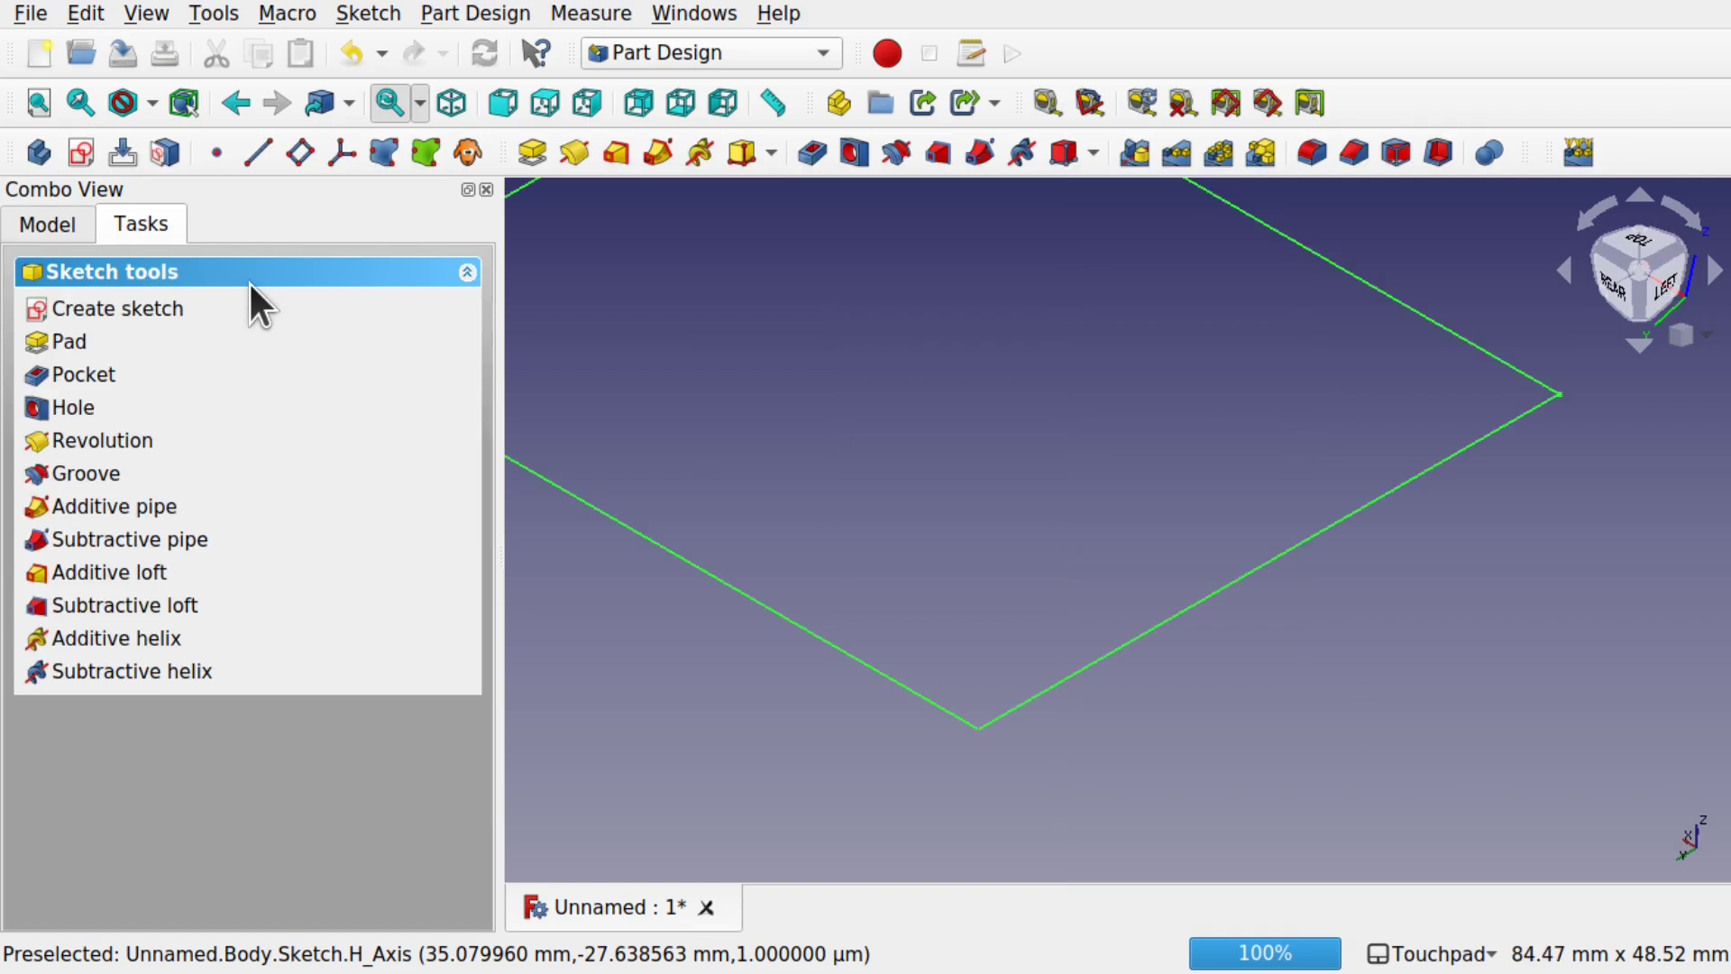
{"action": "scroll", "coordinate": [1035, 380], "scroll_direction": "down", "scroll_amount": 5}
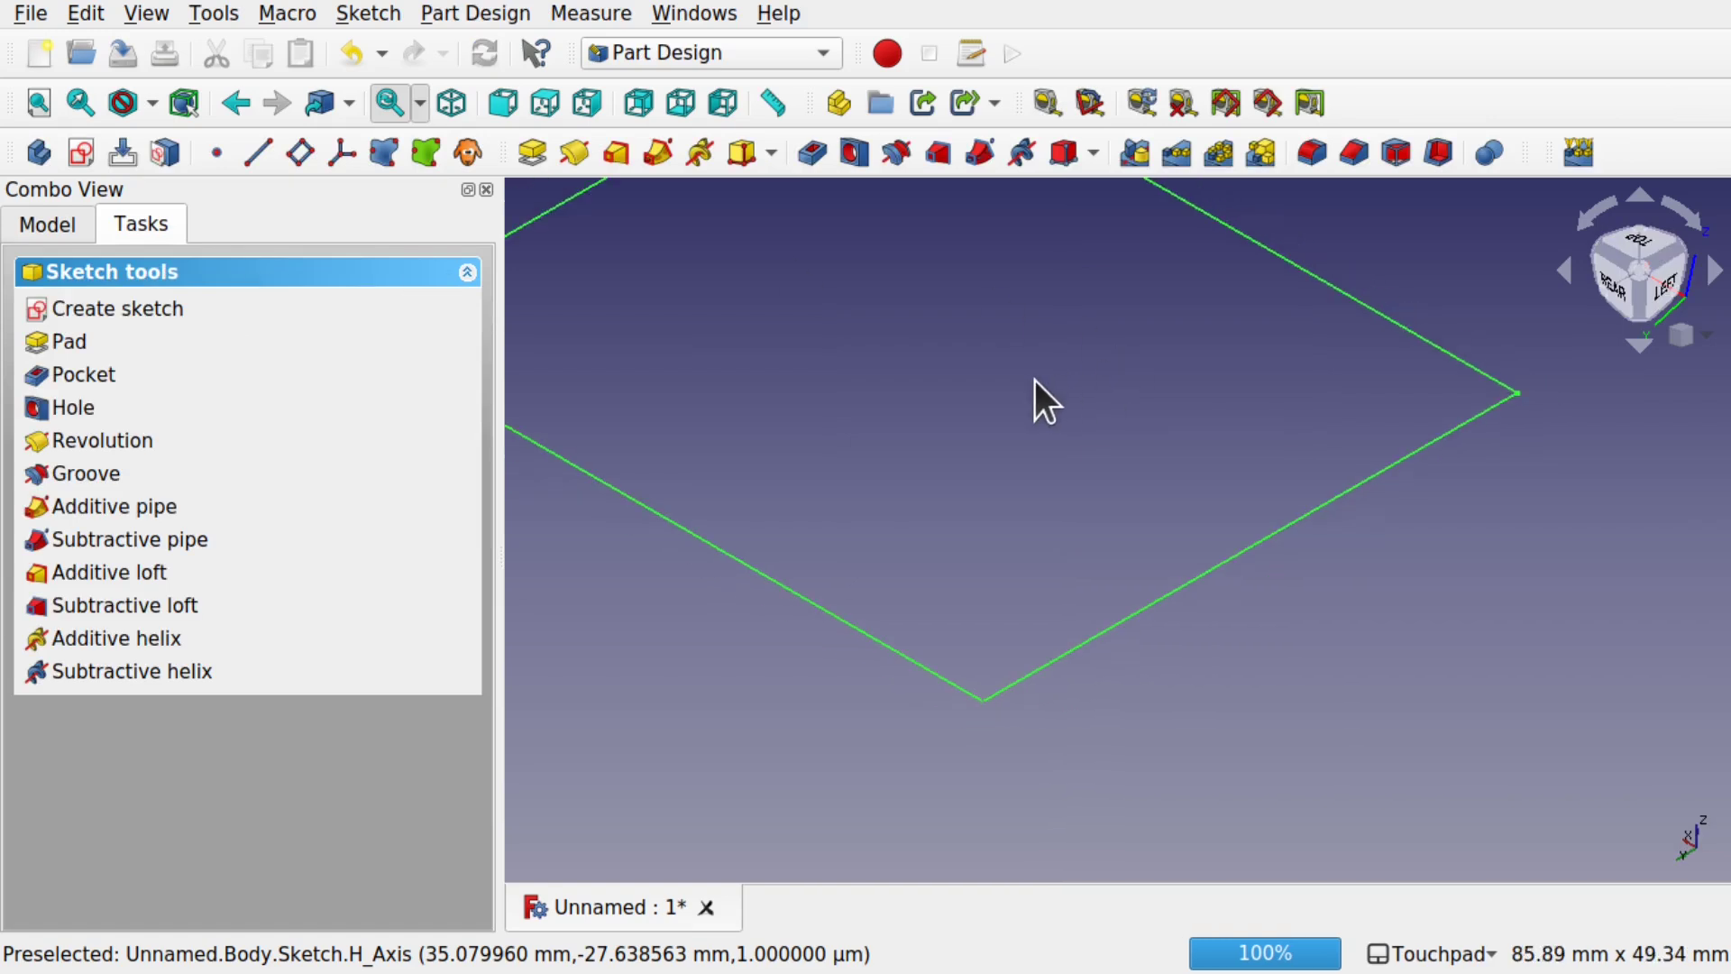
{"action": "mouse_move", "coordinate": [1035, 380]}
{"action": "middle_mouse_down"}
{"action": "mouse_move", "coordinate": [1212, 507]}
{"action": "mouse_move", "coordinate": [1239, 560]}
{"action": "middle_mouse_up"}
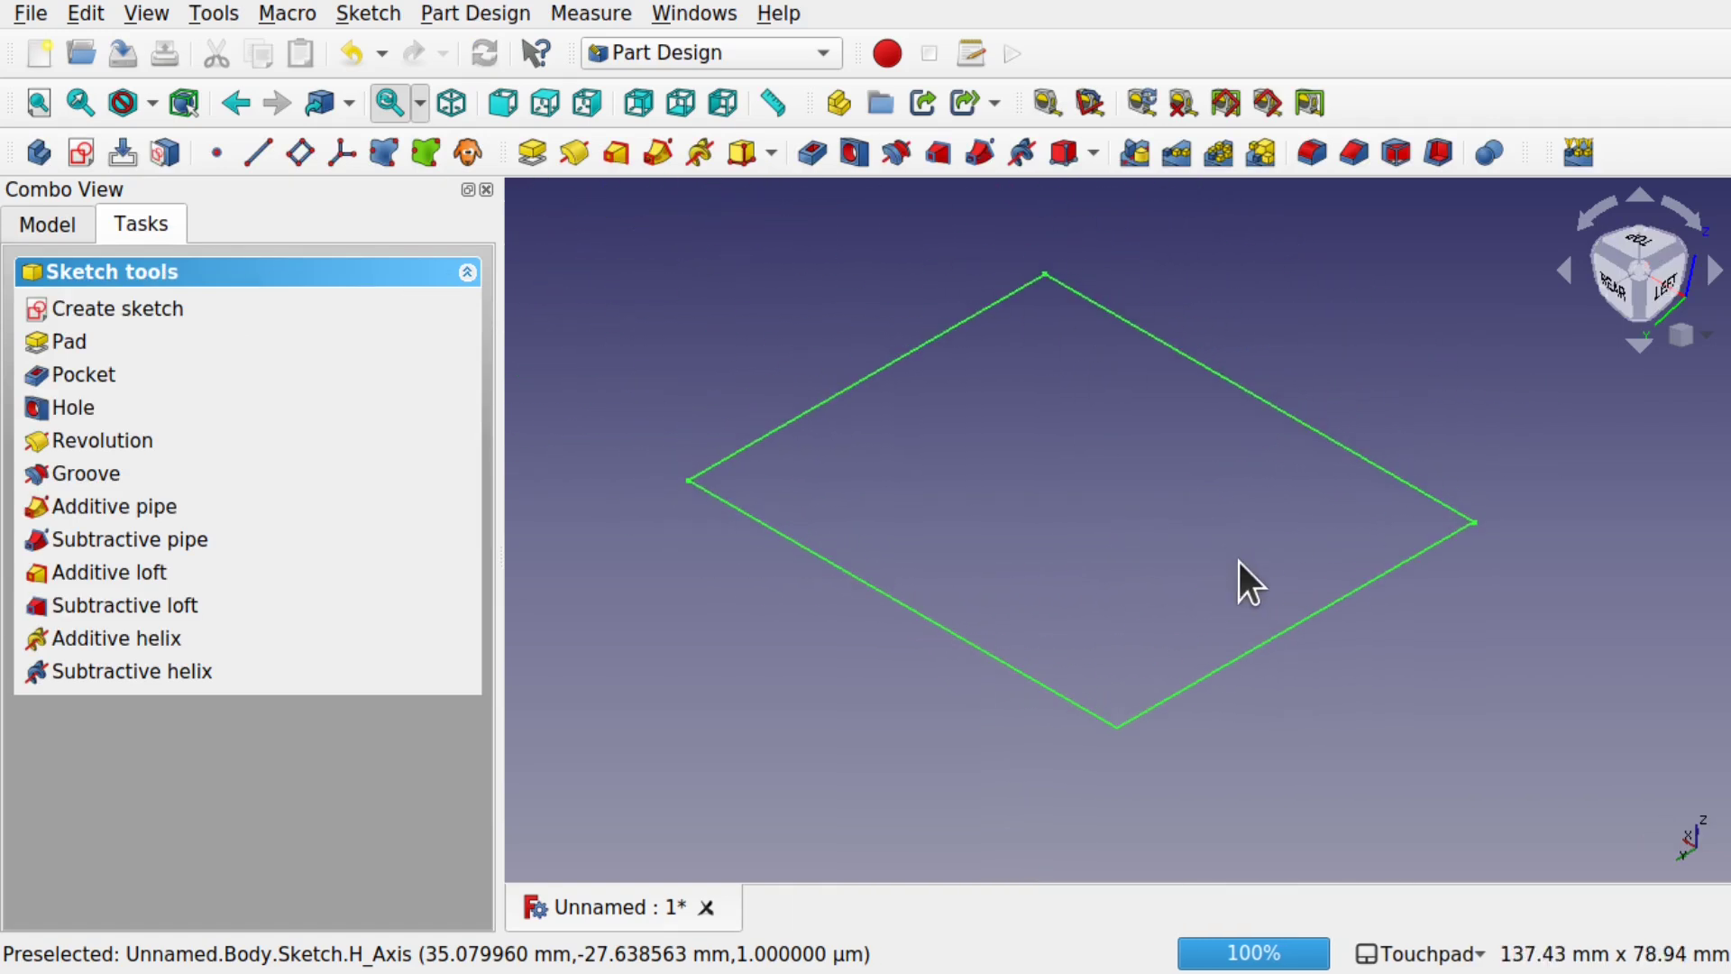
{"action": "left_click", "coordinate": [48, 106]}
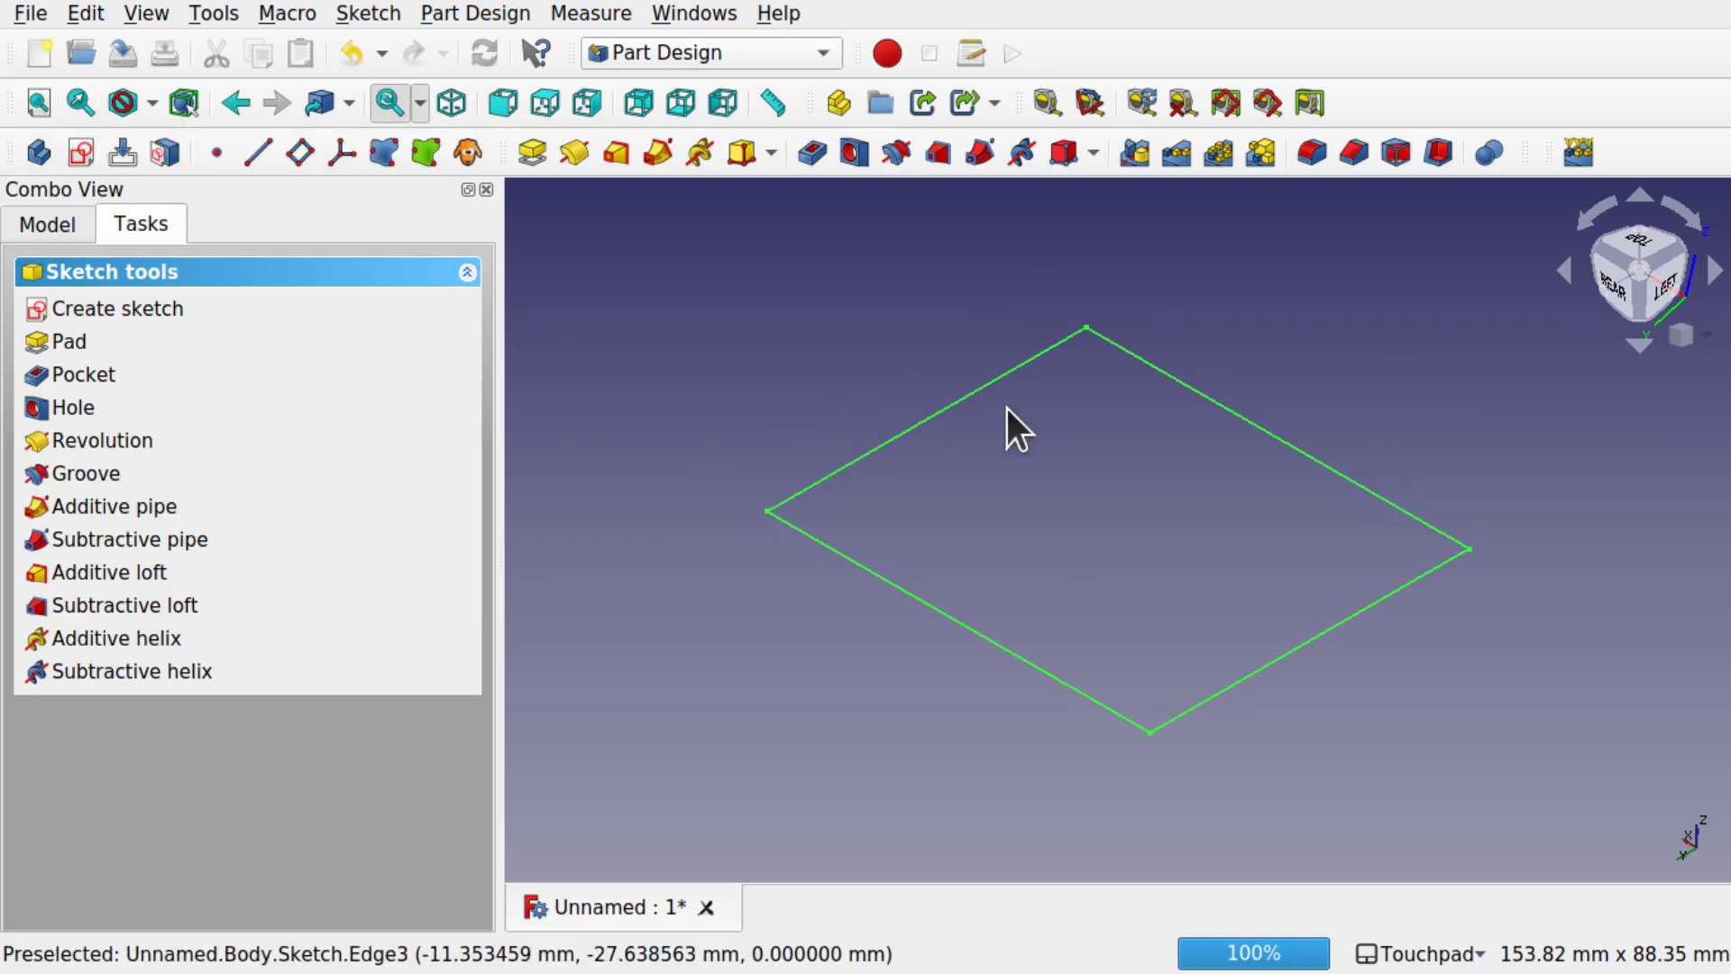
- Pad the rectangle sketch to a length of 60 mm
{"action": "left_click", "coordinate": [530, 155]}
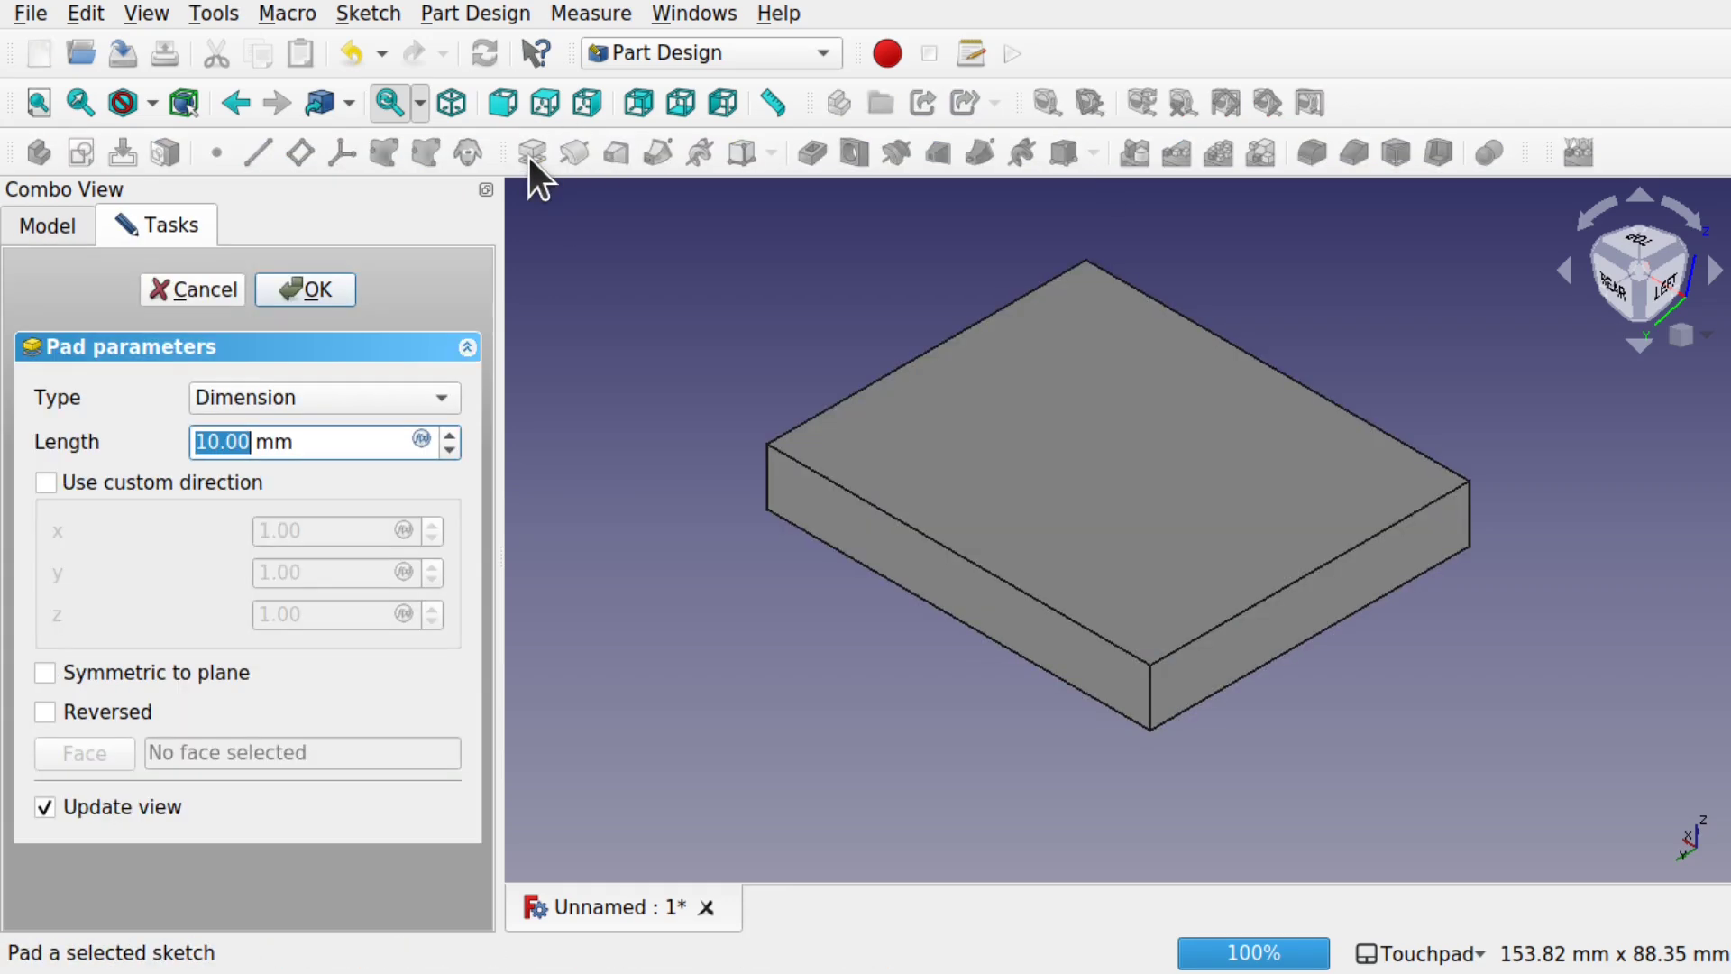
{"action": "type", "text": "60"}
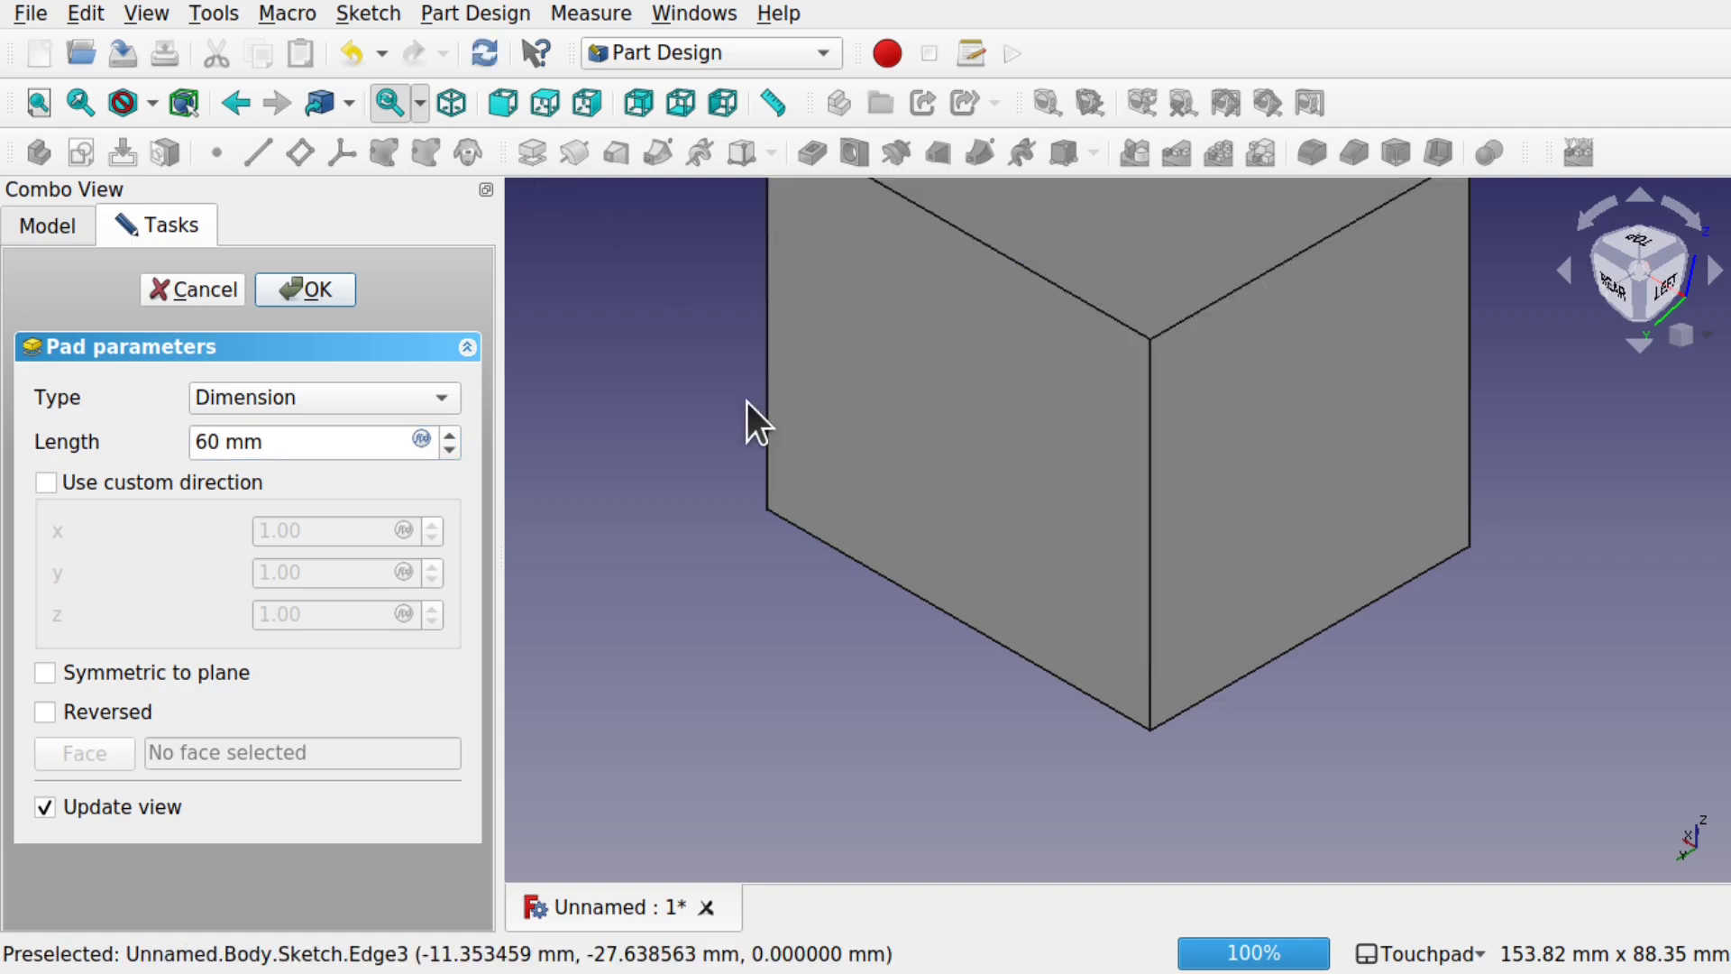
{"action": "scroll", "coordinate": [910, 457], "scroll_direction": "down", "scroll_amount": 4}
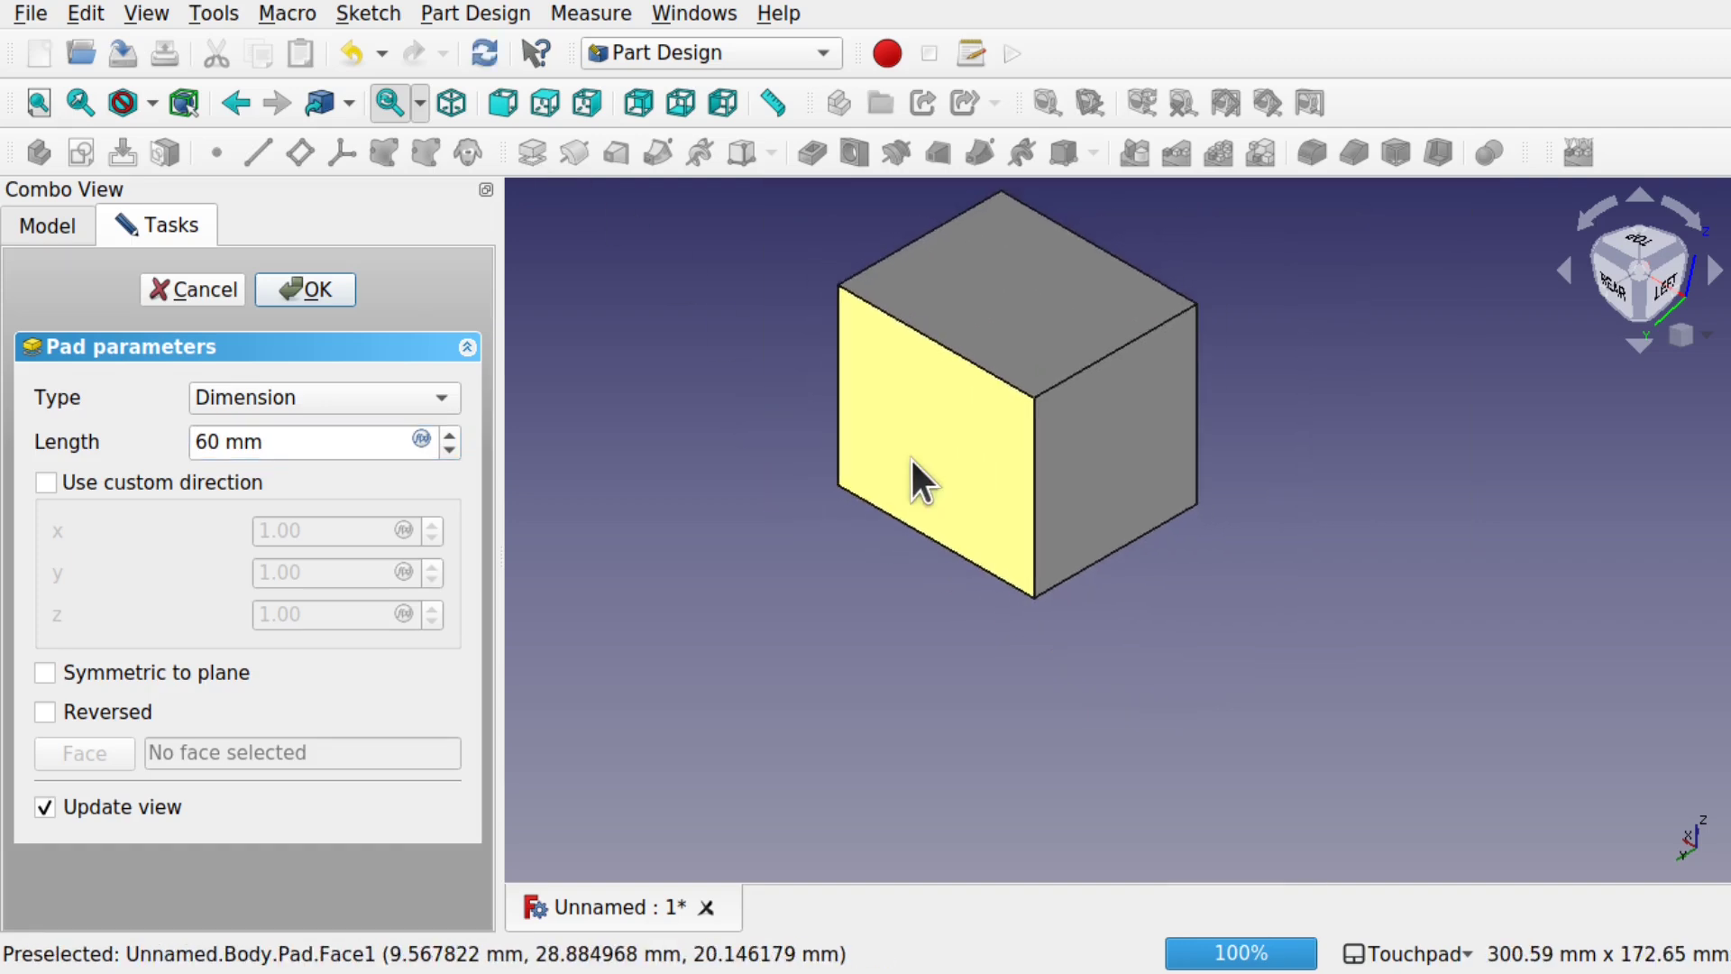
{"action": "middle_click_drag", "start_coordinate": [911, 457], "coordinate": [945, 629]}
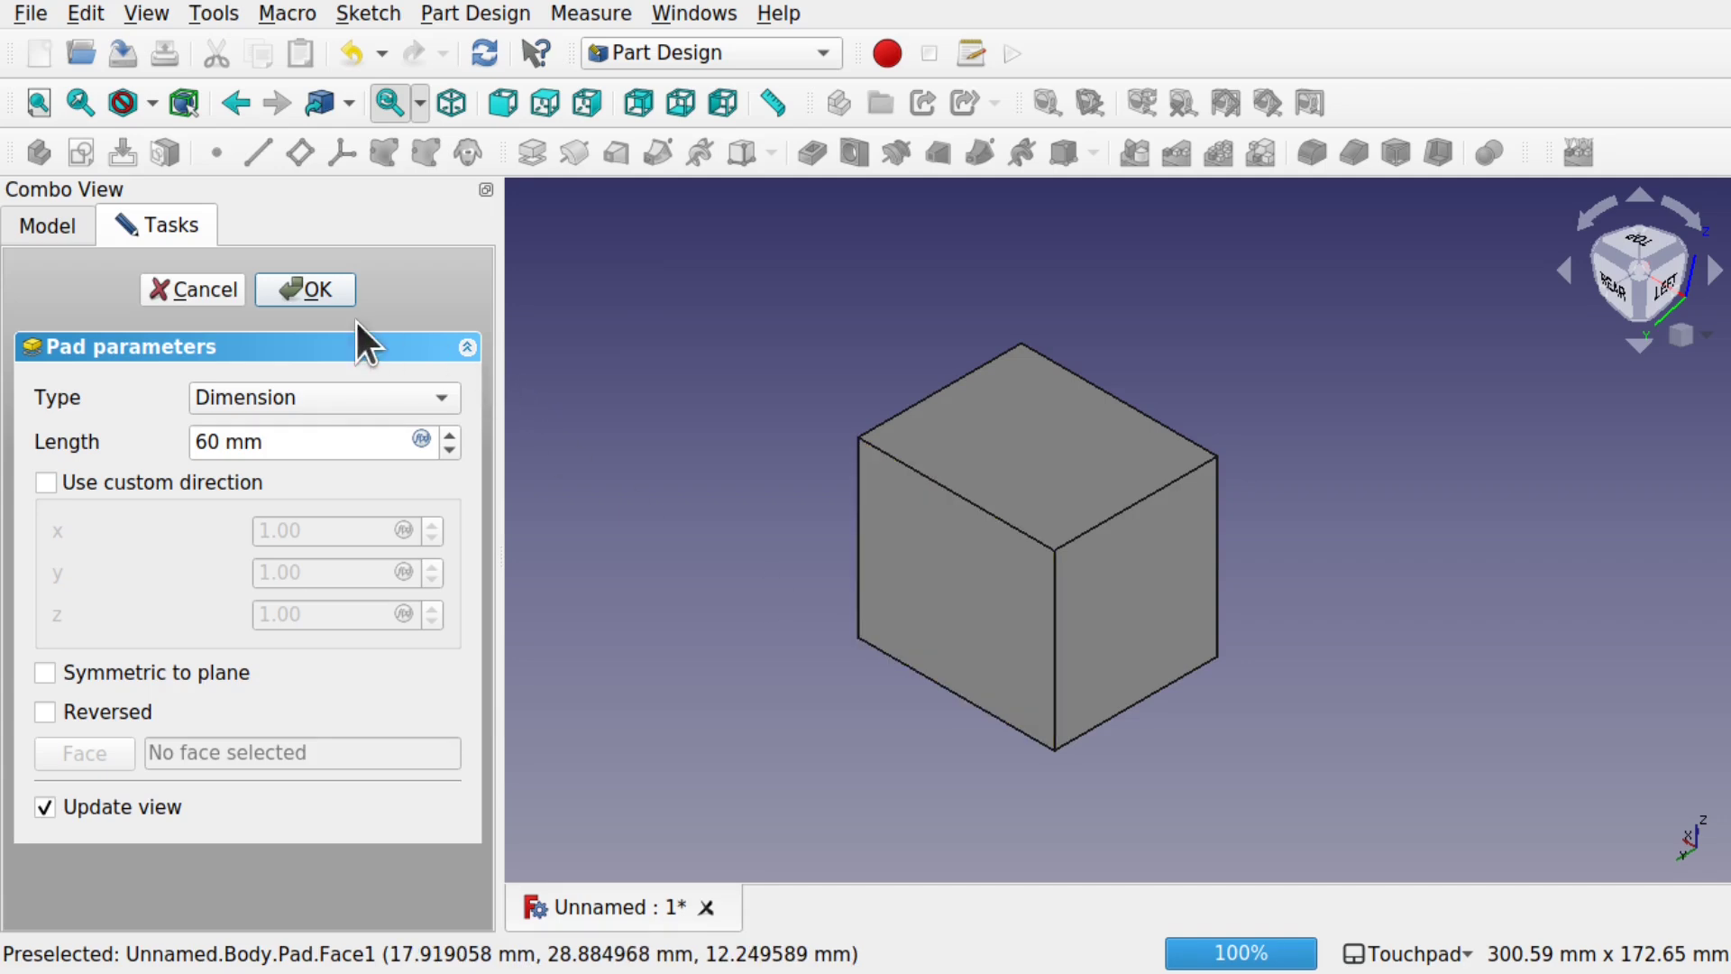
- Confirm the 60 mm pad and view the block from its left side
{"action": "left_click", "coordinate": [333, 292]}
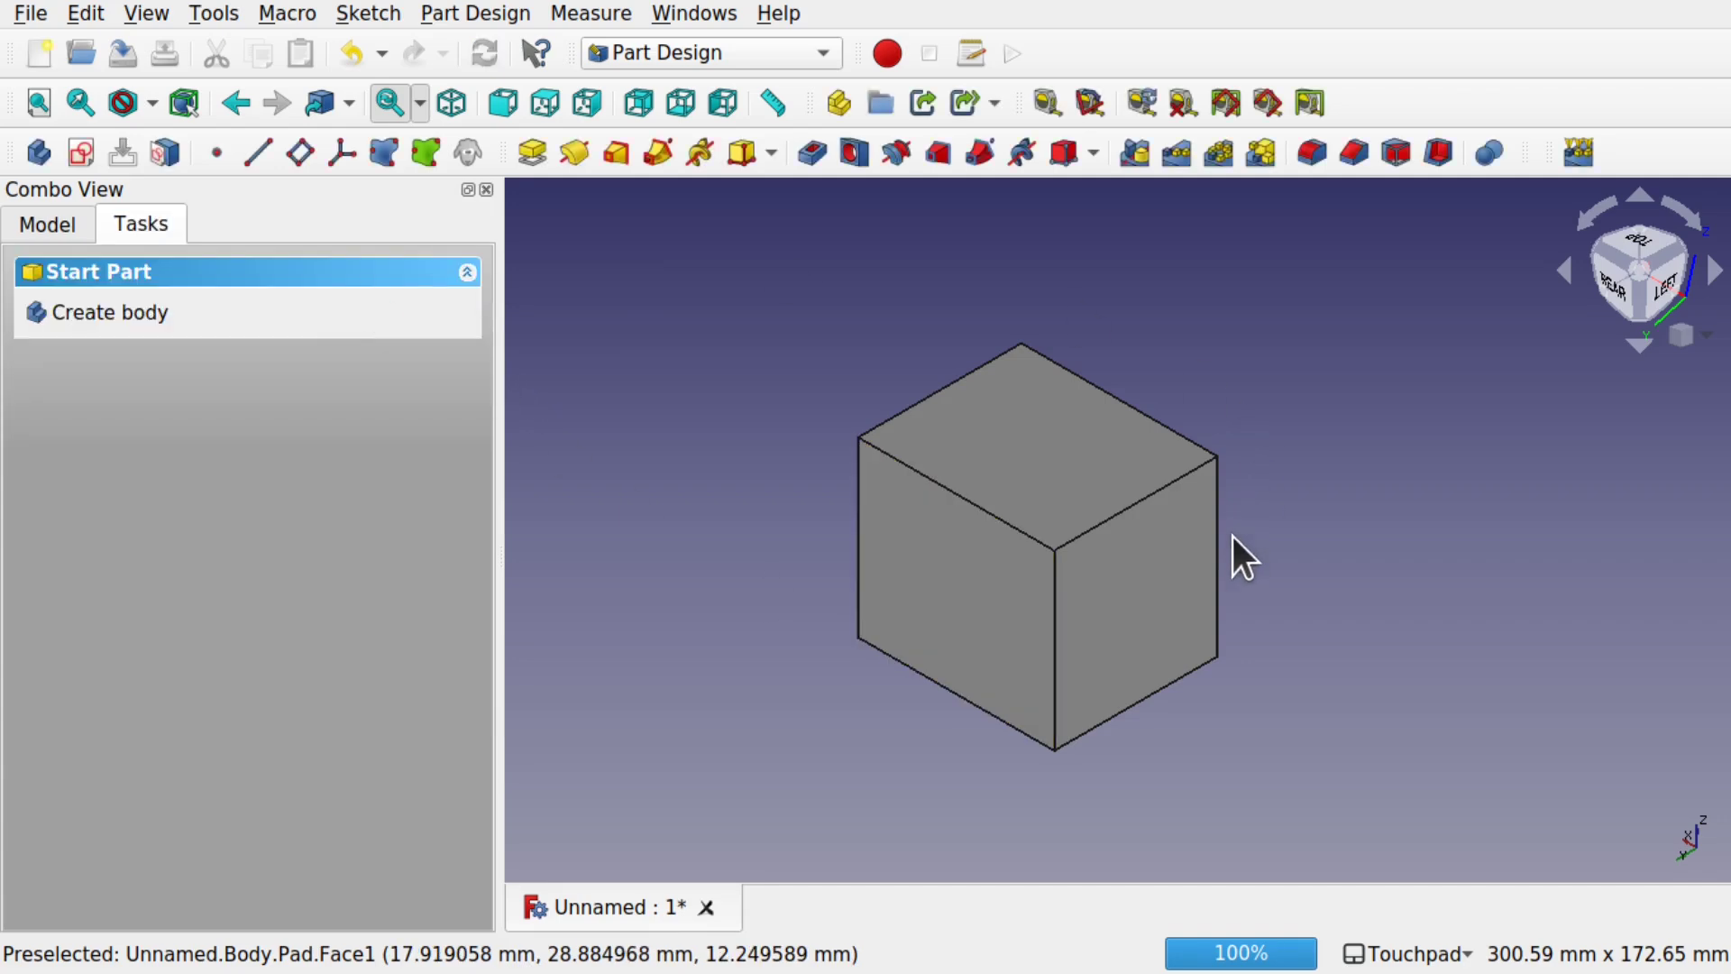
{"action": "middle_click_drag", "start_coordinate": [1236, 559], "coordinate": [1038, 590]}
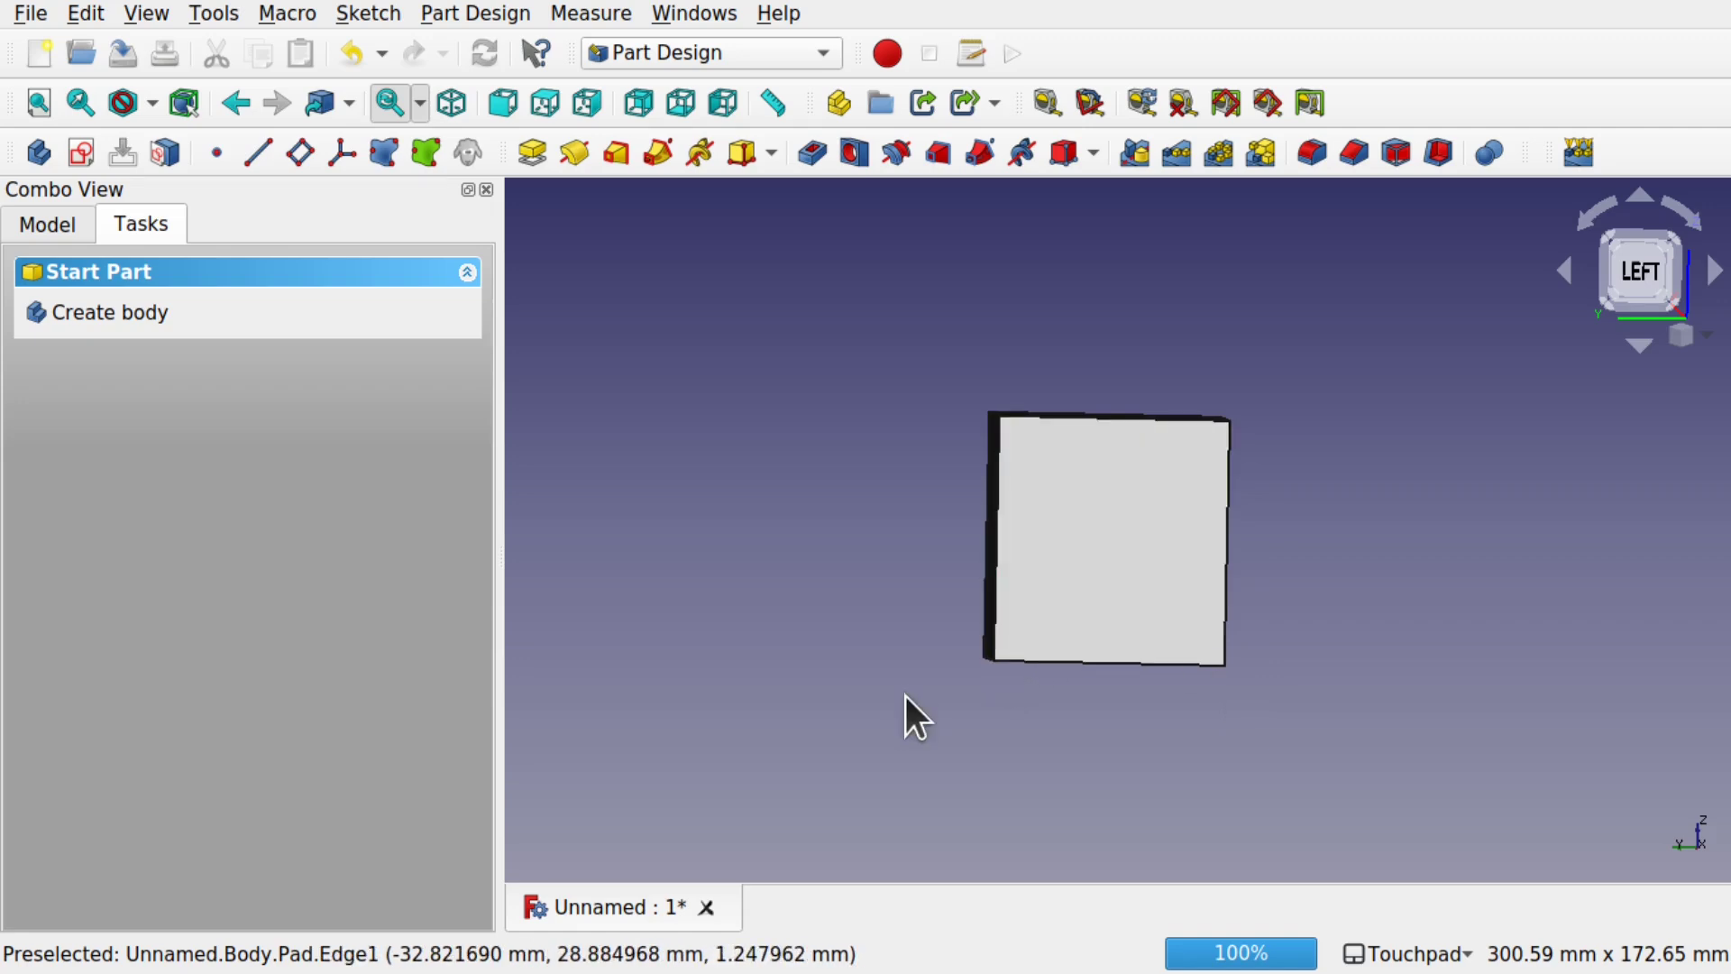
{"action": "left_click", "coordinate": [46, 223]}
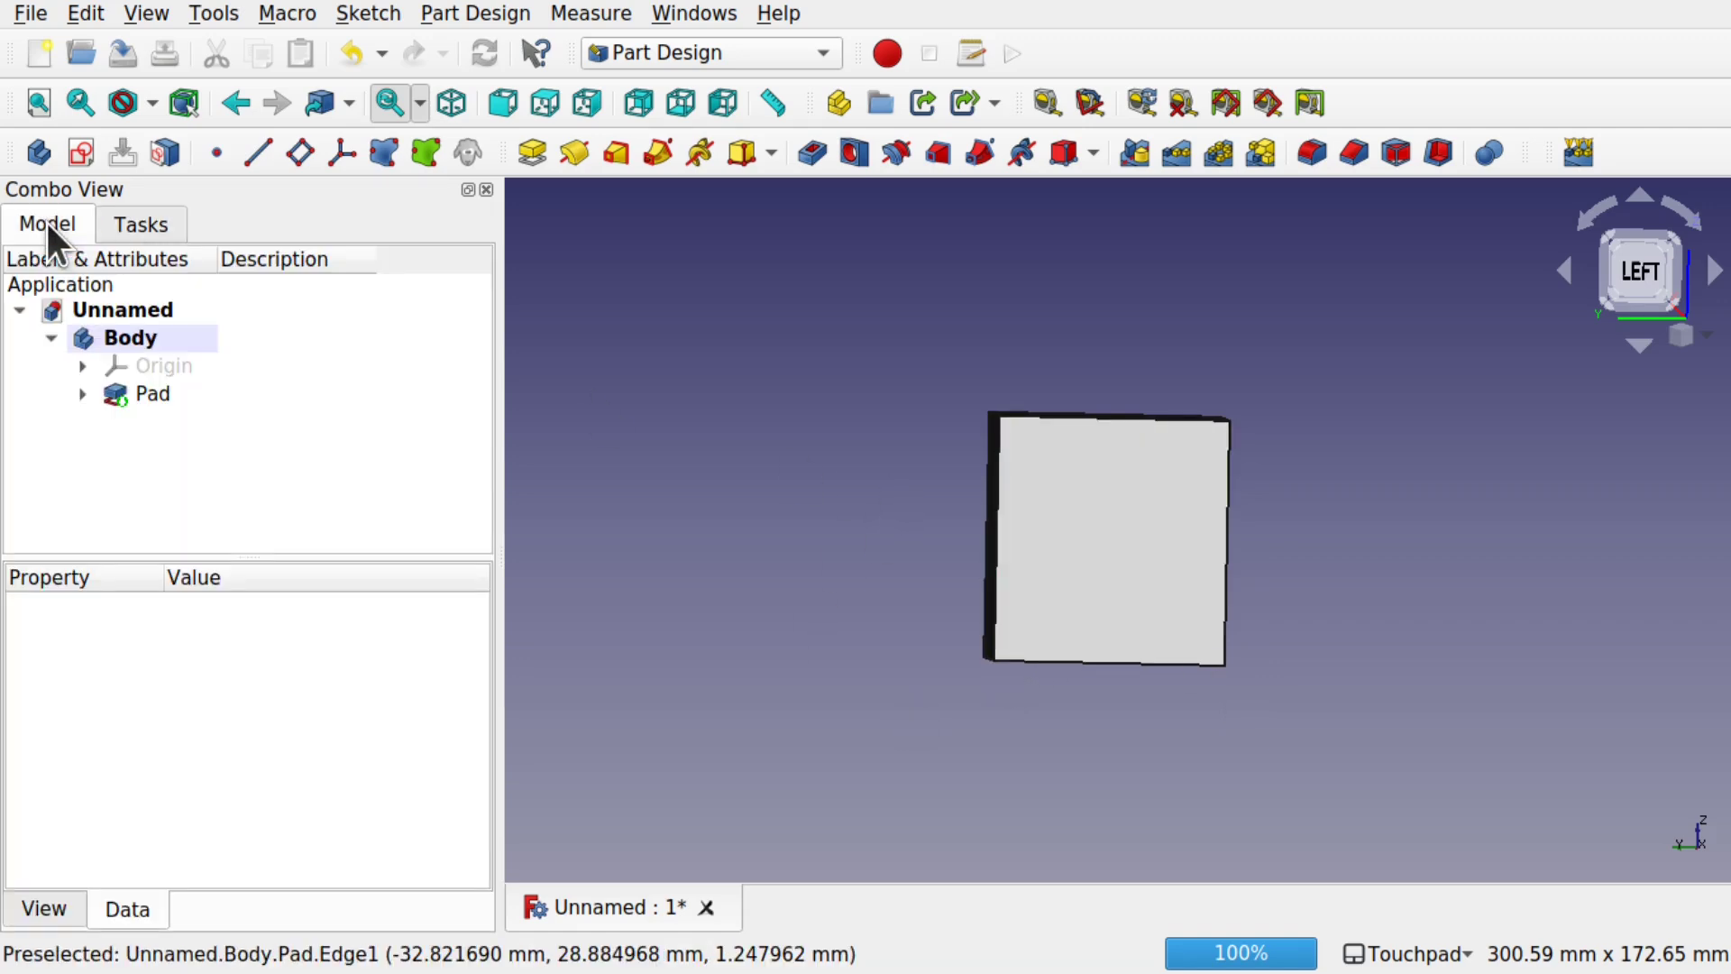
- Select the Pad and bring up the dress-up feature choices, showing Draft
{"action": "left_click", "coordinate": [149, 386]}
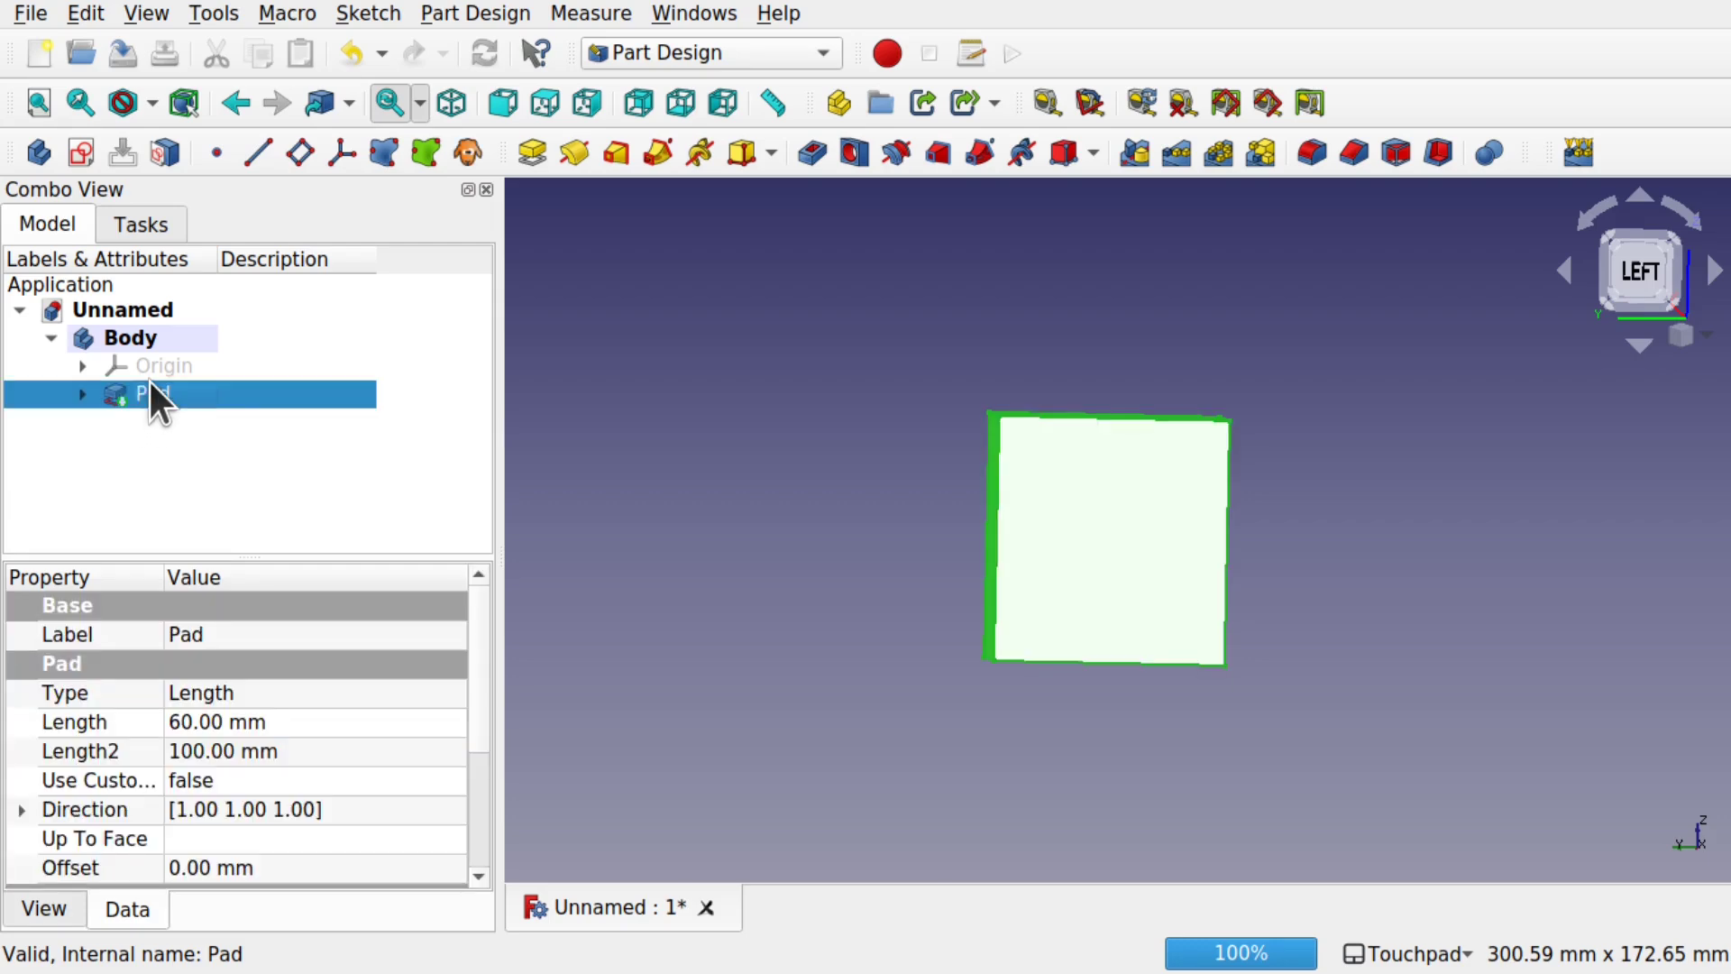
{"action": "left_click", "coordinate": [263, 339]}
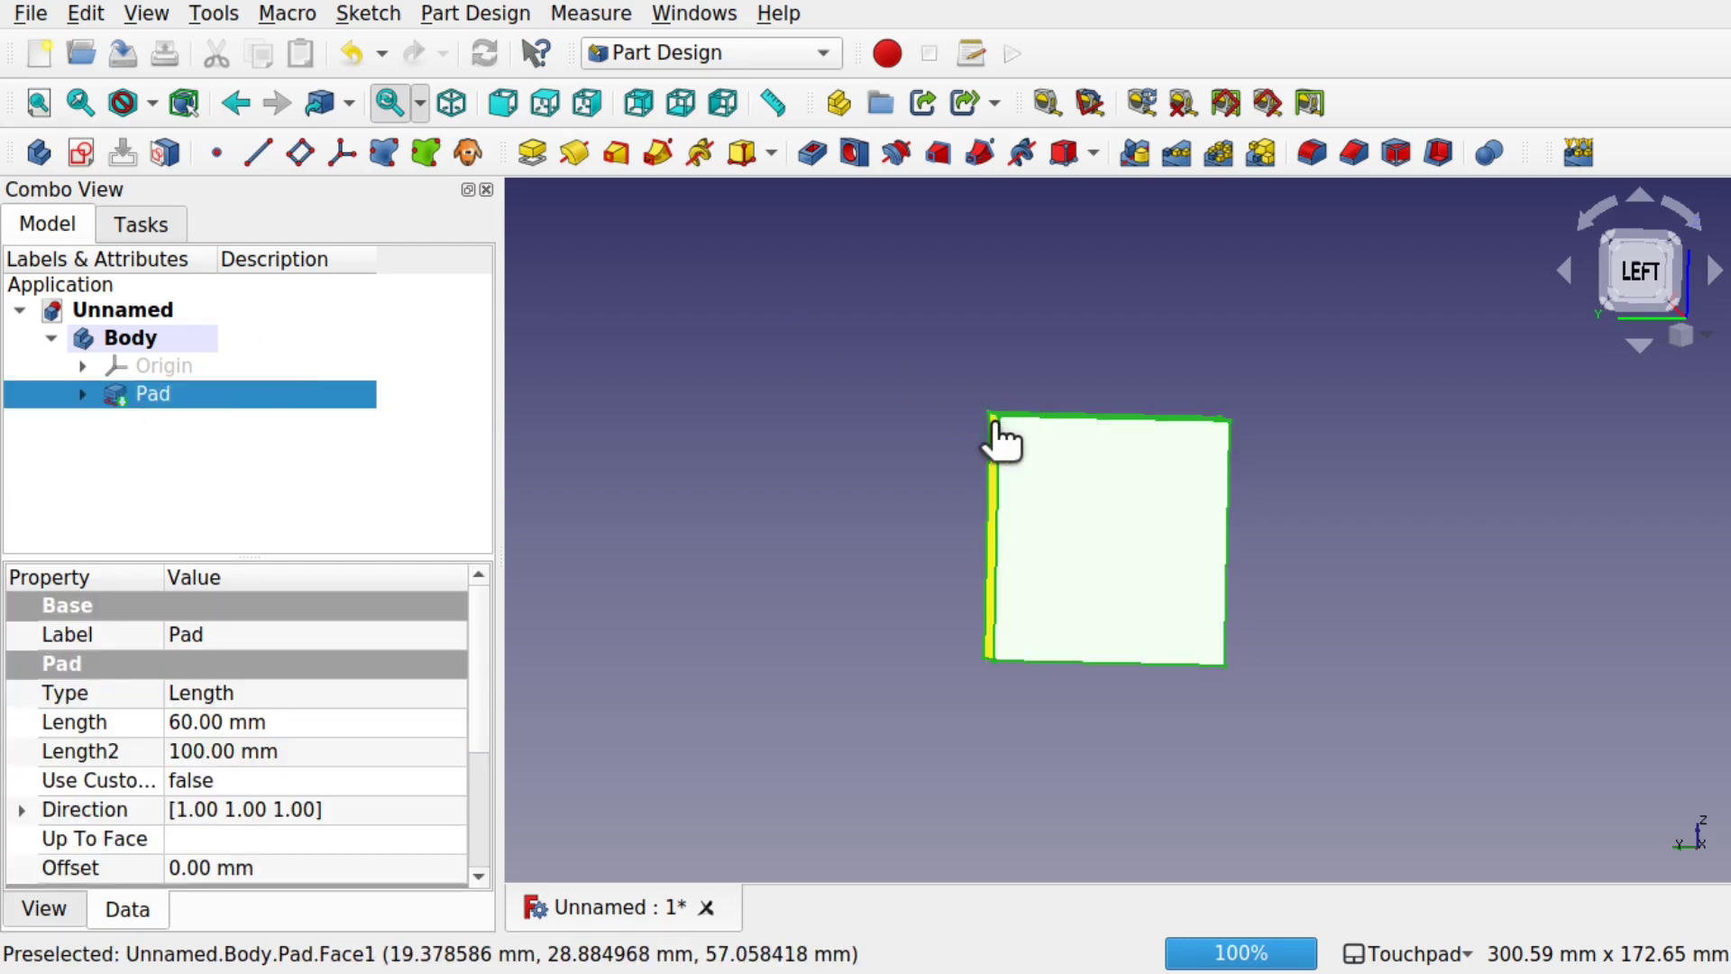
{"action": "left_click", "coordinate": [886, 454]}
{"action": "left_click", "coordinate": [1123, 538]}
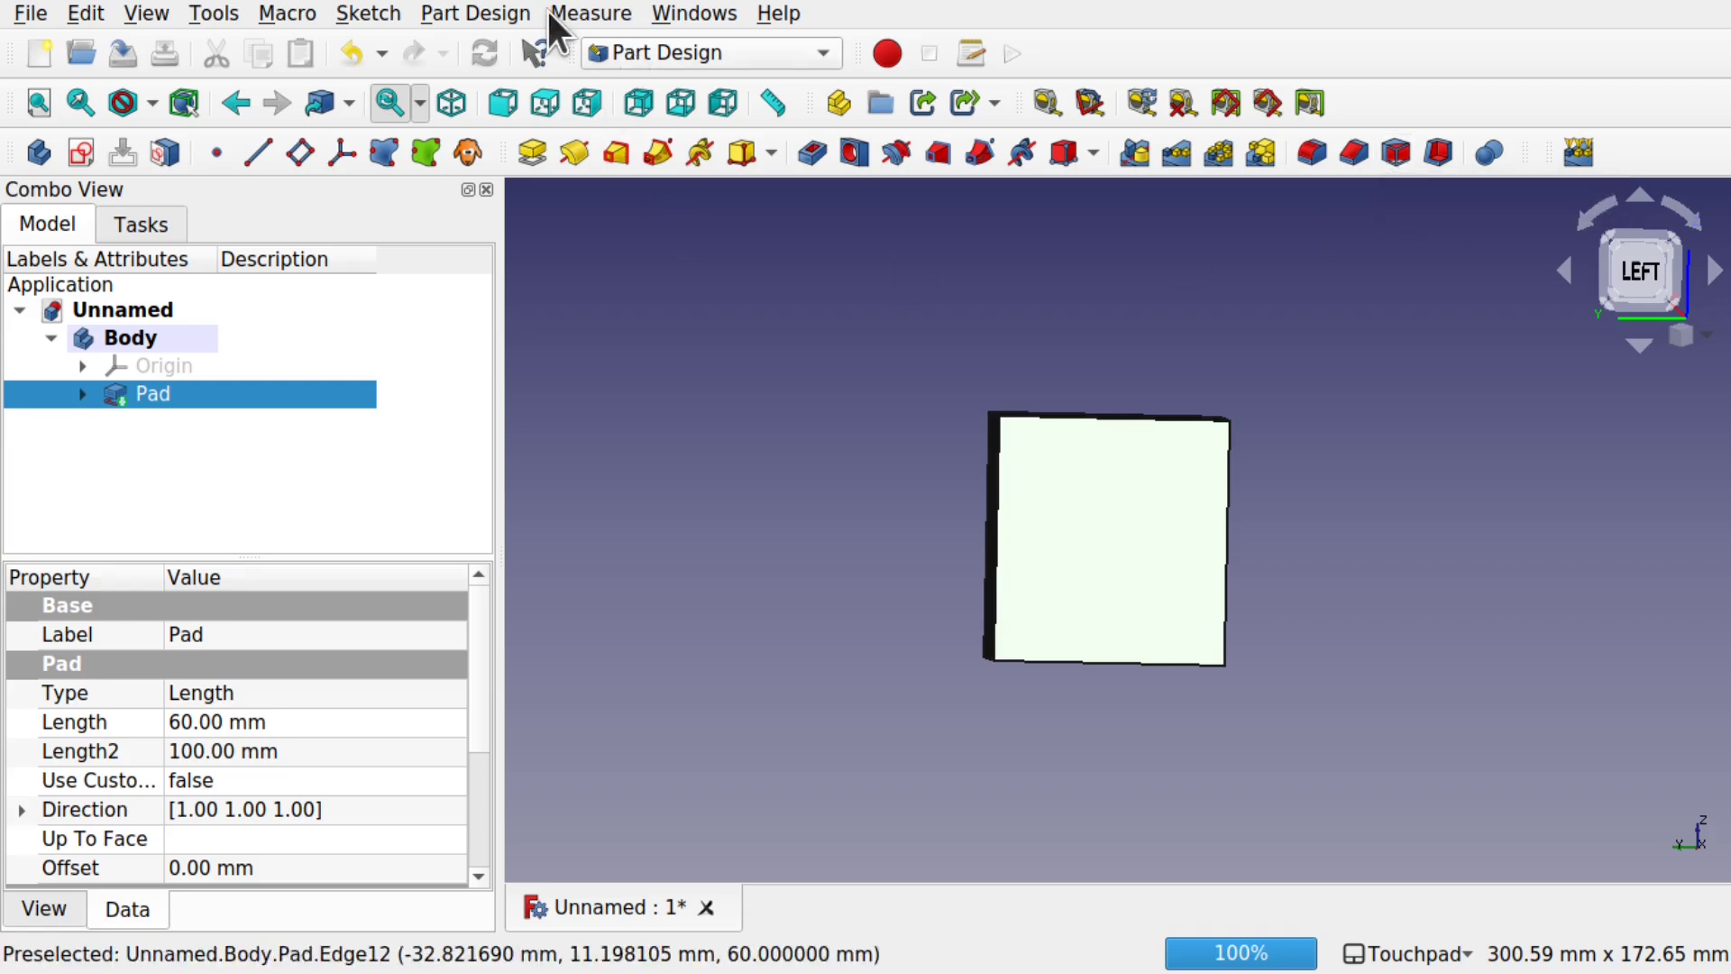
{"action": "left_click", "coordinate": [514, 13]}
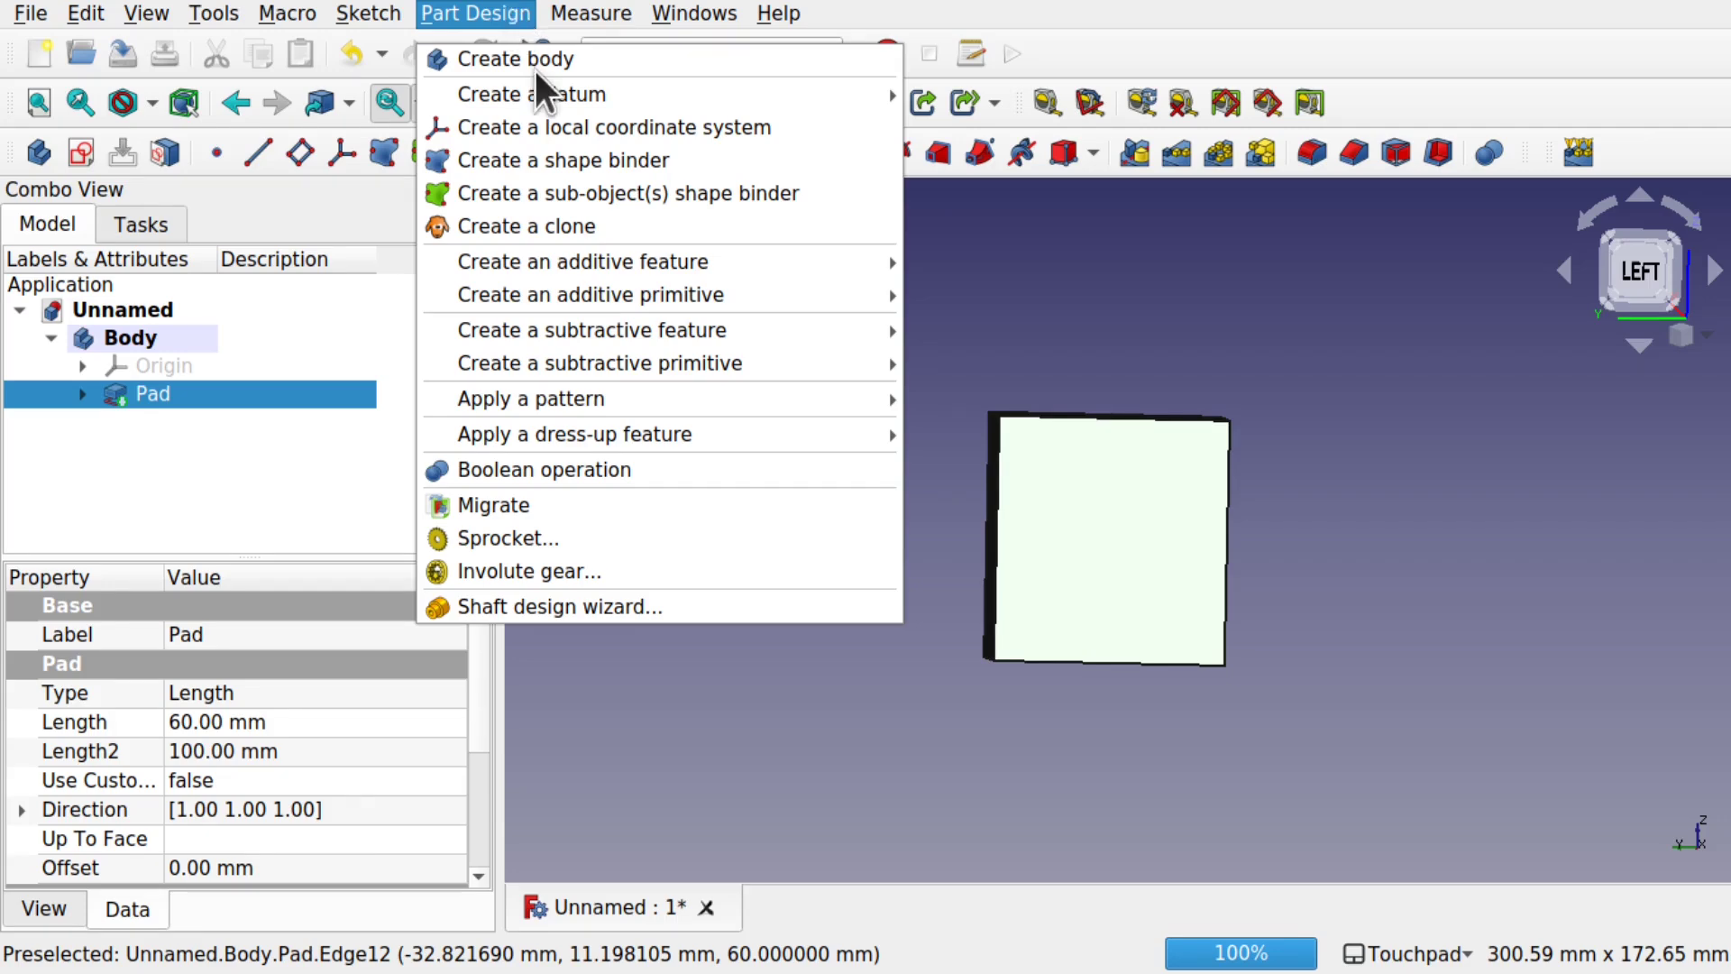
{"action": "mouse_move", "coordinate": [646, 433]}
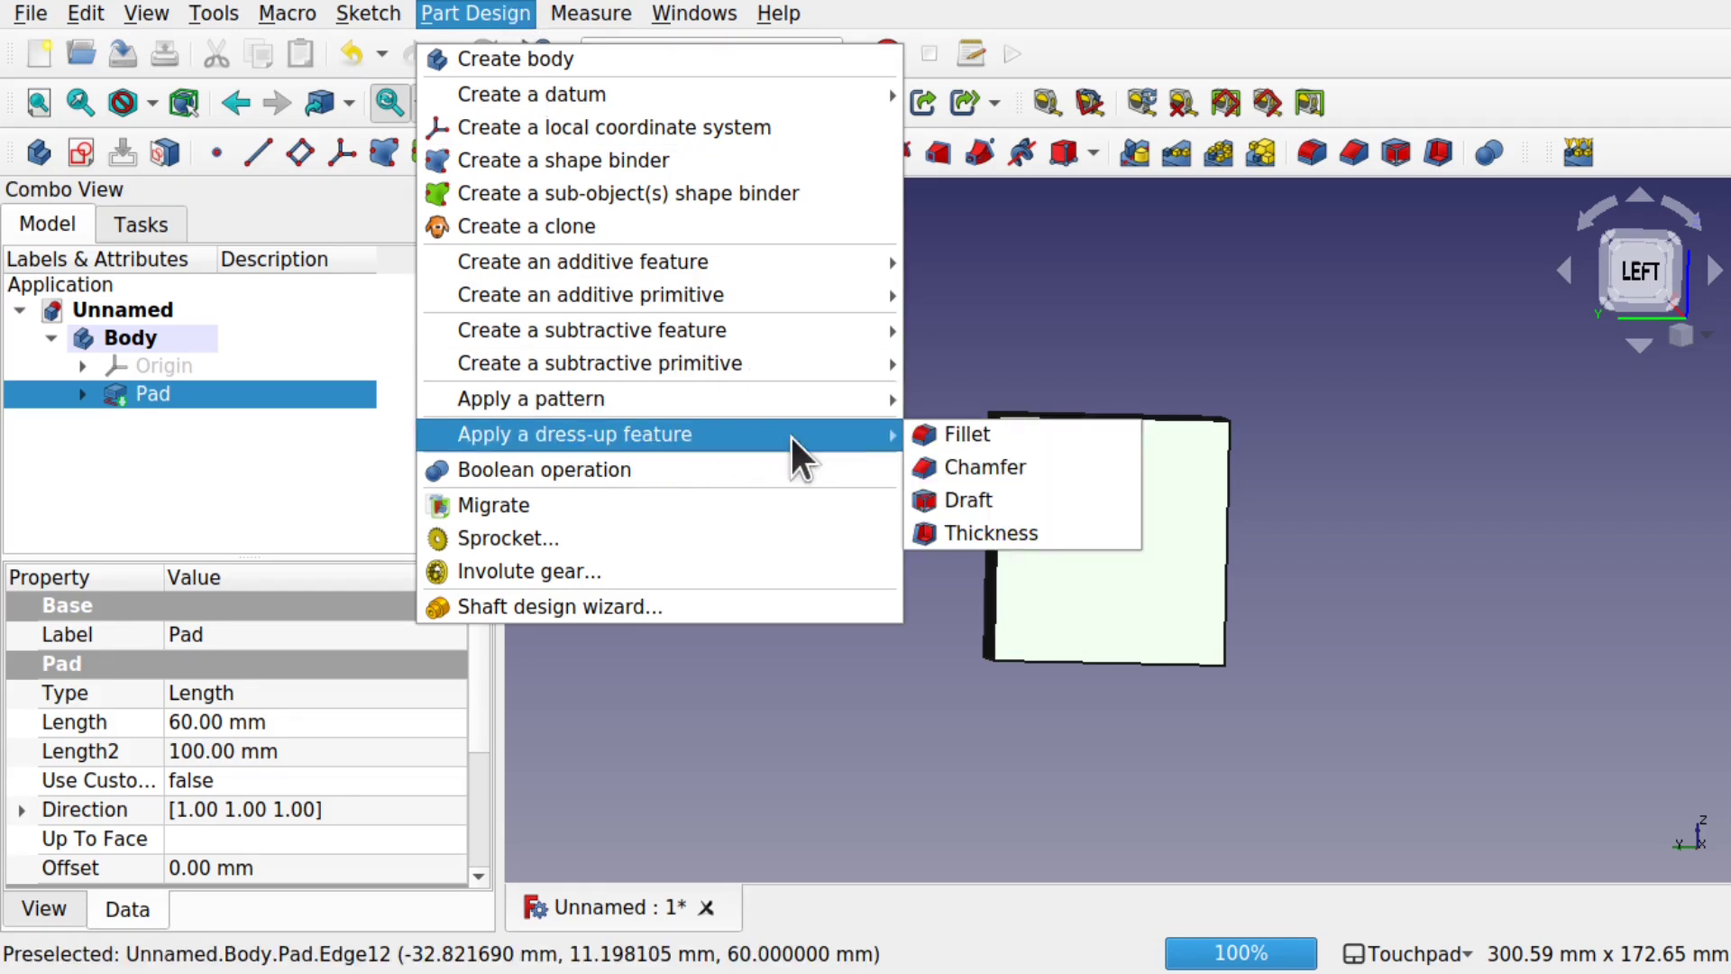
- Apply a Draft to Face4 of the block and raise its angle to 39.5°
{"action": "left_click", "coordinate": [1014, 501]}
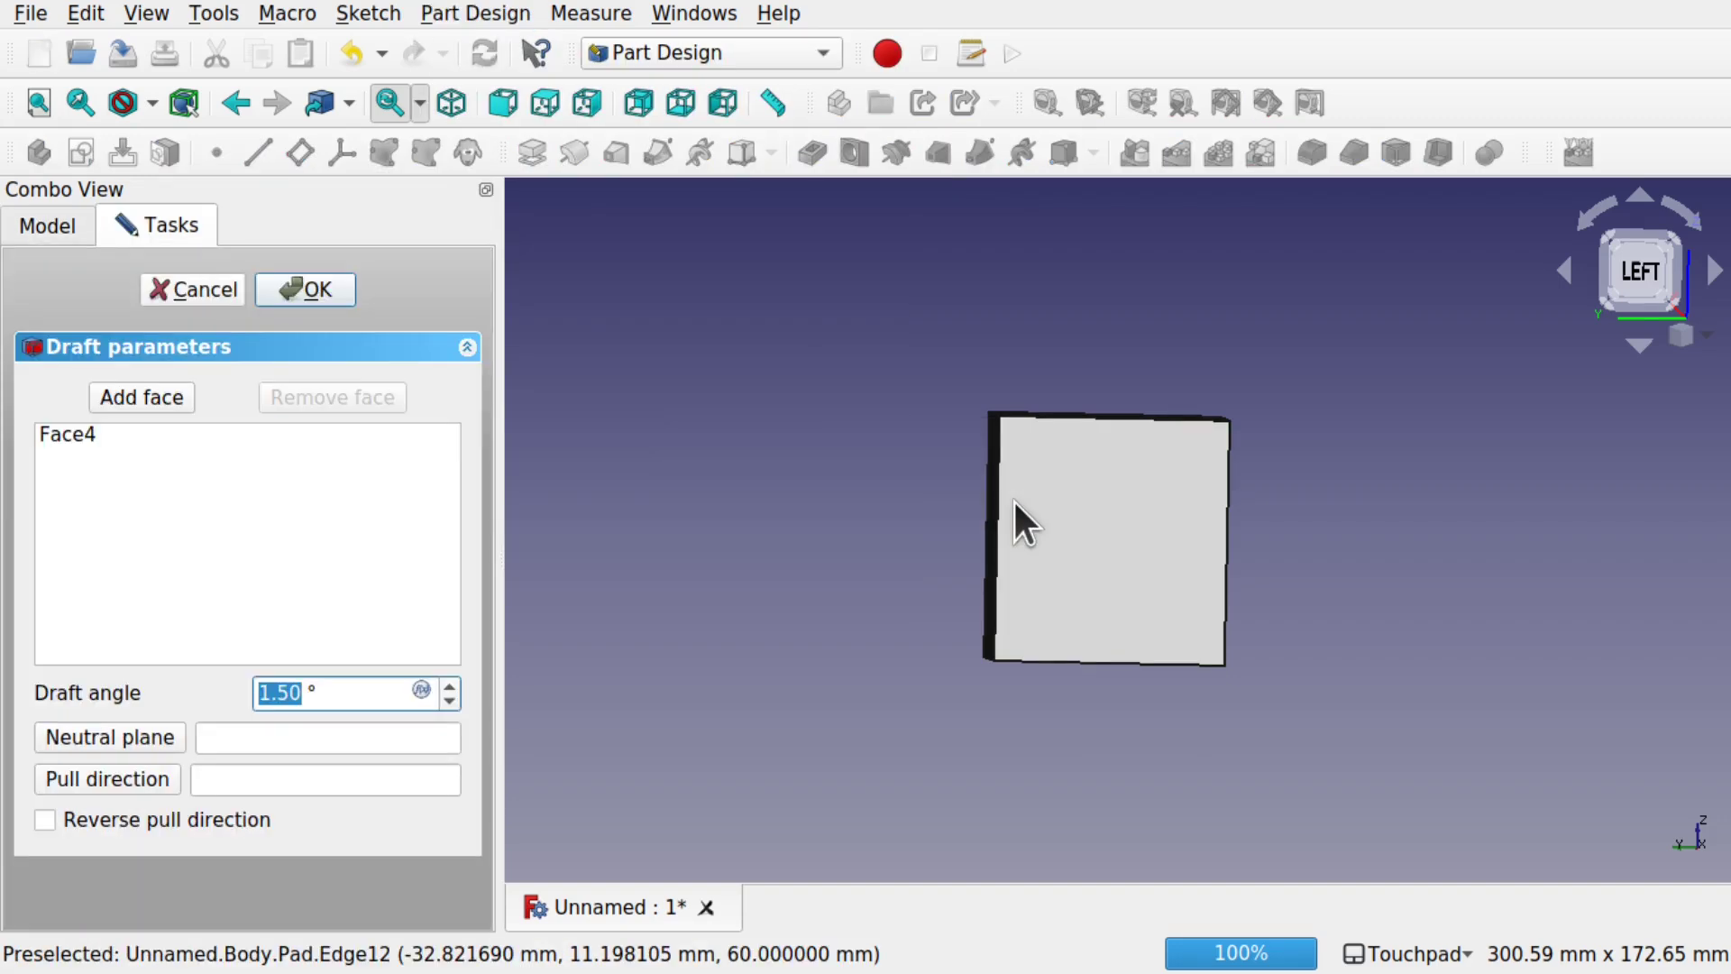
{"action": "left_click_drag", "start_coordinate": [1014, 500], "coordinate": [811, 532], "text": "alt"}
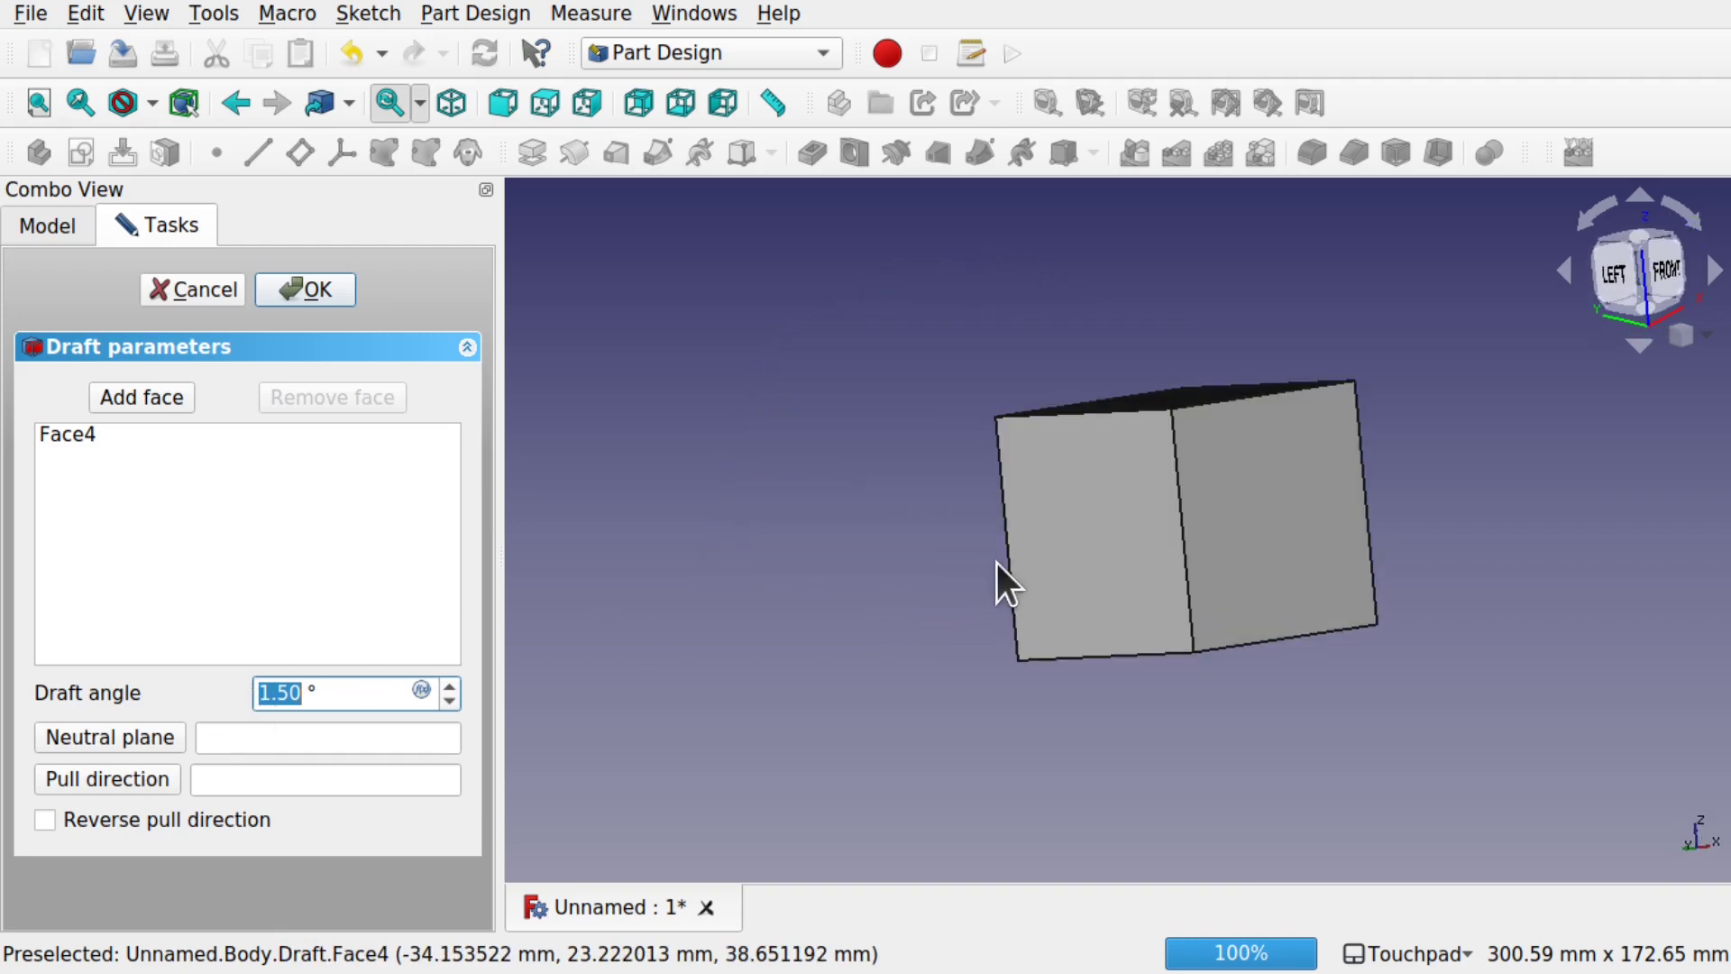
{"action": "left_click_drag", "start_coordinate": [997, 563], "coordinate": [1159, 619], "text": "alt"}
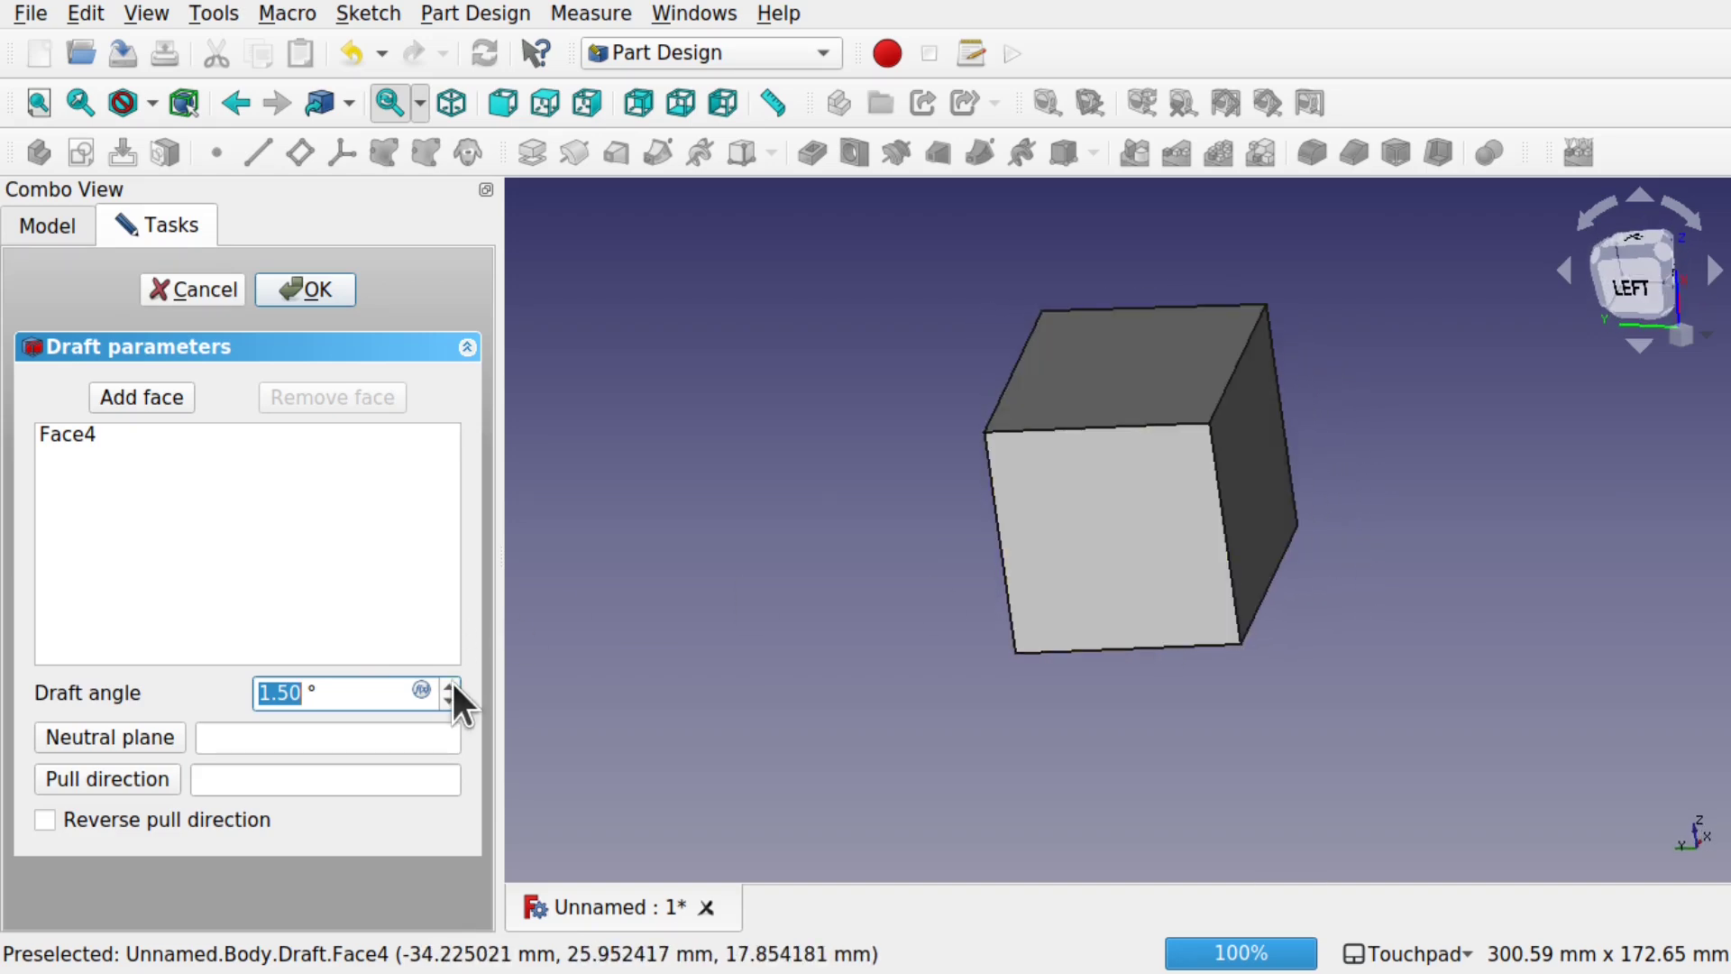
{"action": "scroll", "coordinate": [453, 682], "scroll_direction": "up", "scroll_amount": 9}
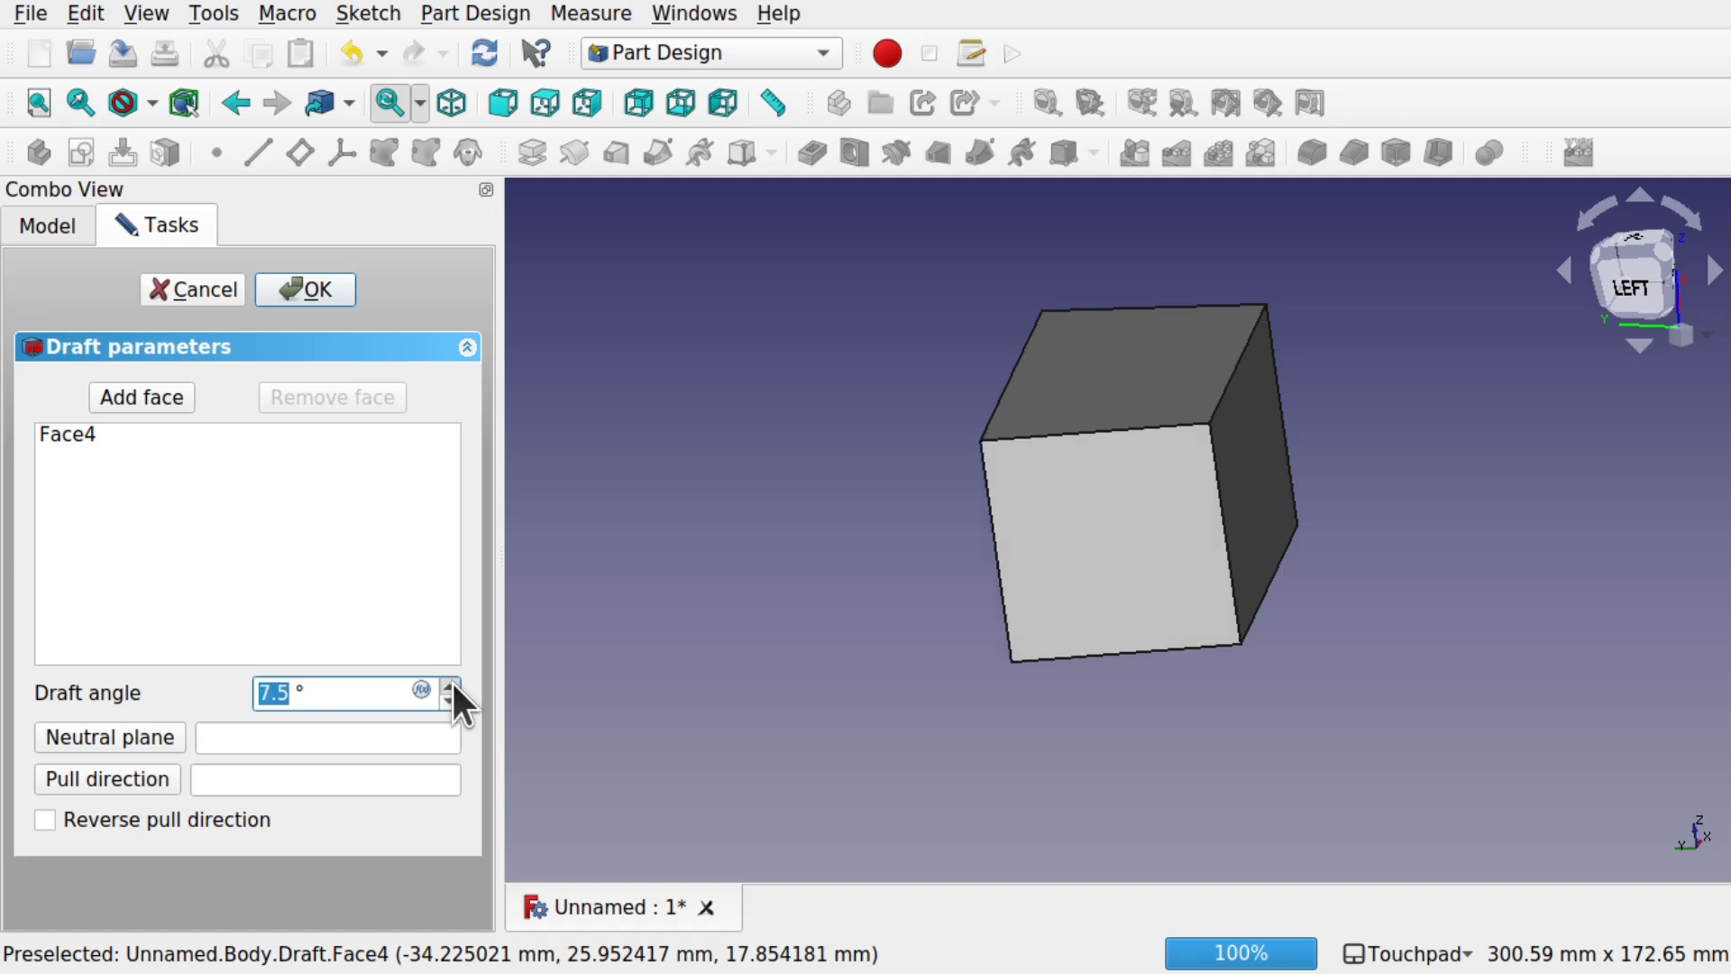
{"action": "scroll", "coordinate": [453, 682], "scroll_direction": "up", "scroll_amount": 12}
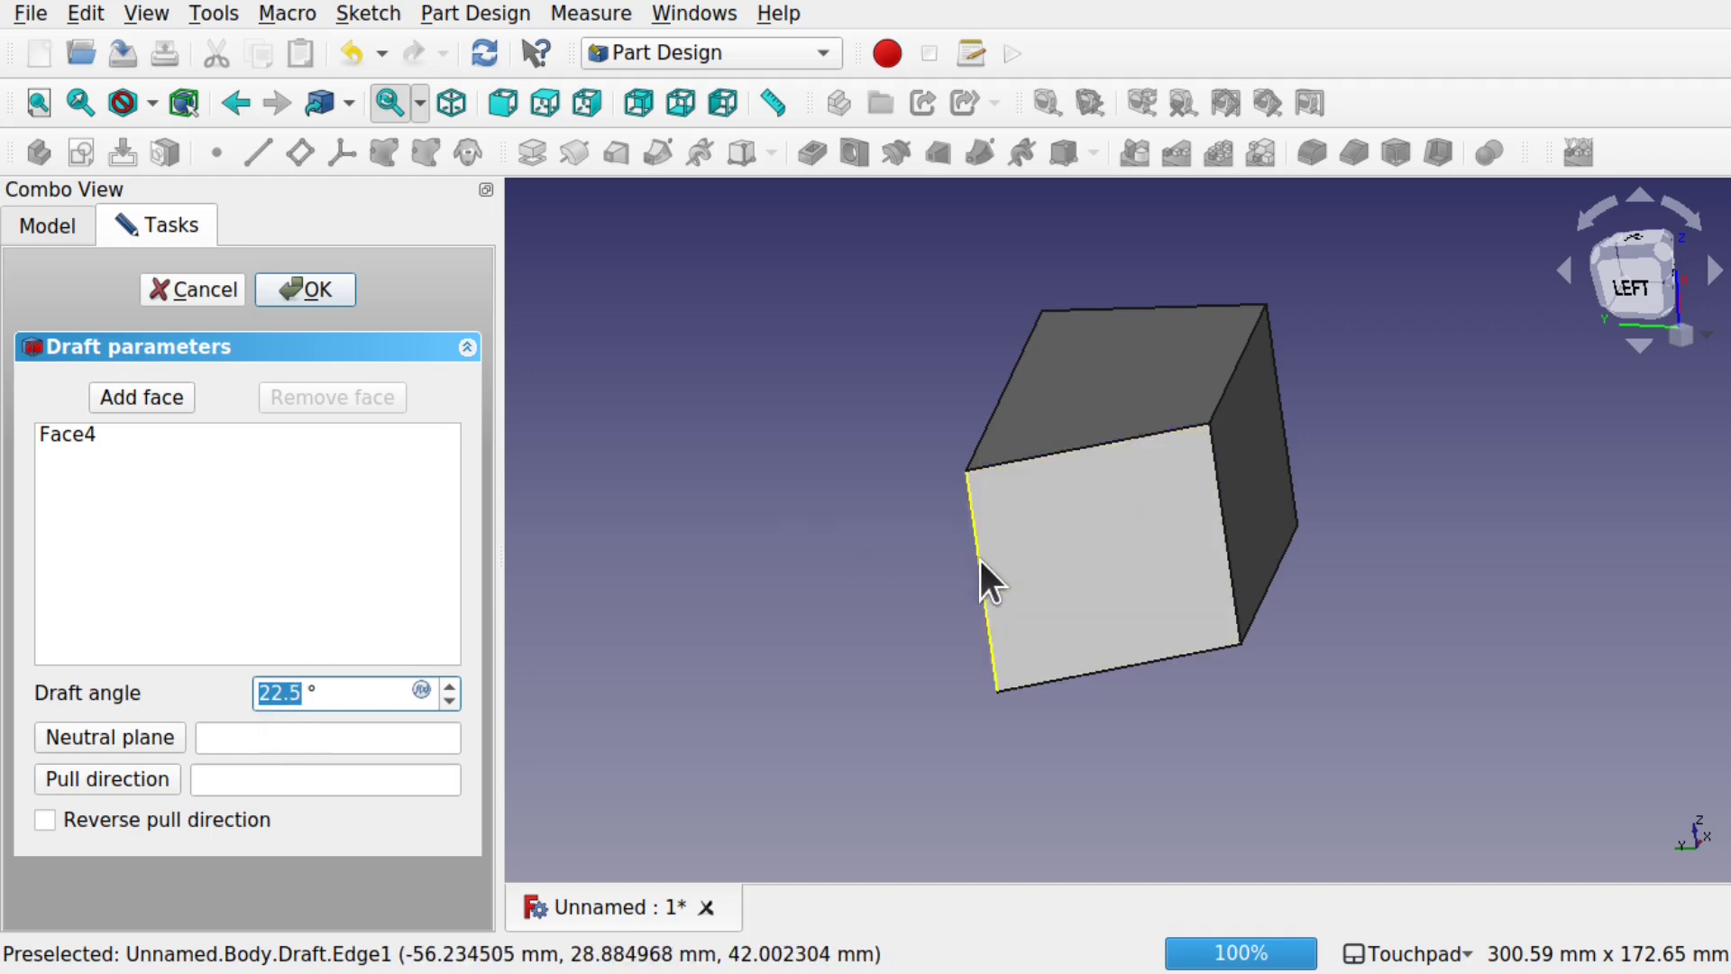
{"action": "scroll", "coordinate": [452, 684], "scroll_direction": "up", "scroll_amount": 11}
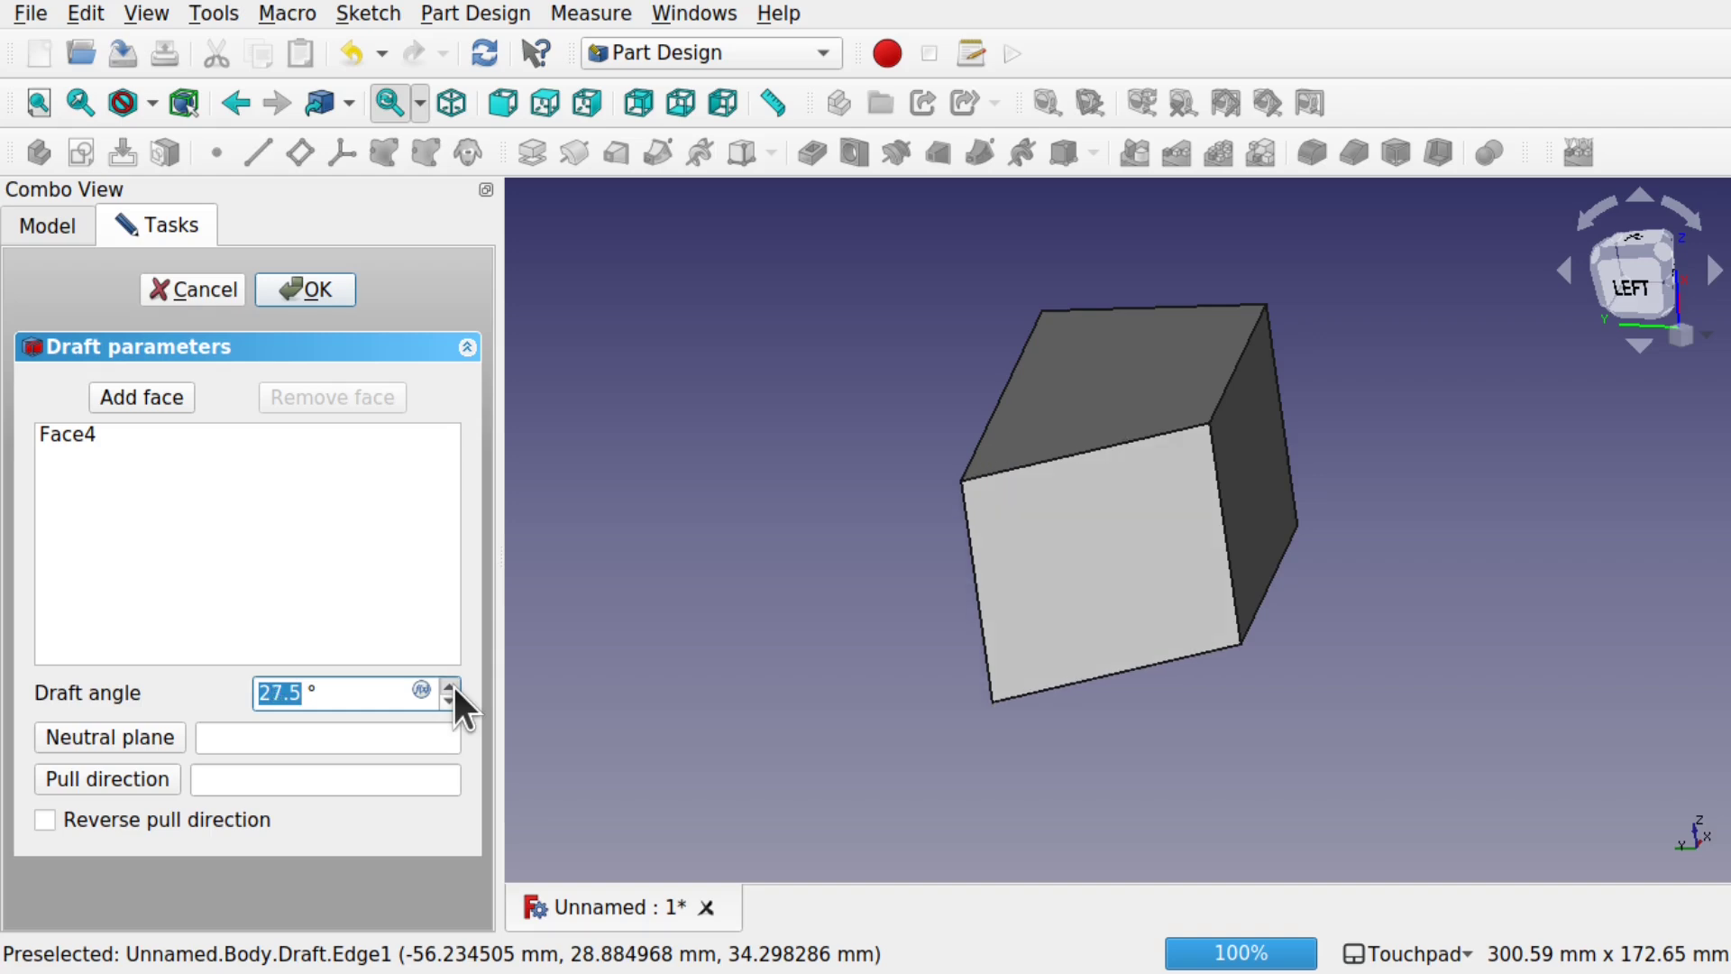
{"action": "scroll", "coordinate": [453, 684], "scroll_direction": "up", "scroll_amount": 6}
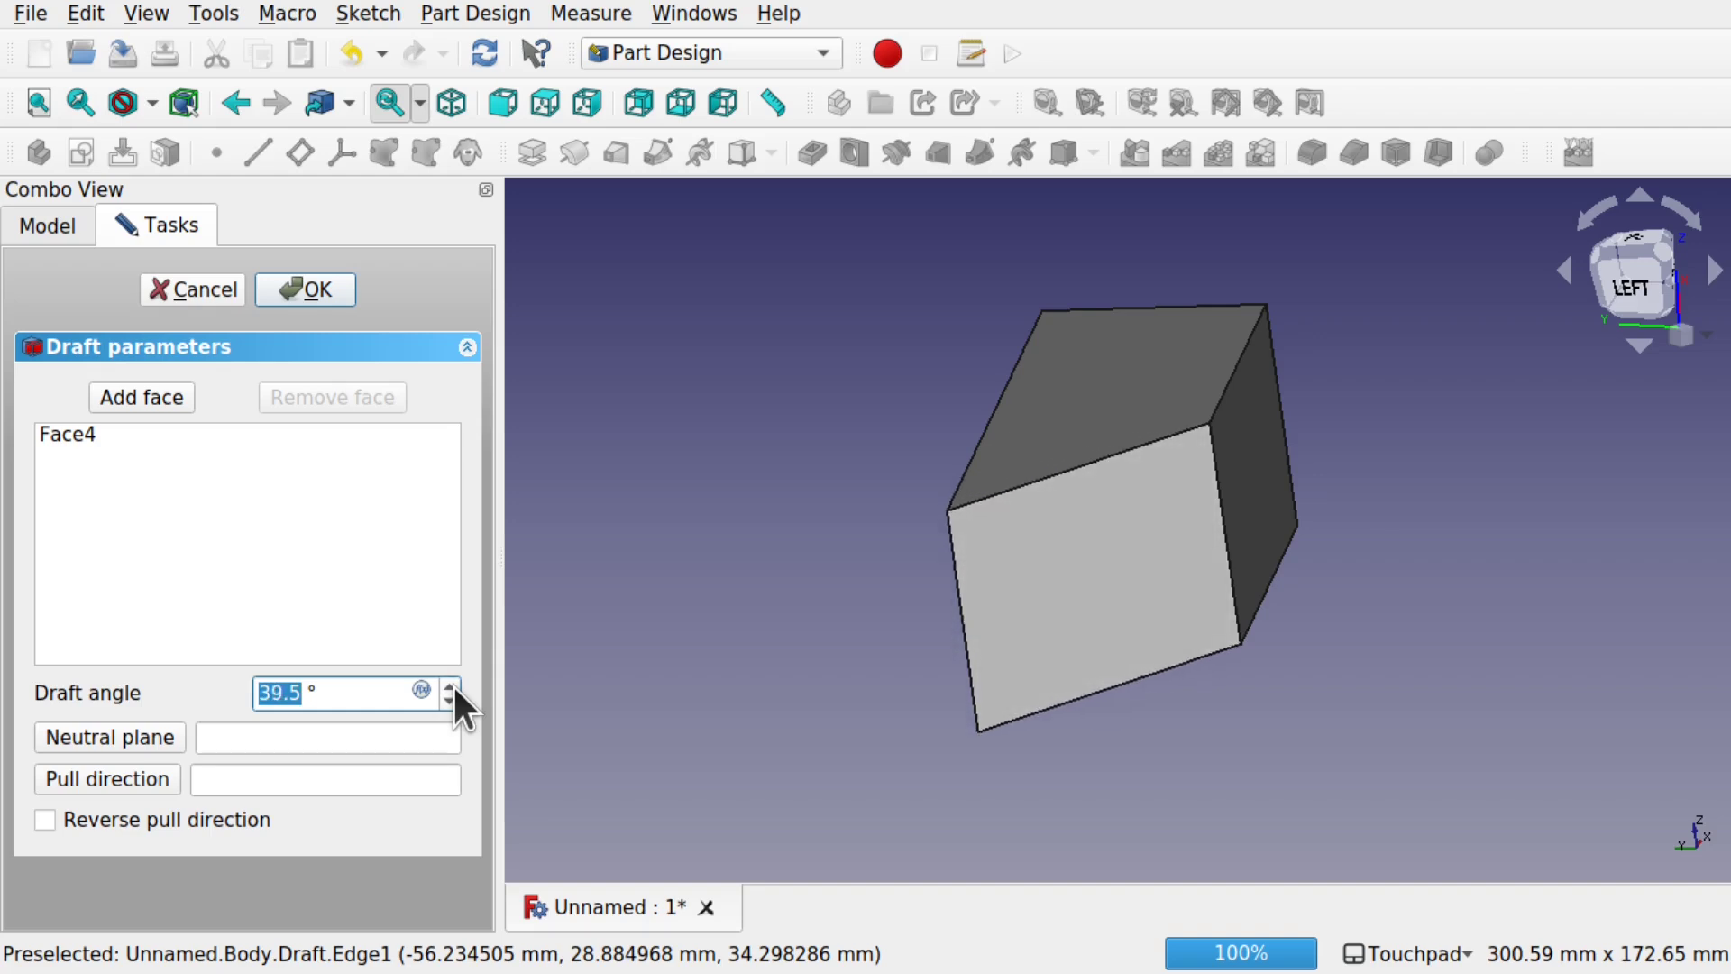
- Toggle Reverse pull direction on and off, leaving it unchecked
{"action": "left_click", "coordinate": [38, 824]}
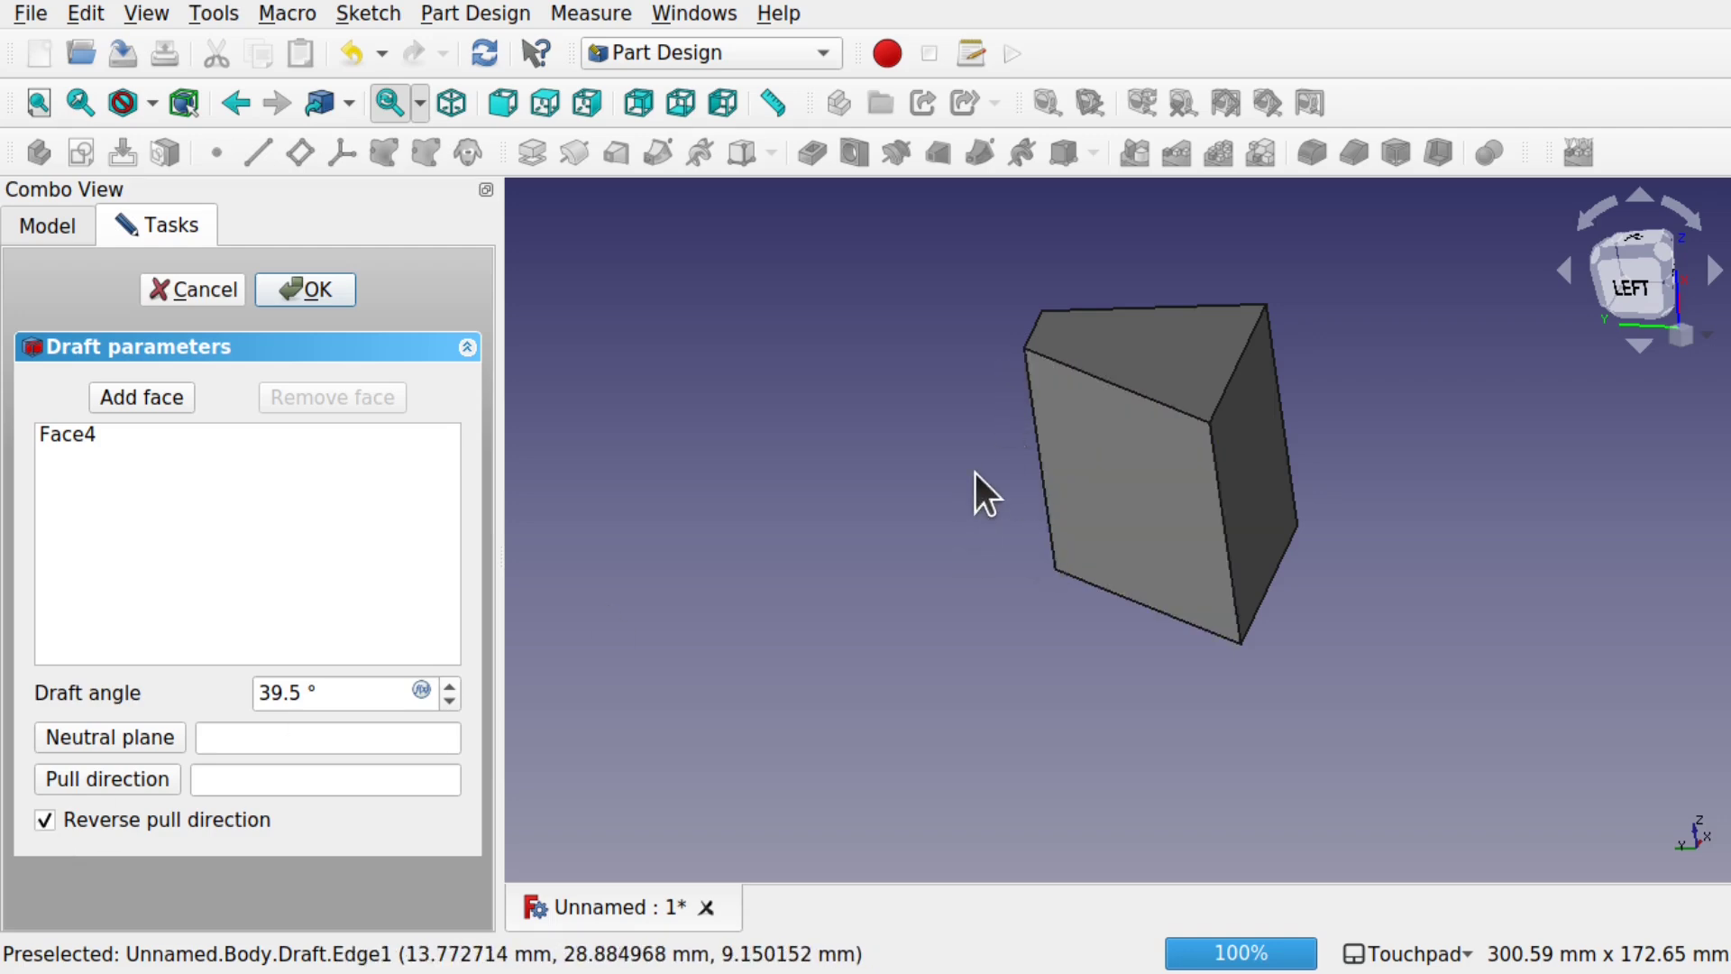
{"action": "left_click", "coordinate": [43, 817]}
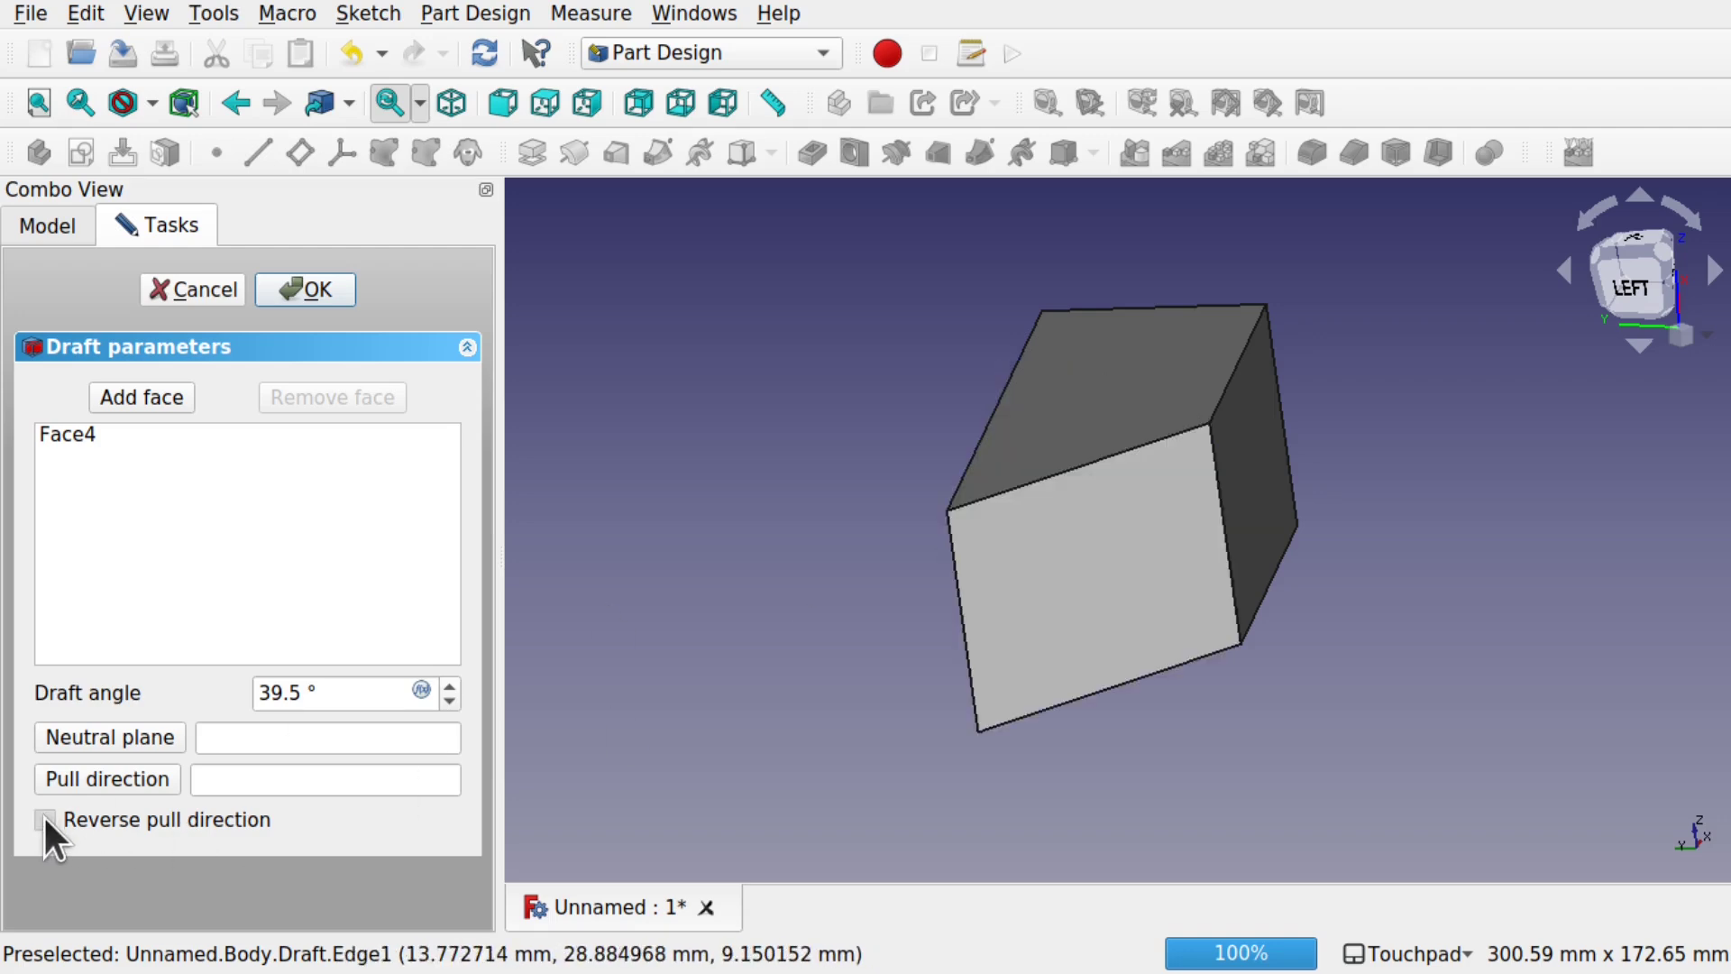
{"action": "left_click", "coordinate": [44, 817]}
{"action": "left_click", "coordinate": [44, 816]}
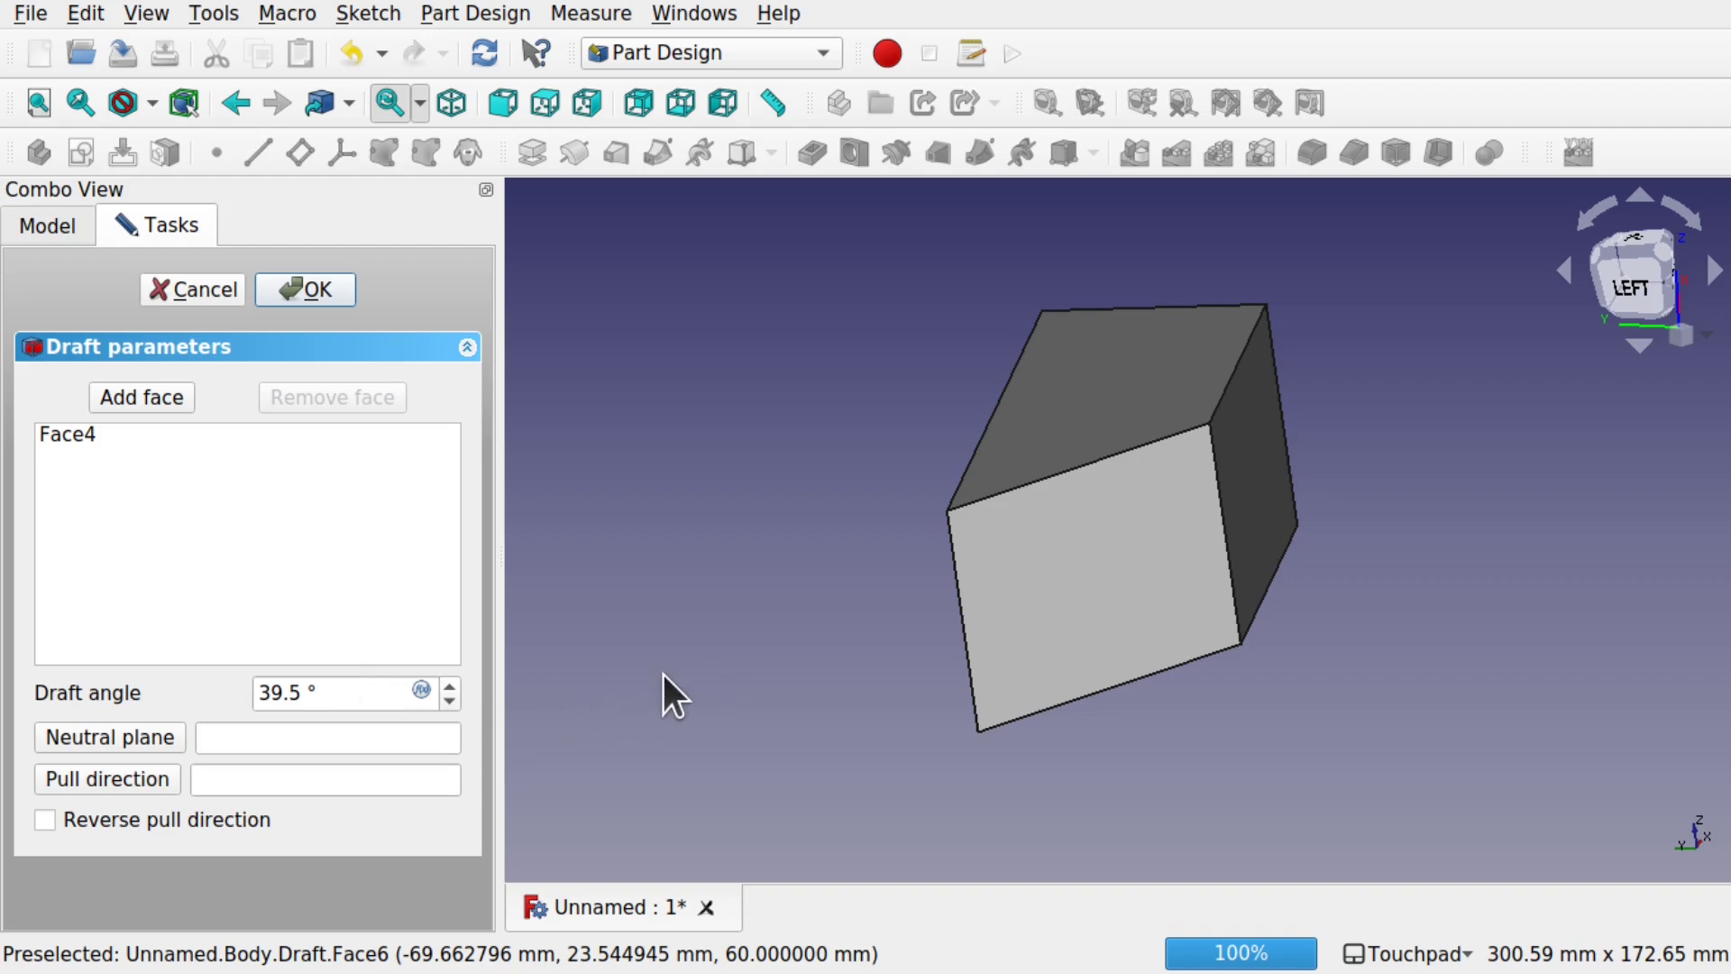
- Pick the pad's top face, Pad:Face6, as the draft's neutral plane and inspect the result
{"action": "left_click", "coordinate": [100, 732]}
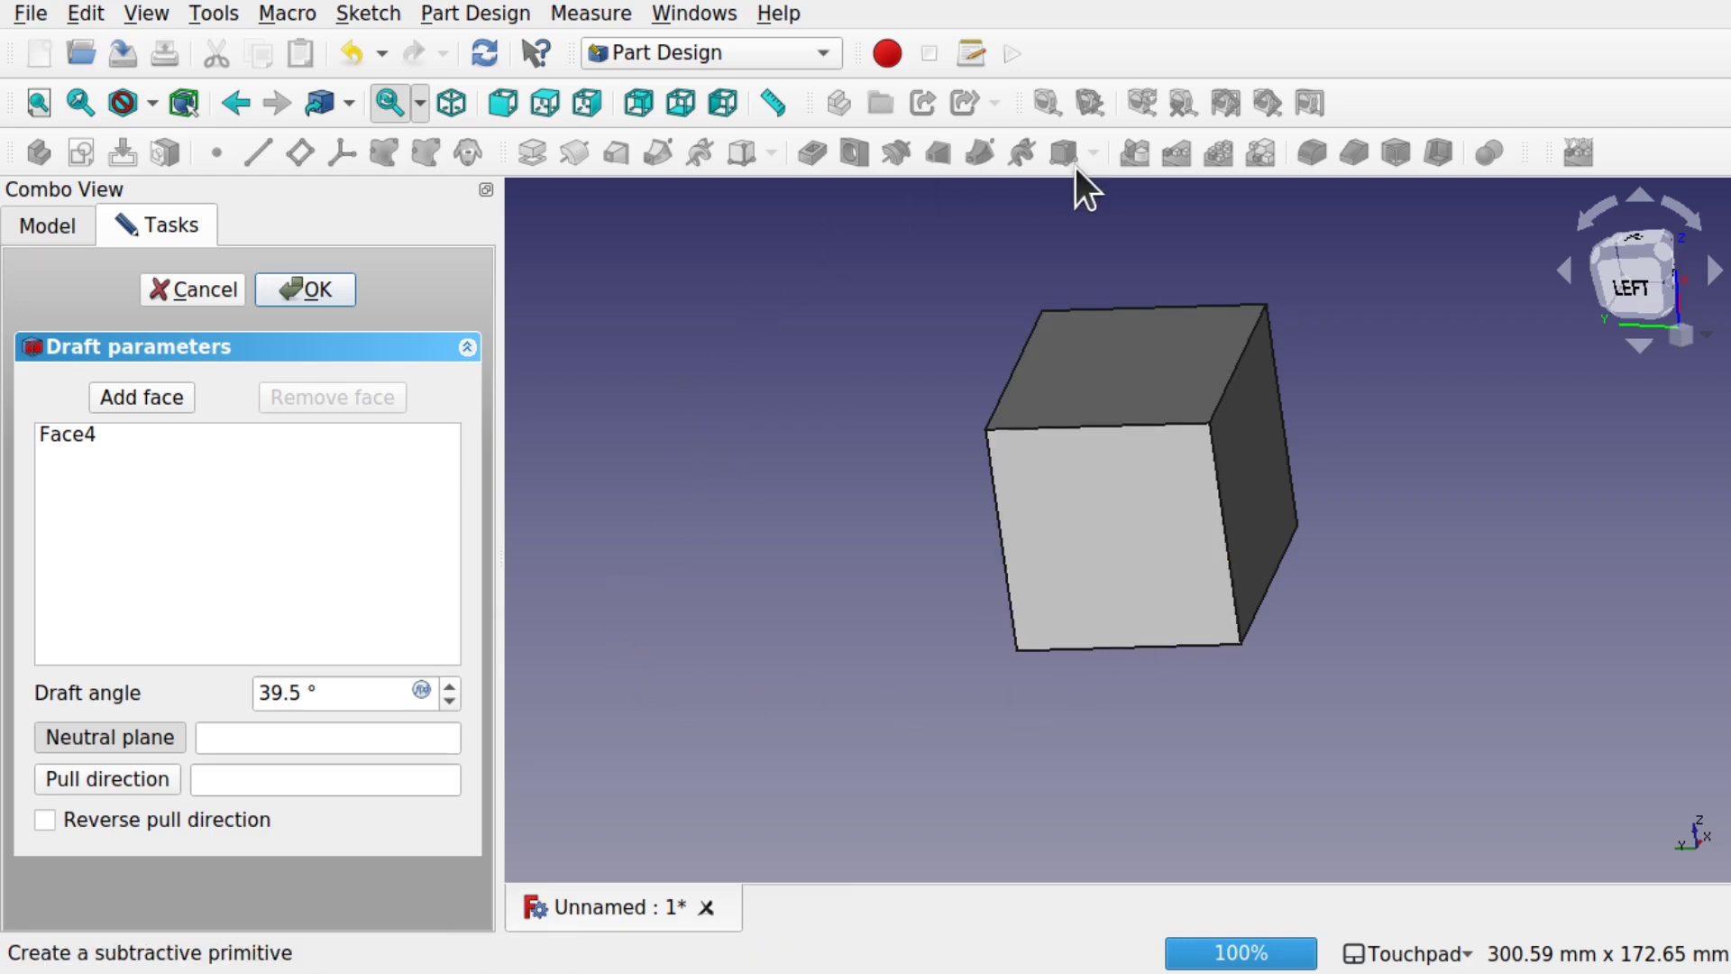
{"action": "left_click", "coordinate": [1117, 364]}
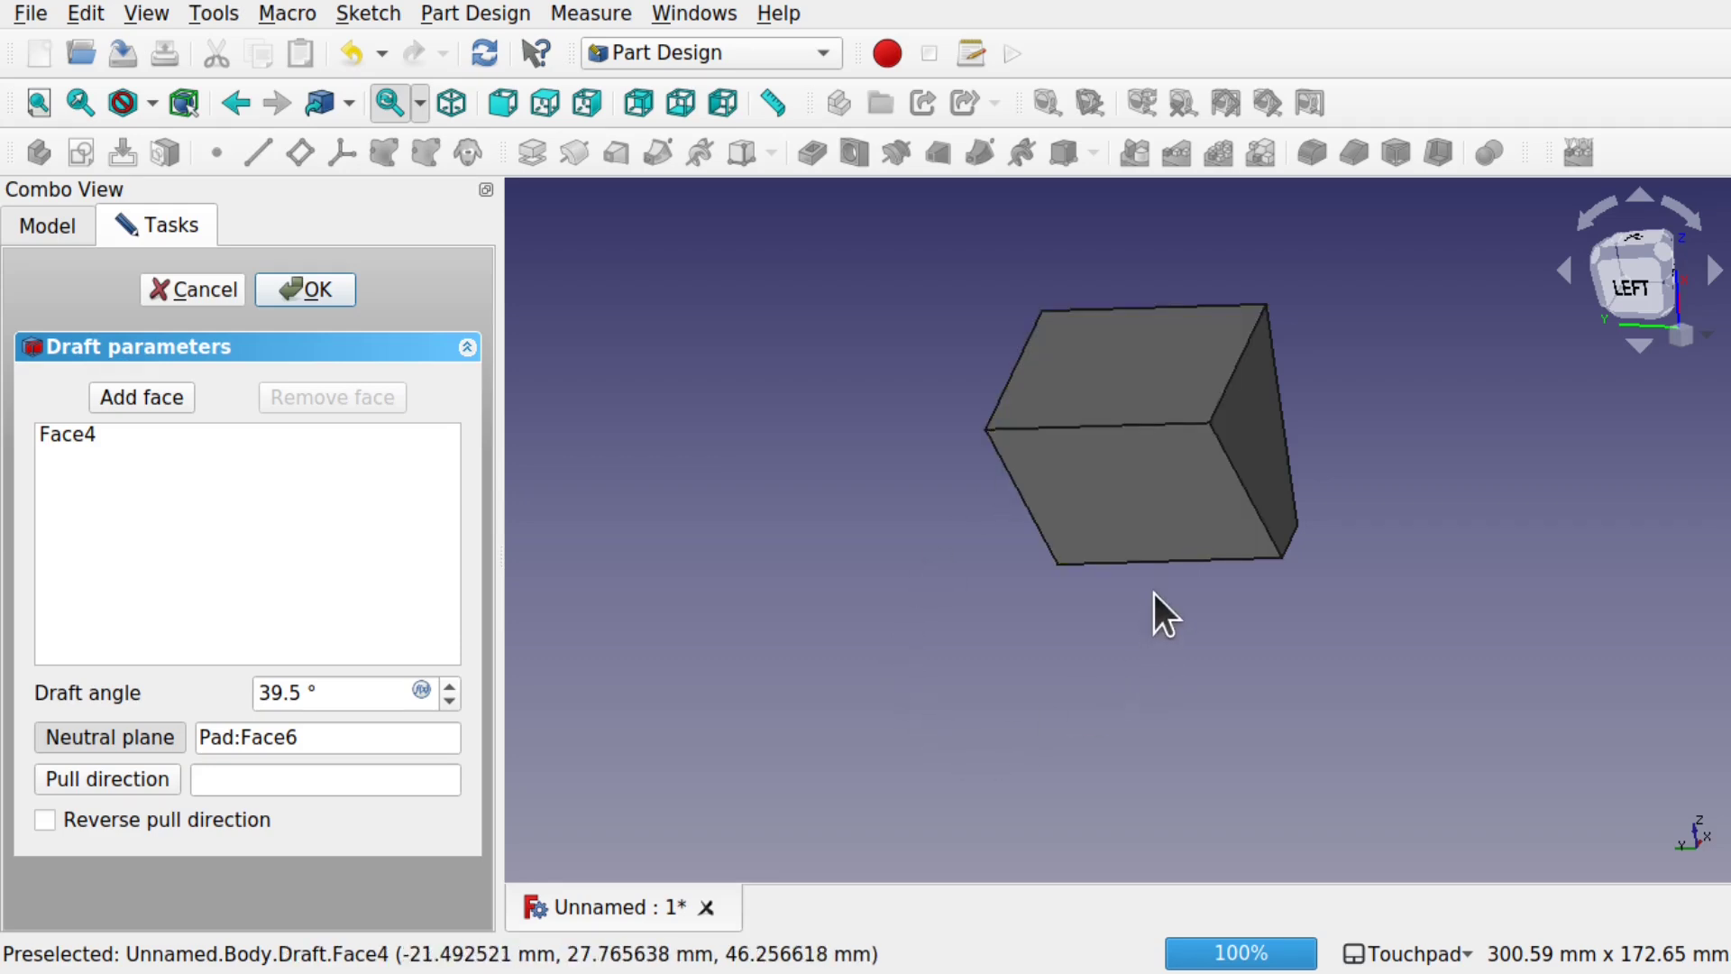
{"action": "mouse_move", "coordinate": [1154, 593]}
{"action": "left_mouse_down", "text": "alt"}
{"action": "mouse_move", "coordinate": [1282, 568]}
{"action": "mouse_move", "coordinate": [1154, 589]}
{"action": "left_mouse_up", "text": "alt"}
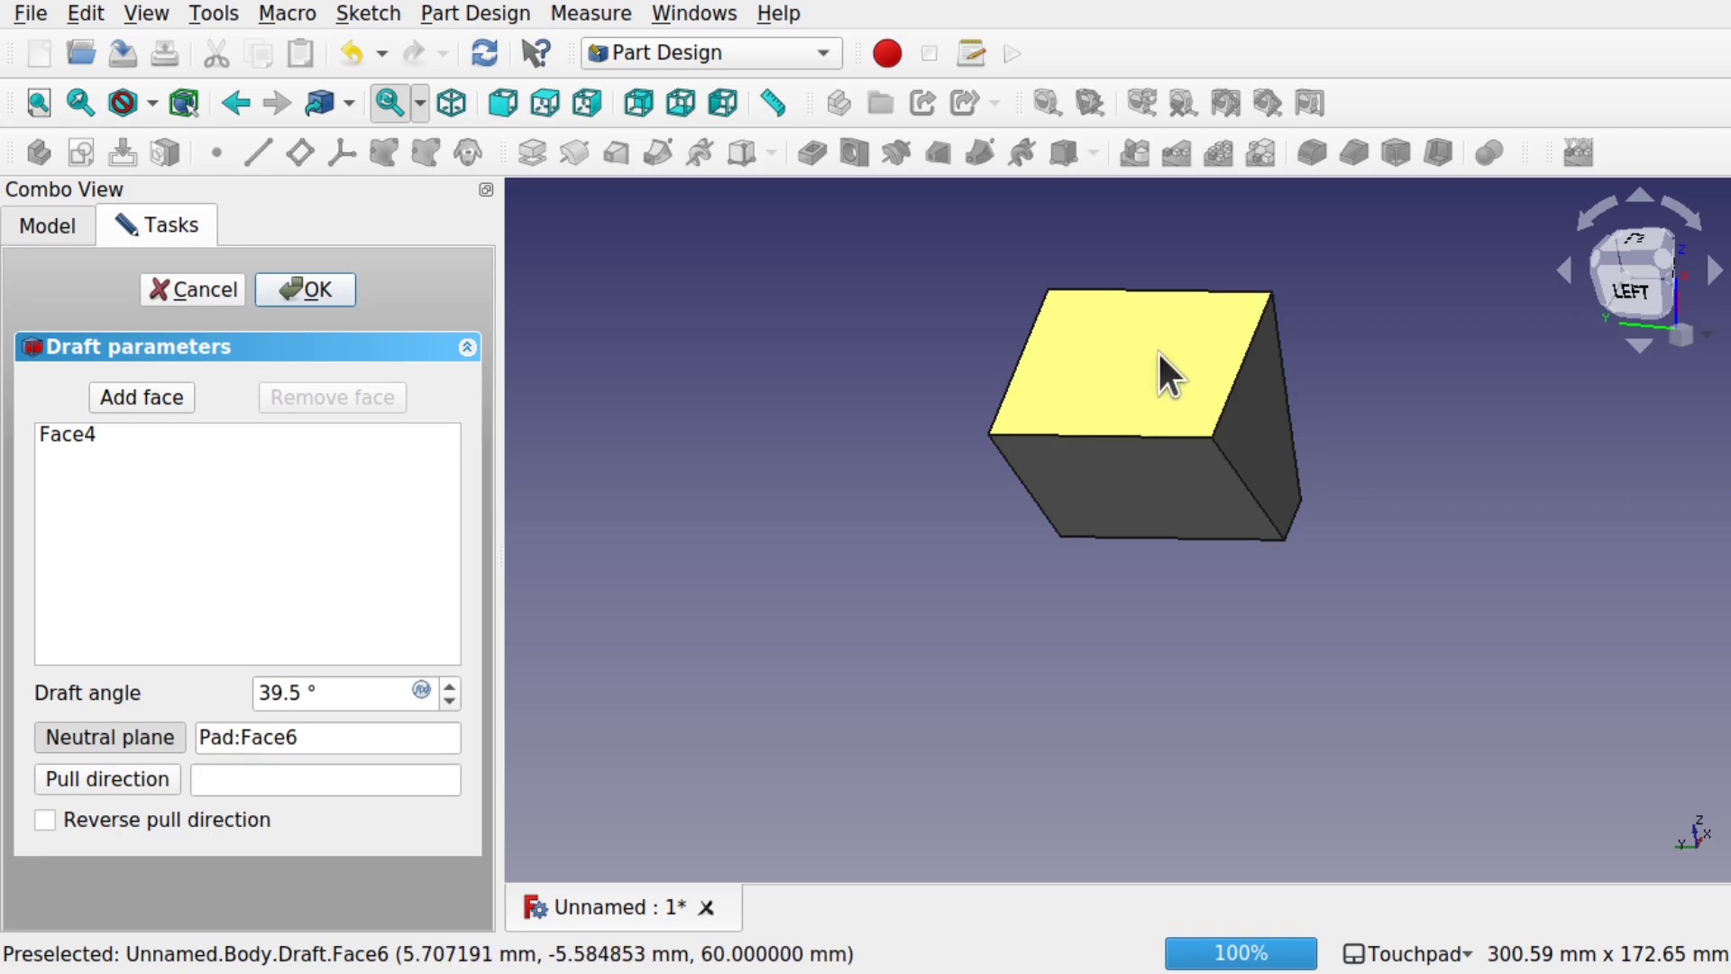
{"action": "left_click_drag", "start_coordinate": [1145, 365], "coordinate": [1082, 454], "text": "shift"}
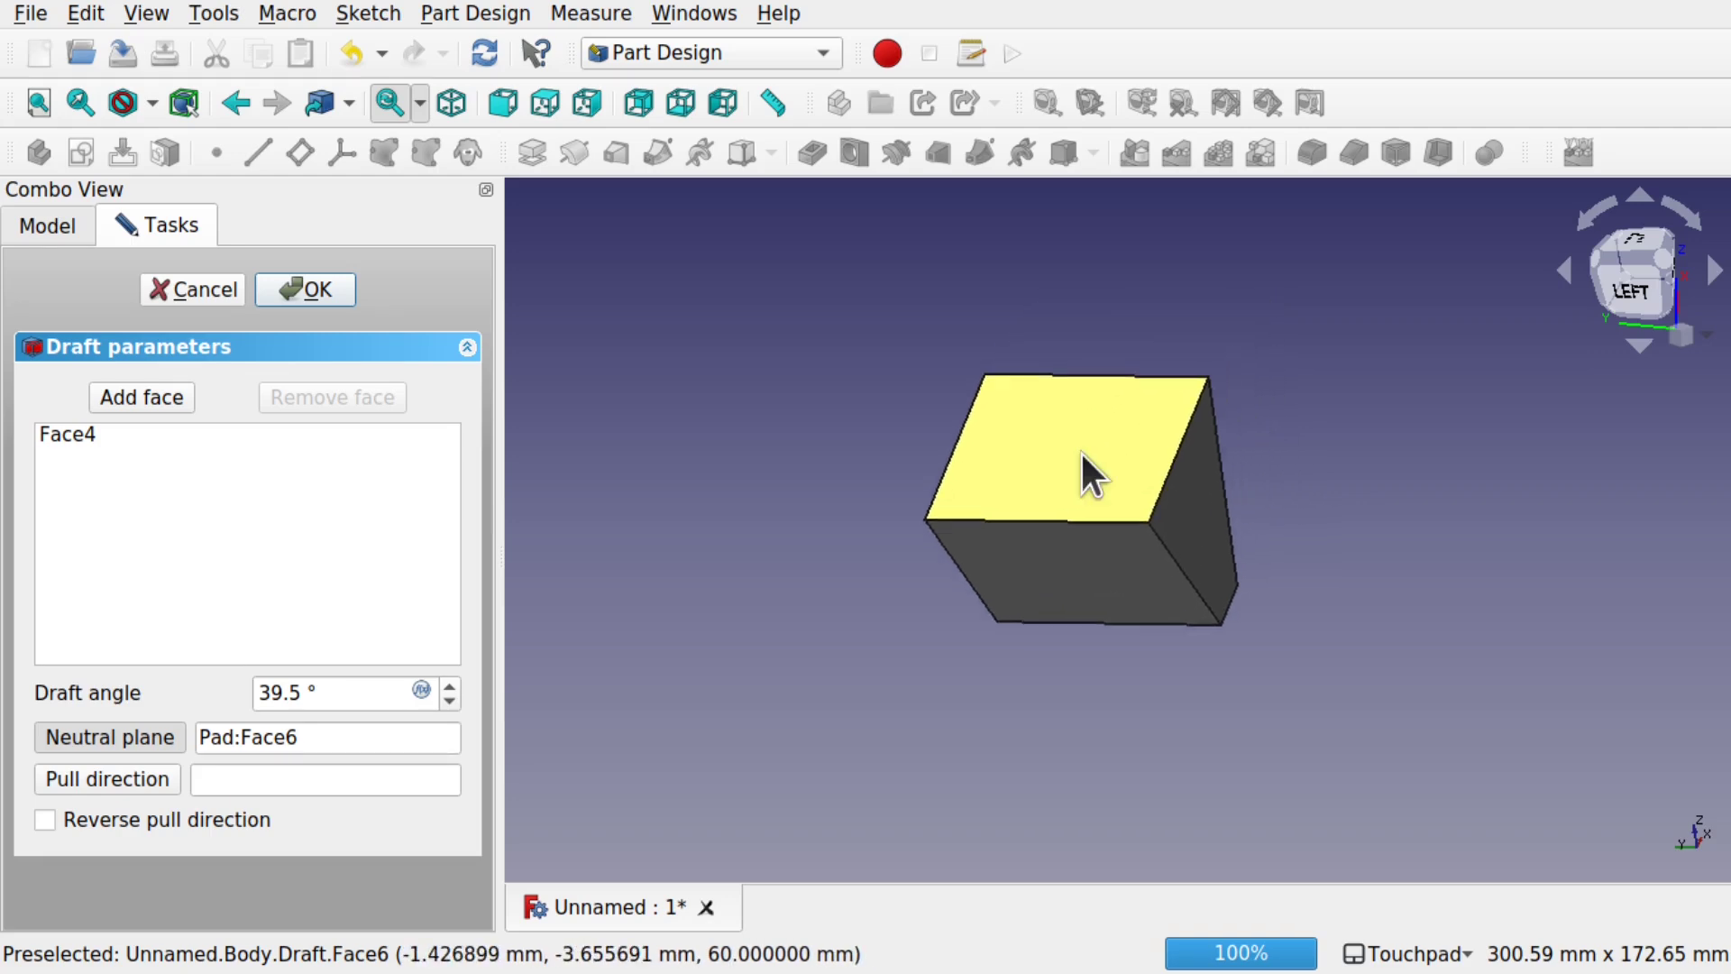
- Reverse the draft's pull direction so Face4 slopes inward, then inspect the tapered part
{"action": "scroll", "coordinate": [1082, 453], "scroll_direction": "up", "scroll_amount": 3}
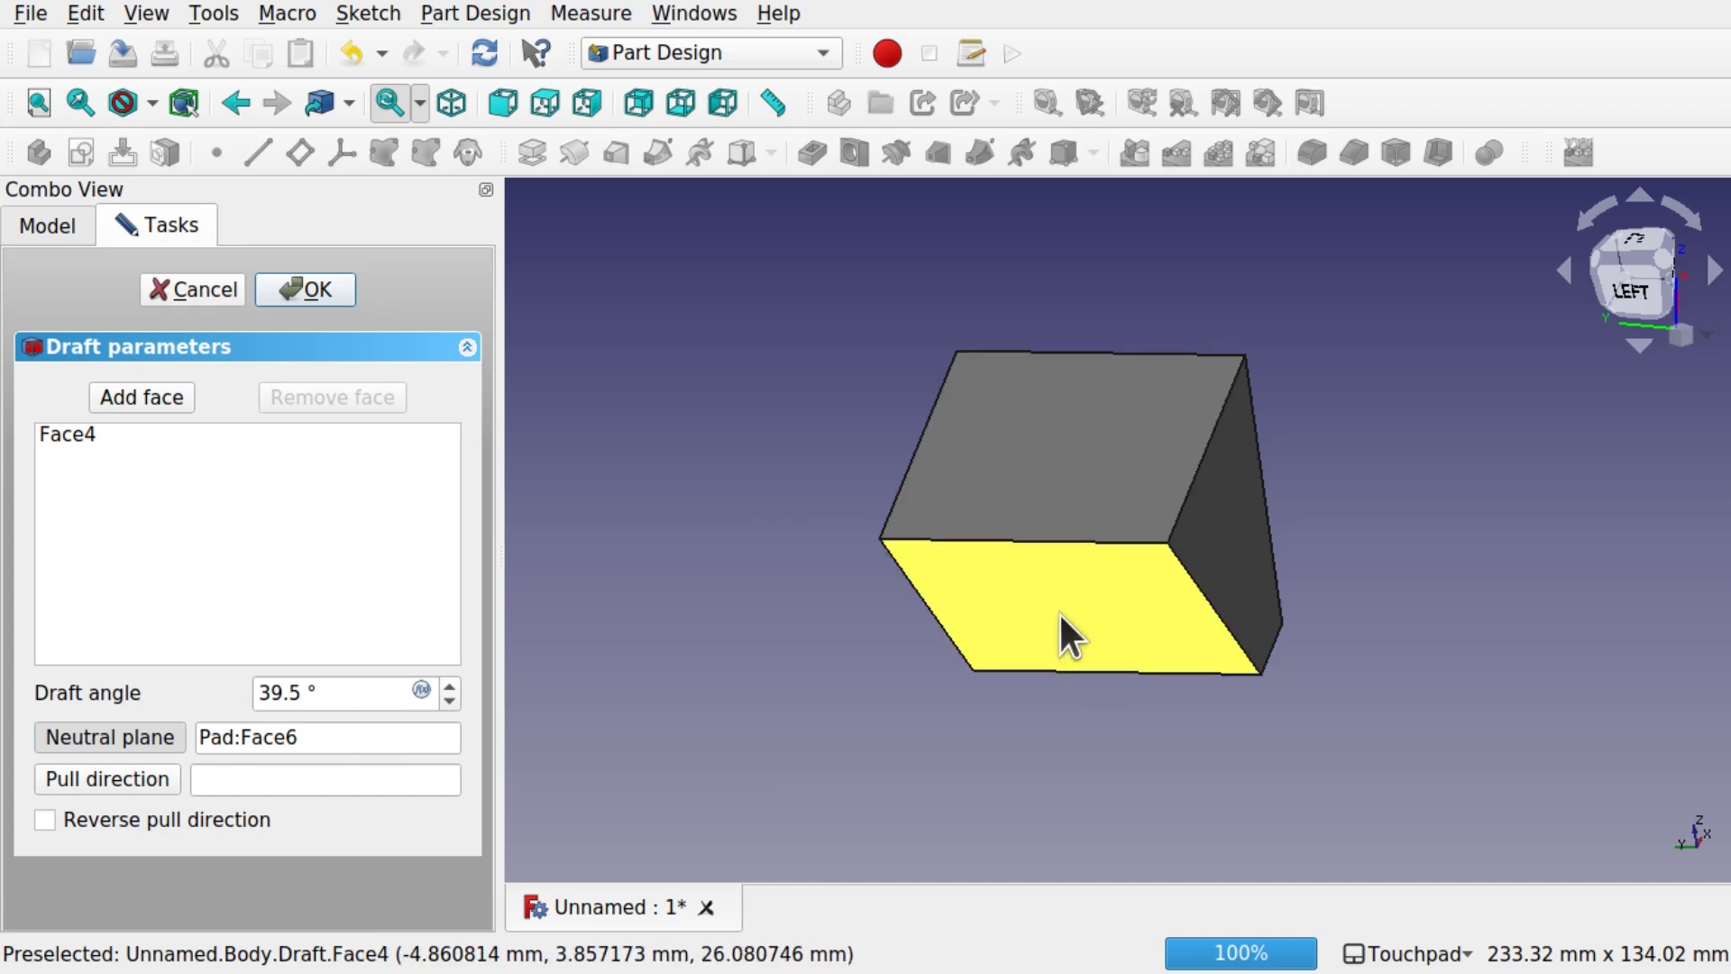
{"action": "left_click_drag", "start_coordinate": [1059, 611], "coordinate": [785, 564], "text": "alt"}
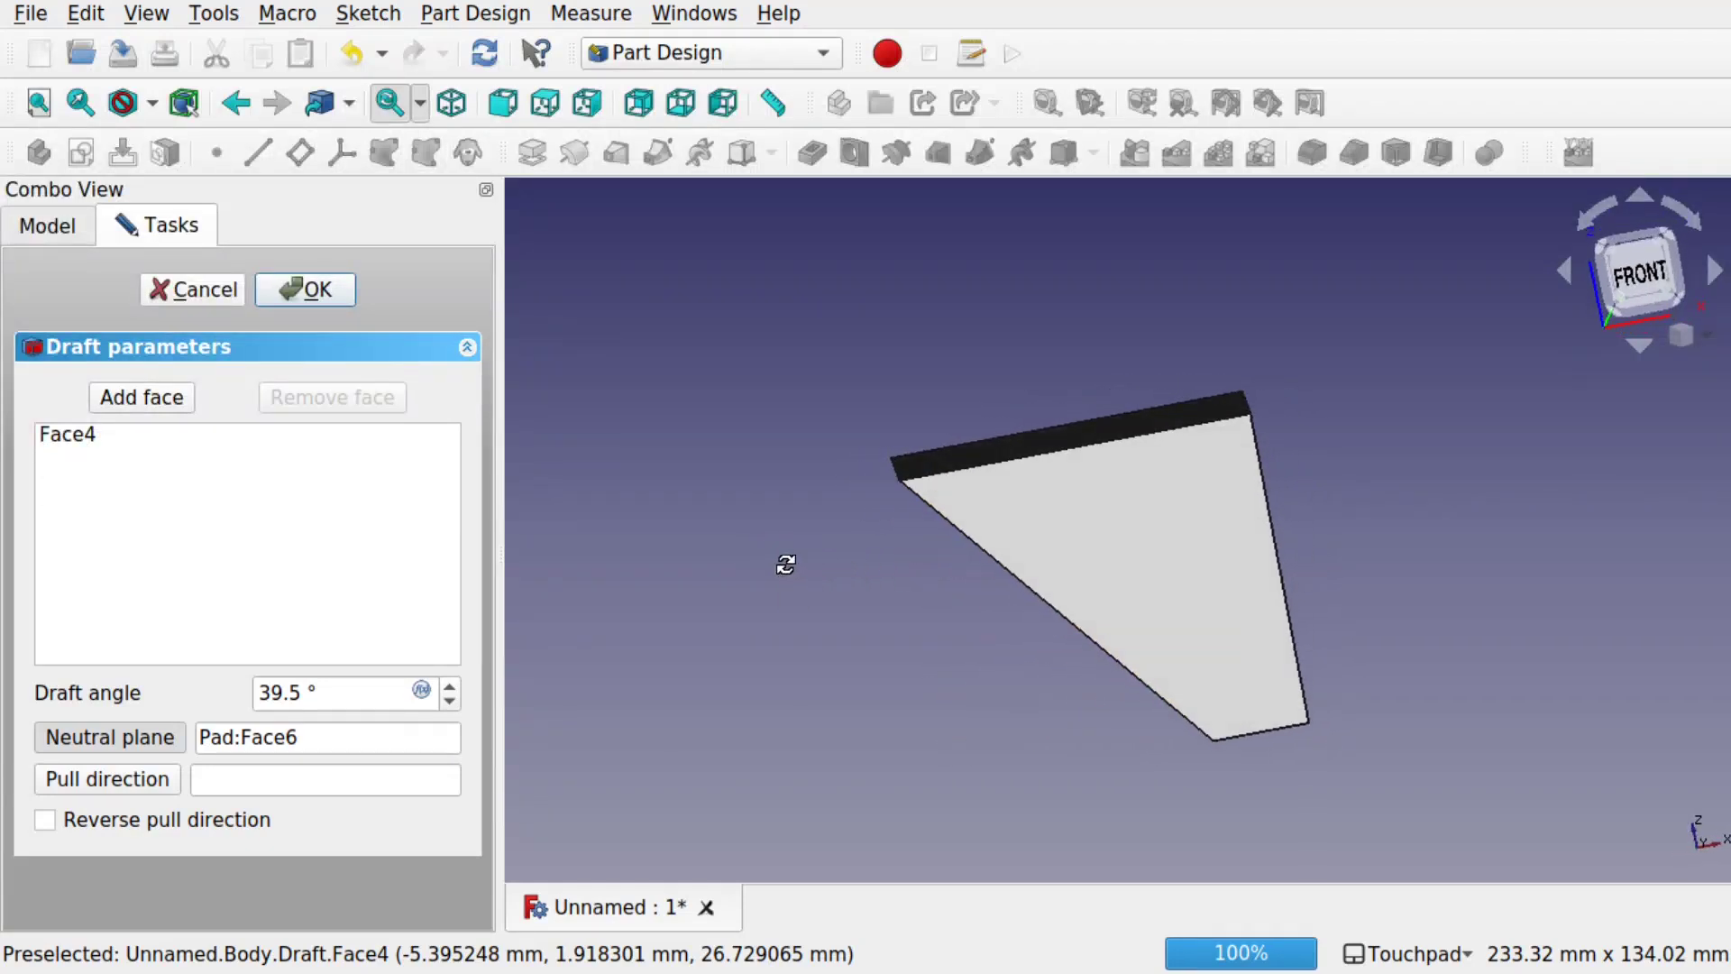
{"action": "left_click", "coordinate": [44, 819]}
{"action": "left_click_drag", "start_coordinate": [585, 667], "coordinate": [823, 711], "text": "alt"}
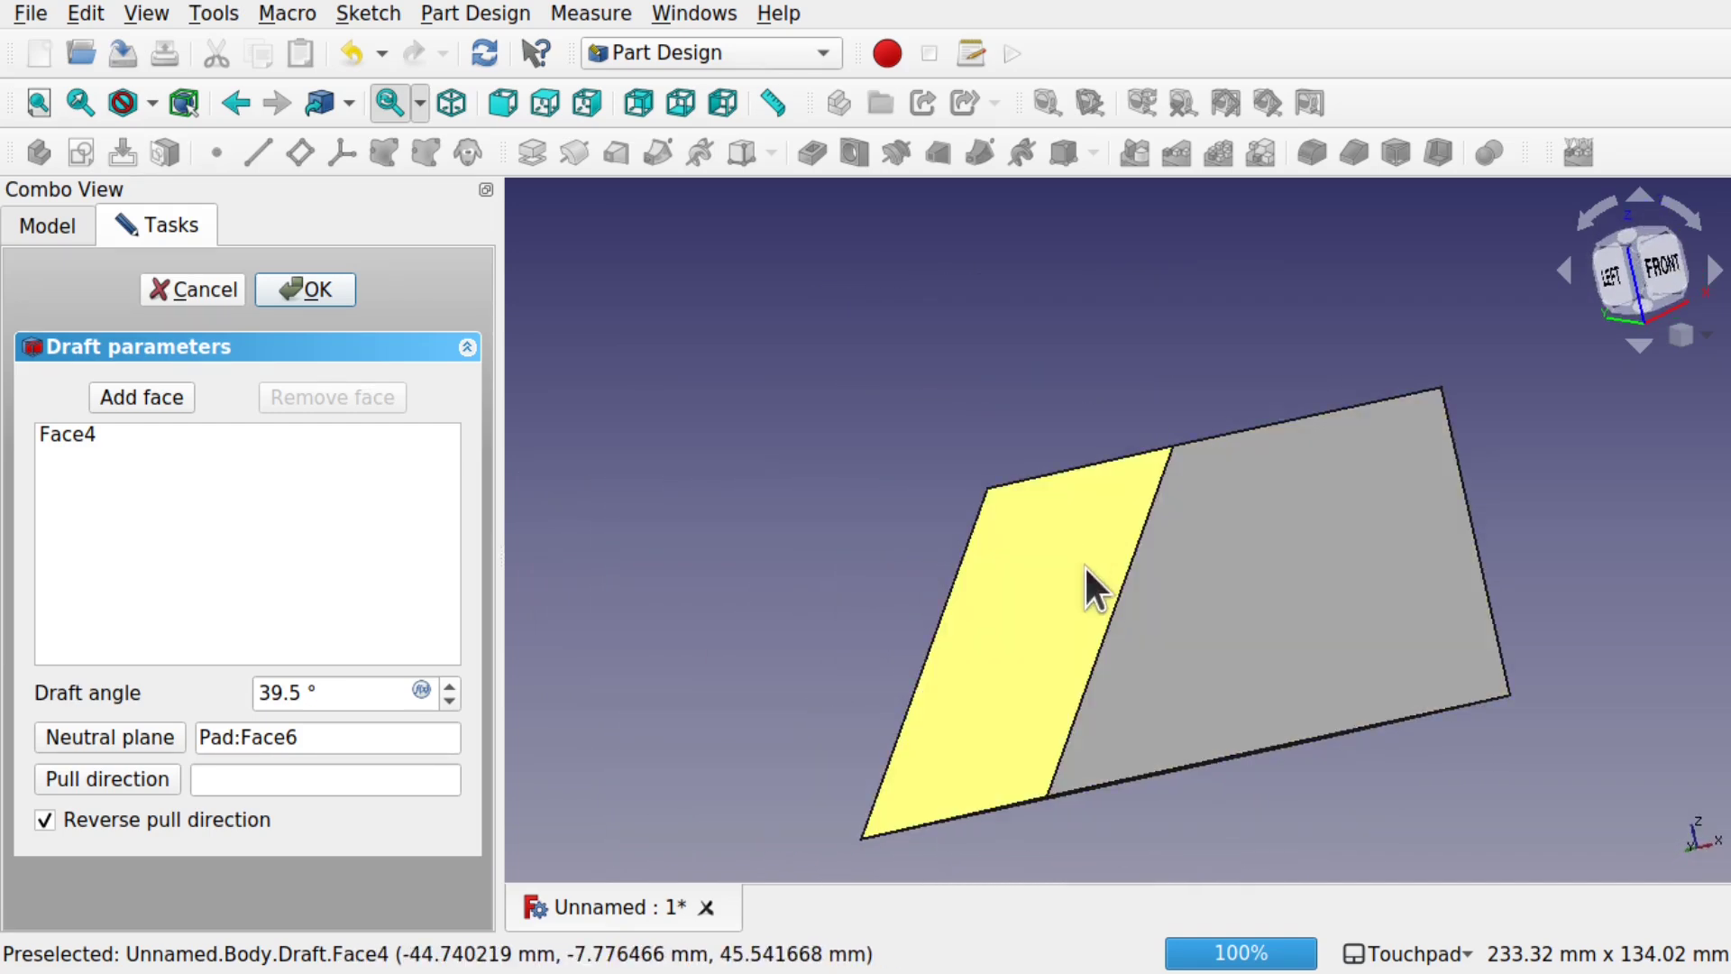
{"action": "left_click_drag", "start_coordinate": [1094, 583], "coordinate": [754, 447], "text": "alt"}
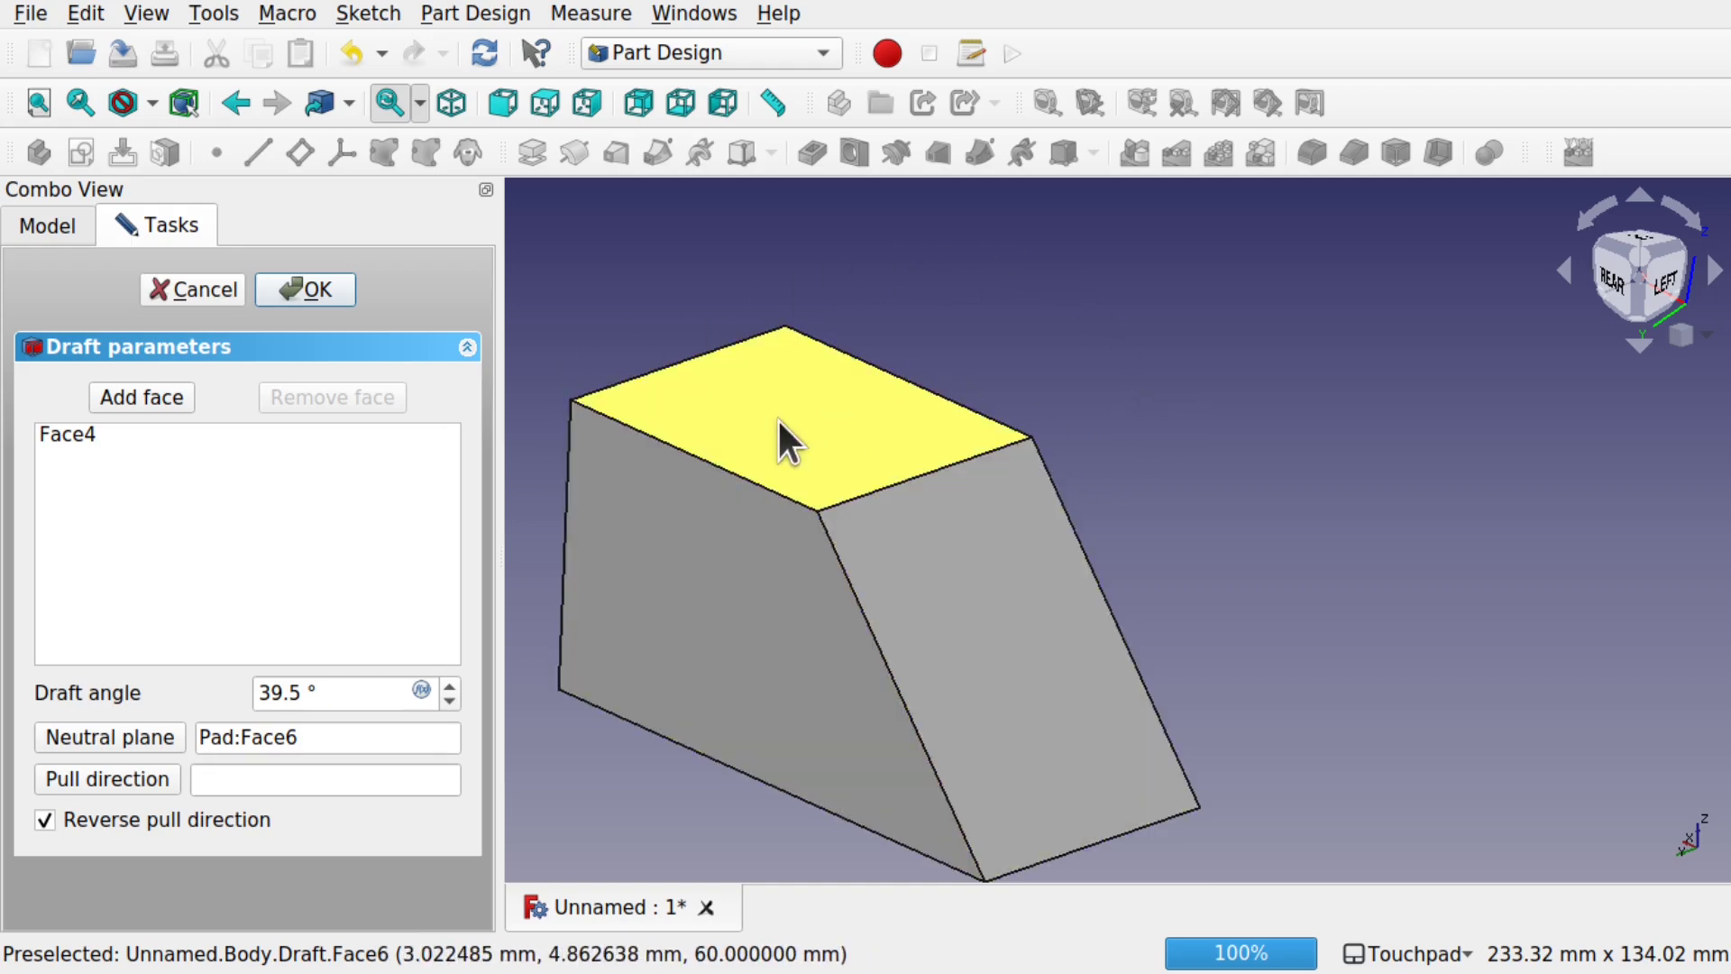
{"action": "left_click", "coordinate": [140, 397]}
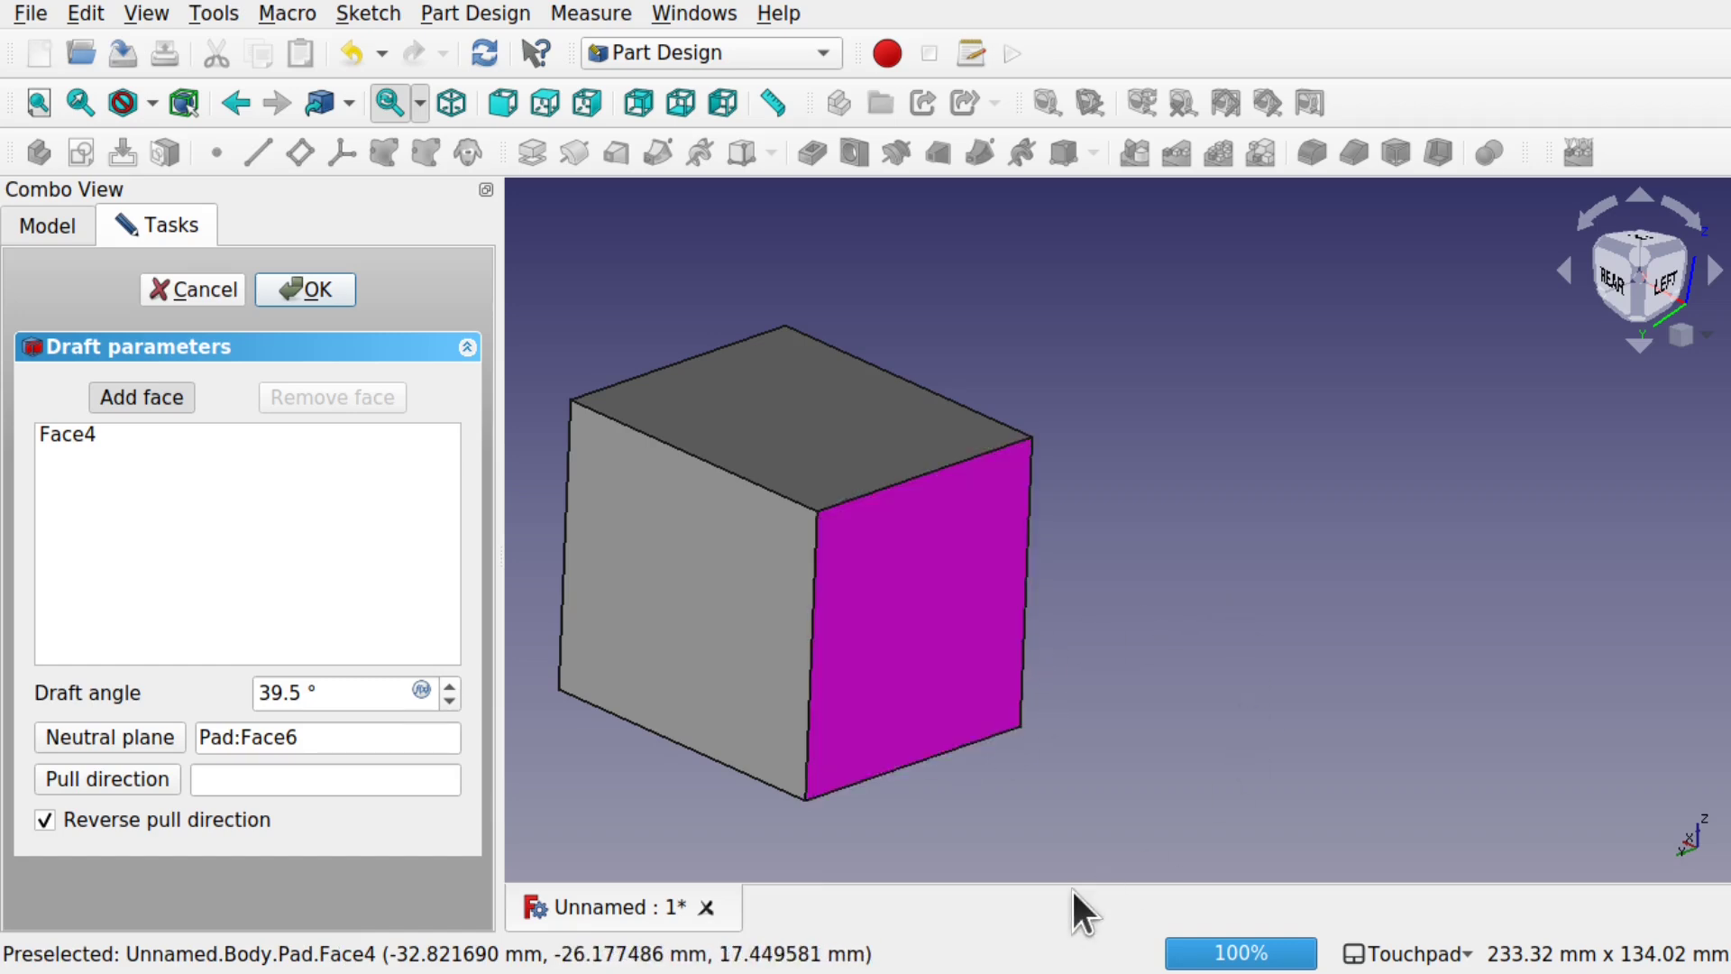
{"action": "left_click", "coordinate": [680, 581]}
{"action": "left_click", "coordinate": [680, 581]}
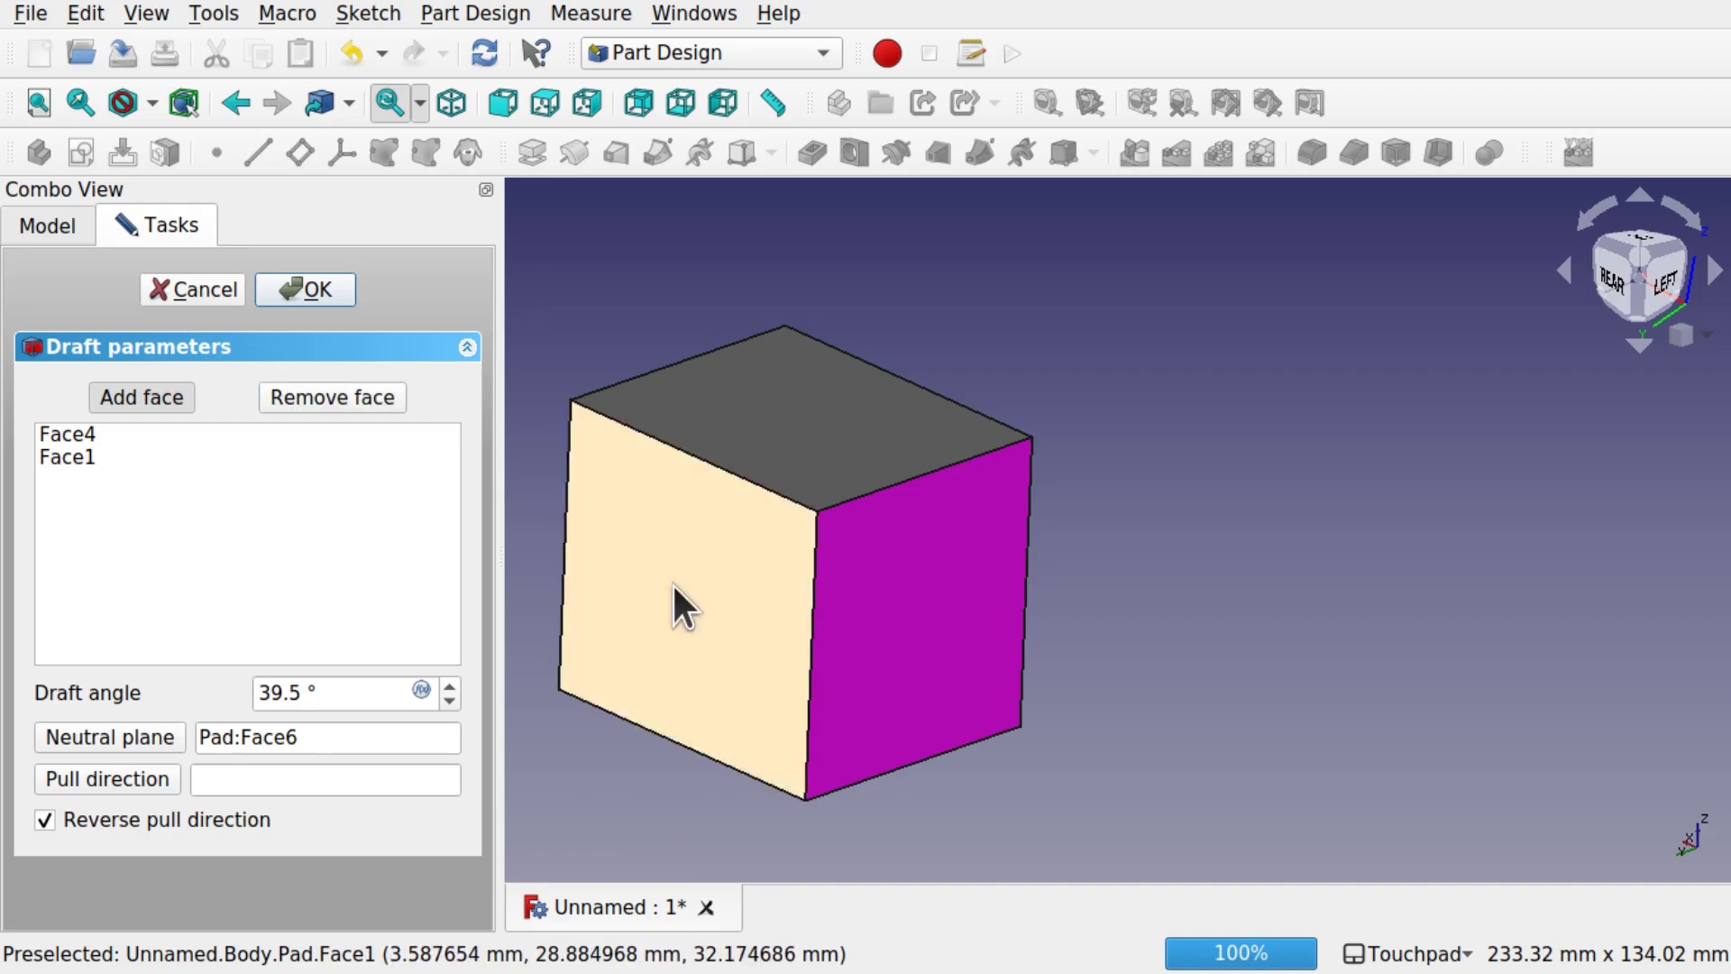
{"action": "left_click", "coordinate": [453, 681]}
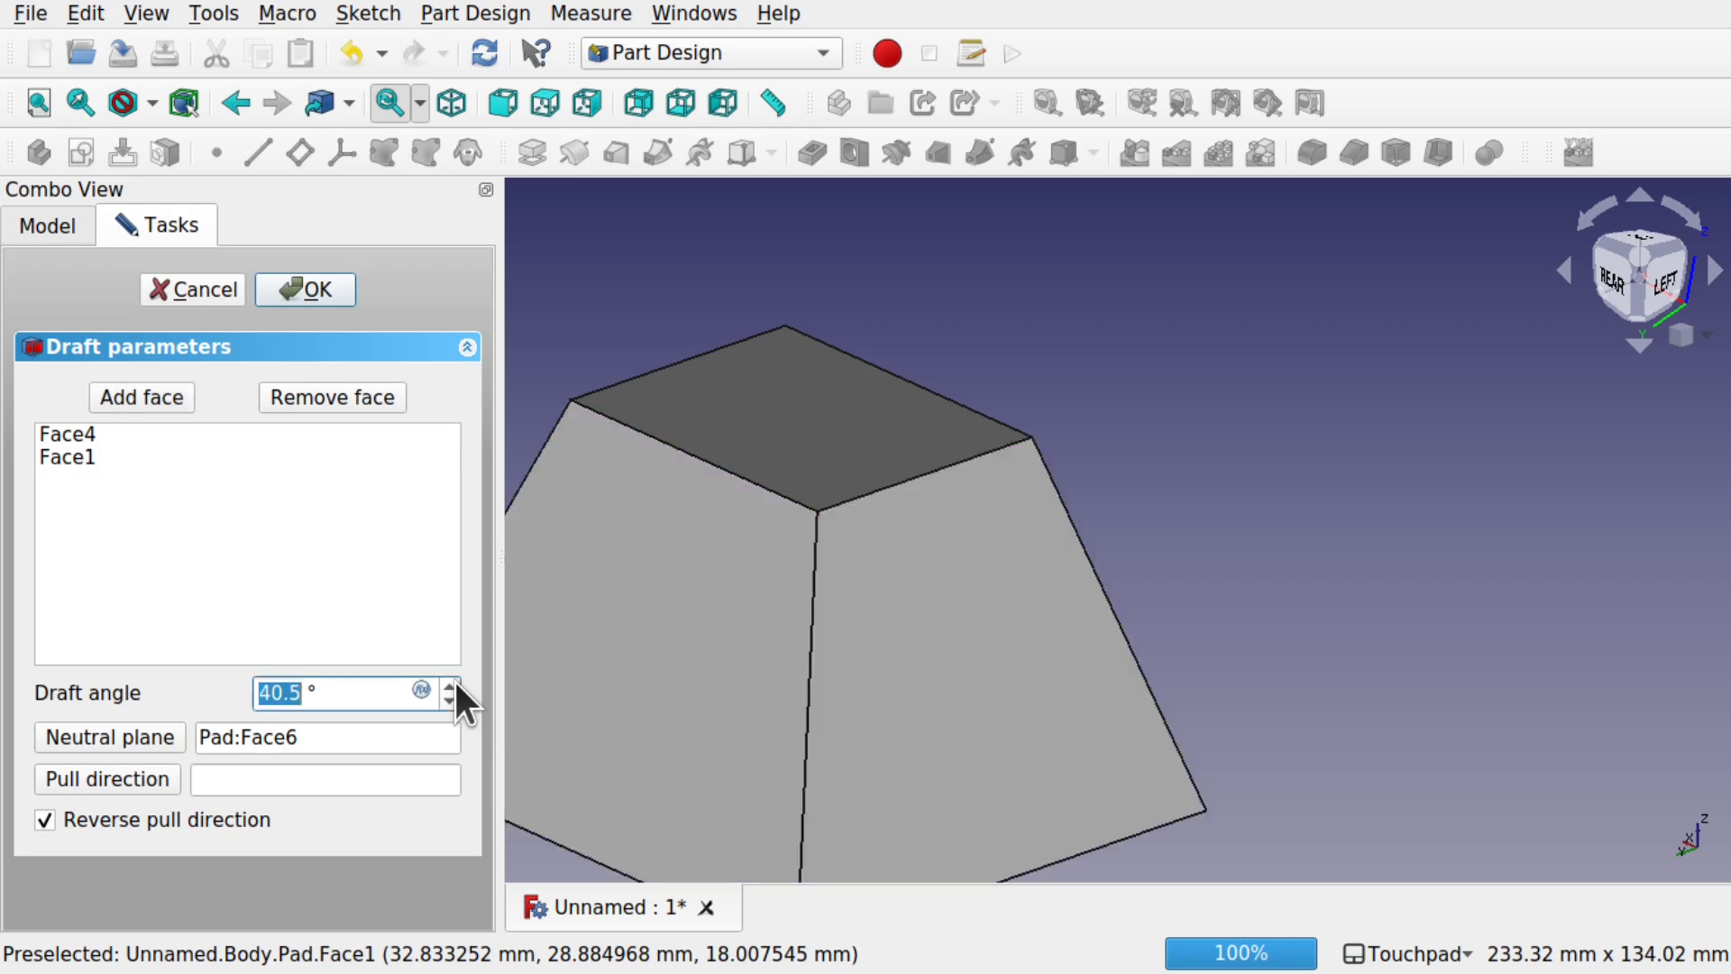
{"action": "left_click", "coordinate": [450, 700]}
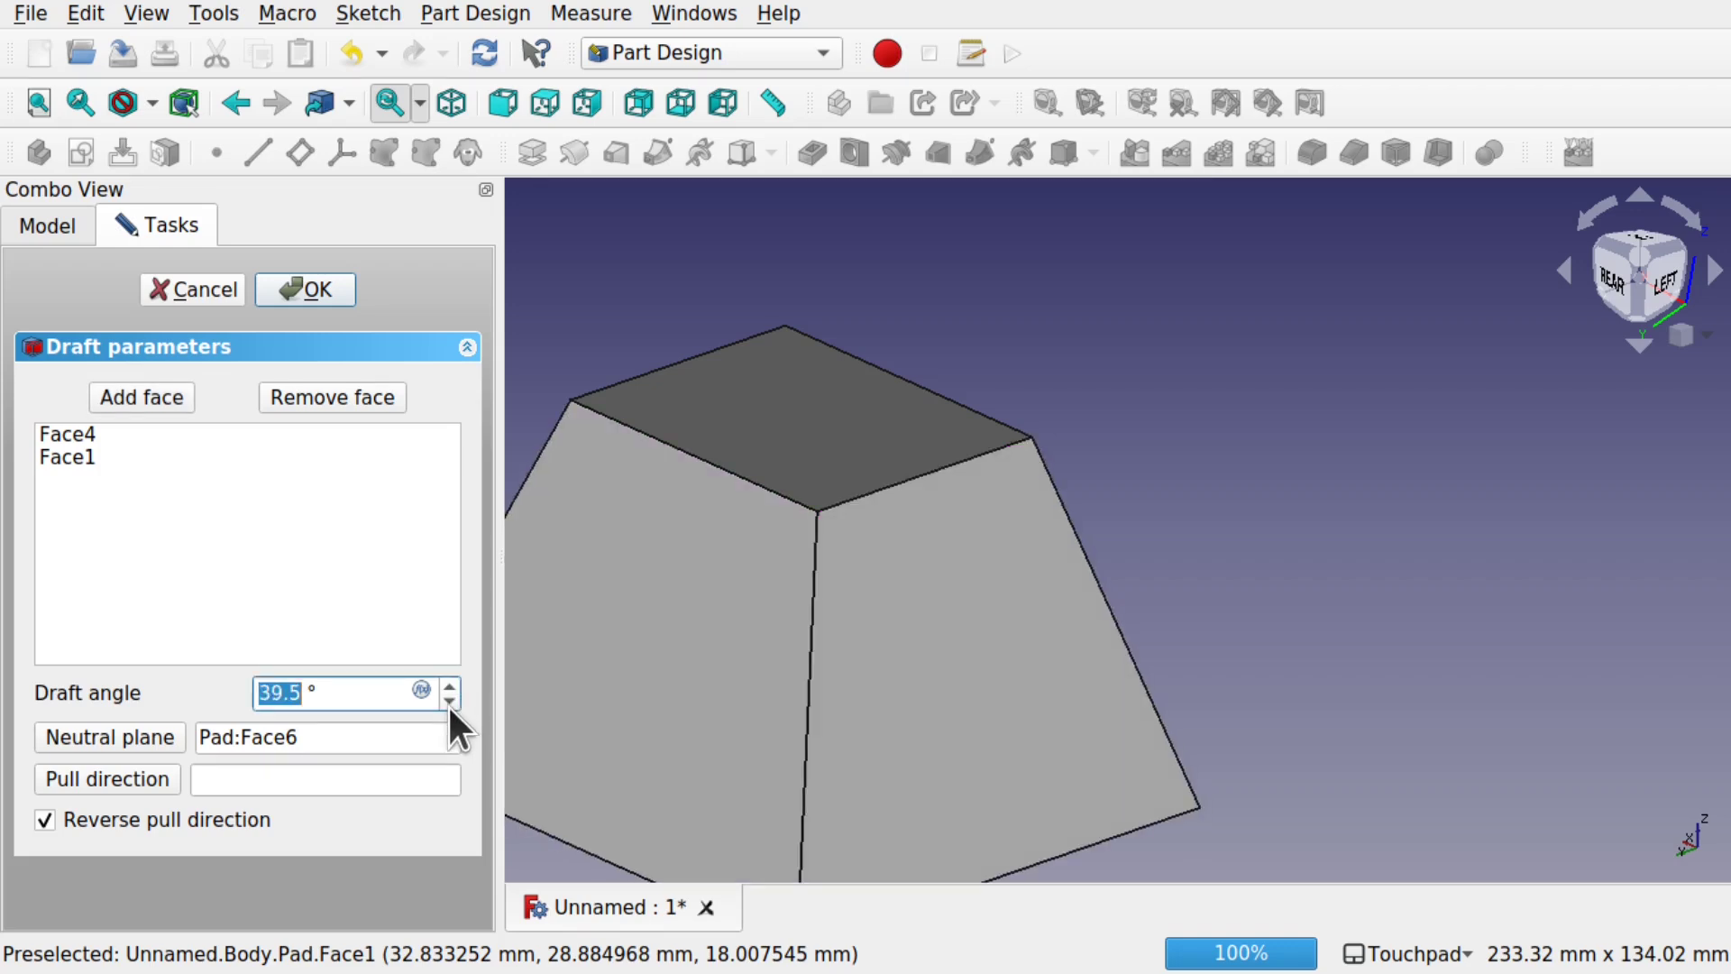
{"action": "middle_click_drag", "start_coordinate": [894, 643], "coordinate": [714, 598]}
{"action": "middle_click_drag", "start_coordinate": [928, 733], "coordinate": [1035, 660]}
{"action": "middle_click_drag", "start_coordinate": [878, 759], "coordinate": [590, 722]}
{"action": "left_click", "coordinate": [374, 397]}
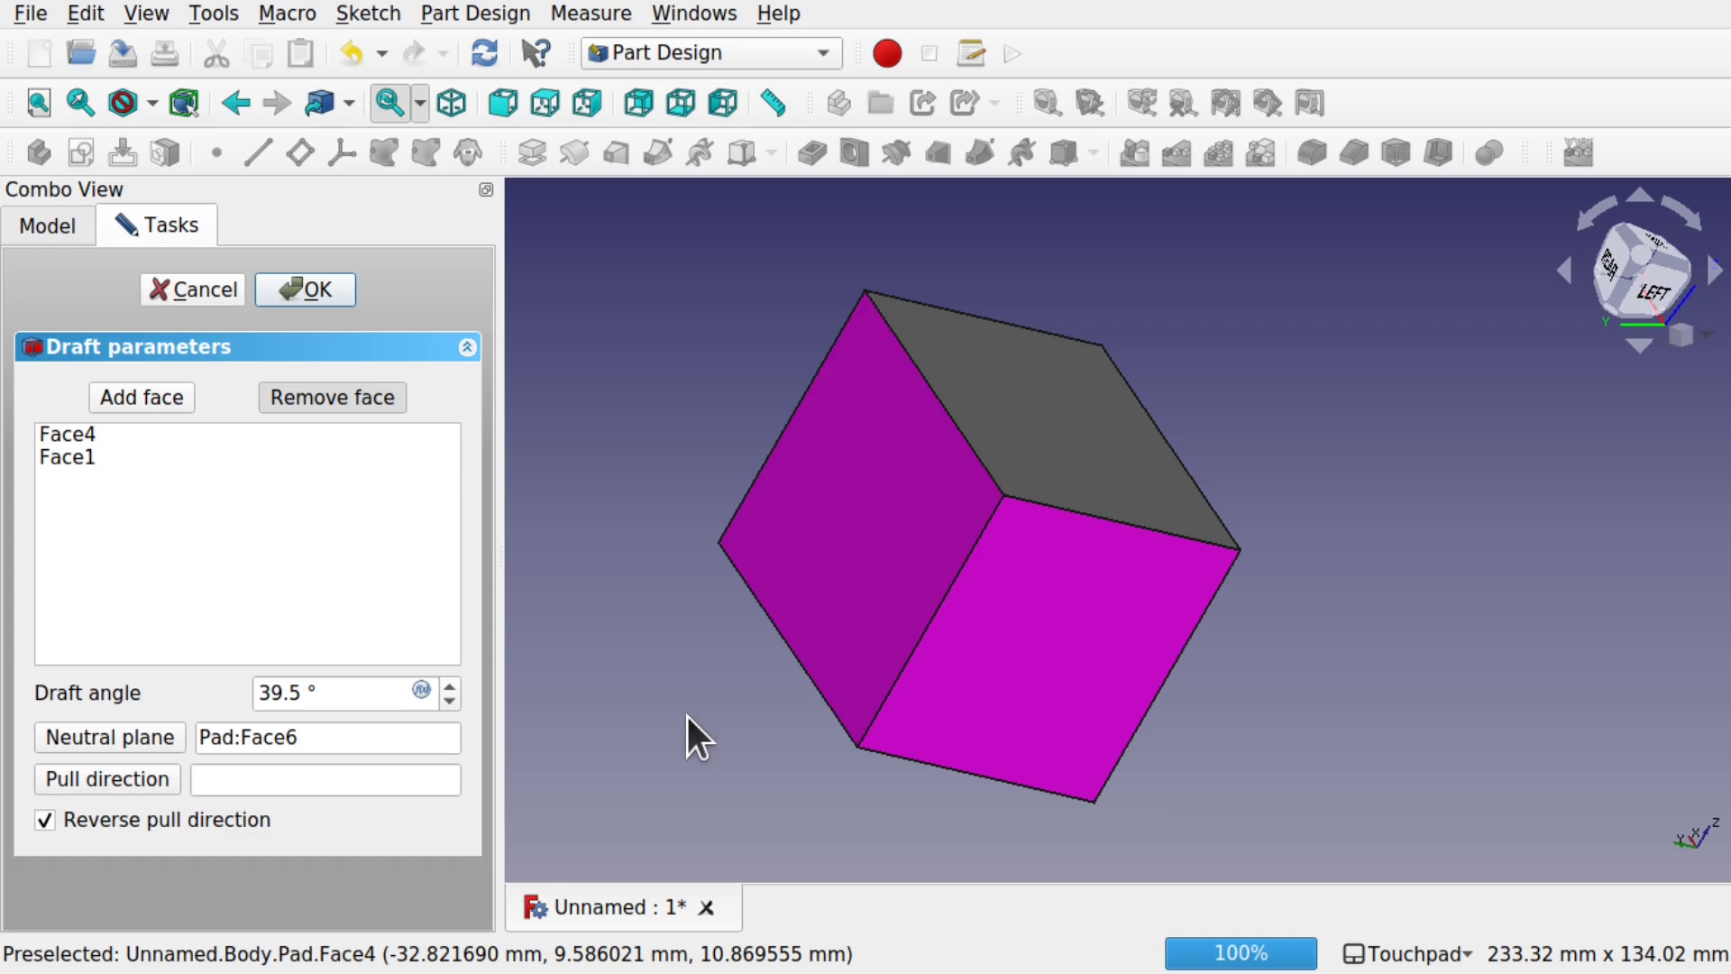
- Remove Face1 from the draft and add the front-left face, Face2
{"action": "left_click", "coordinate": [842, 523]}
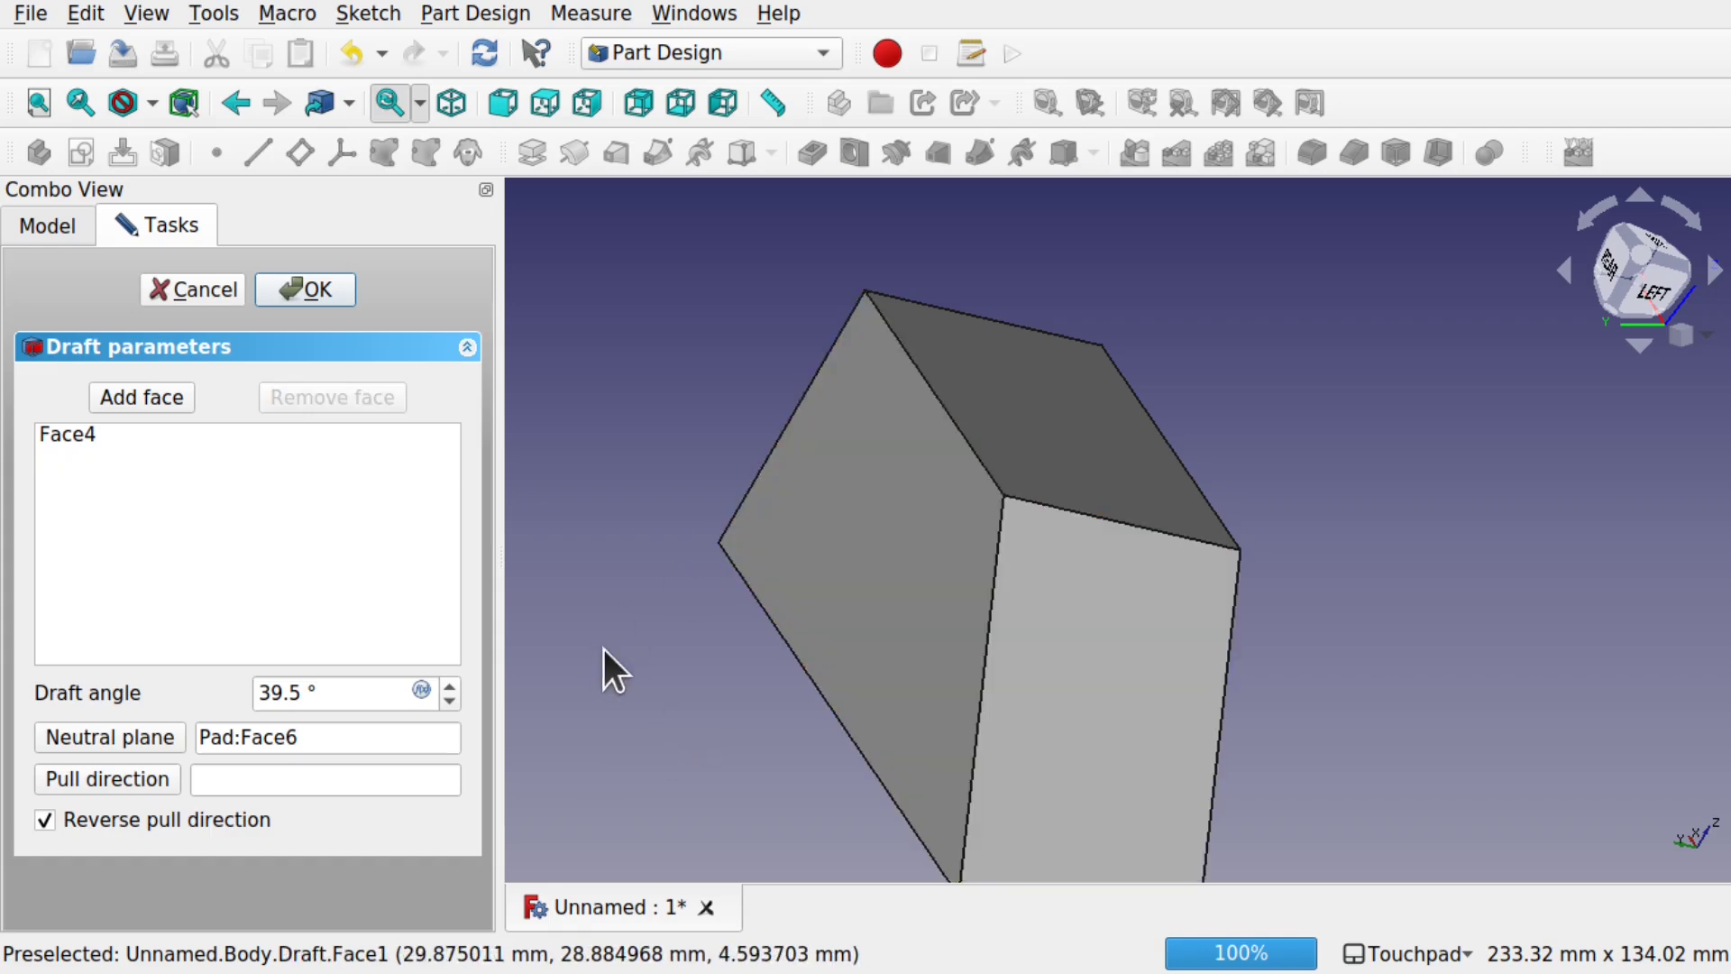
{"action": "left_click_drag", "start_coordinate": [603, 649], "coordinate": [1127, 631], "text": "alt"}
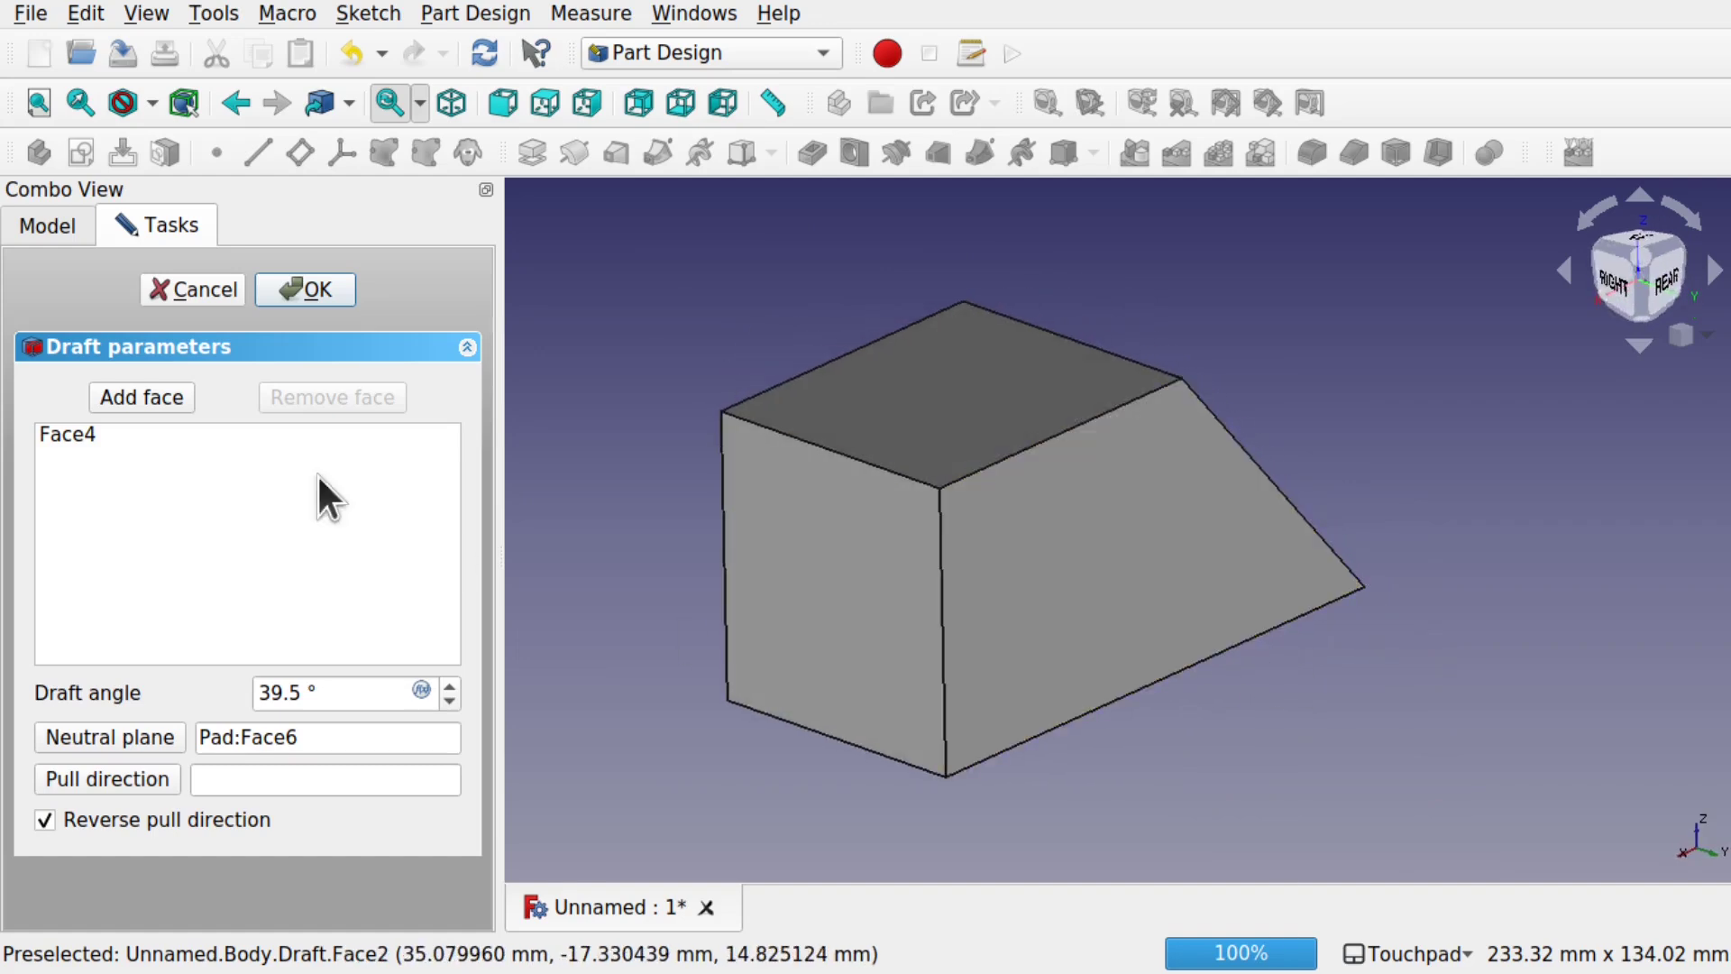
{"action": "left_click", "coordinate": [143, 398]}
{"action": "left_click", "coordinate": [815, 591]}
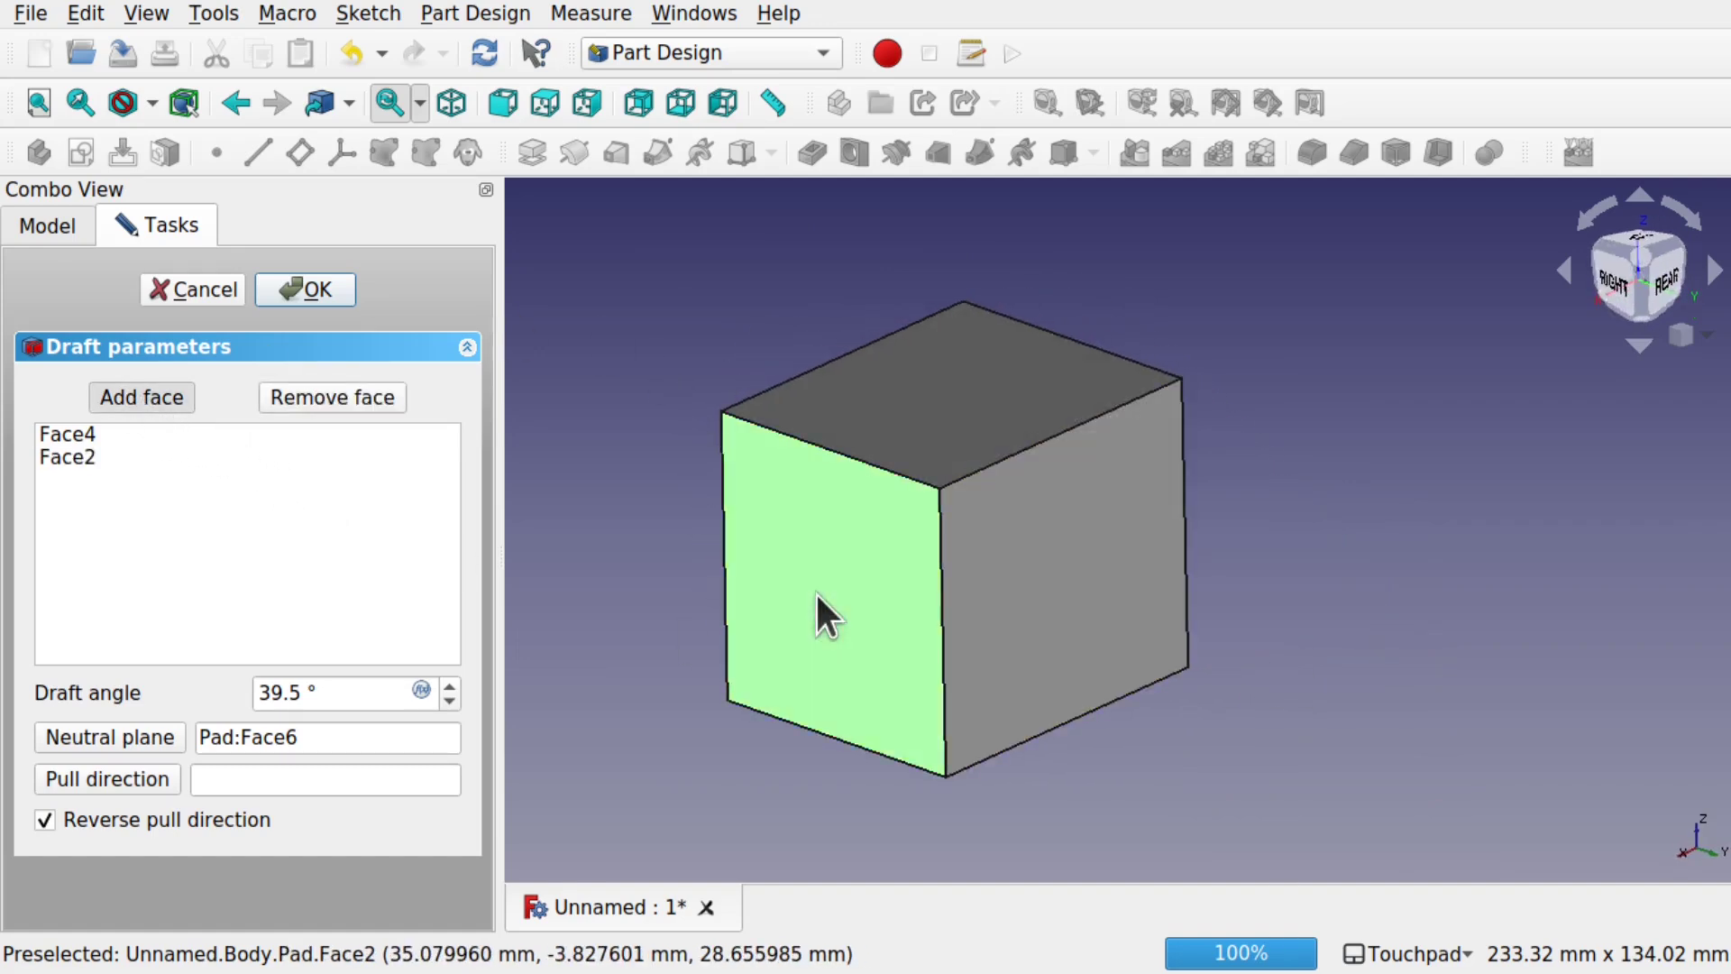
- Raise the draft angle to 40.5° and inspect both drafted sides
{"action": "left_click", "coordinate": [449, 685]}
{"action": "left_click_drag", "start_coordinate": [864, 663], "coordinate": [915, 356], "text": "alt"}
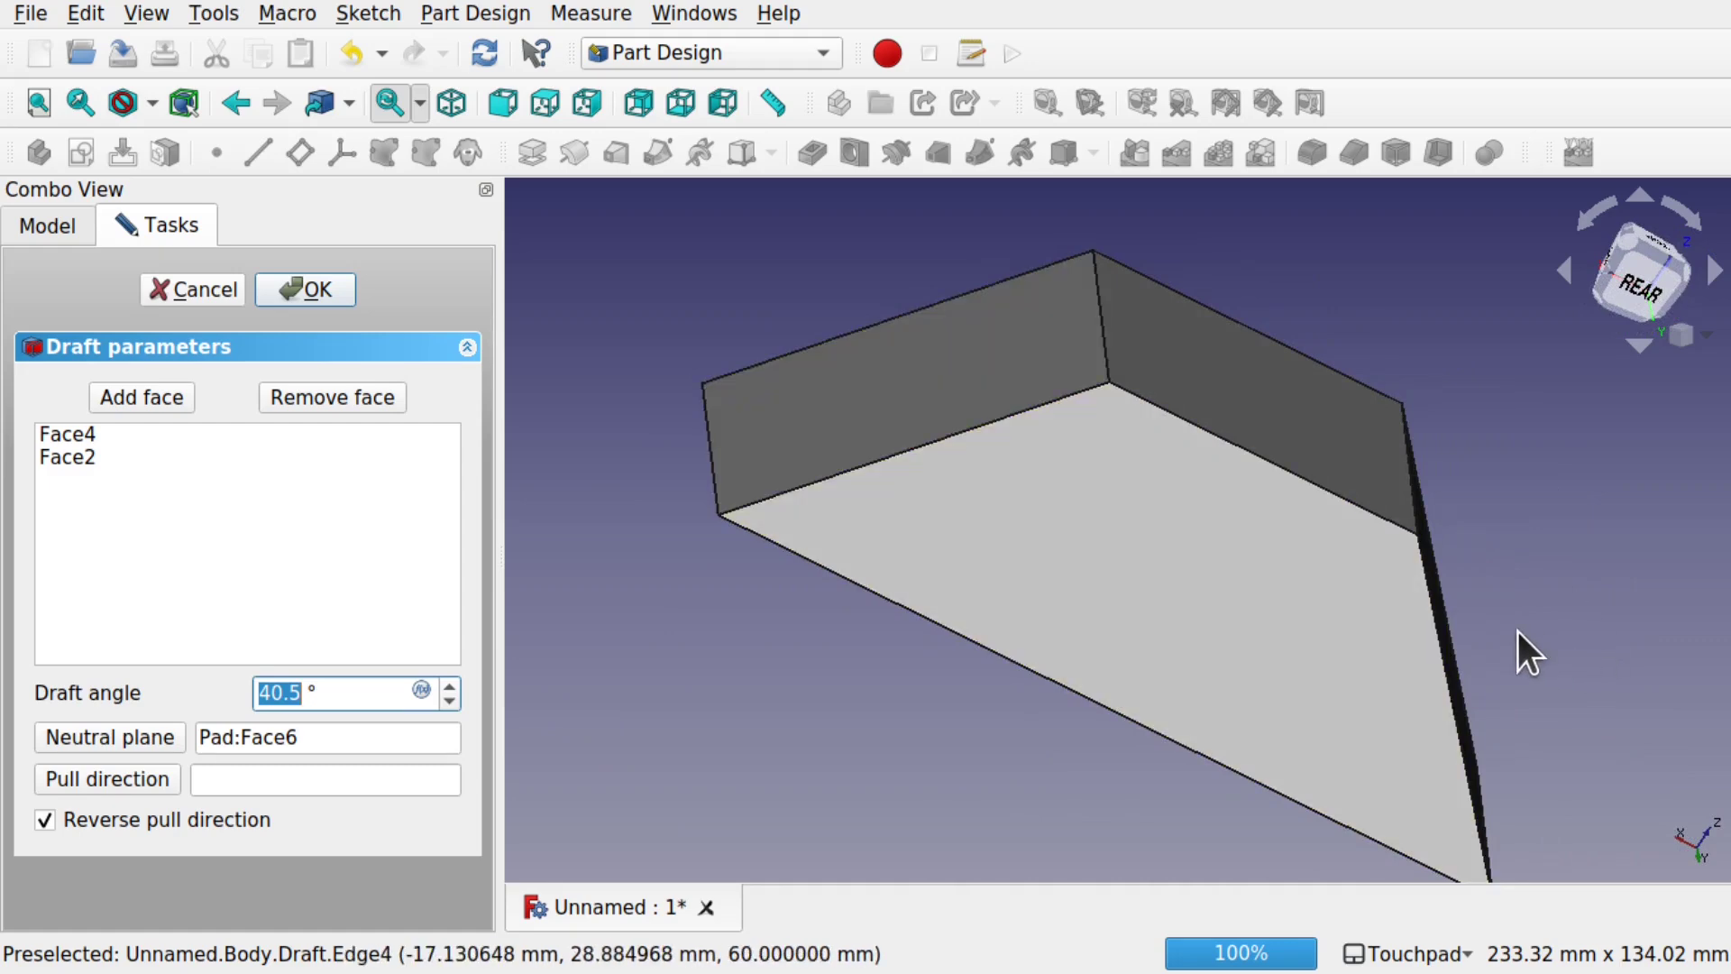
{"action": "left_click_drag", "start_coordinate": [1523, 649], "coordinate": [1005, 501], "text": "alt"}
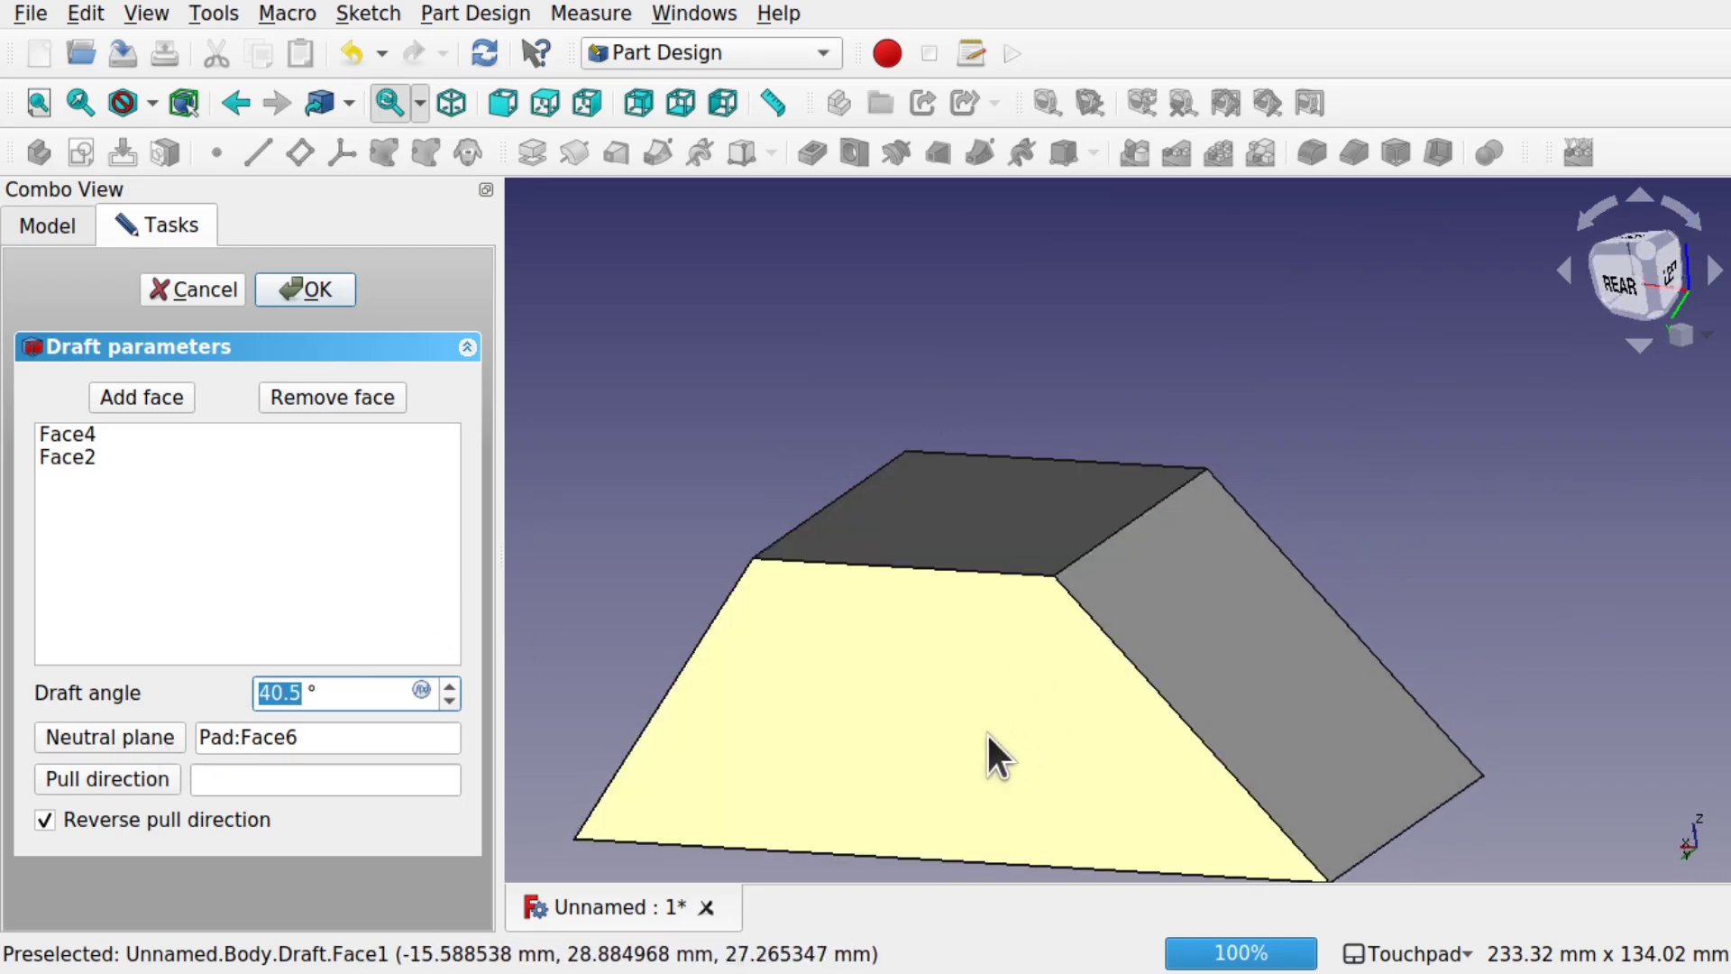
{"action": "left_click_drag", "start_coordinate": [992, 753], "coordinate": [902, 769], "text": "alt"}
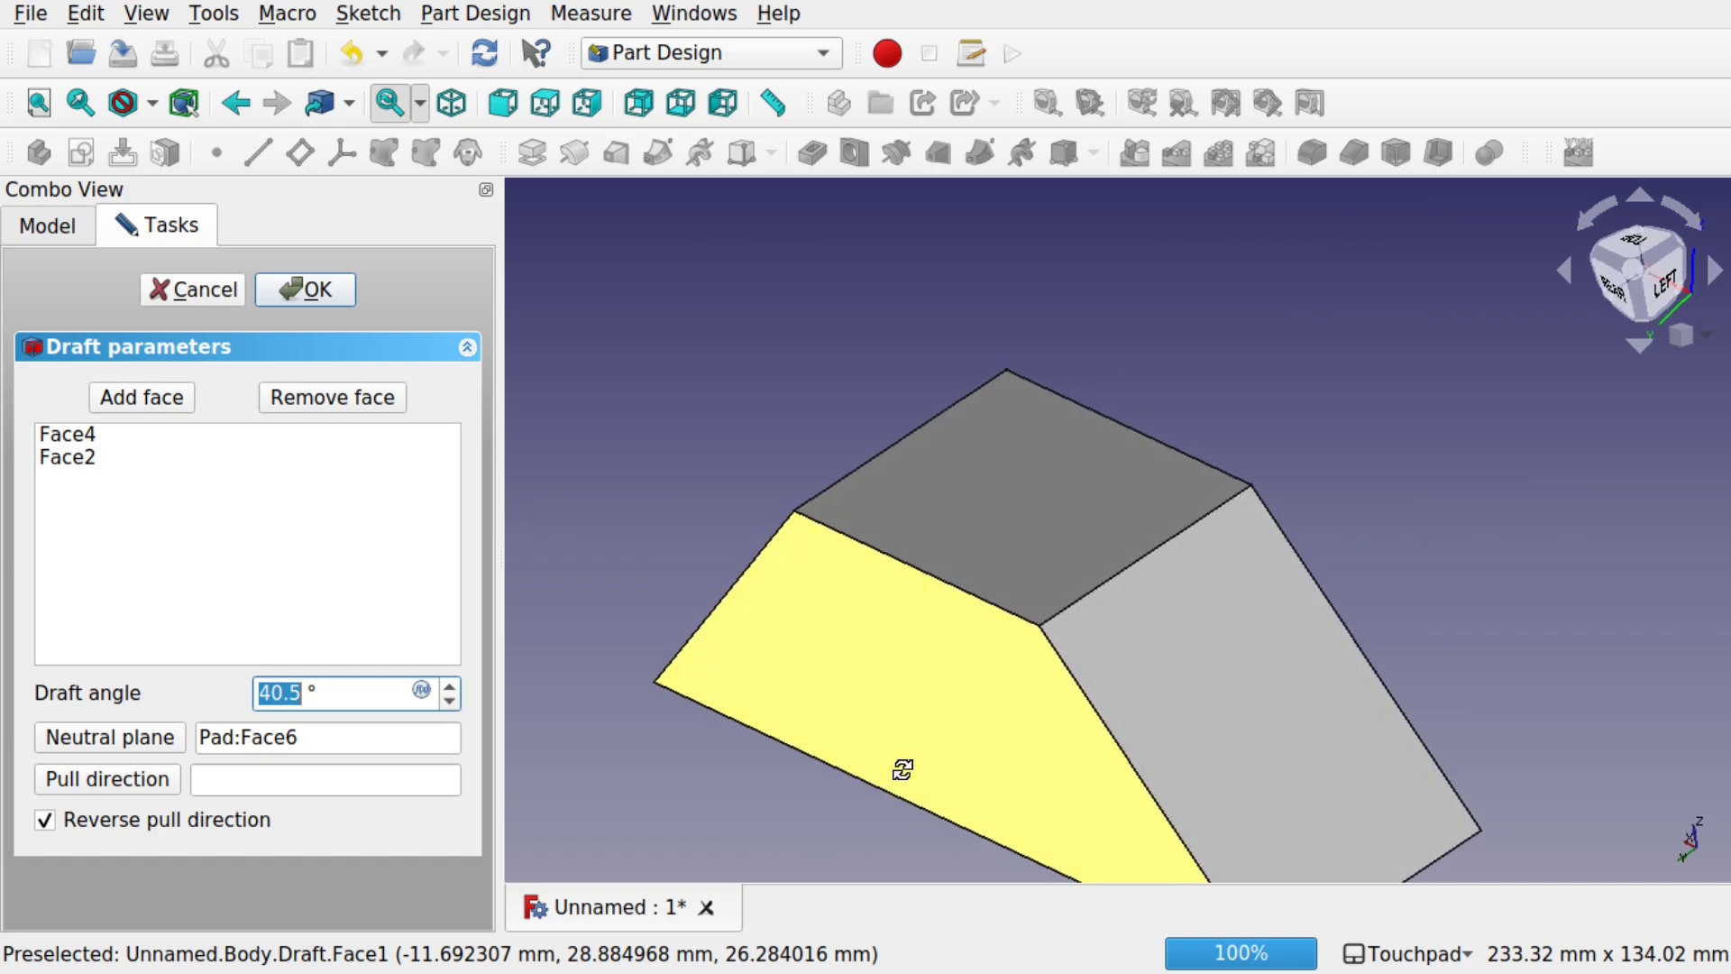
- Clear the Pad:Face6 neutral plane, re-pick the top face, then clear it again
{"action": "left_click", "coordinate": [153, 738]}
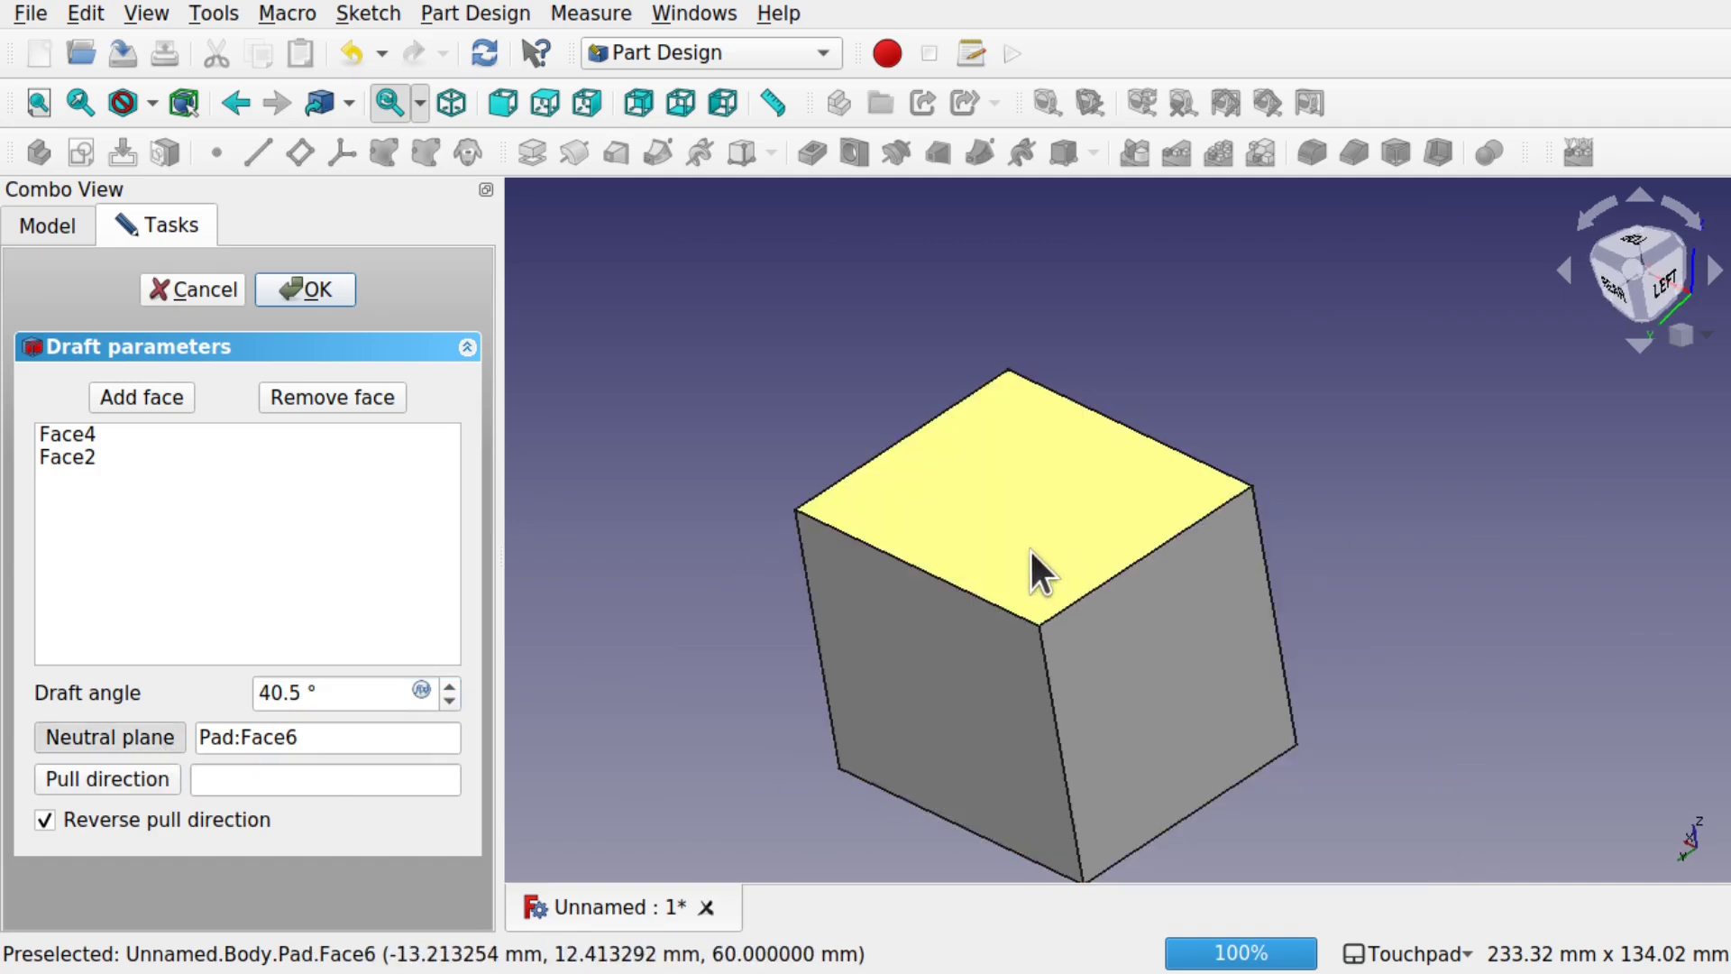
{"action": "left_click_drag", "start_coordinate": [371, 727], "coordinate": [168, 730]}
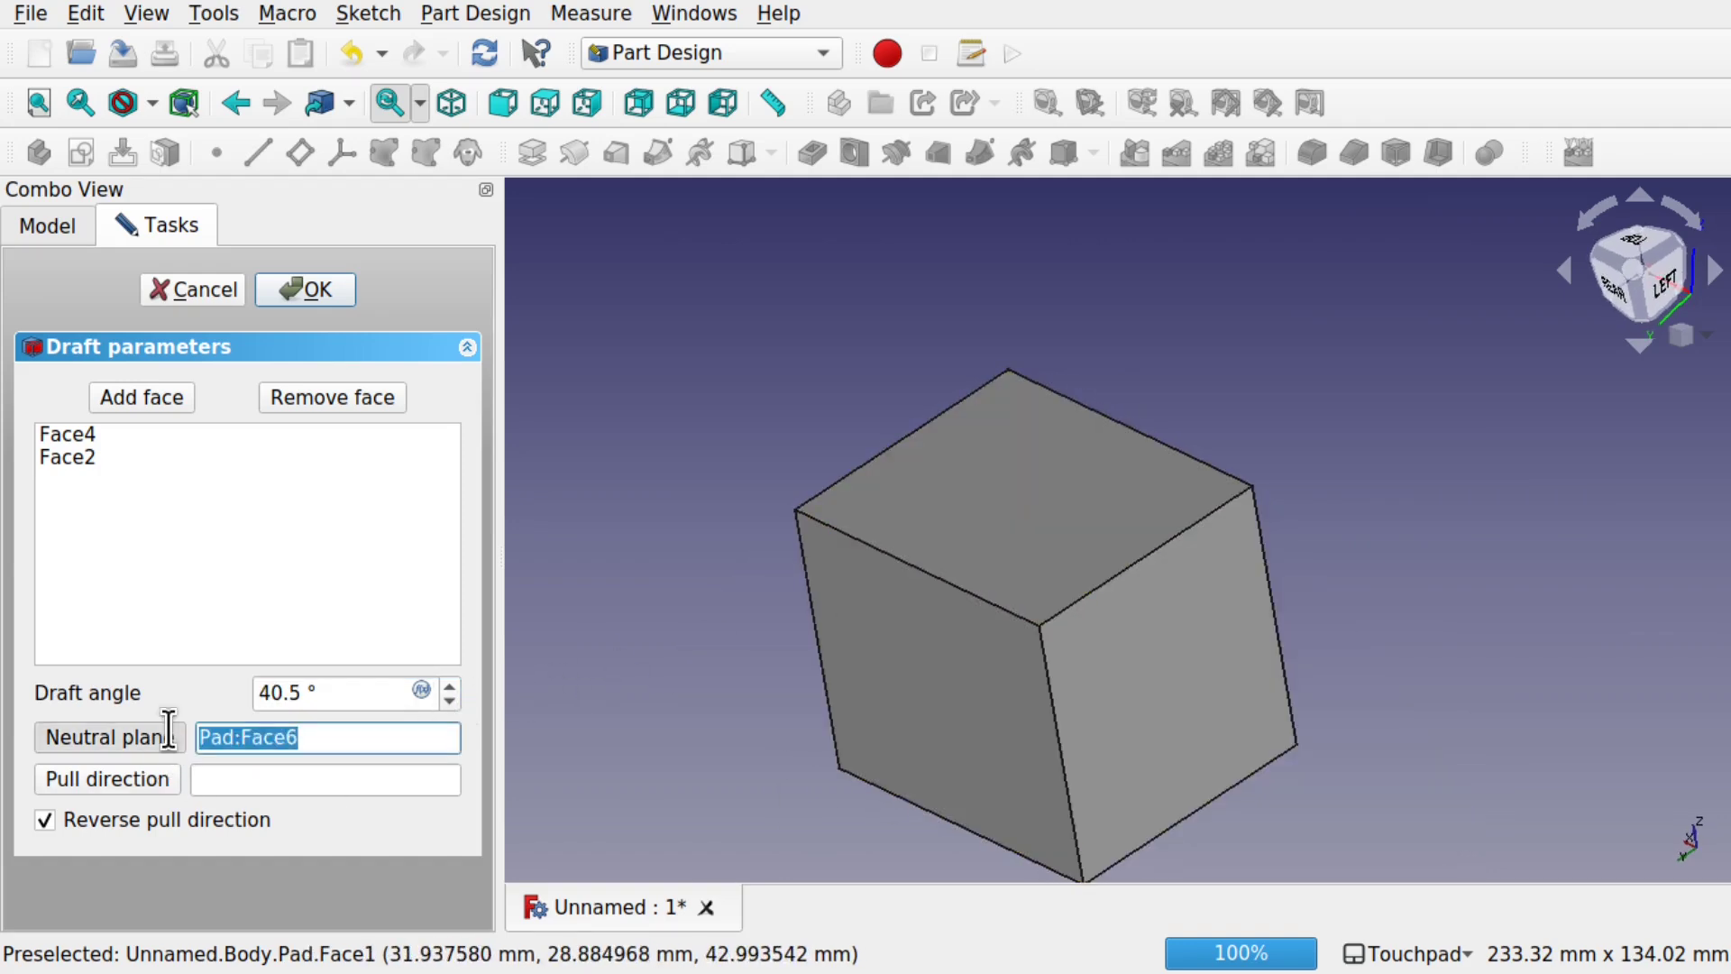
{"action": "key", "text": "Delete"}
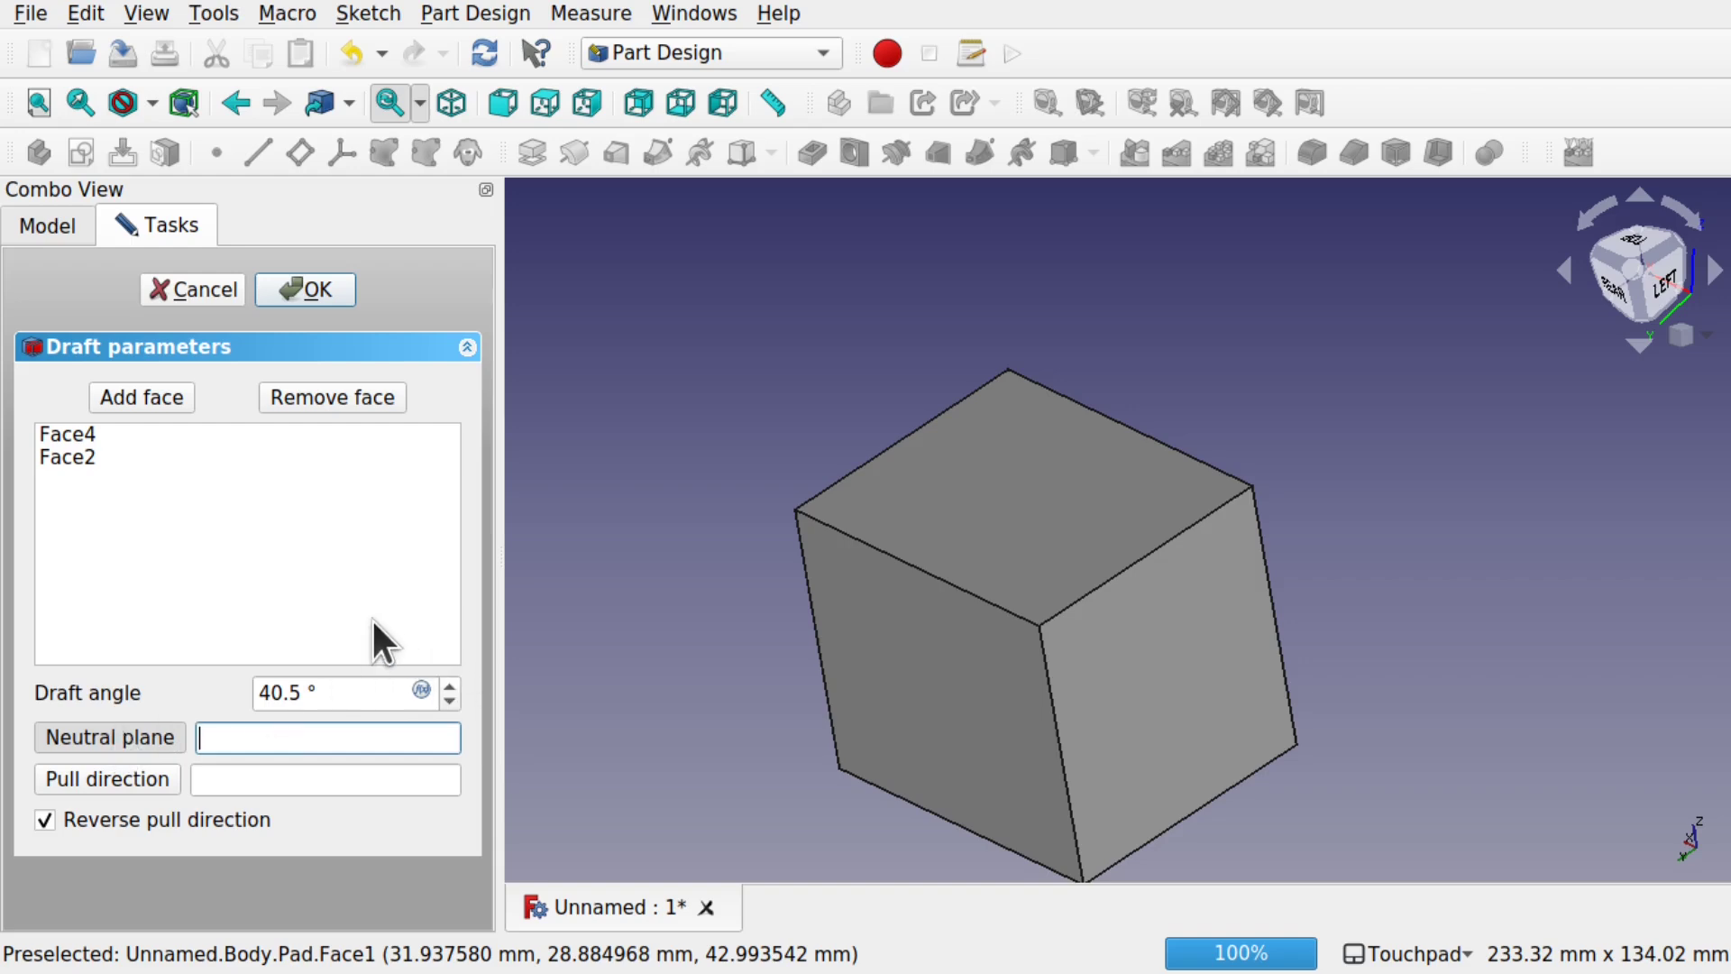
{"action": "left_click", "coordinate": [158, 739]}
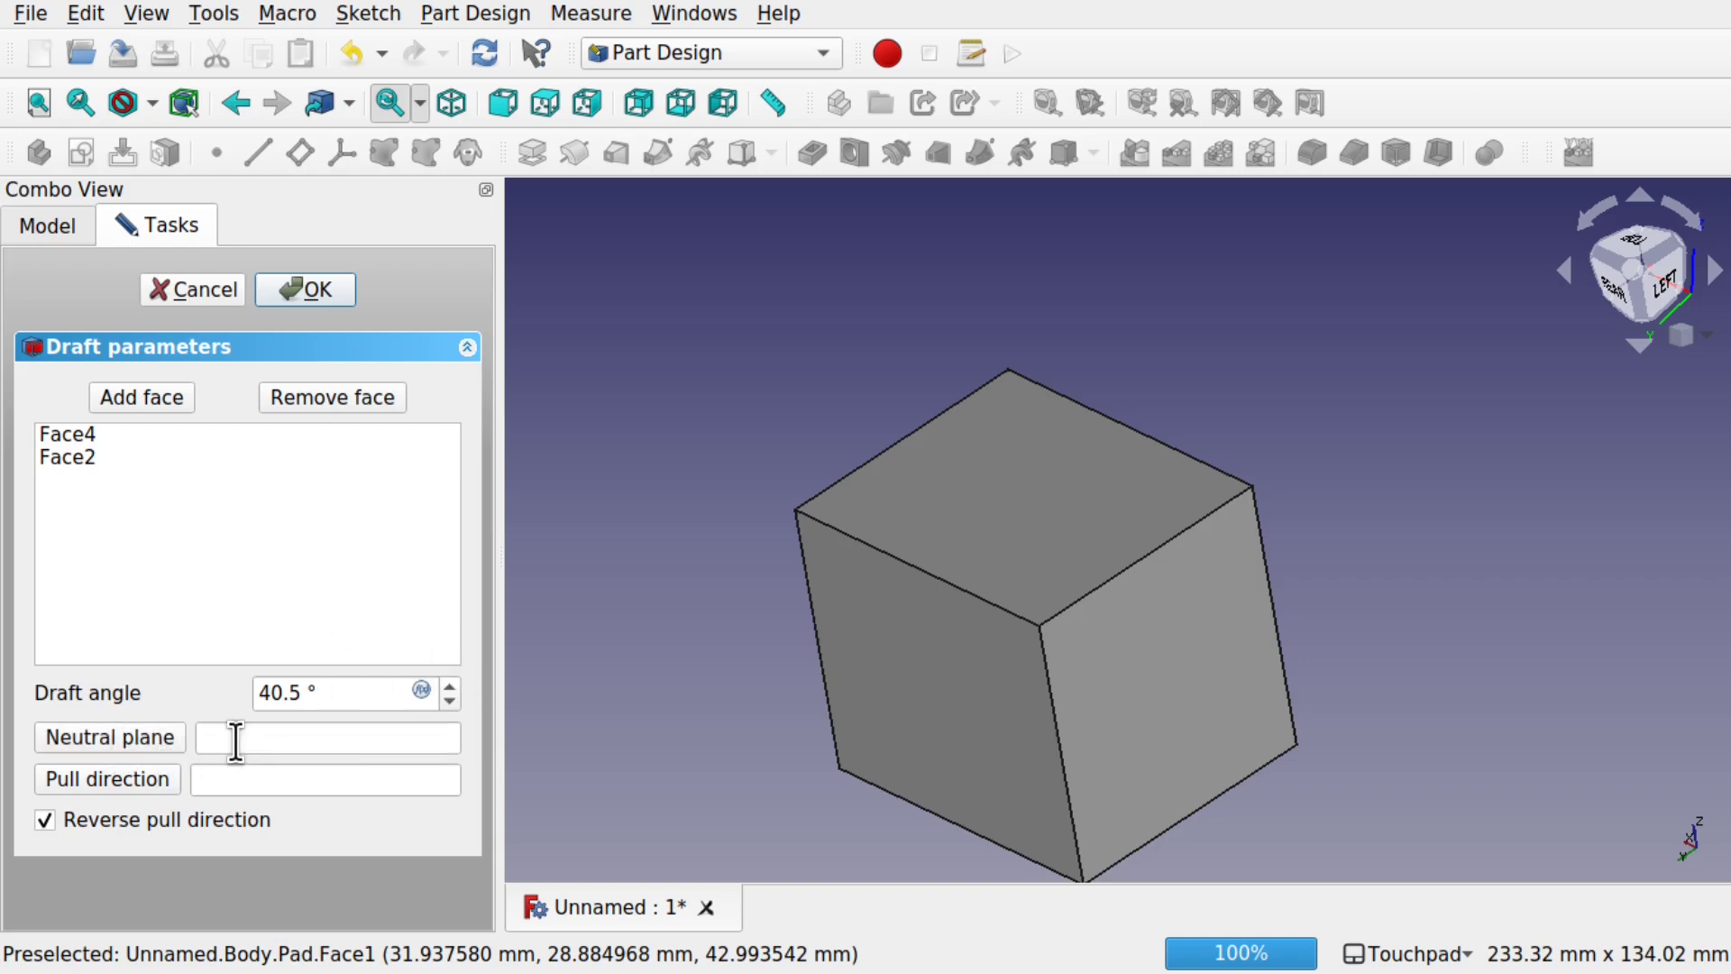
{"action": "left_click", "coordinate": [101, 739]}
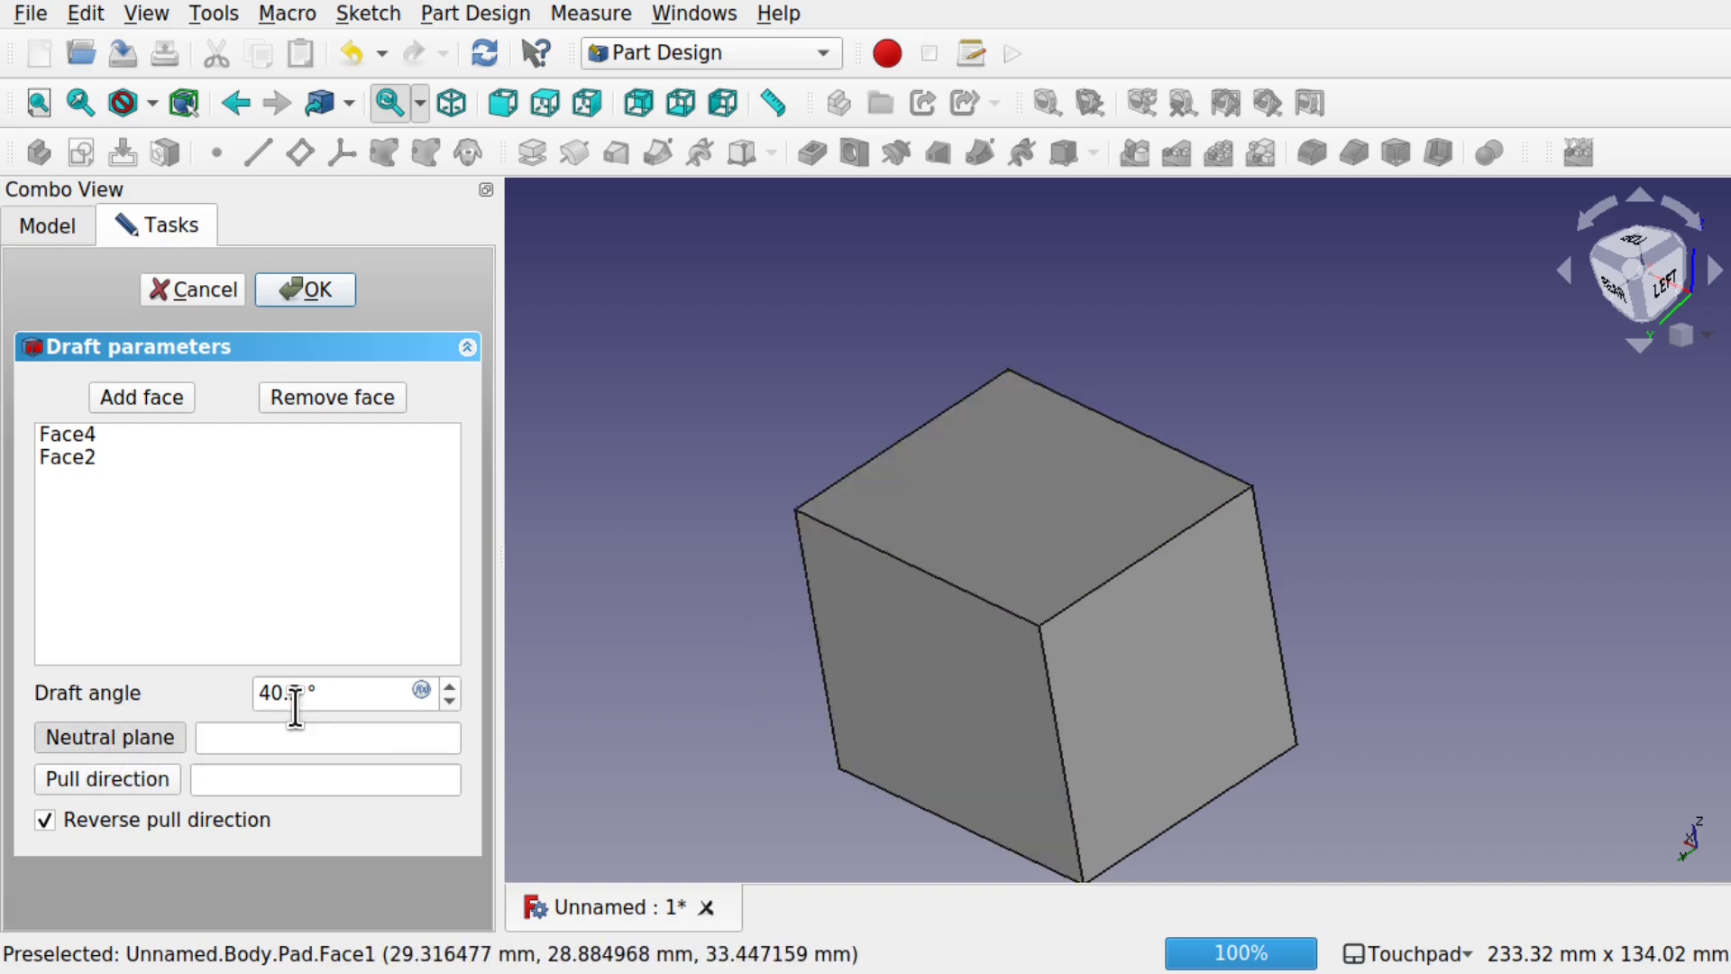
{"action": "left_click", "coordinate": [1003, 491]}
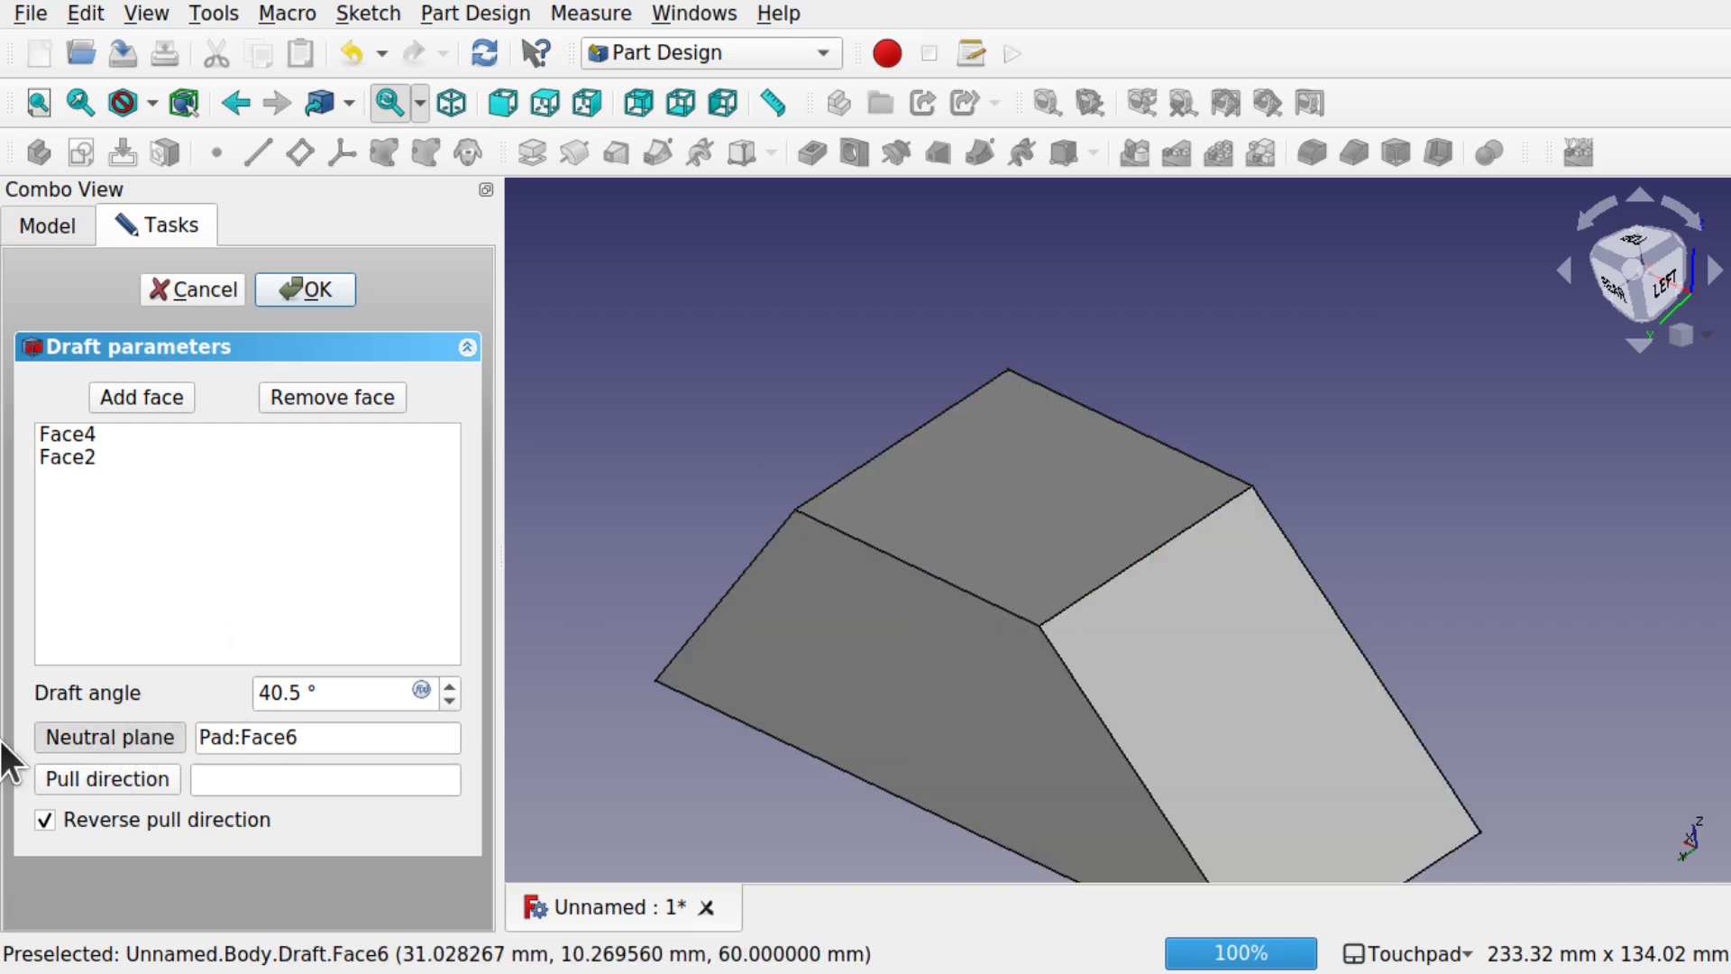
{"action": "left_click_drag", "start_coordinate": [352, 741], "coordinate": [97, 734]}
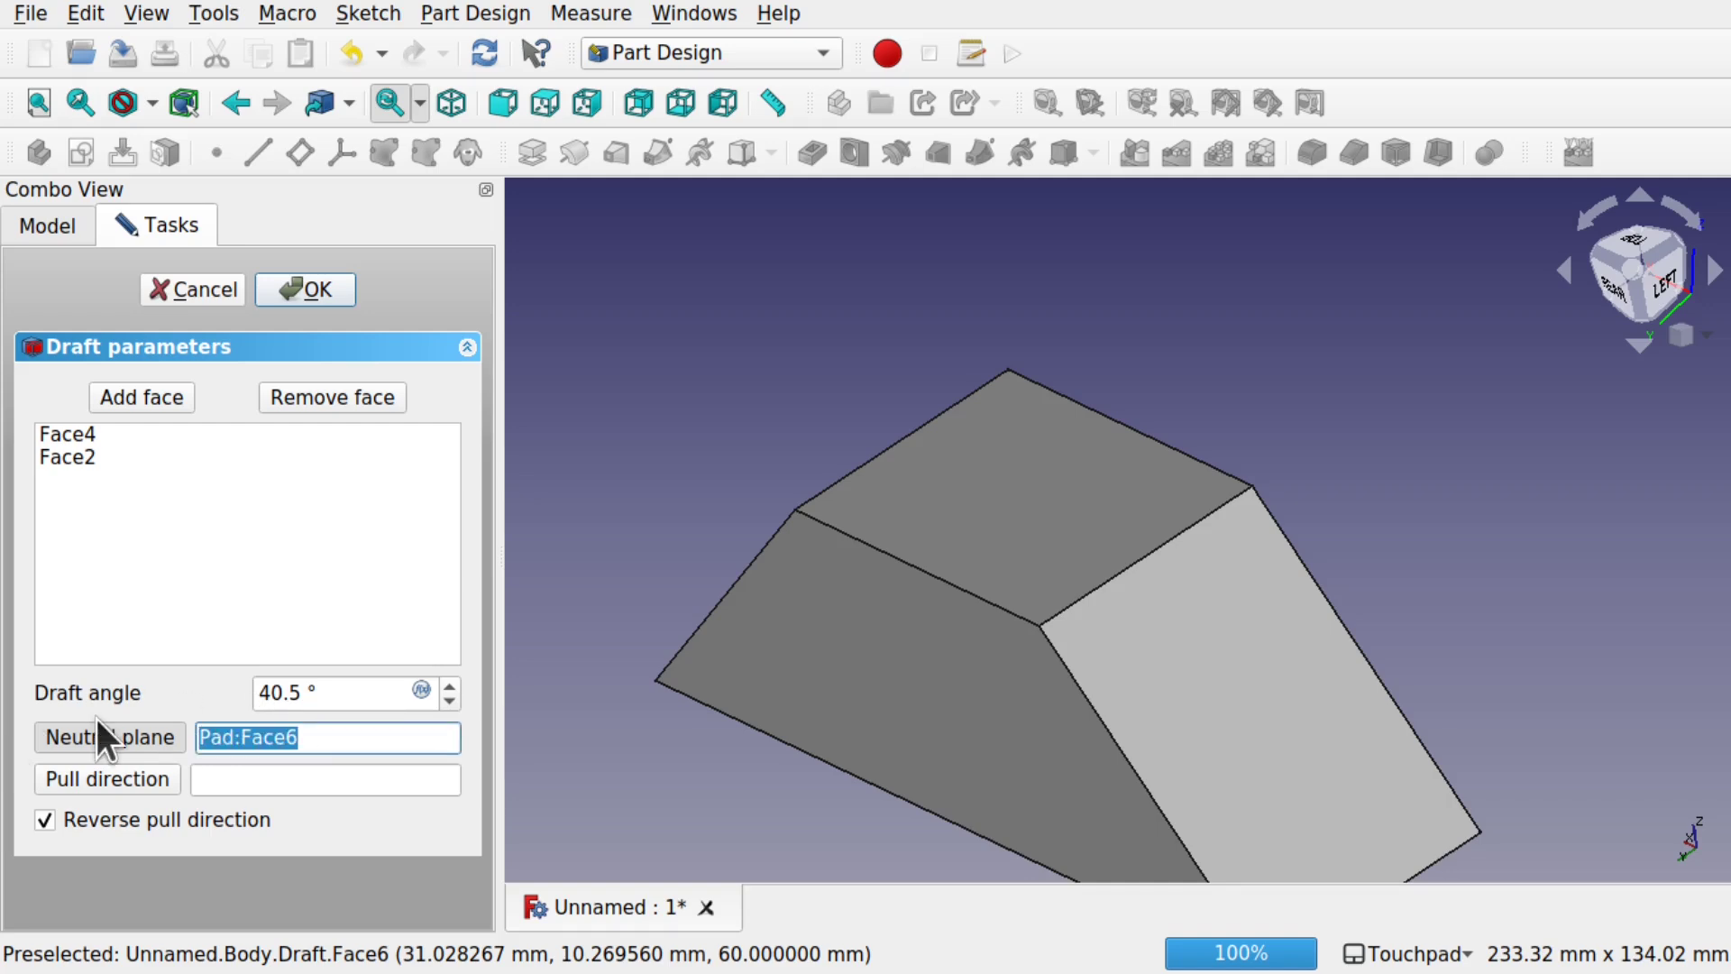
{"action": "key", "text": "BackSpace"}
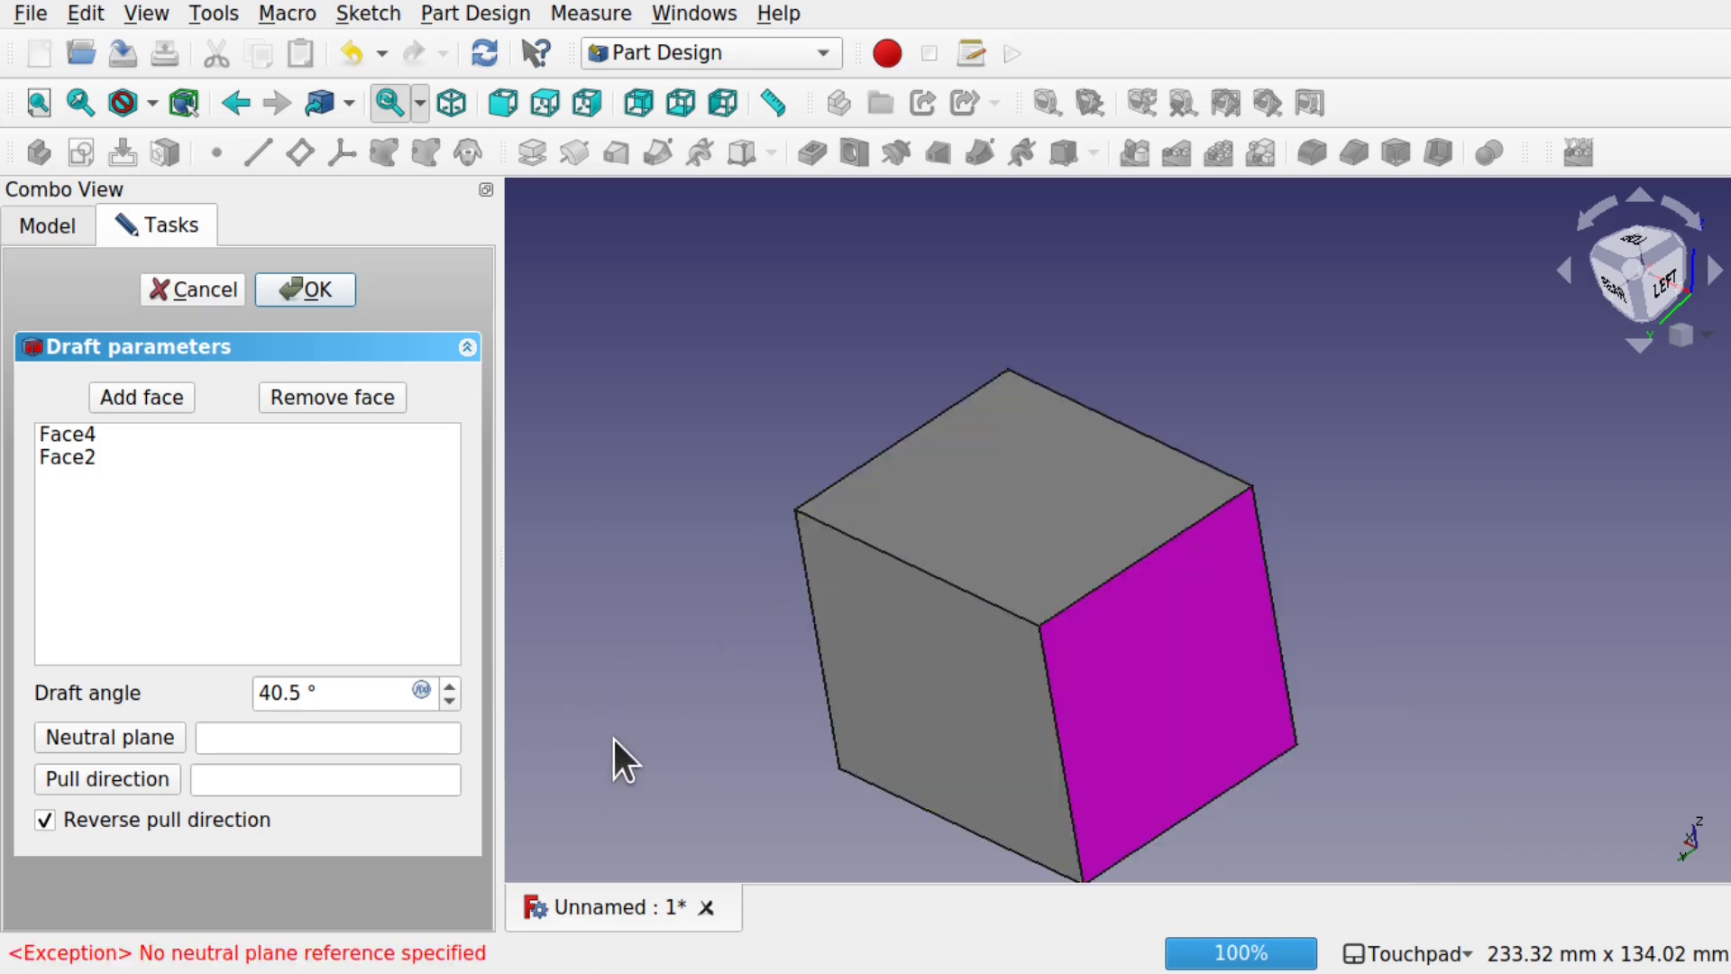
- Add the cube's top face to the drafted faces, then remove it again
{"action": "left_click", "coordinate": [165, 399]}
{"action": "left_click", "coordinate": [985, 487]}
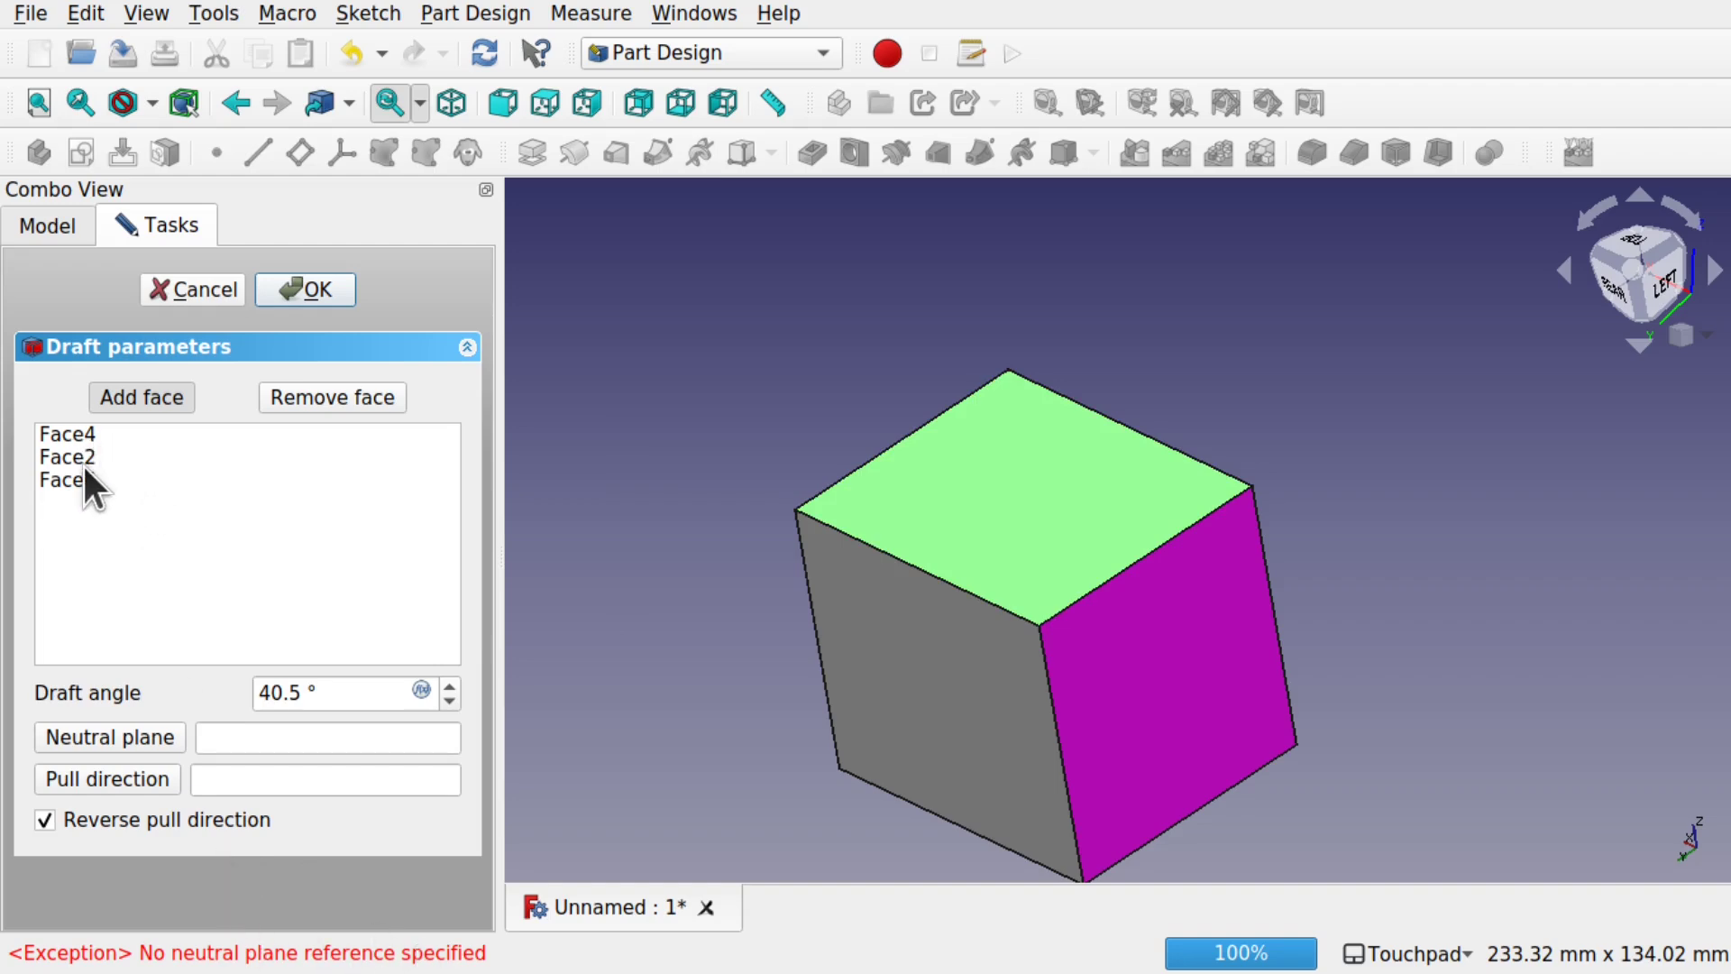
{"action": "mouse_move", "coordinate": [986, 669]}
{"action": "left_mouse_down", "text": "alt"}
{"action": "mouse_move", "coordinate": [1121, 599]}
{"action": "mouse_move", "coordinate": [974, 664]}
{"action": "left_mouse_up", "text": "alt"}
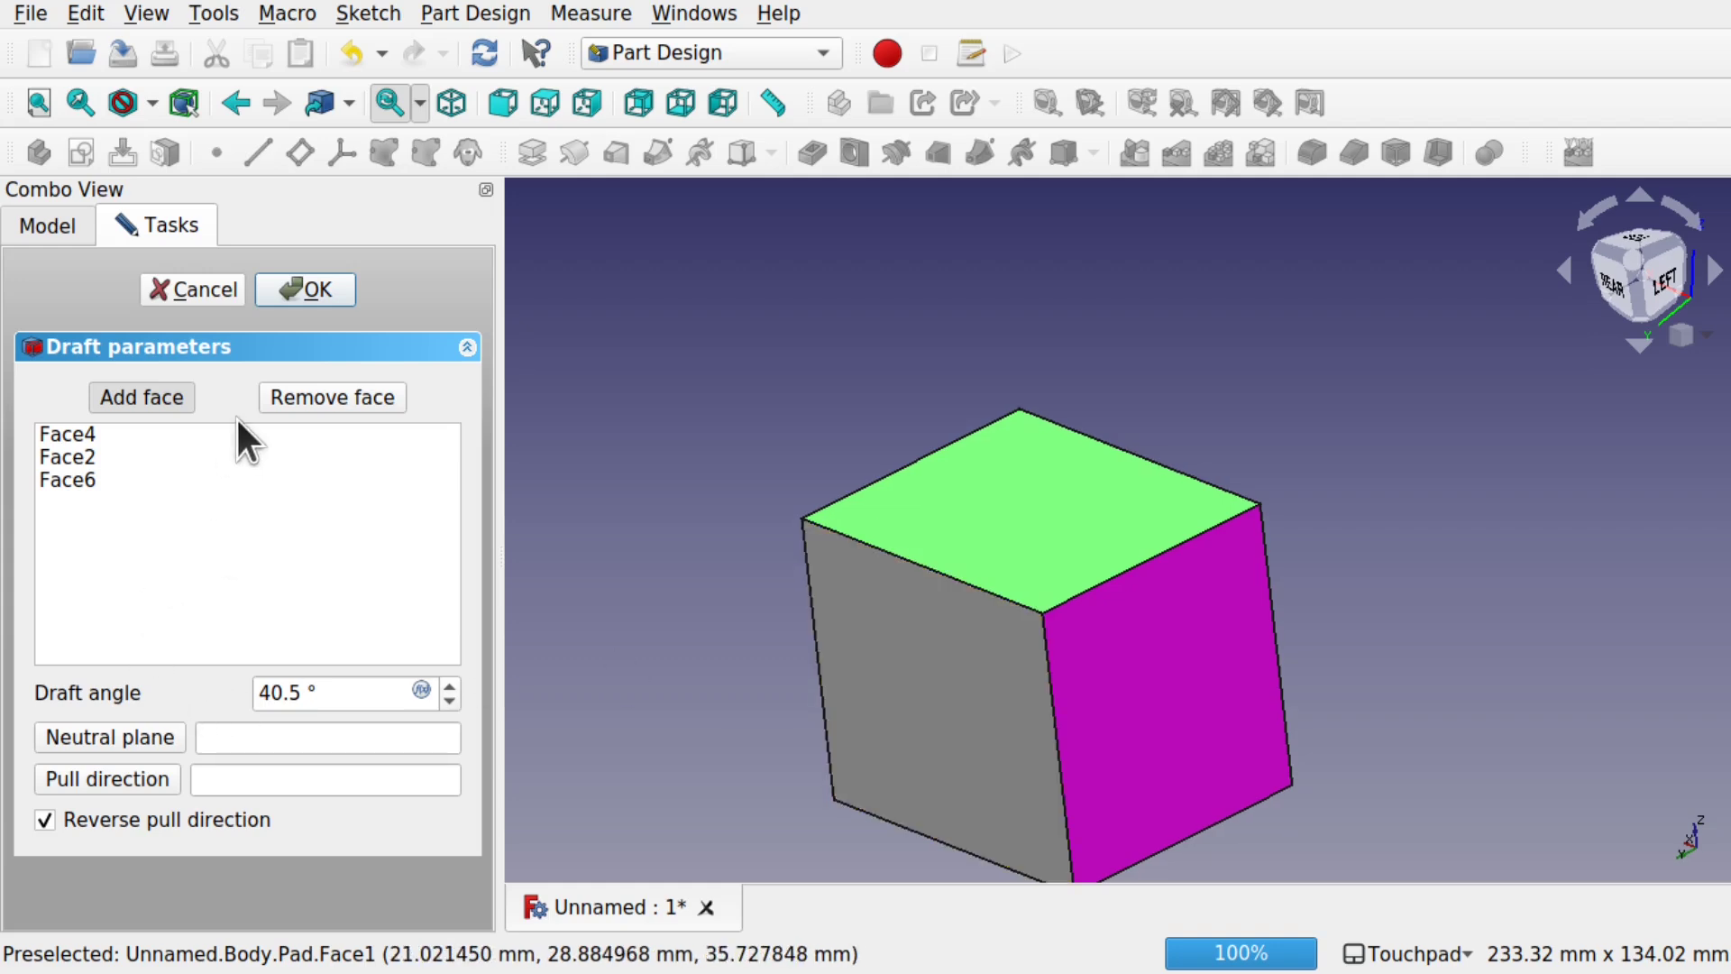
{"action": "left_click", "coordinate": [320, 397]}
{"action": "left_click", "coordinate": [994, 503]}
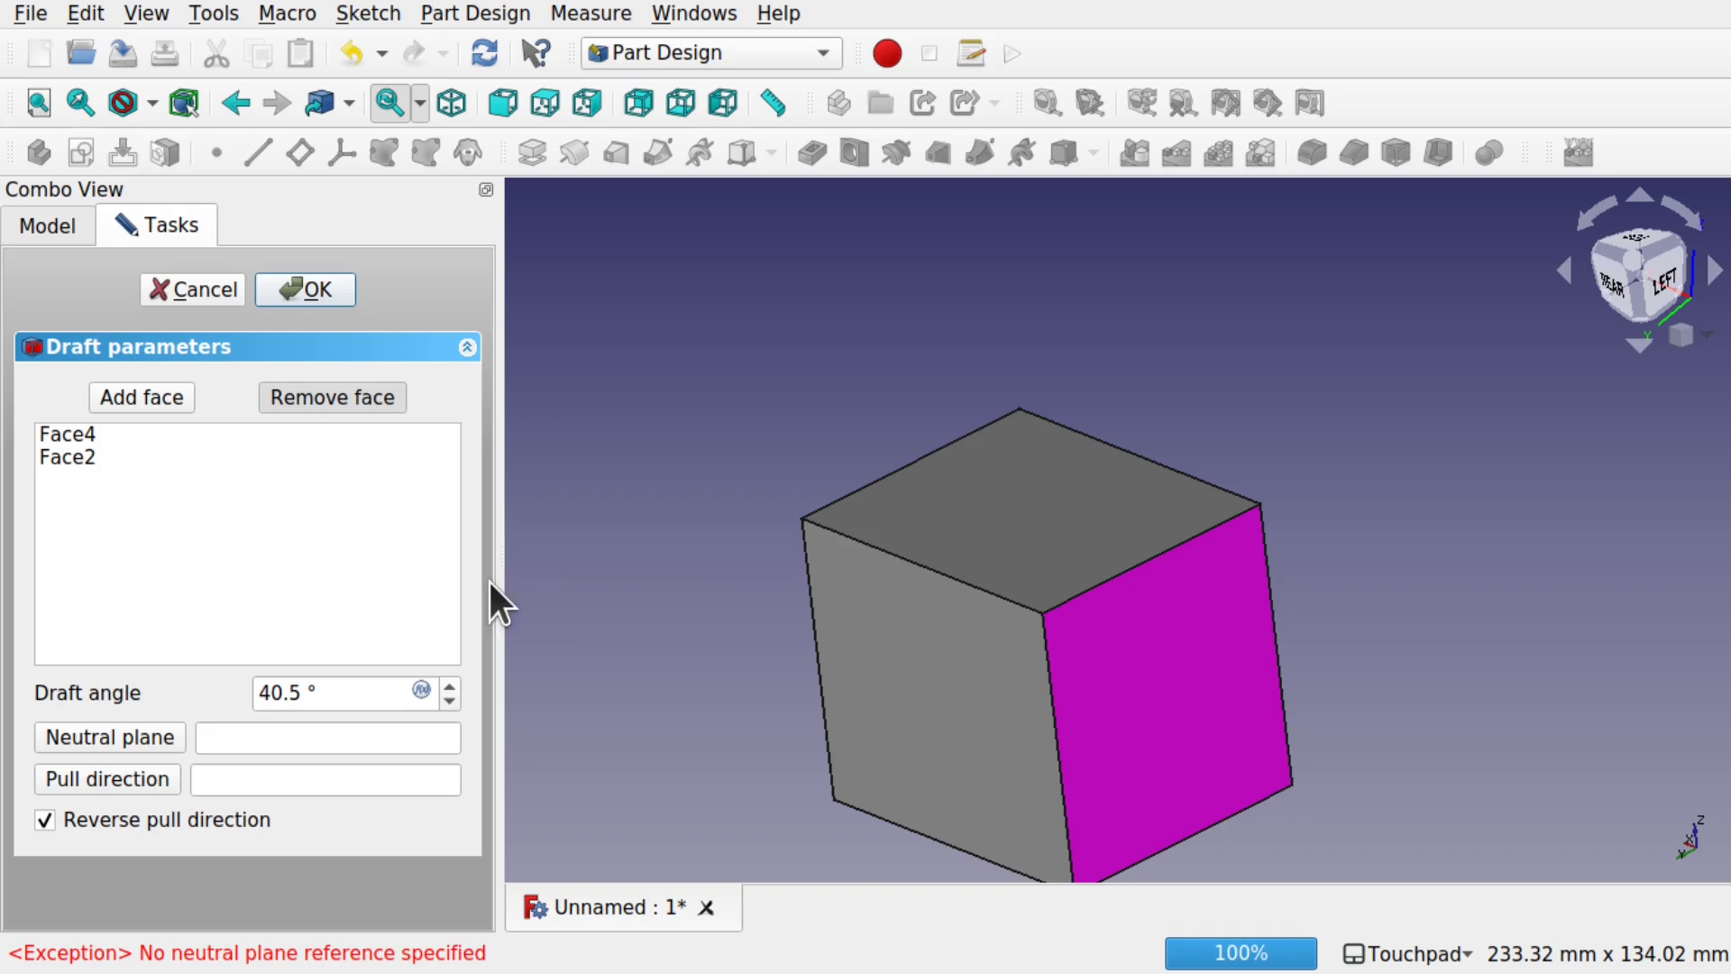
- Set the cube's top face back as the draft's neutral plane
{"action": "left_click", "coordinate": [115, 739]}
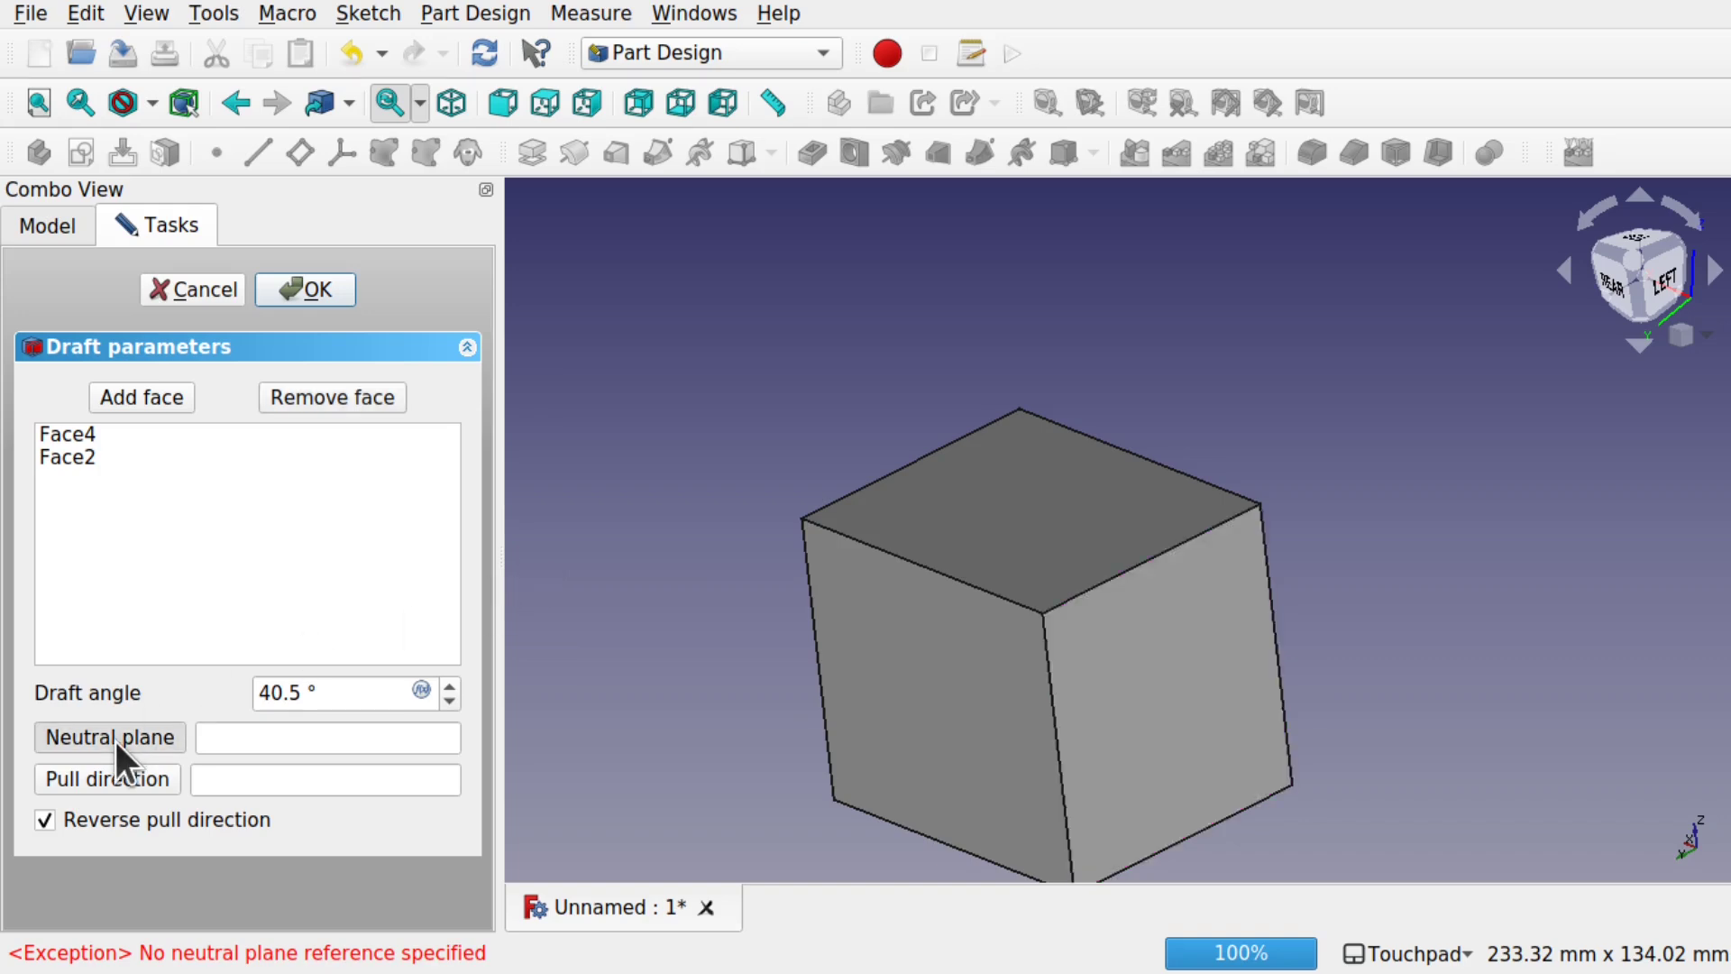
{"action": "left_click", "coordinate": [942, 528]}
{"action": "left_click_drag", "start_coordinate": [939, 541], "coordinate": [793, 740], "text": "alt"}
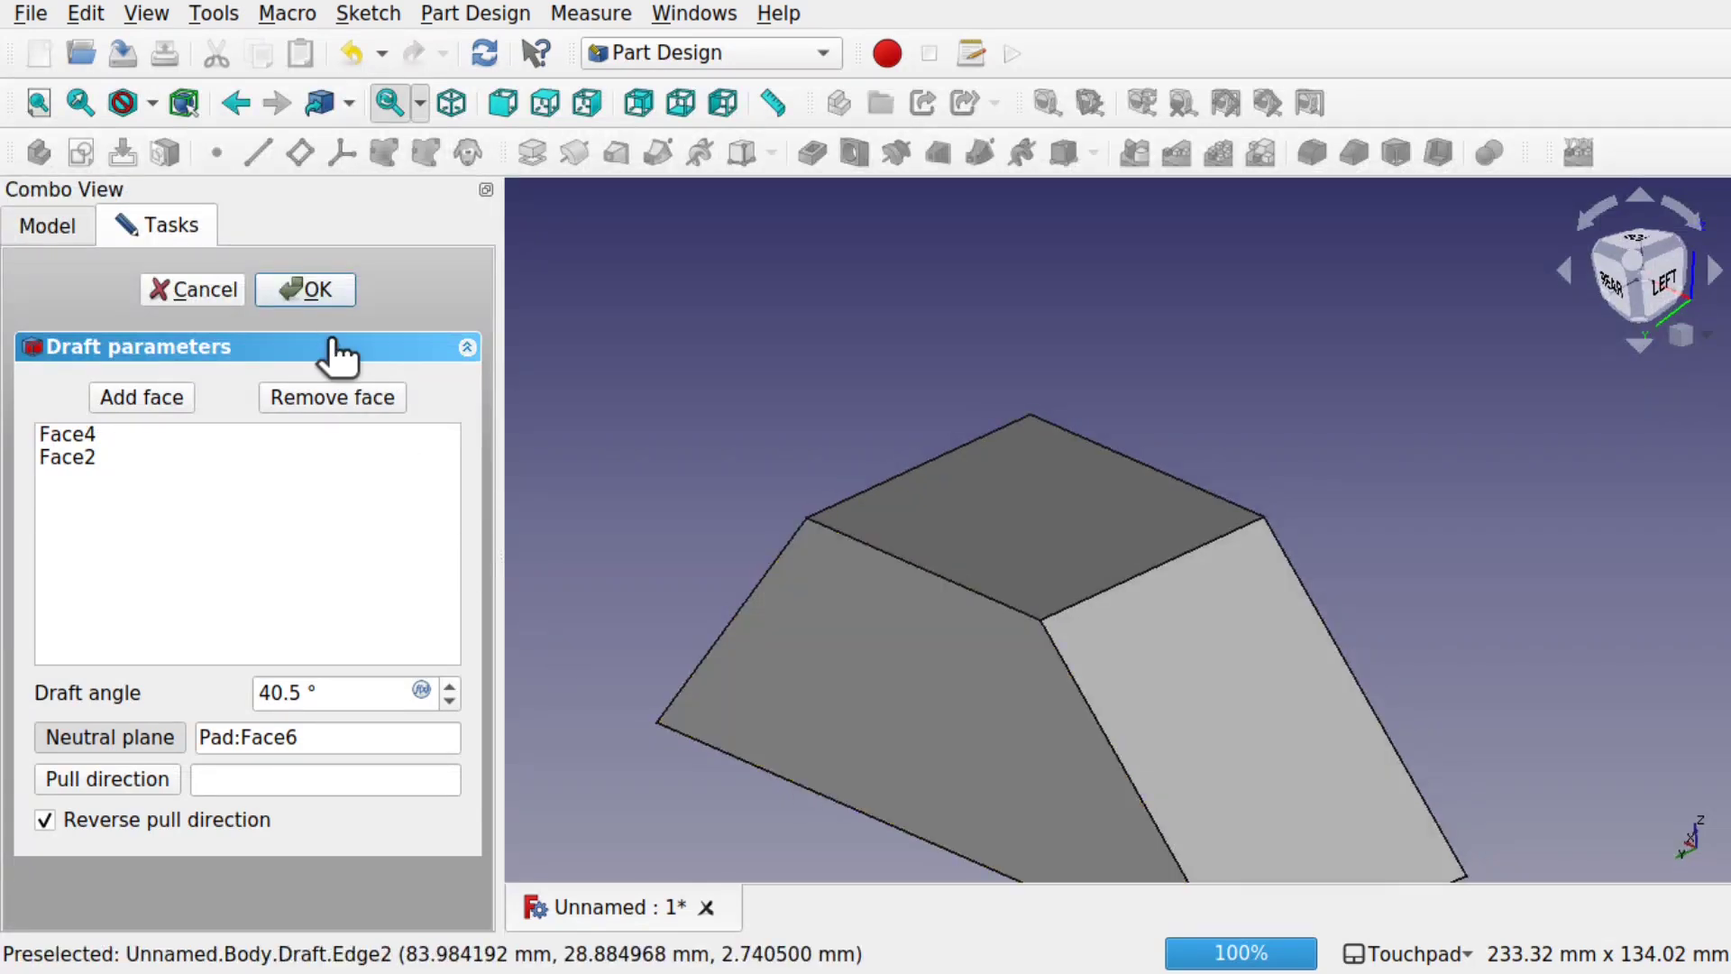
- Confirm the 40.5° draft and start a second draft on the top face, using the front face as neutral plane
{"action": "left_click", "coordinate": [303, 289]}
{"action": "left_click_drag", "start_coordinate": [634, 309], "coordinate": [1046, 387], "text": "alt"}
{"action": "left_click", "coordinate": [1048, 389]}
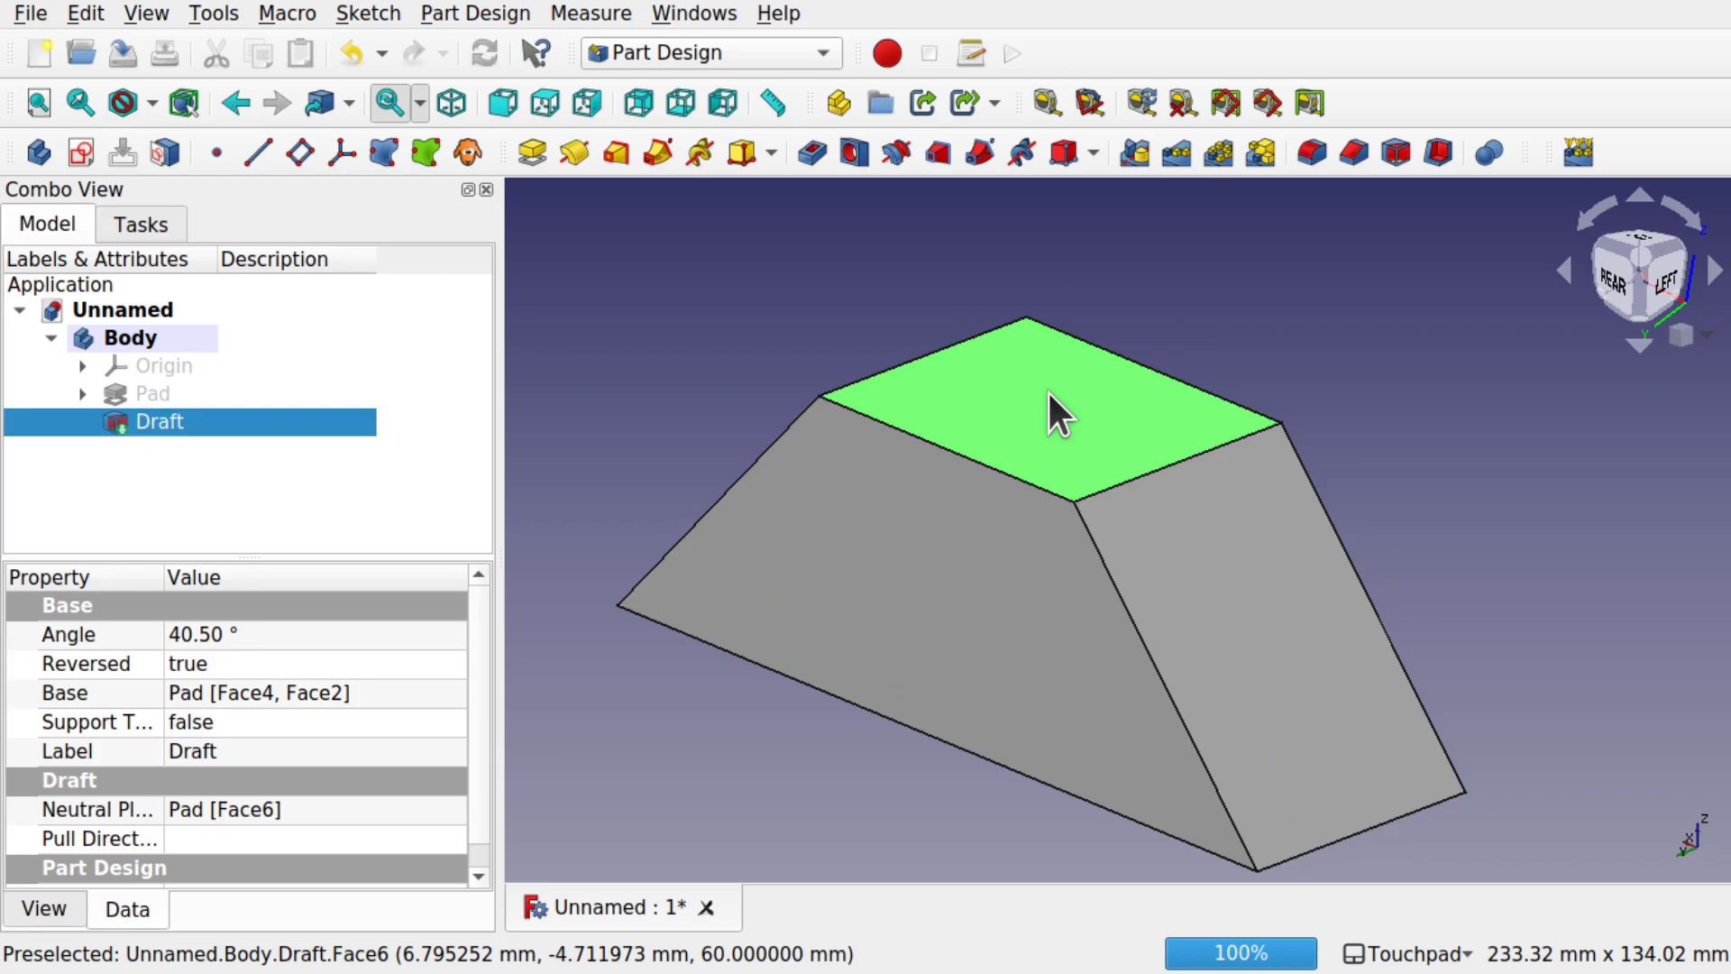
{"action": "left_click", "coordinate": [1397, 155]}
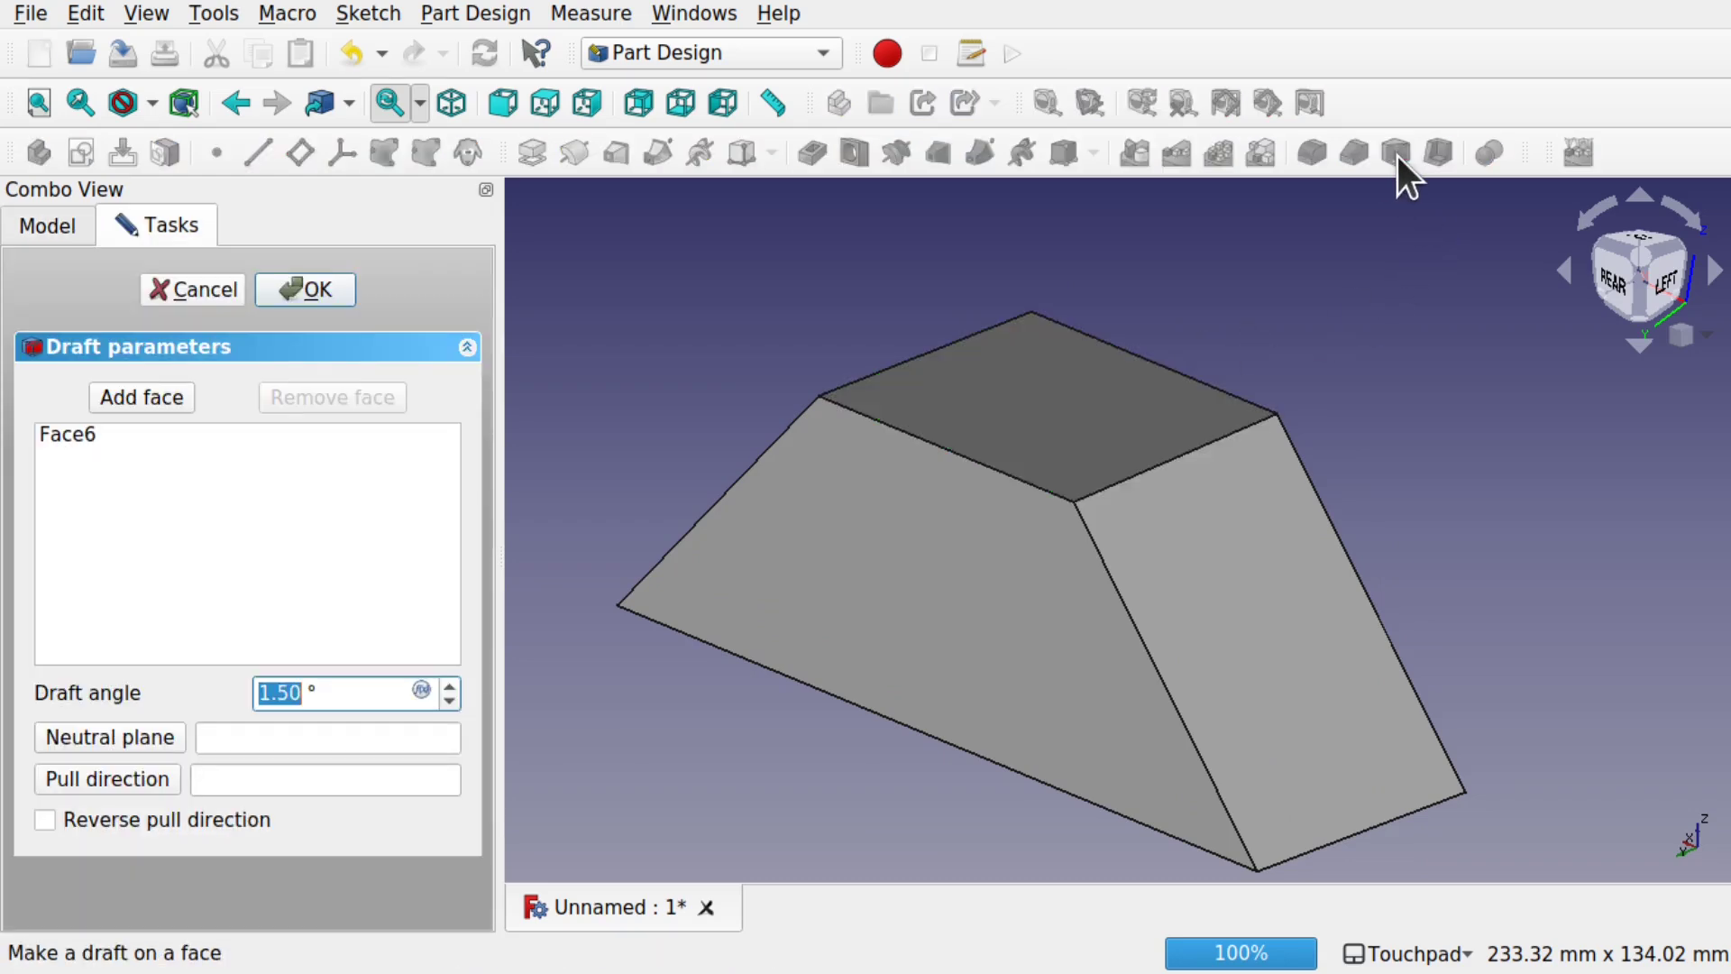
{"action": "left_click", "coordinate": [102, 739]}
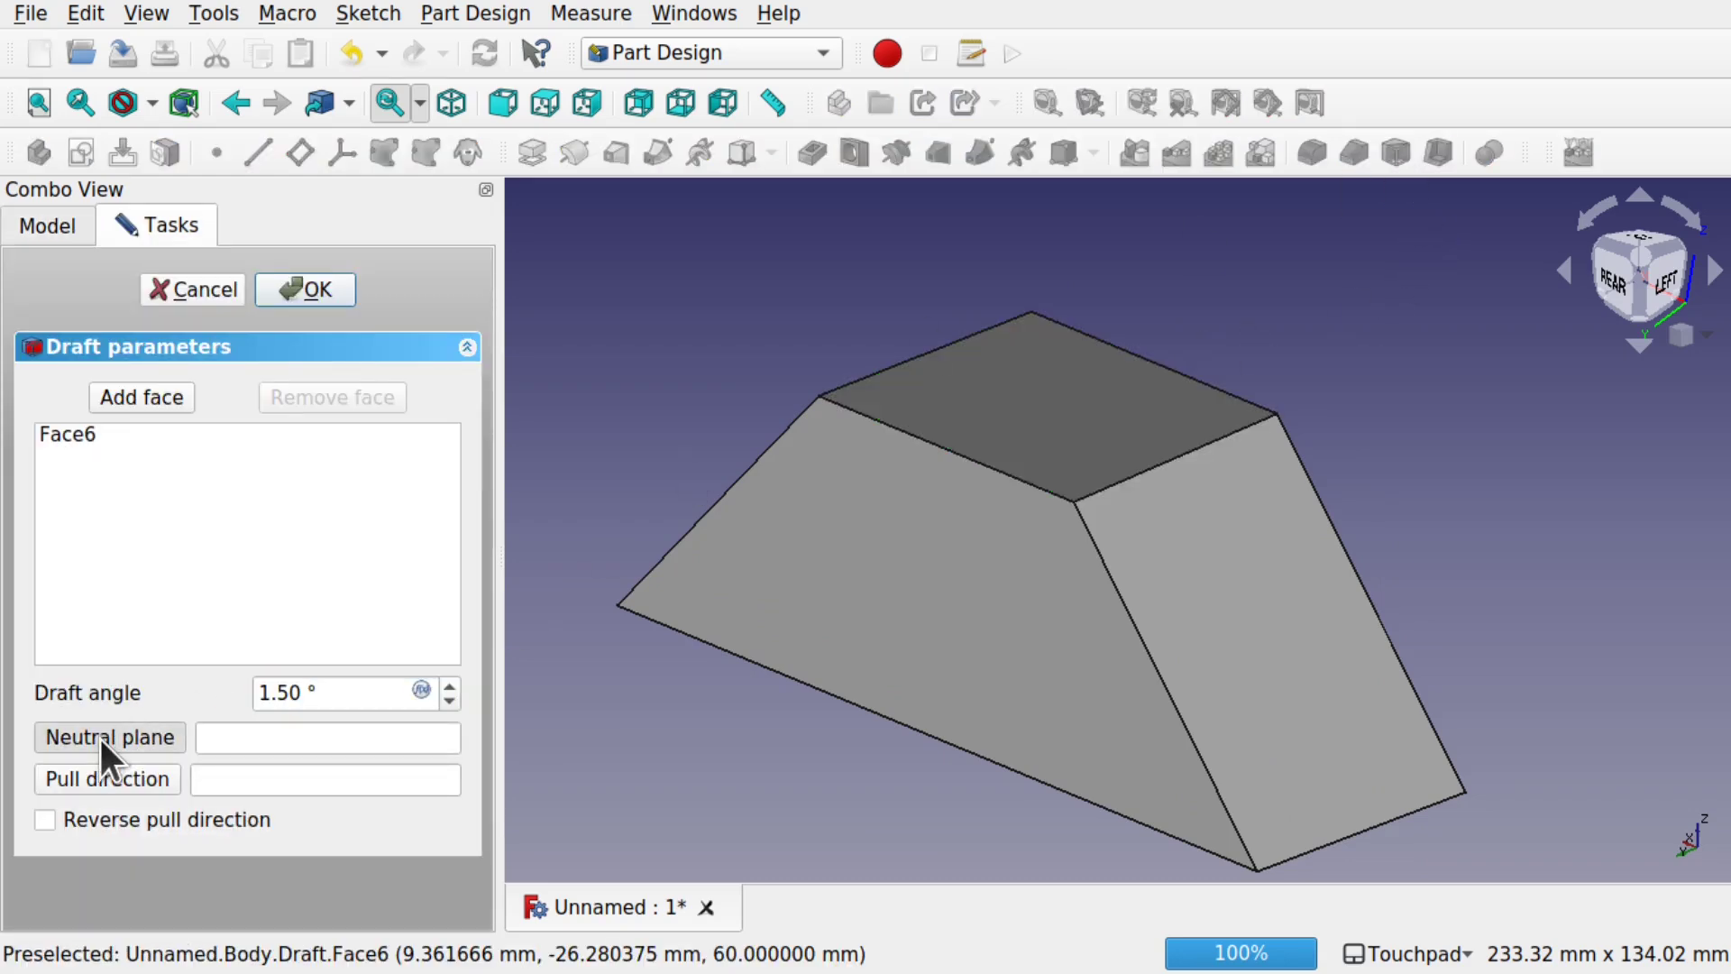
{"action": "left_click", "coordinate": [791, 591]}
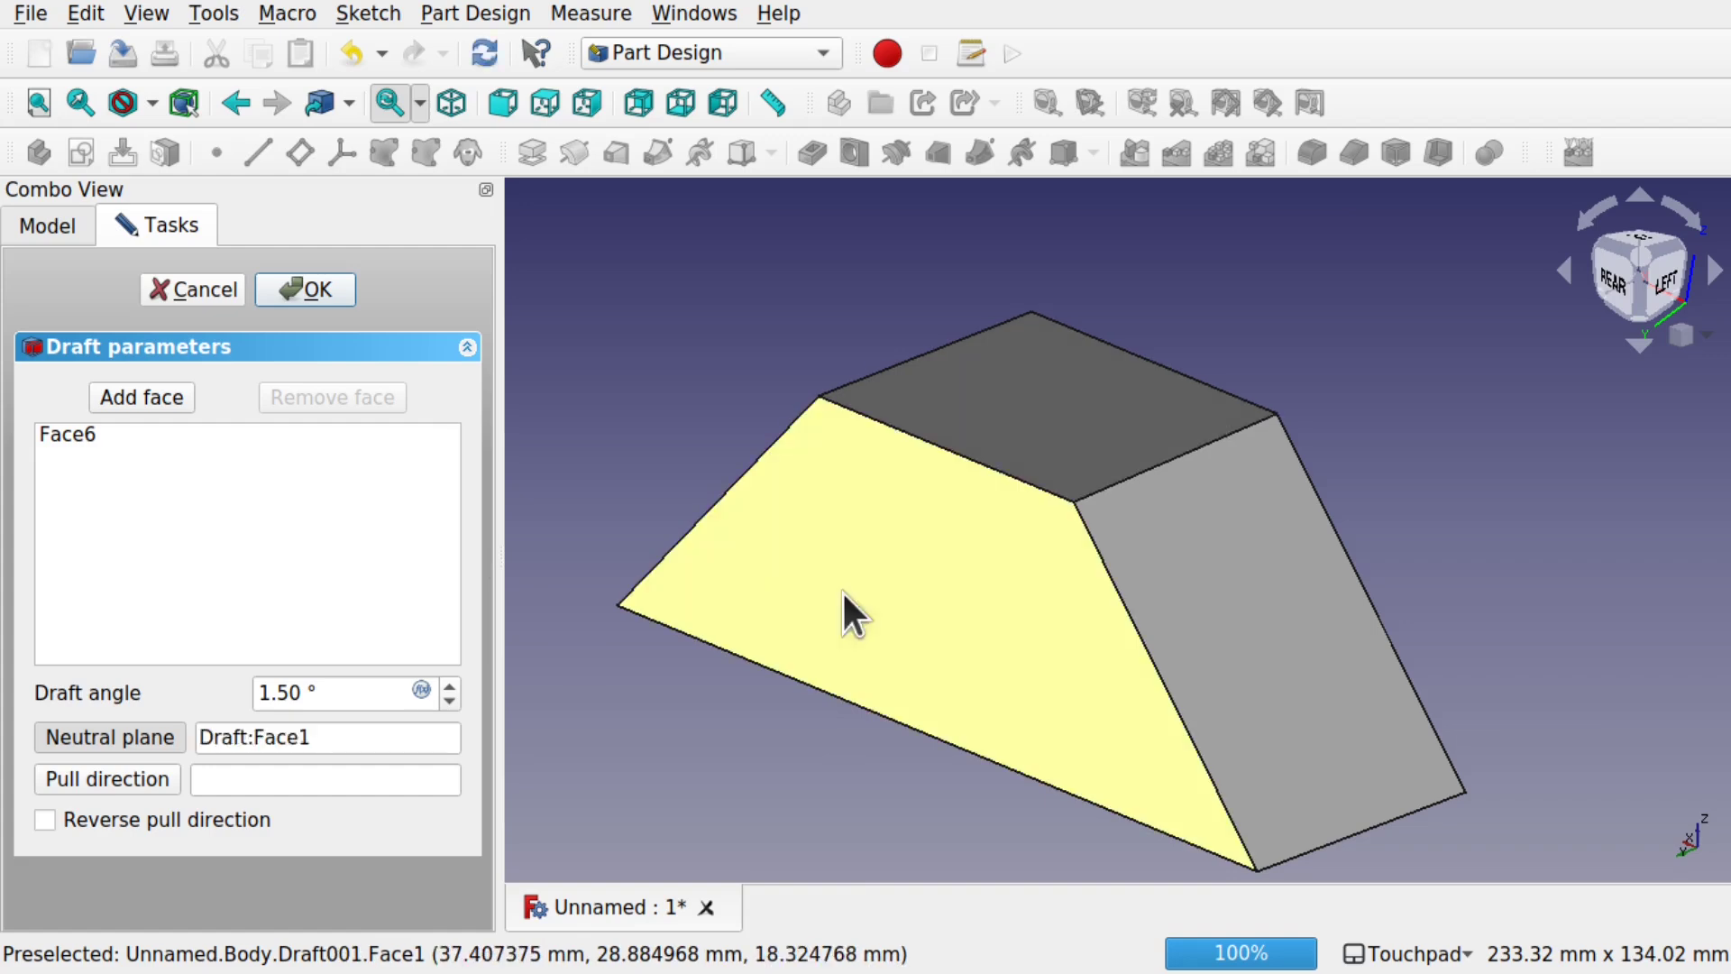
- Raise the second draft's angle step by step to 32.5°
{"action": "left_click_drag", "start_coordinate": [448, 685], "coordinate": [448, 685]}
{"action": "left_click_drag", "start_coordinate": [918, 642], "coordinate": [567, 631], "text": "alt"}
{"action": "left_click_drag", "start_coordinate": [975, 578], "coordinate": [1171, 513], "text": "alt"}
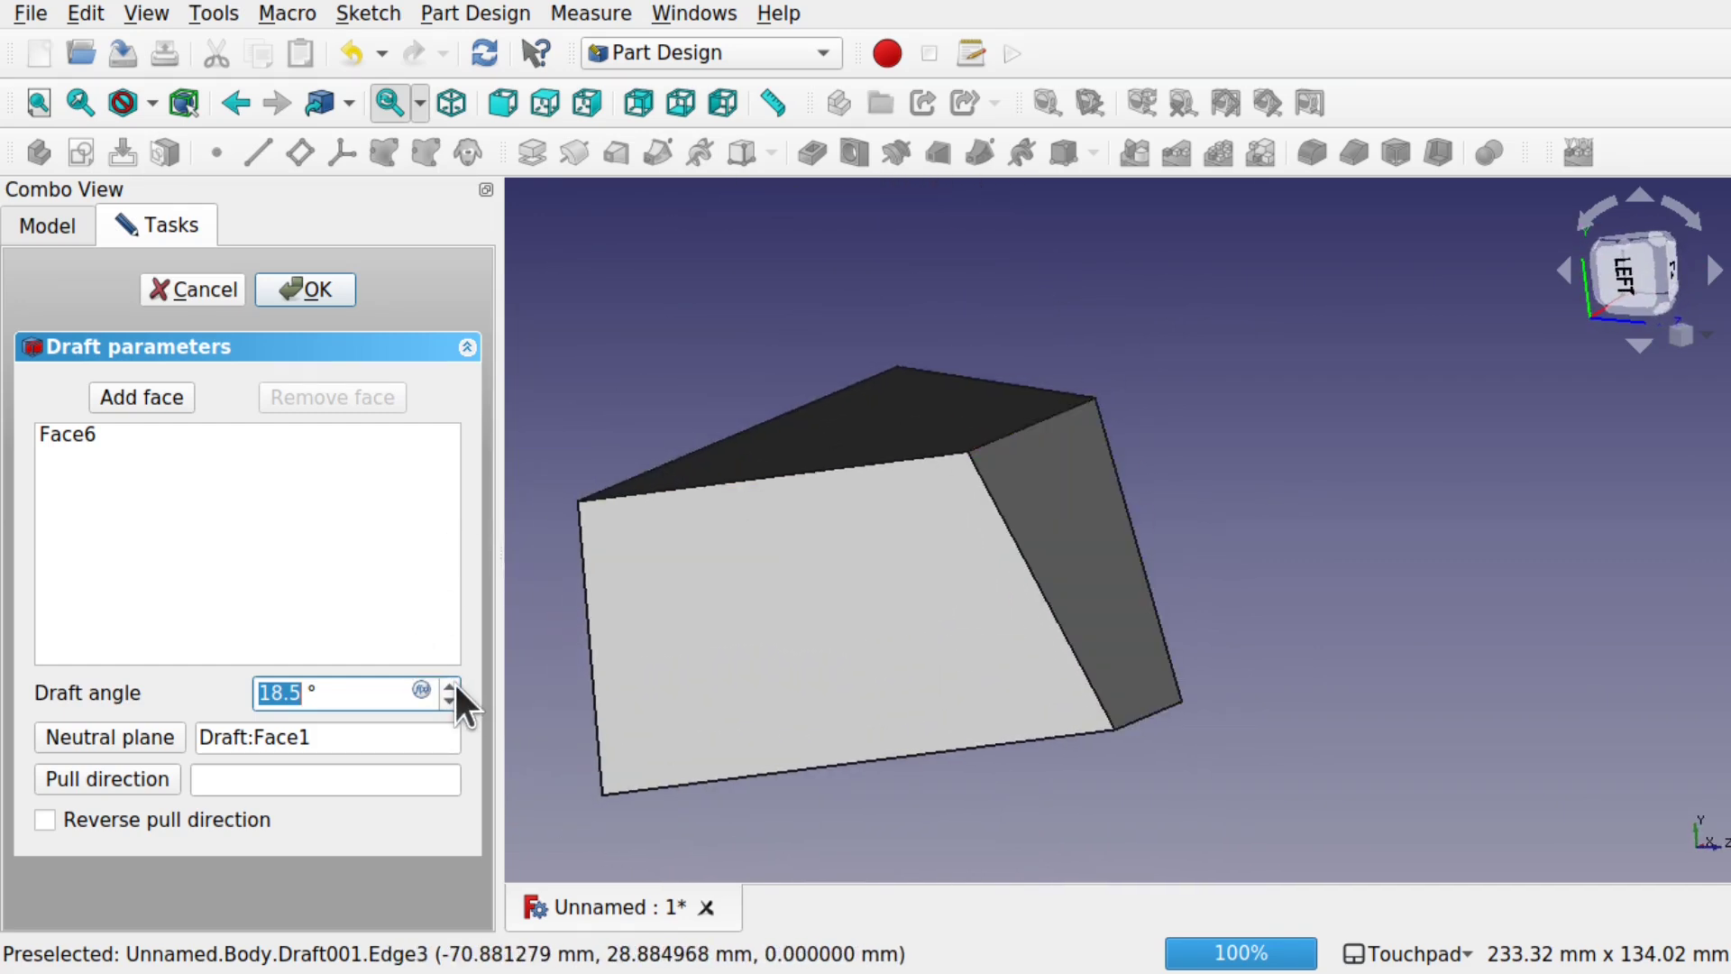
{"action": "left_click_drag", "start_coordinate": [450, 686], "coordinate": [450, 685]}
{"action": "left_click_drag", "start_coordinate": [974, 577], "coordinate": [1184, 604], "text": "alt"}
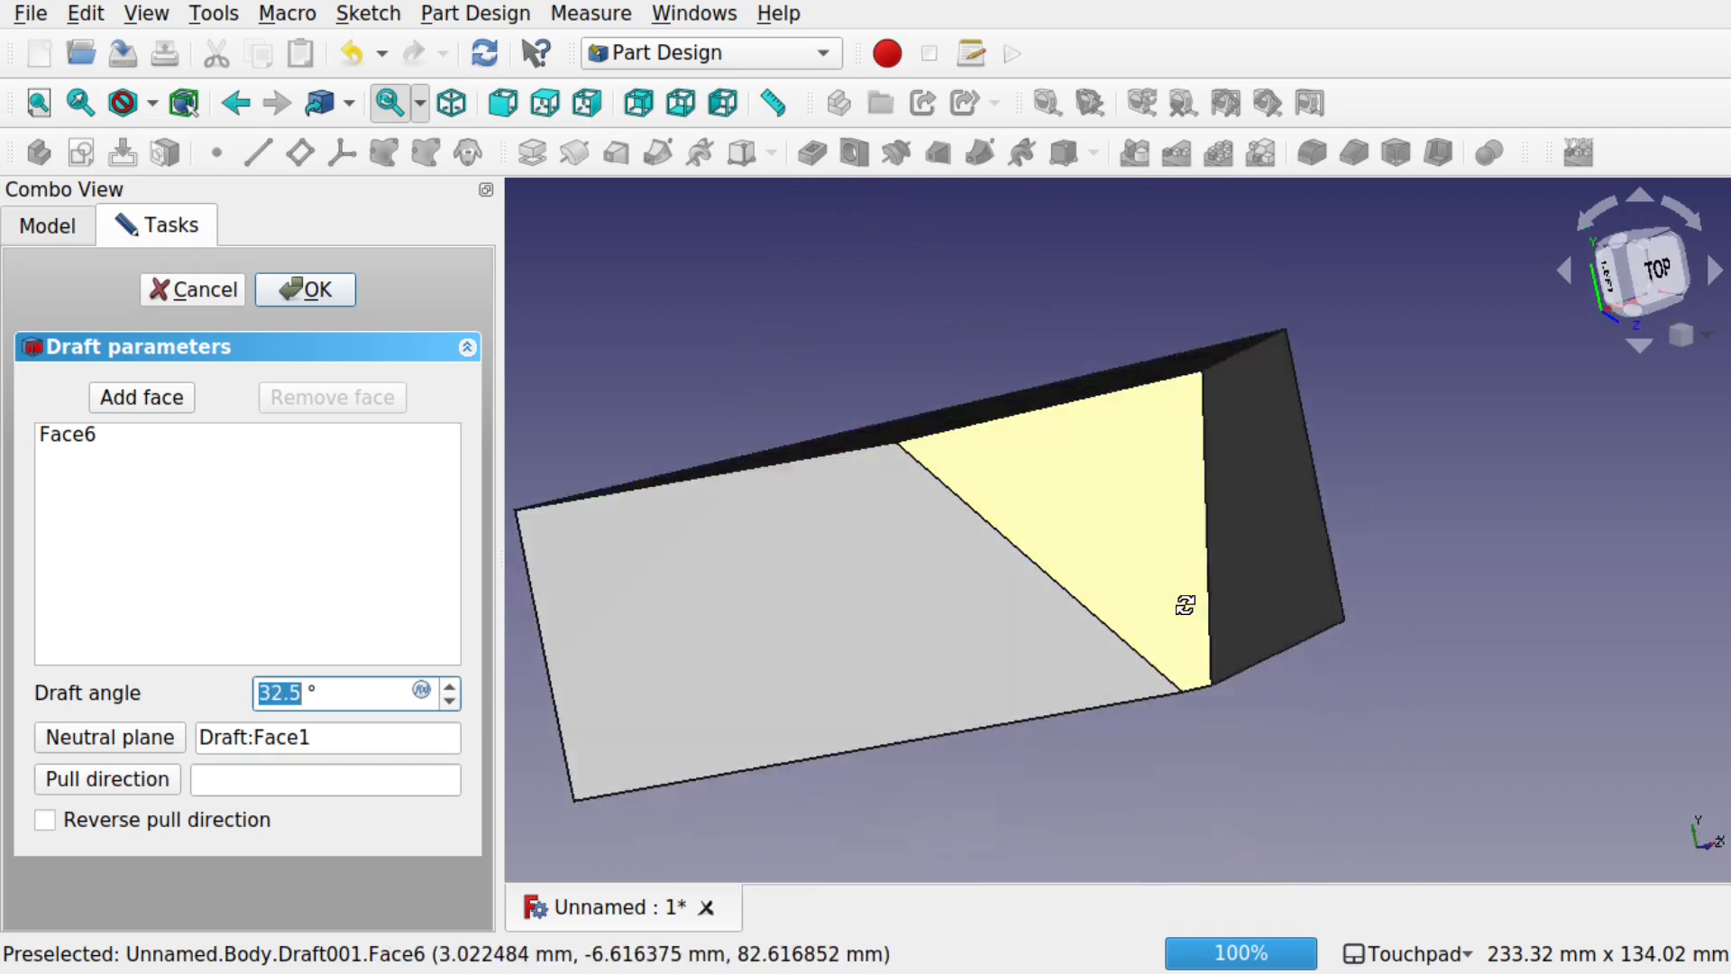
{"action": "left_click_drag", "start_coordinate": [1076, 508], "coordinate": [1040, 570], "text": "alt"}
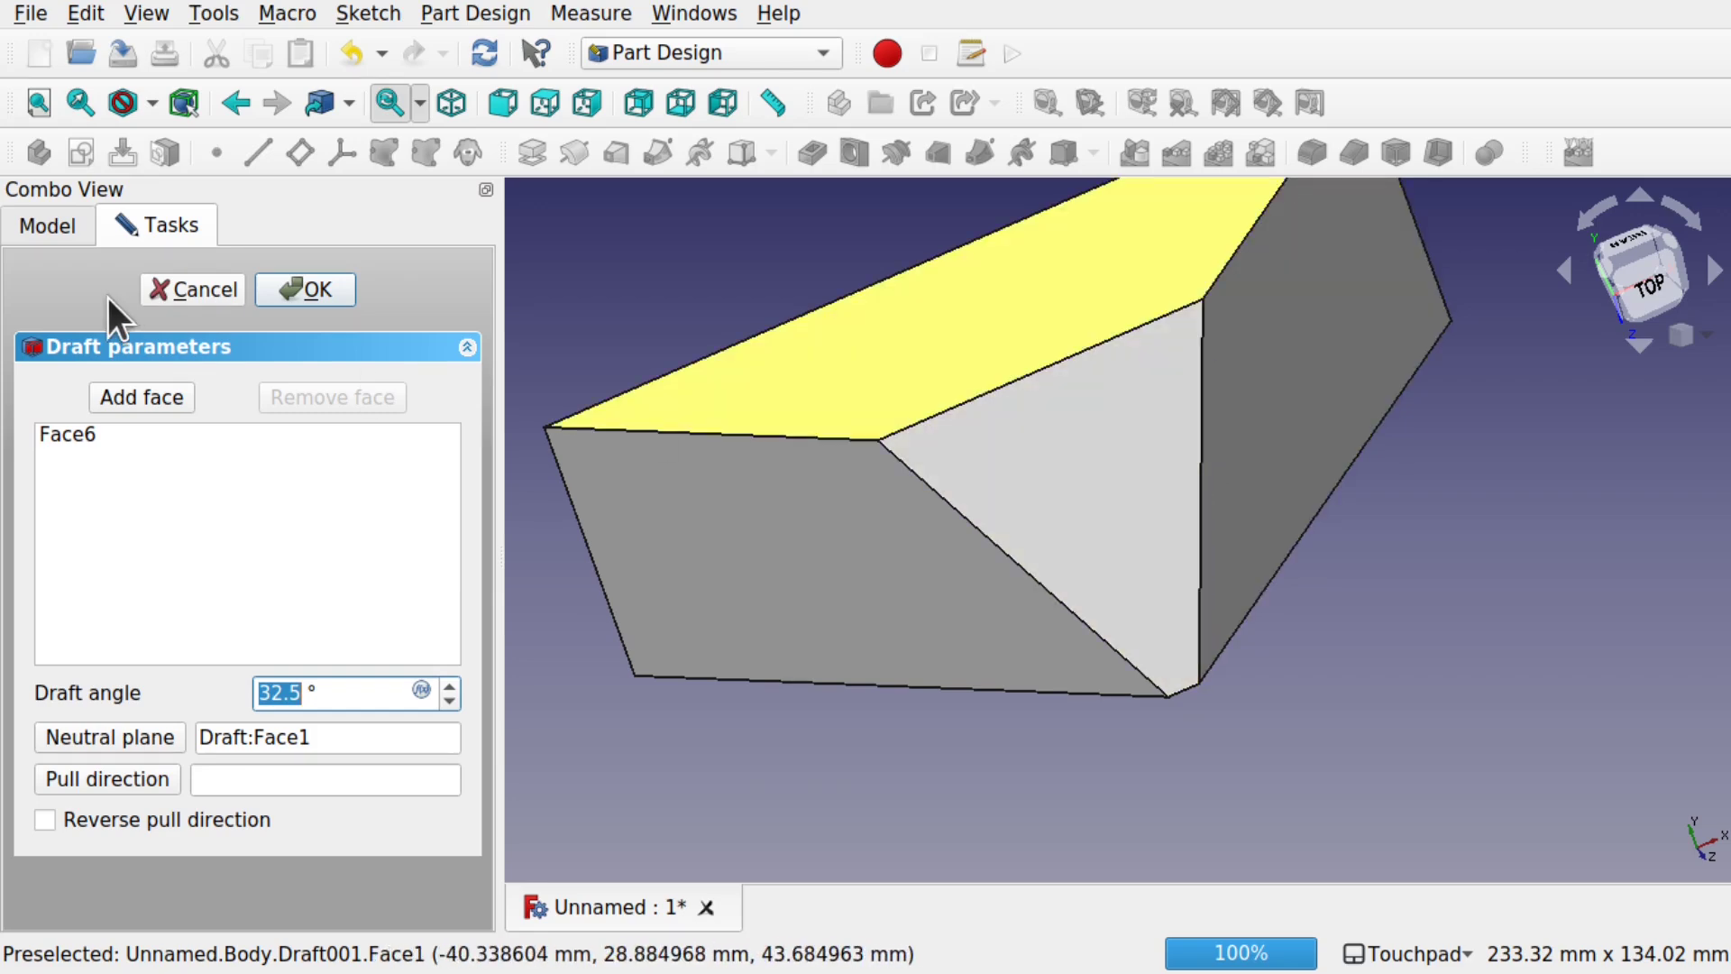
- Cancel the second draft and delete the Draft feature from the Body
{"action": "left_click", "coordinate": [214, 286]}
{"action": "left_click", "coordinate": [143, 420]}
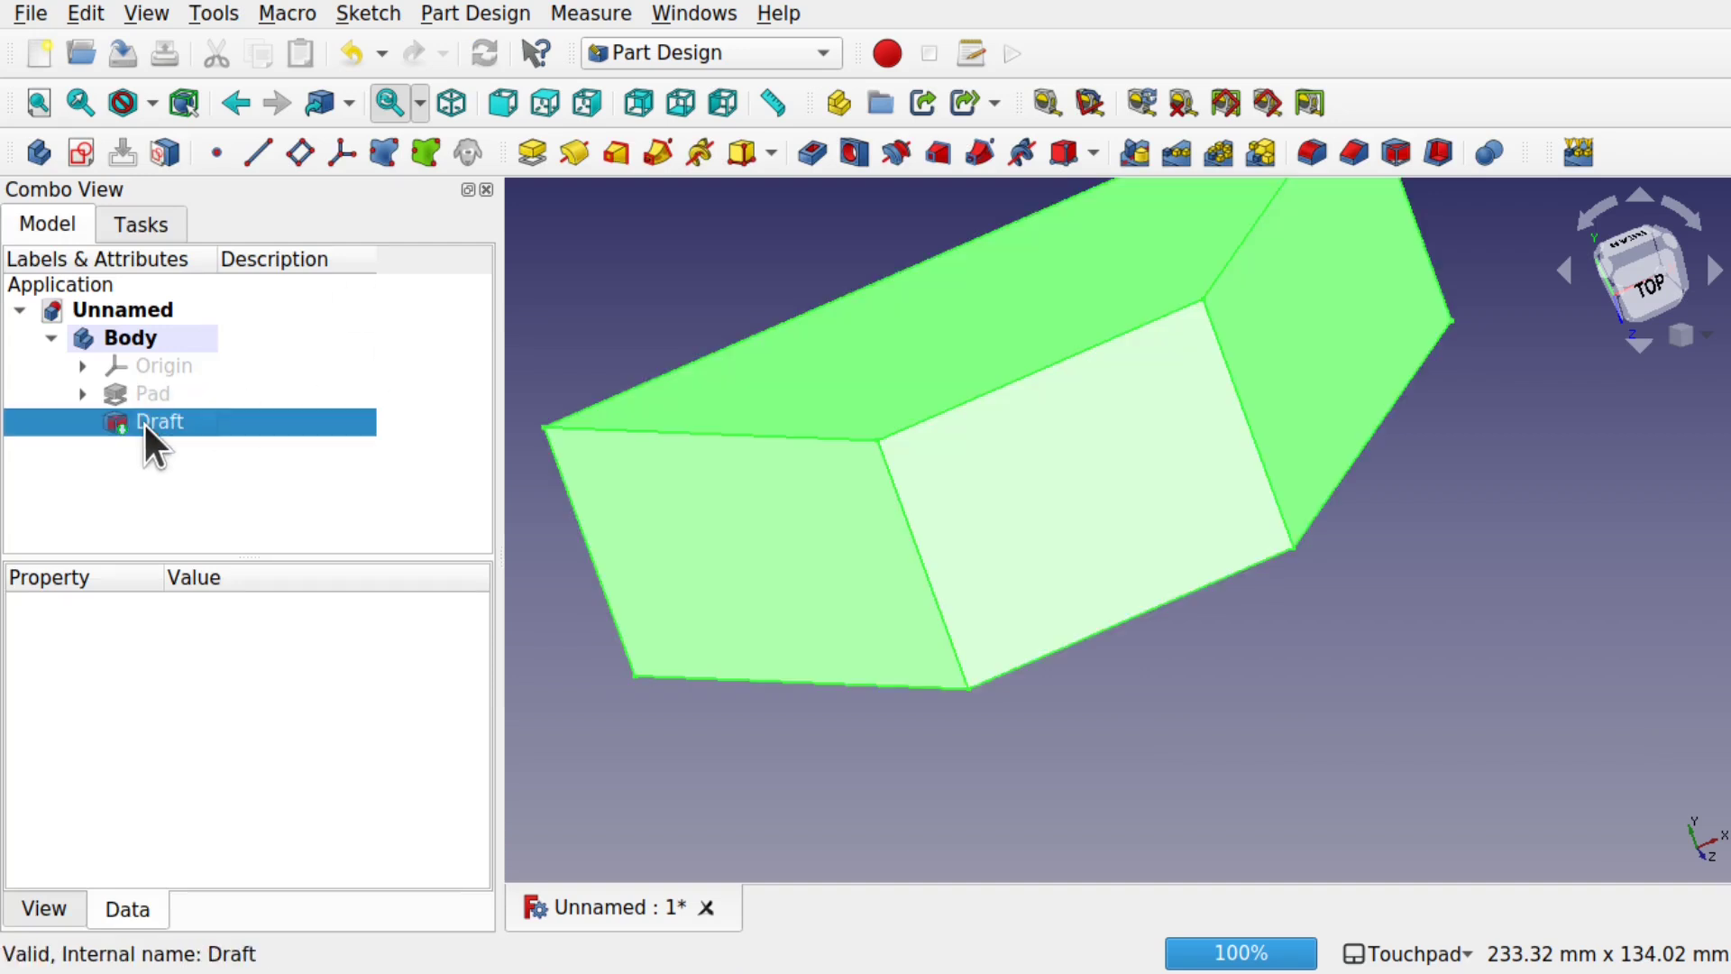
{"action": "key", "text": "Delete"}
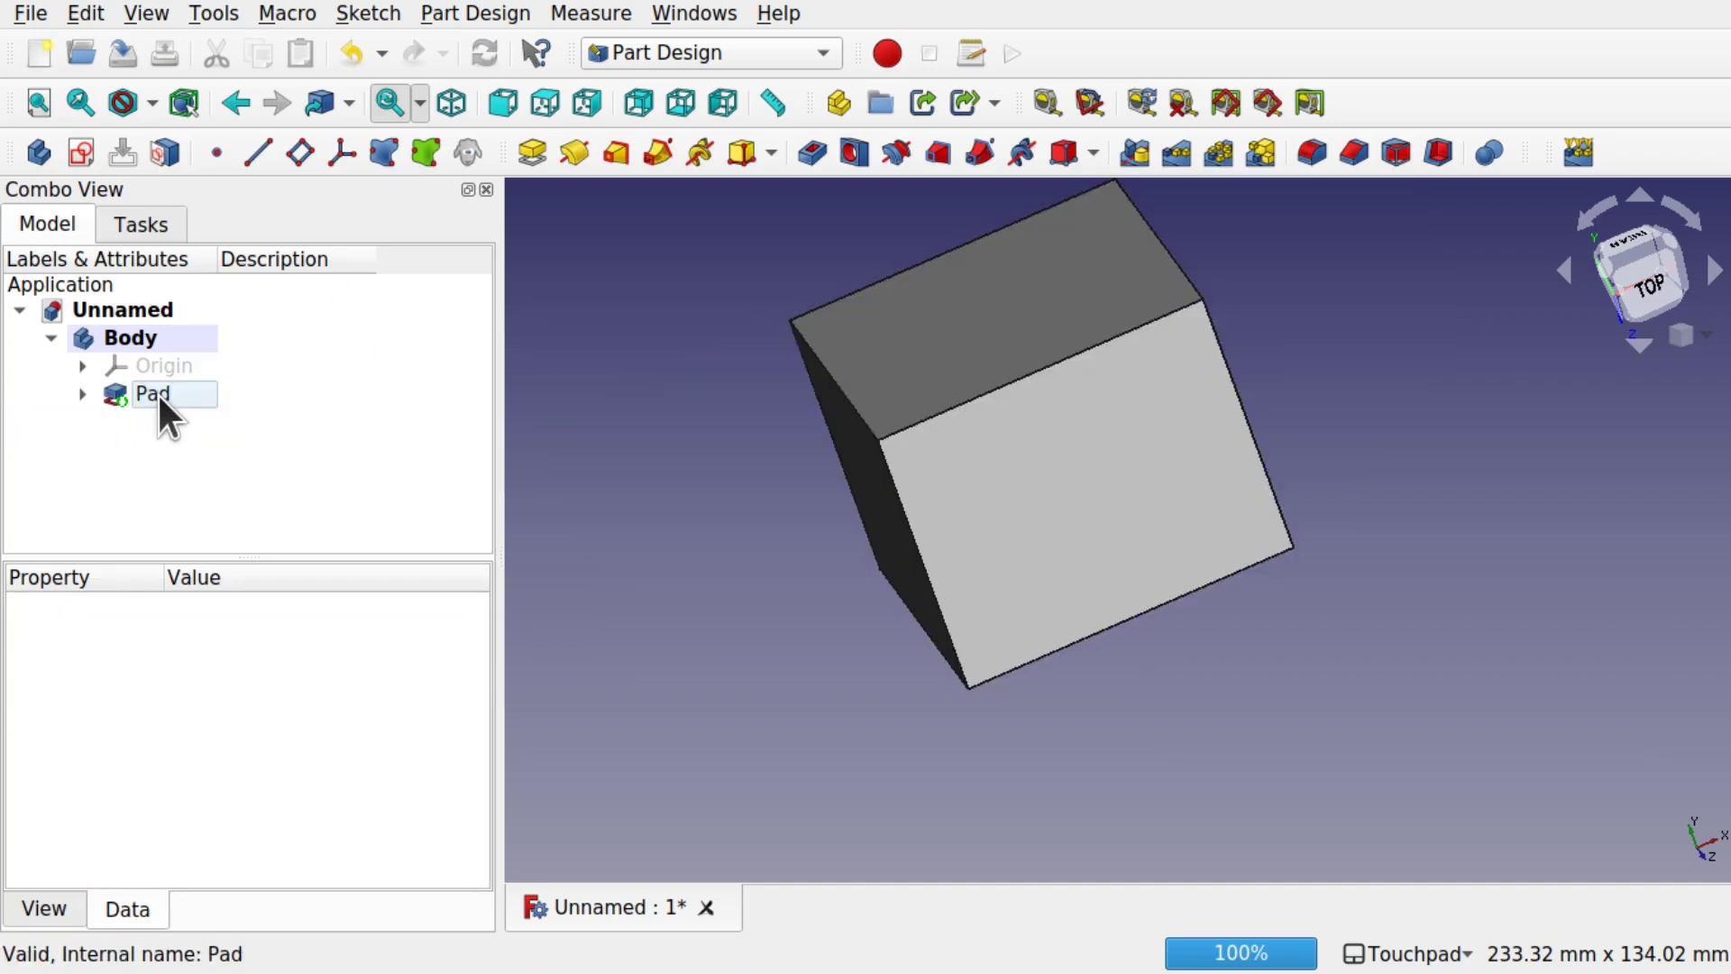
{"action": "left_click", "coordinate": [157, 392]}
- Round the box's top-right edge with a 15 mm Fillet
{"action": "left_click_drag", "start_coordinate": [880, 494], "coordinate": [1010, 479], "text": "alt"}
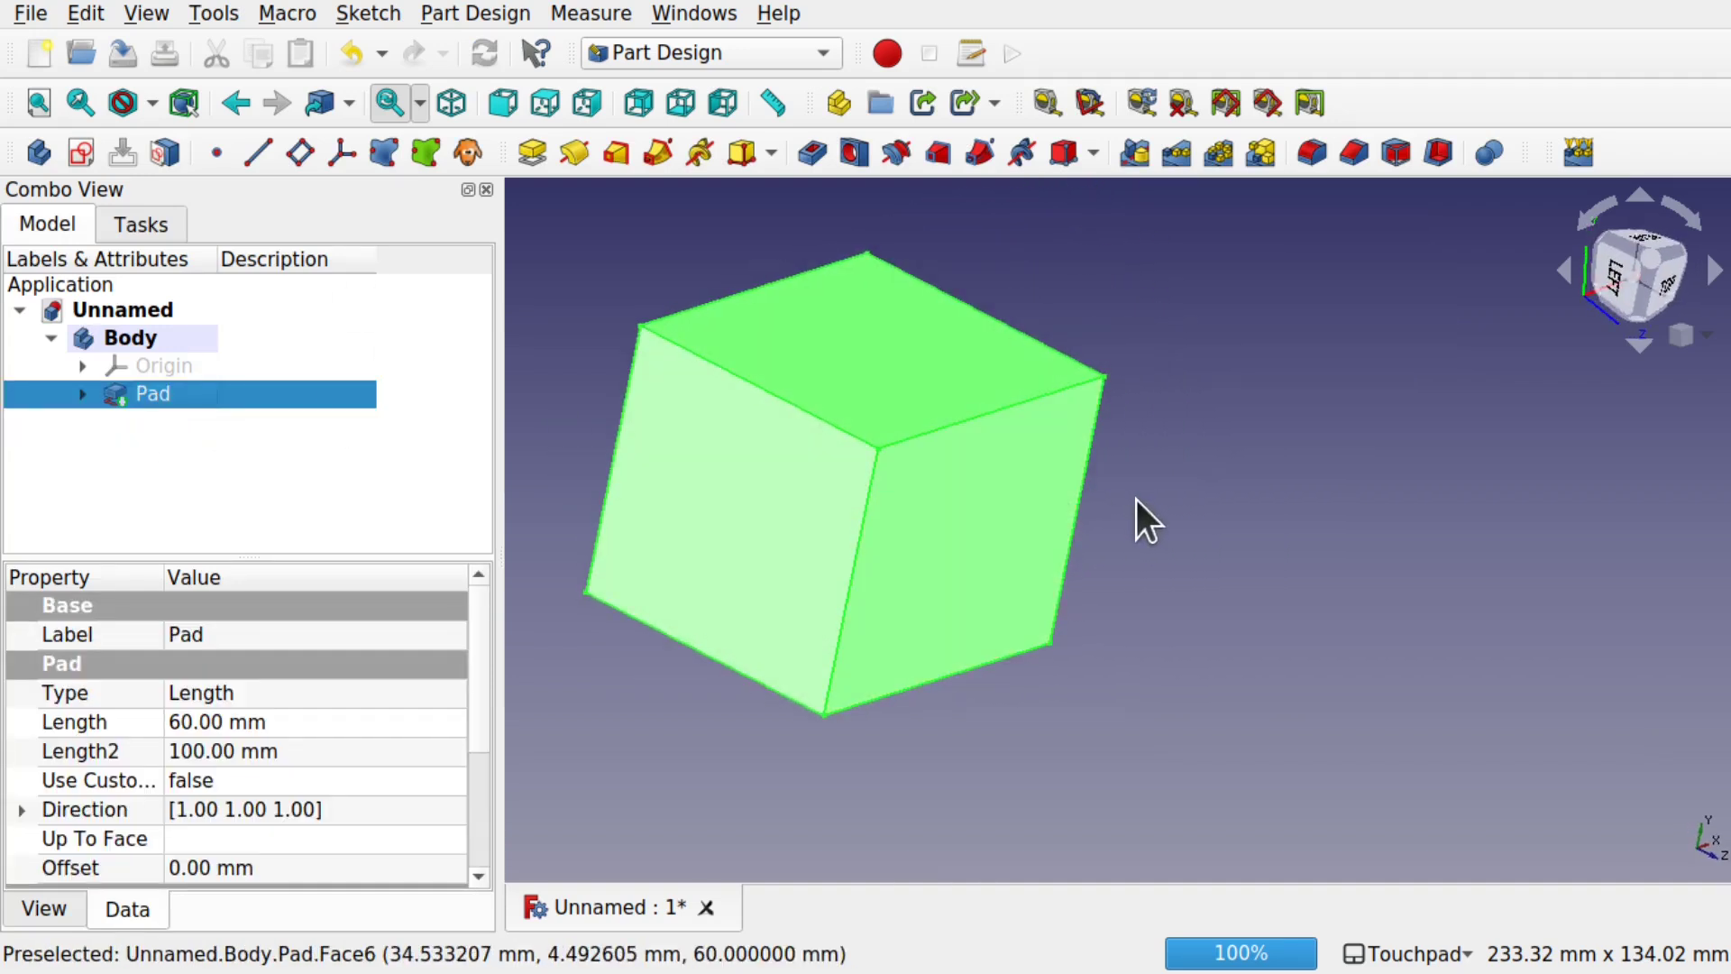
{"action": "left_click", "coordinate": [1136, 500]}
{"action": "left_click", "coordinate": [1008, 410]}
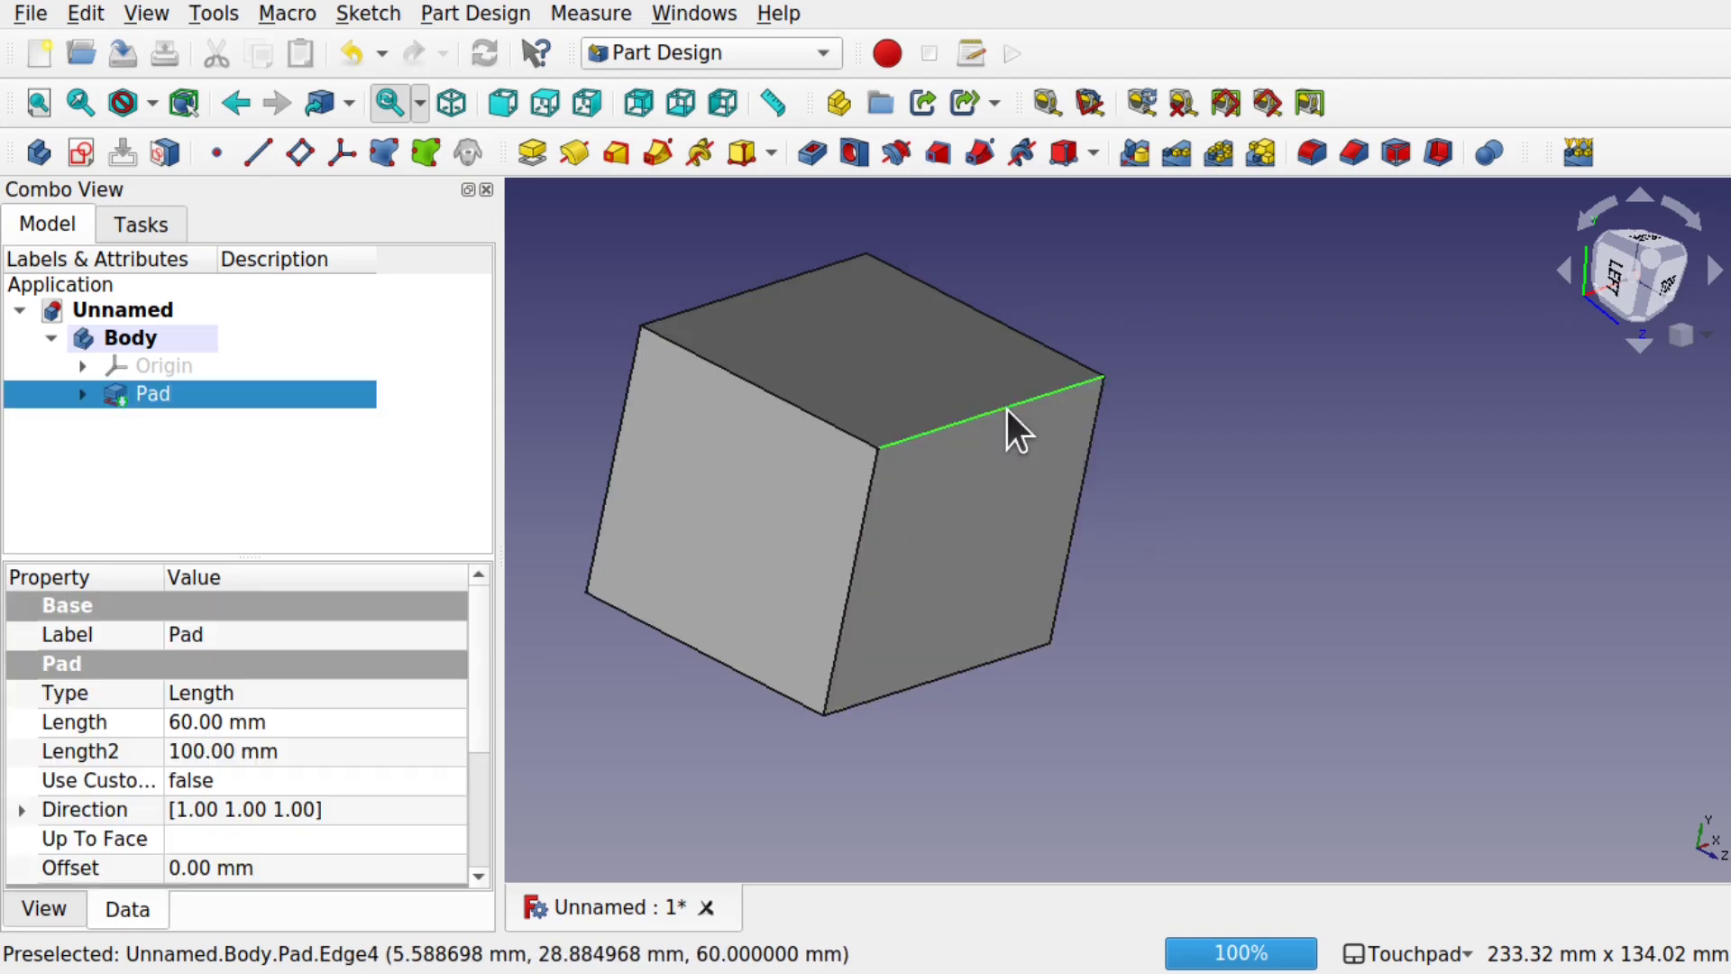
{"action": "left_click", "coordinate": [1310, 165]}
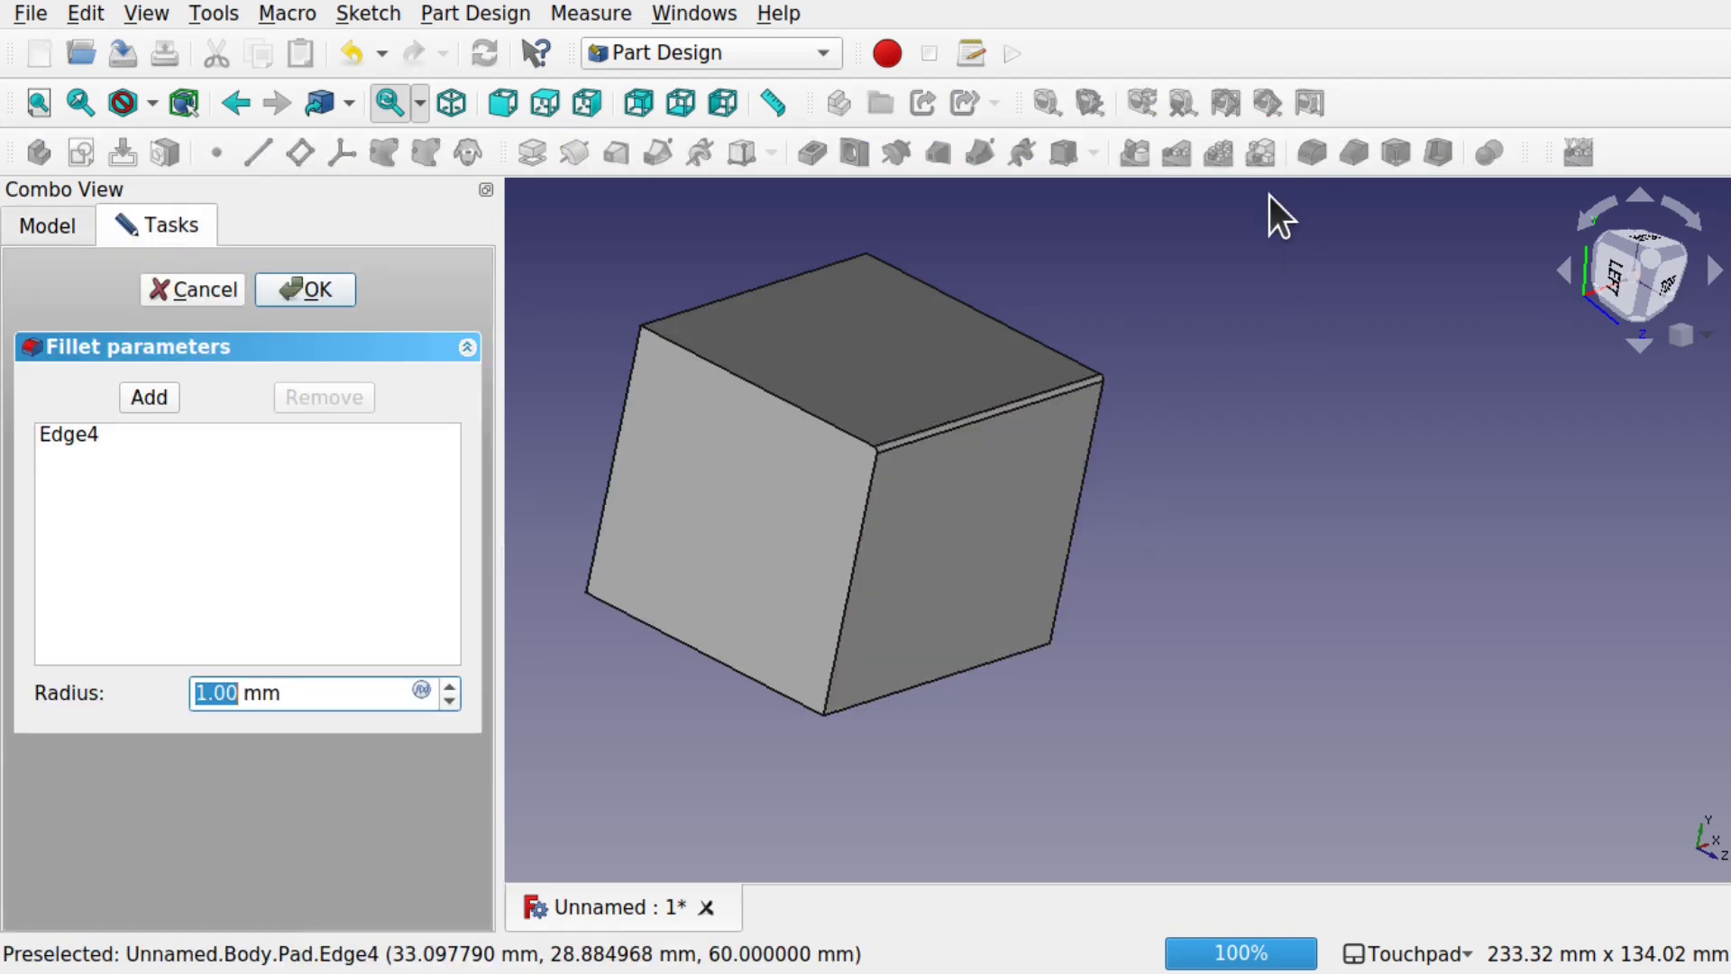
{"action": "scroll", "coordinate": [451, 679], "scroll_direction": "up", "scroll_amount": 8}
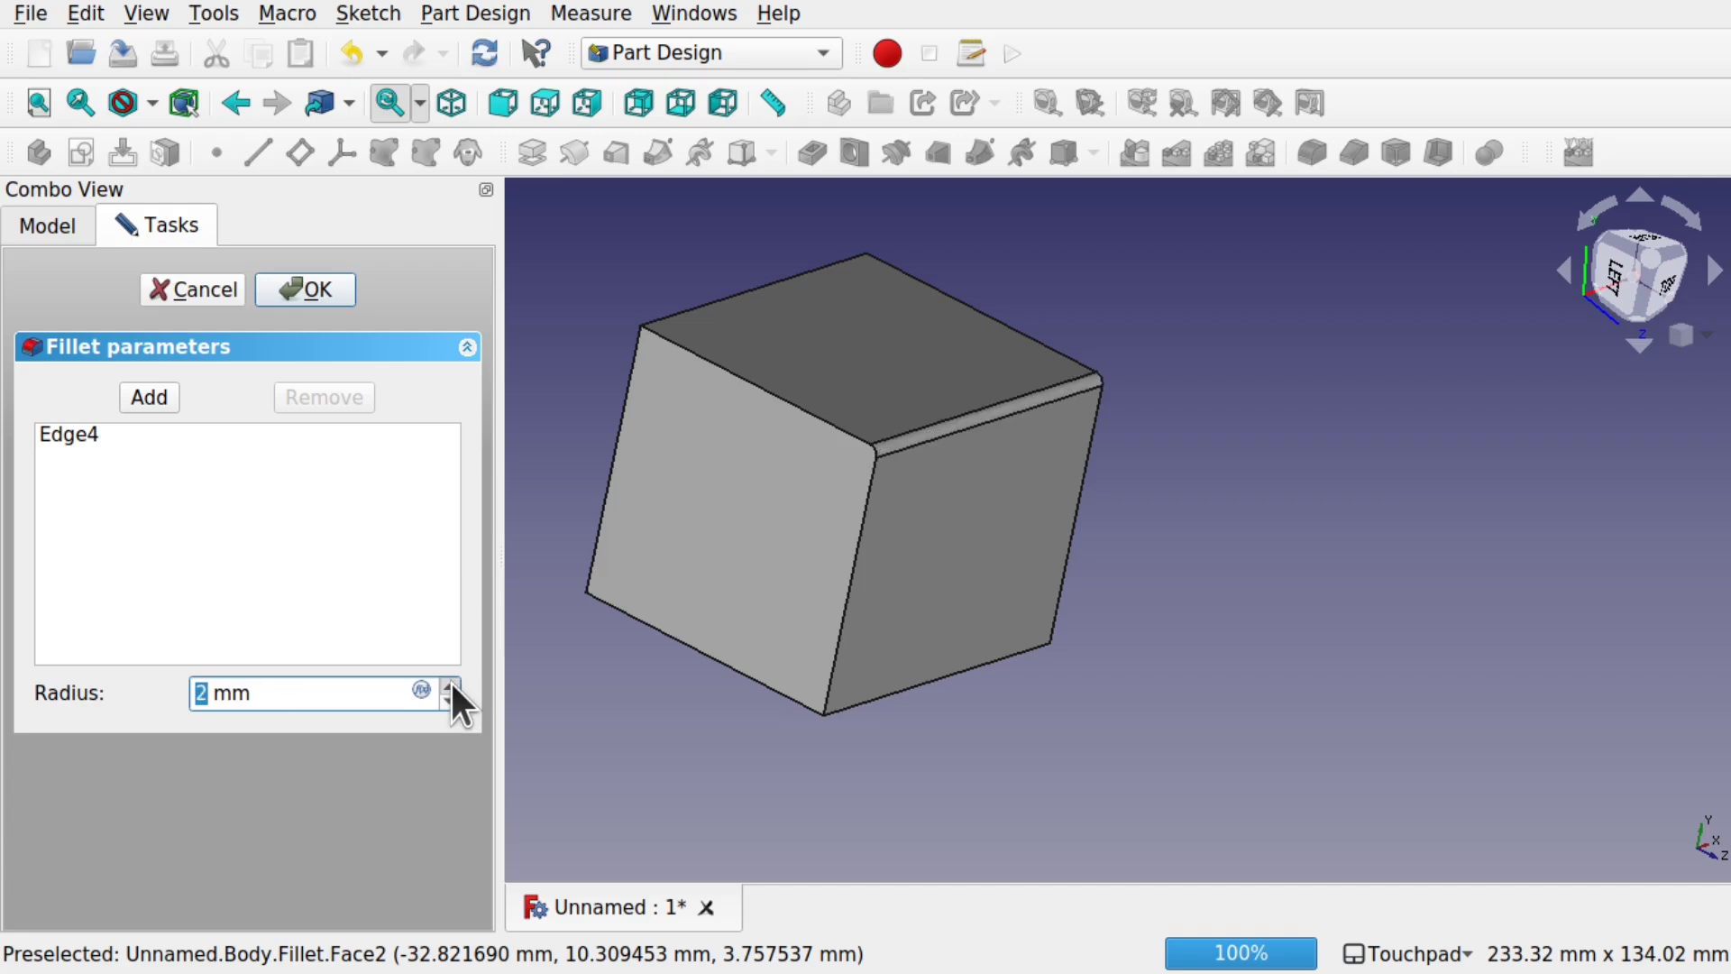
{"action": "scroll", "coordinate": [450, 680], "scroll_direction": "up", "scroll_amount": 6}
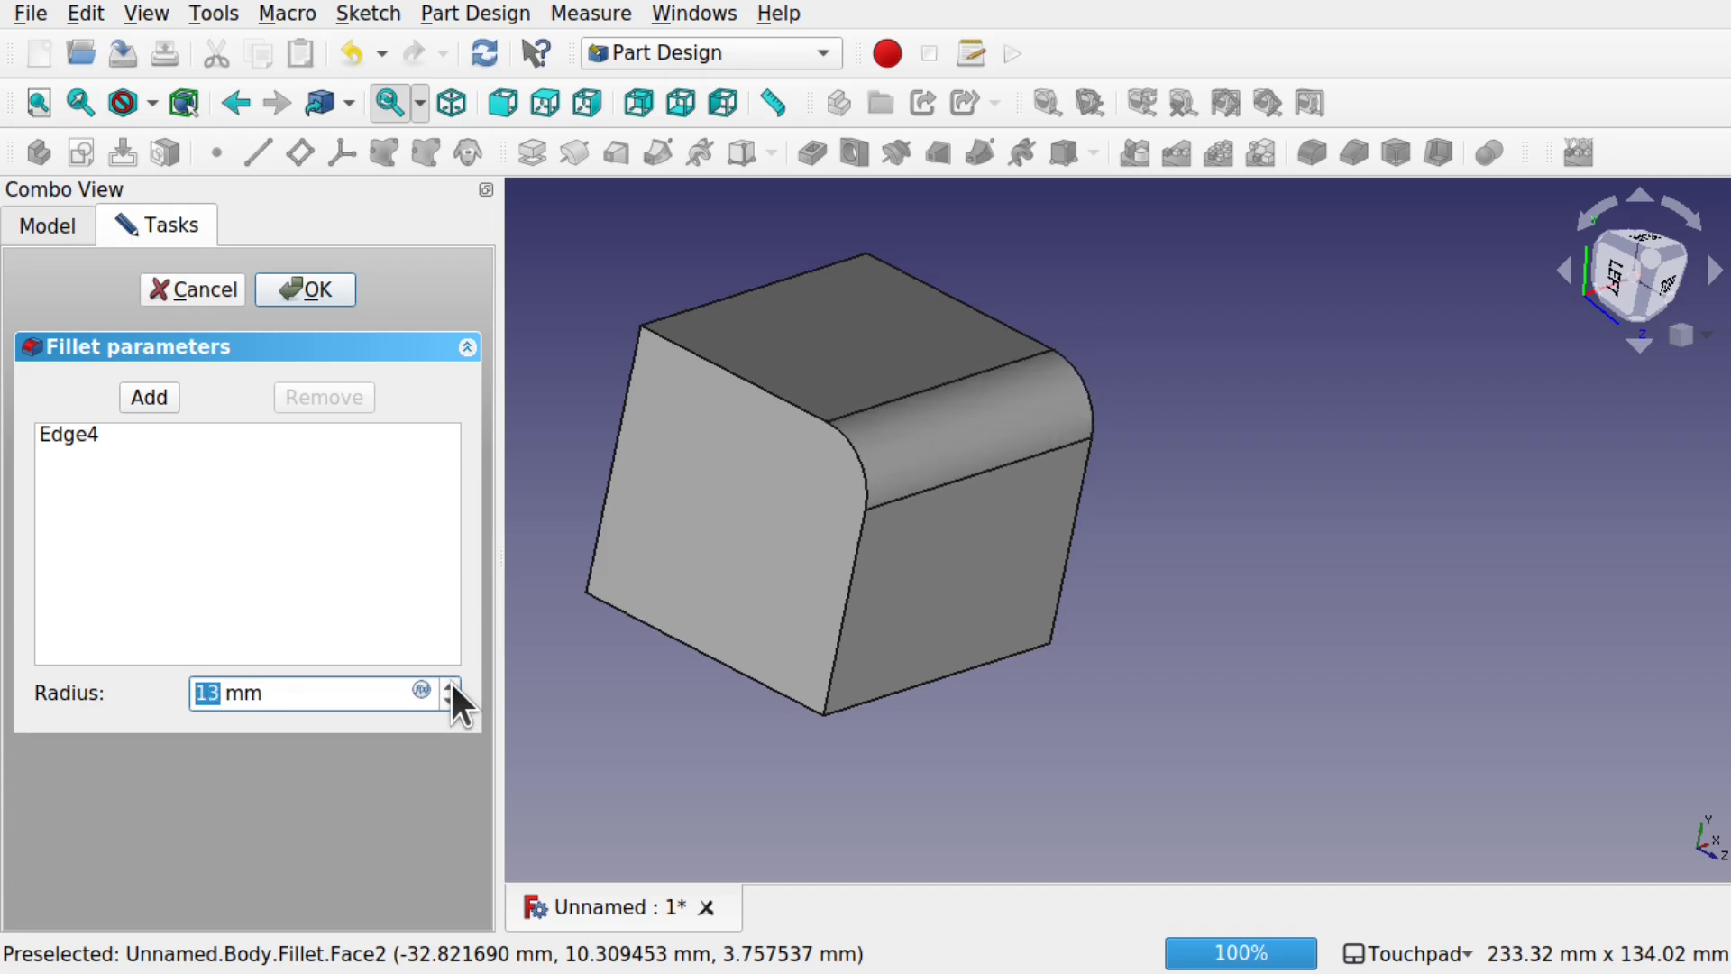
{"action": "left_click", "coordinate": [330, 296]}
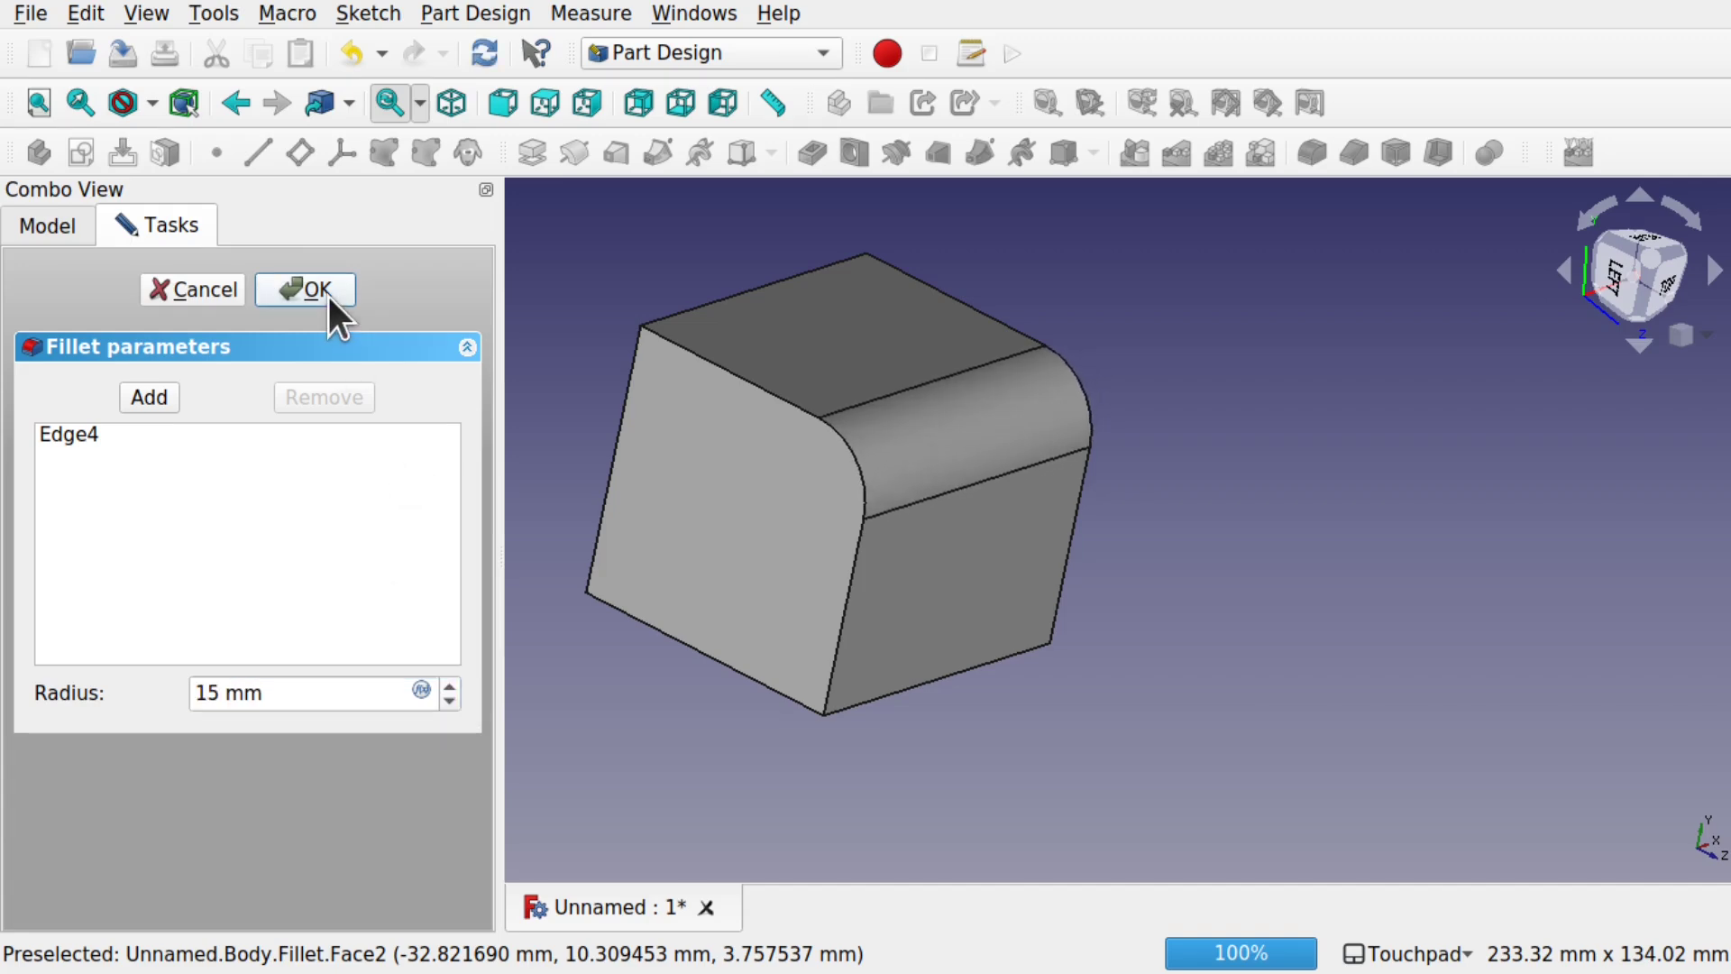
{"action": "left_click_drag", "start_coordinate": [1177, 459], "coordinate": [1241, 469], "text": "alt"}
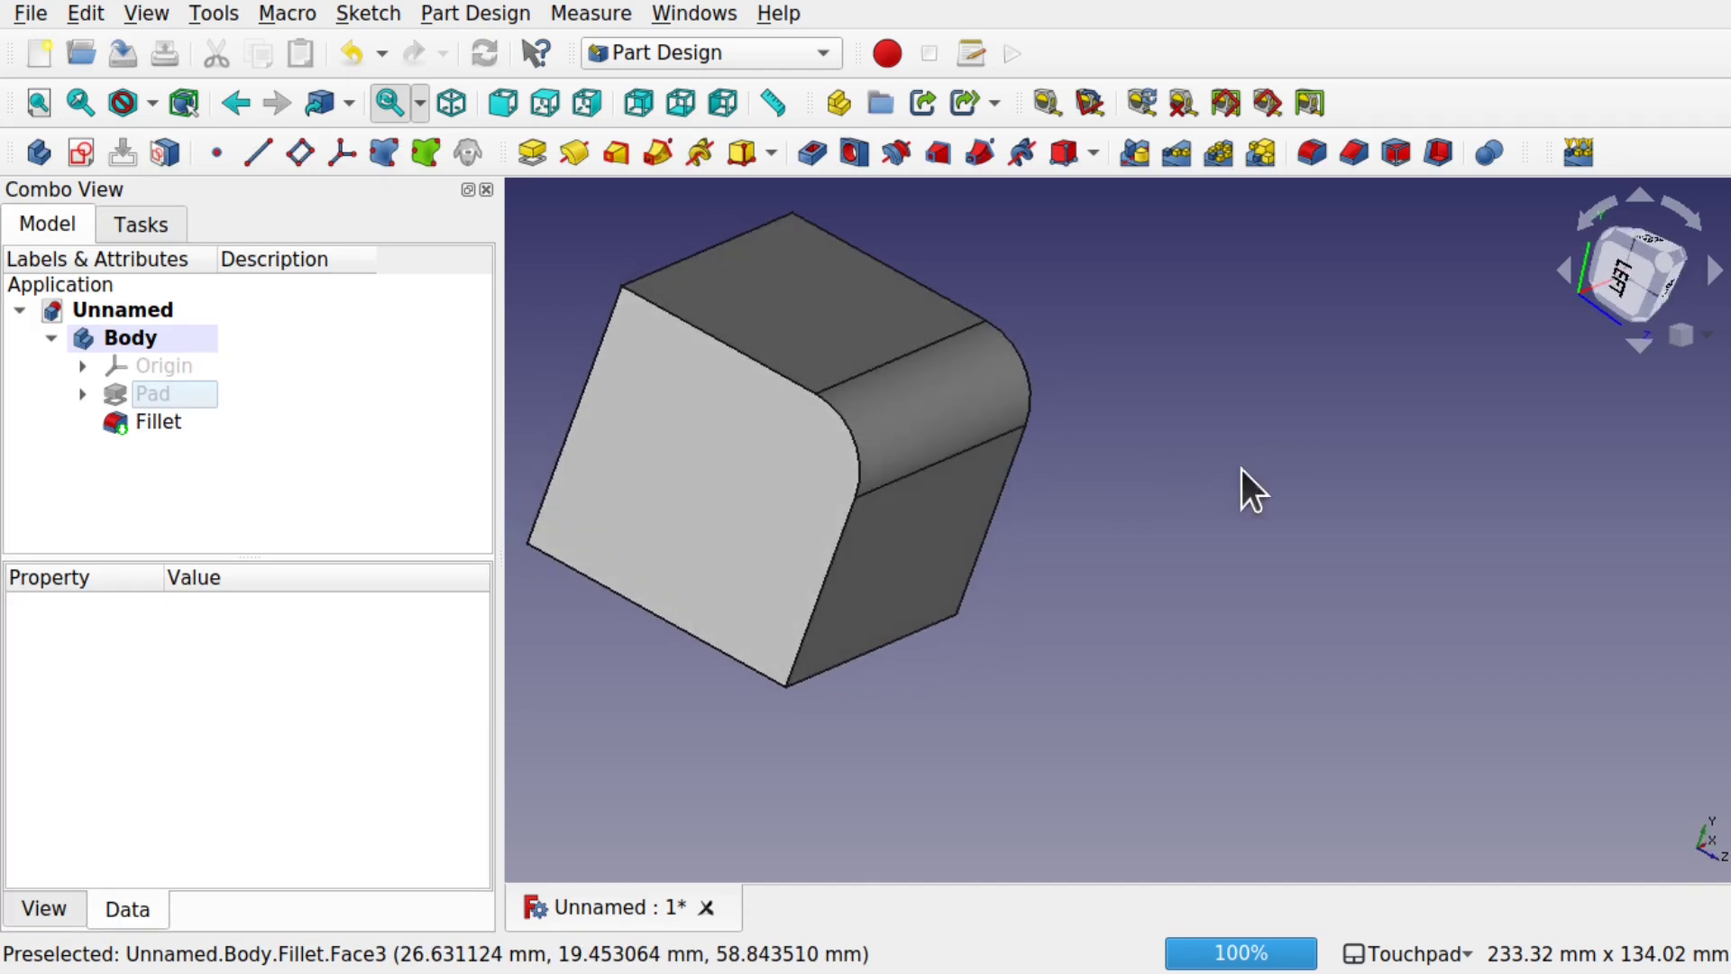
{"action": "left_click", "coordinate": [747, 478]}
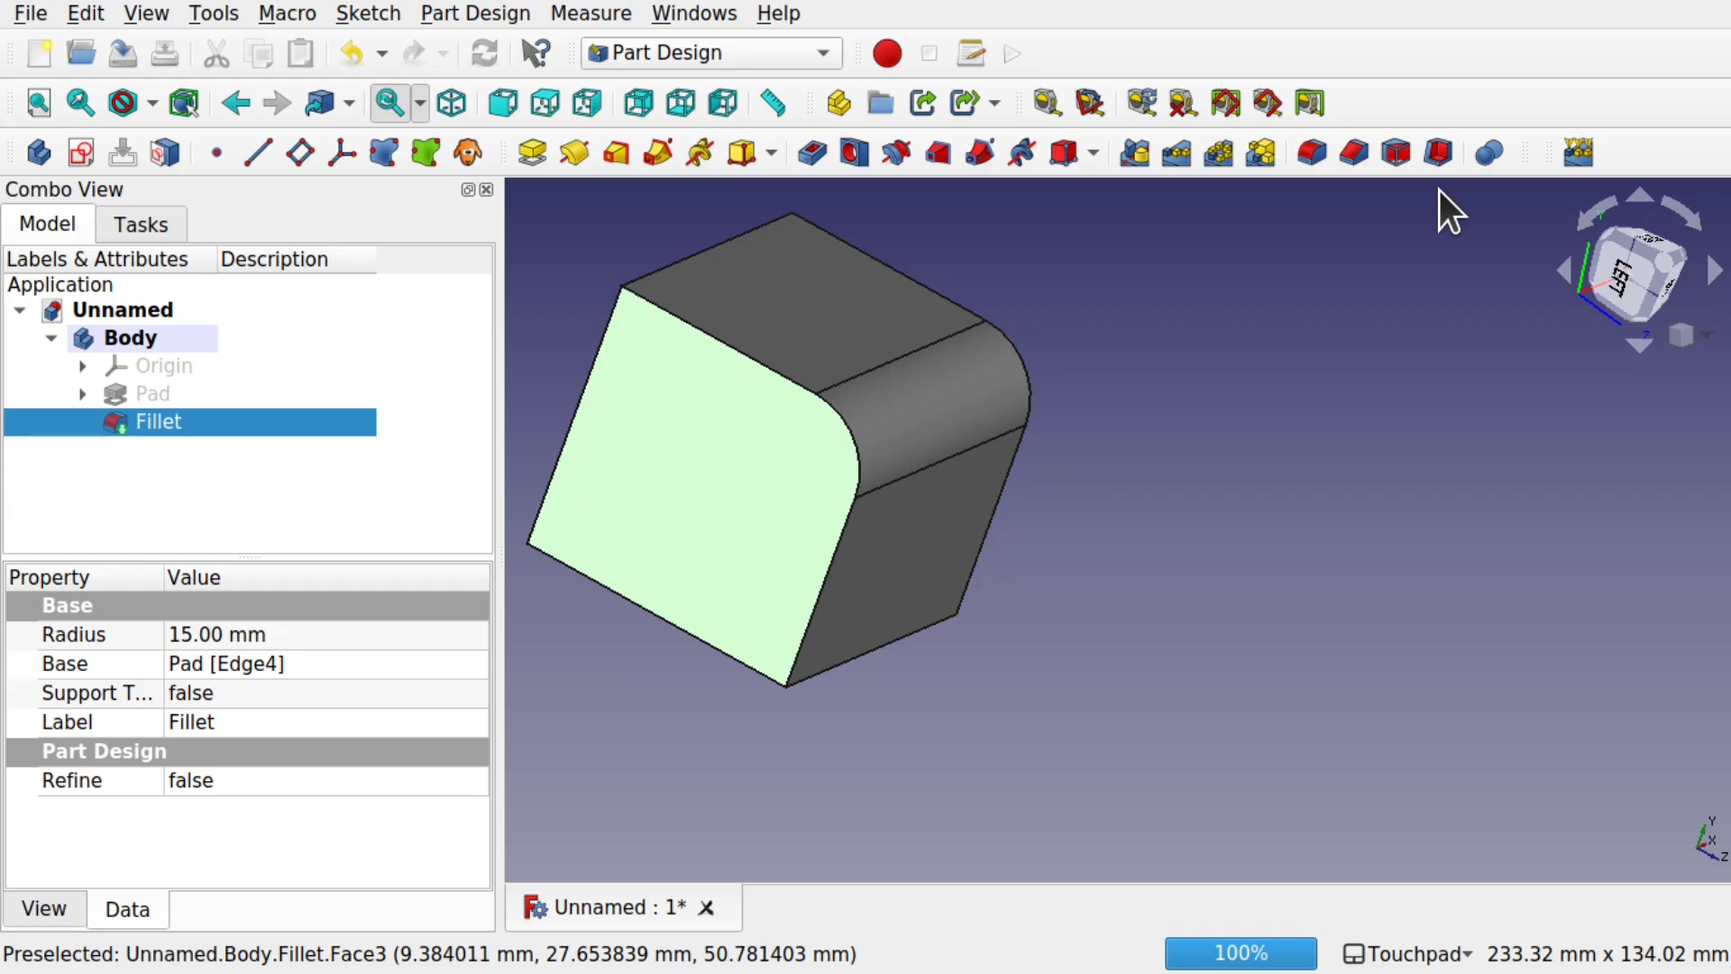
- Preview a Draft on the front face using the top face as neutral plane, at 15.5°
{"action": "left_click", "coordinate": [1392, 160]}
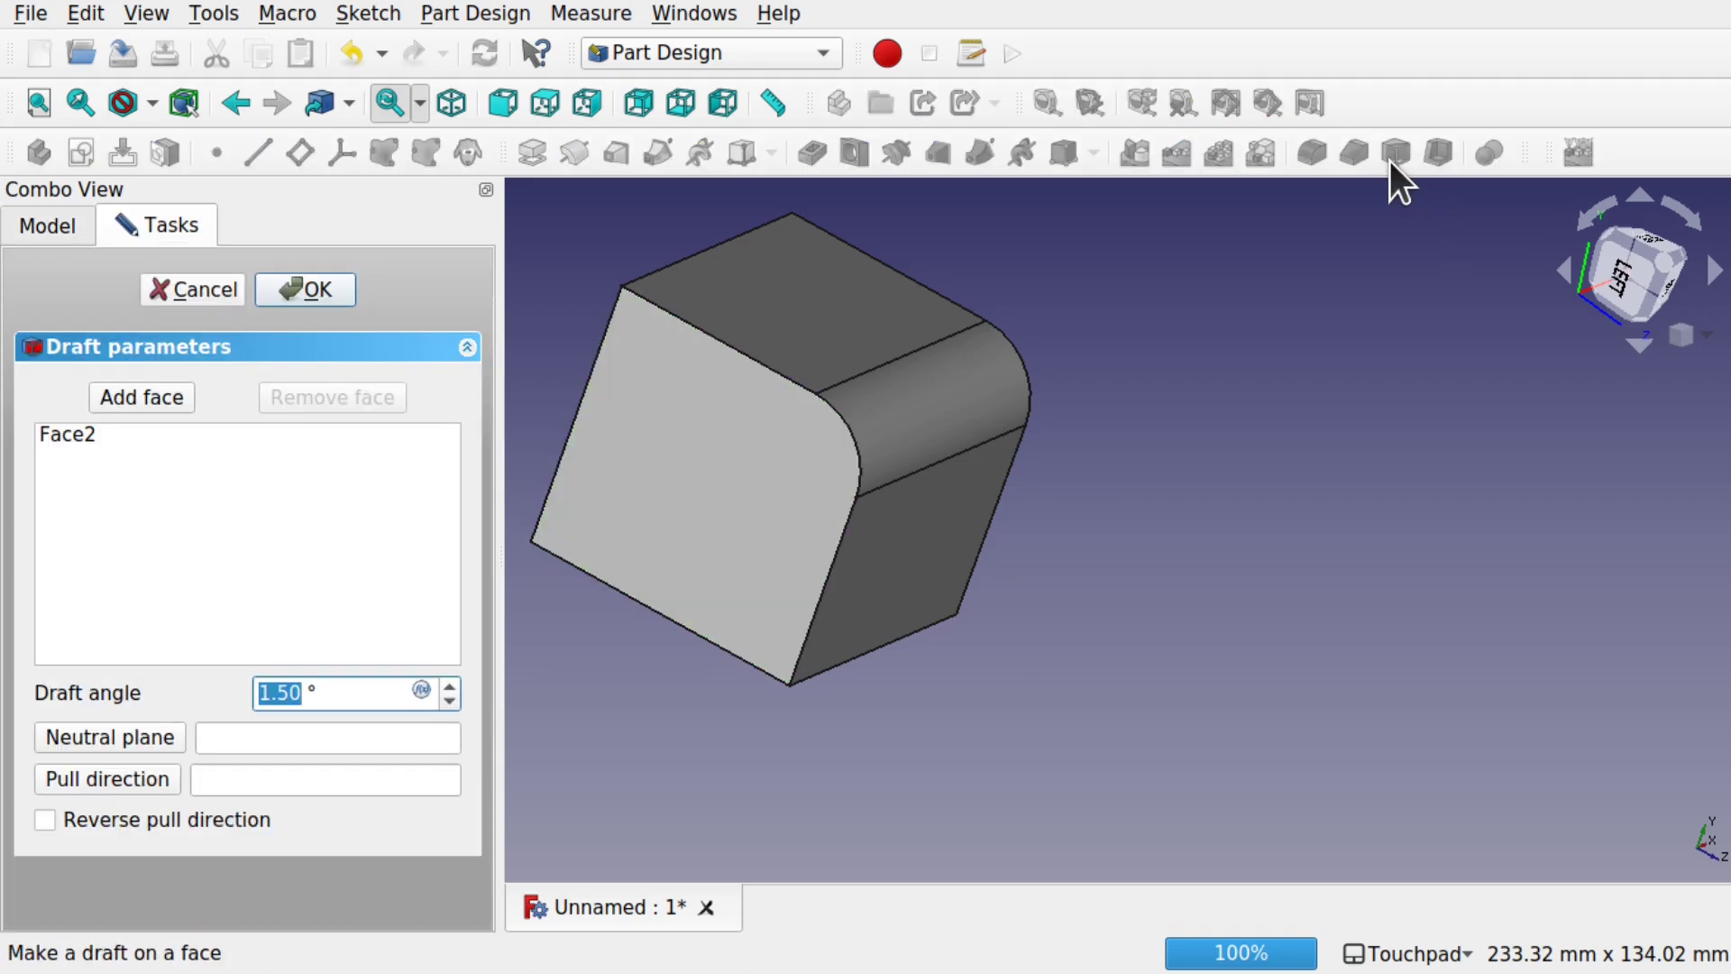
{"action": "left_click", "coordinate": [93, 737]}
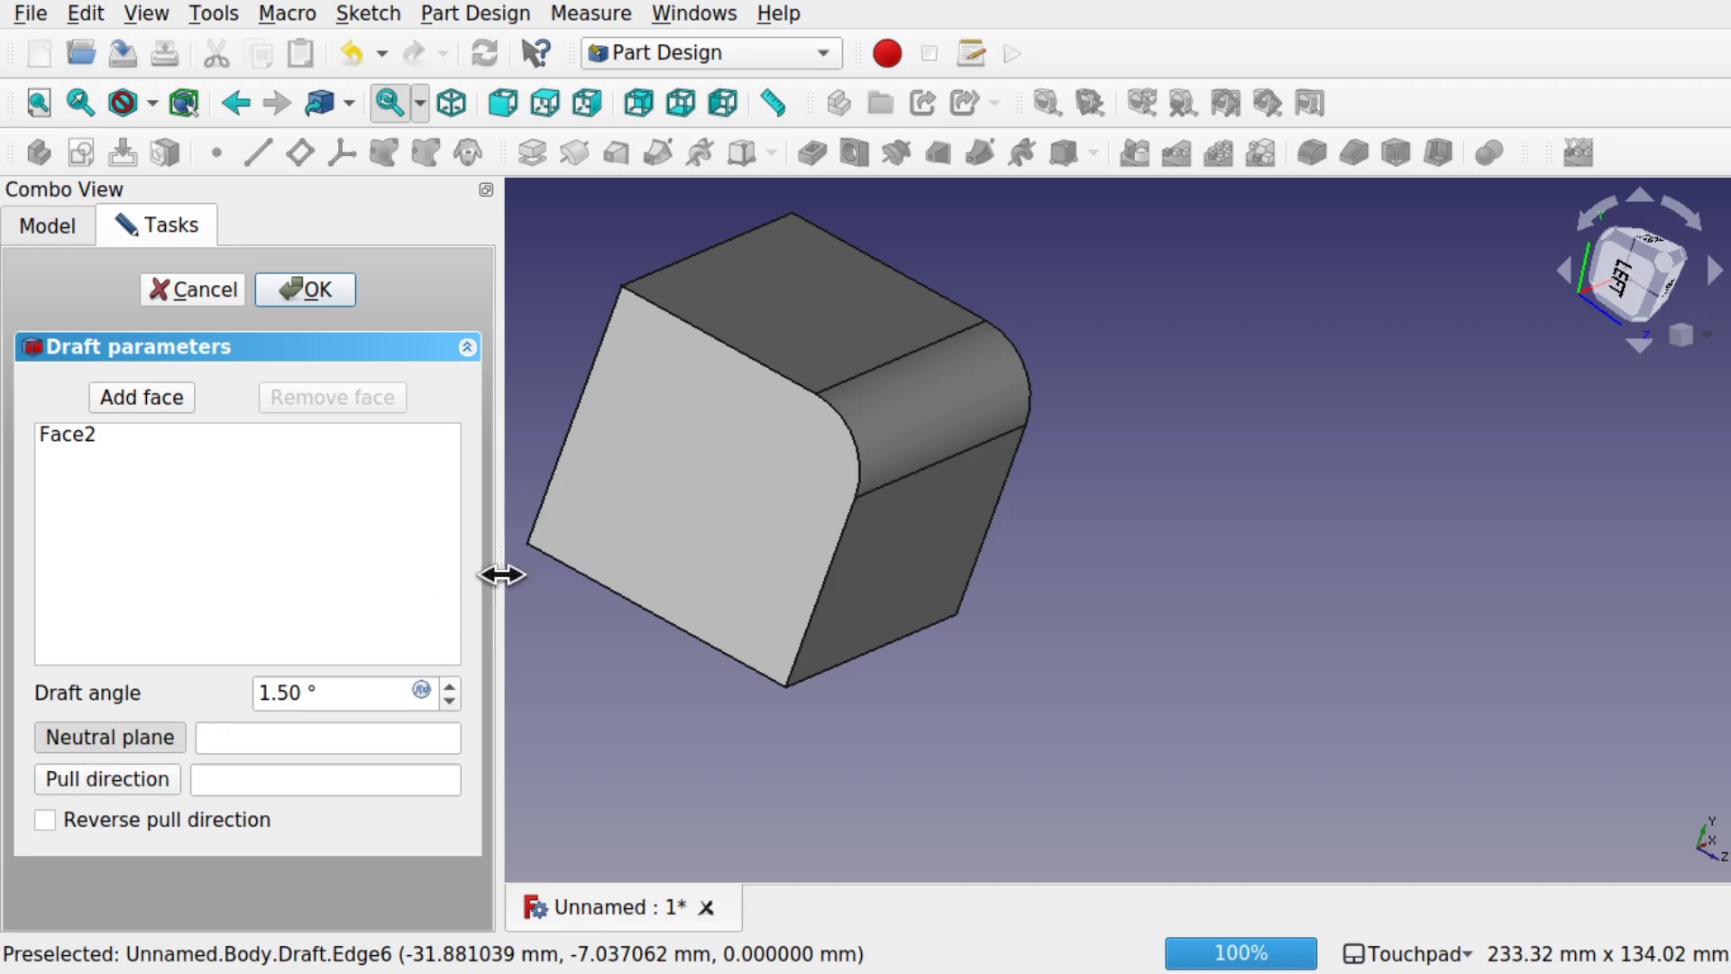
{"action": "left_click", "coordinate": [801, 314]}
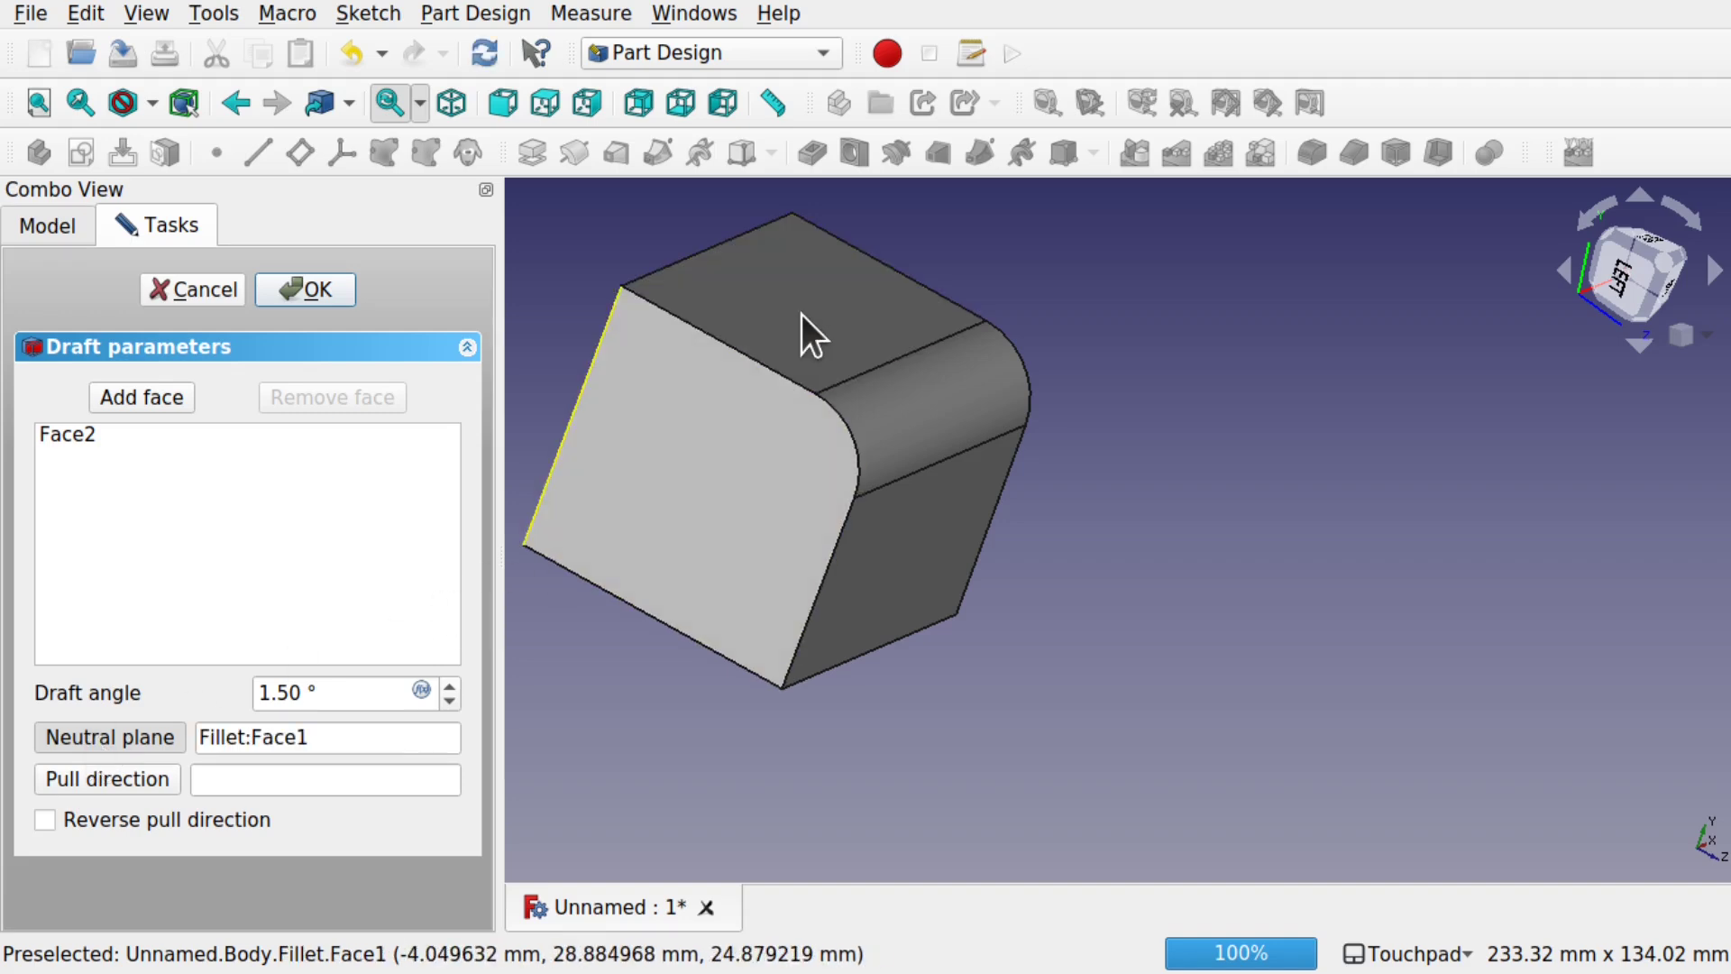
{"action": "left_click", "coordinate": [453, 678]}
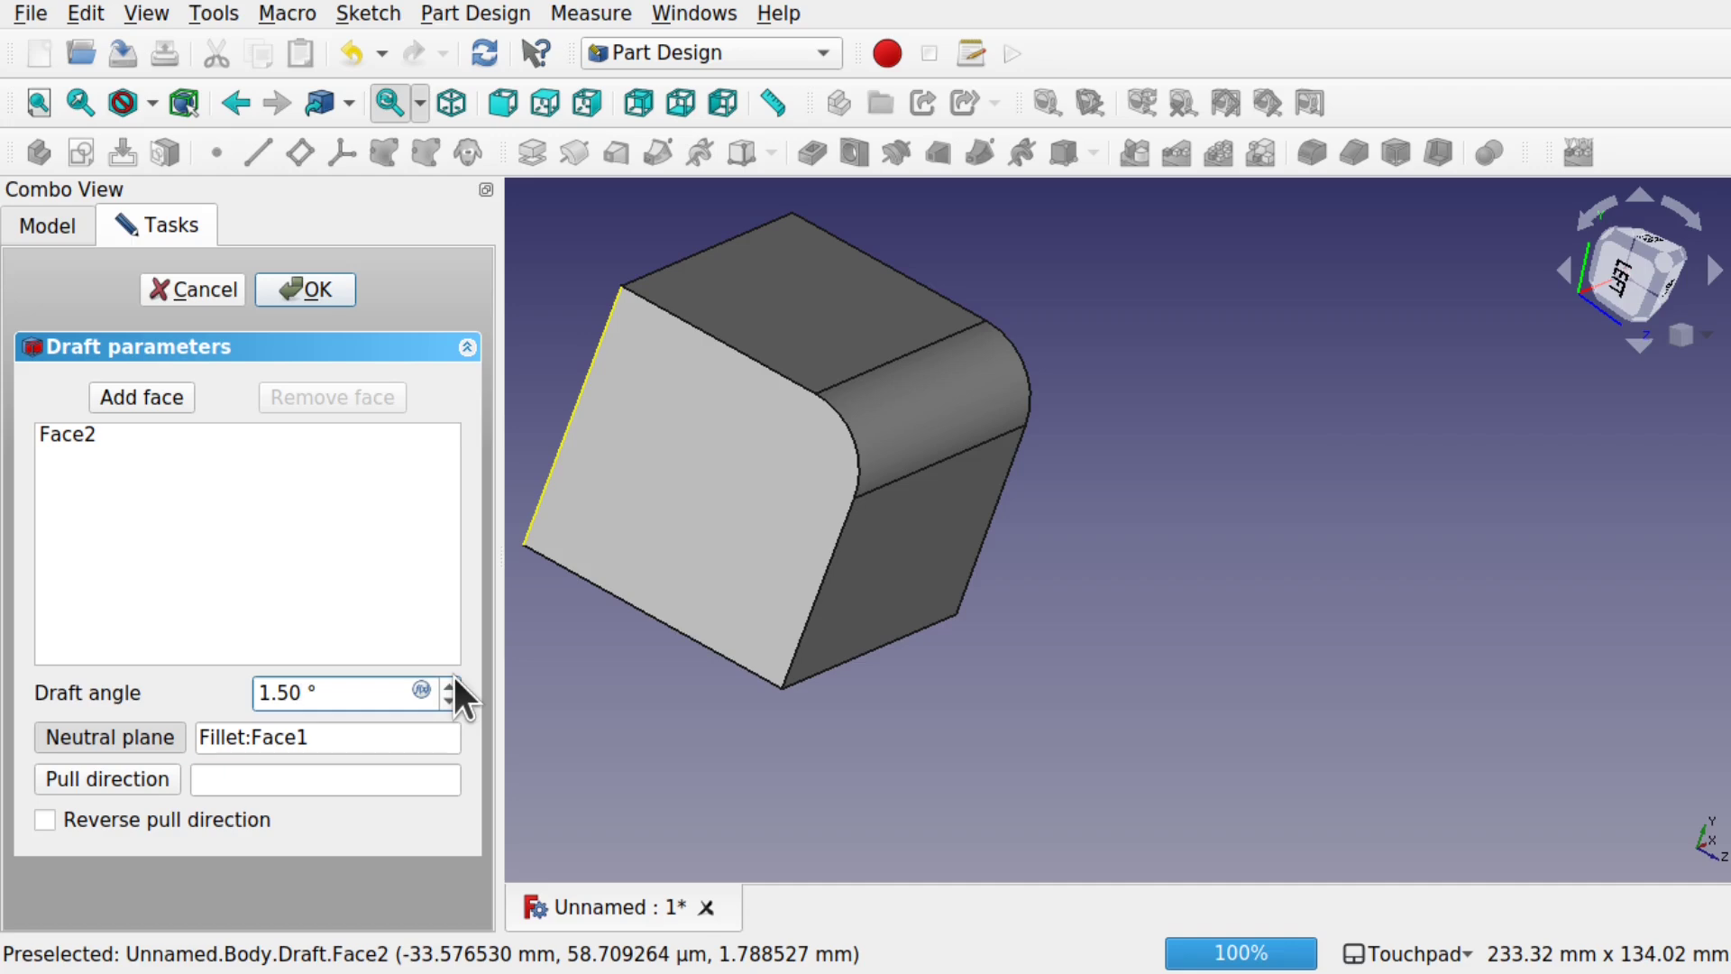
{"action": "scroll", "coordinate": [445, 678], "scroll_direction": "up", "scroll_amount": 5}
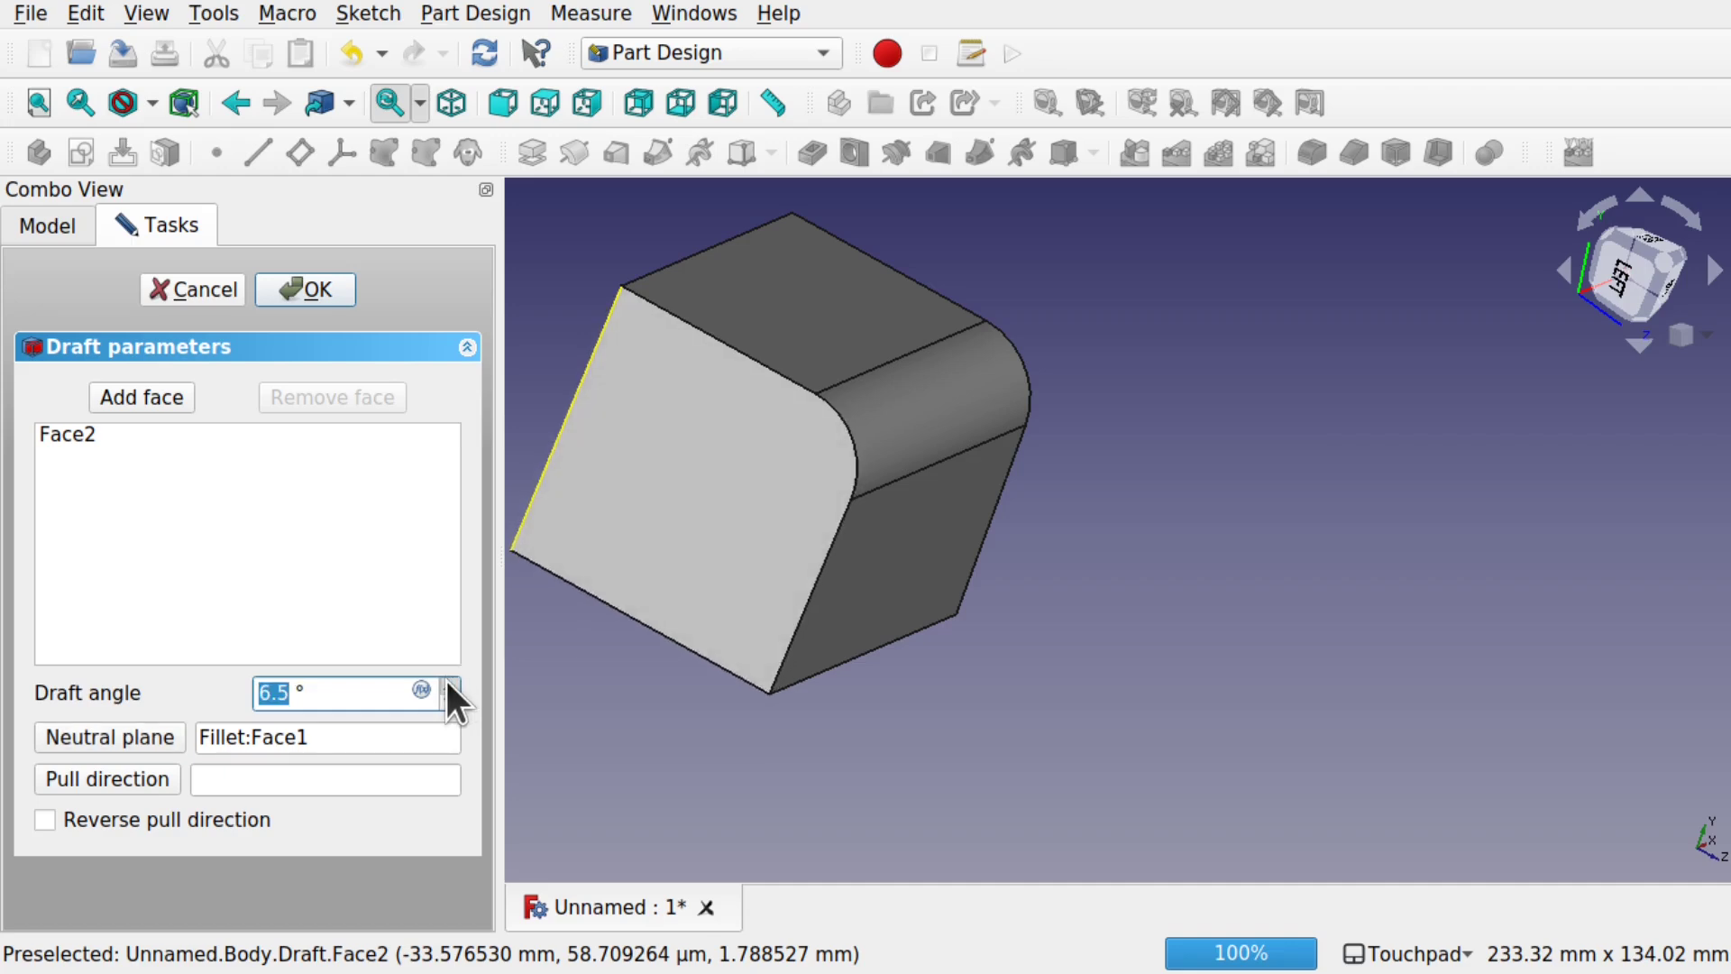
{"action": "scroll", "coordinate": [445, 678], "scroll_direction": "up", "scroll_amount": 9}
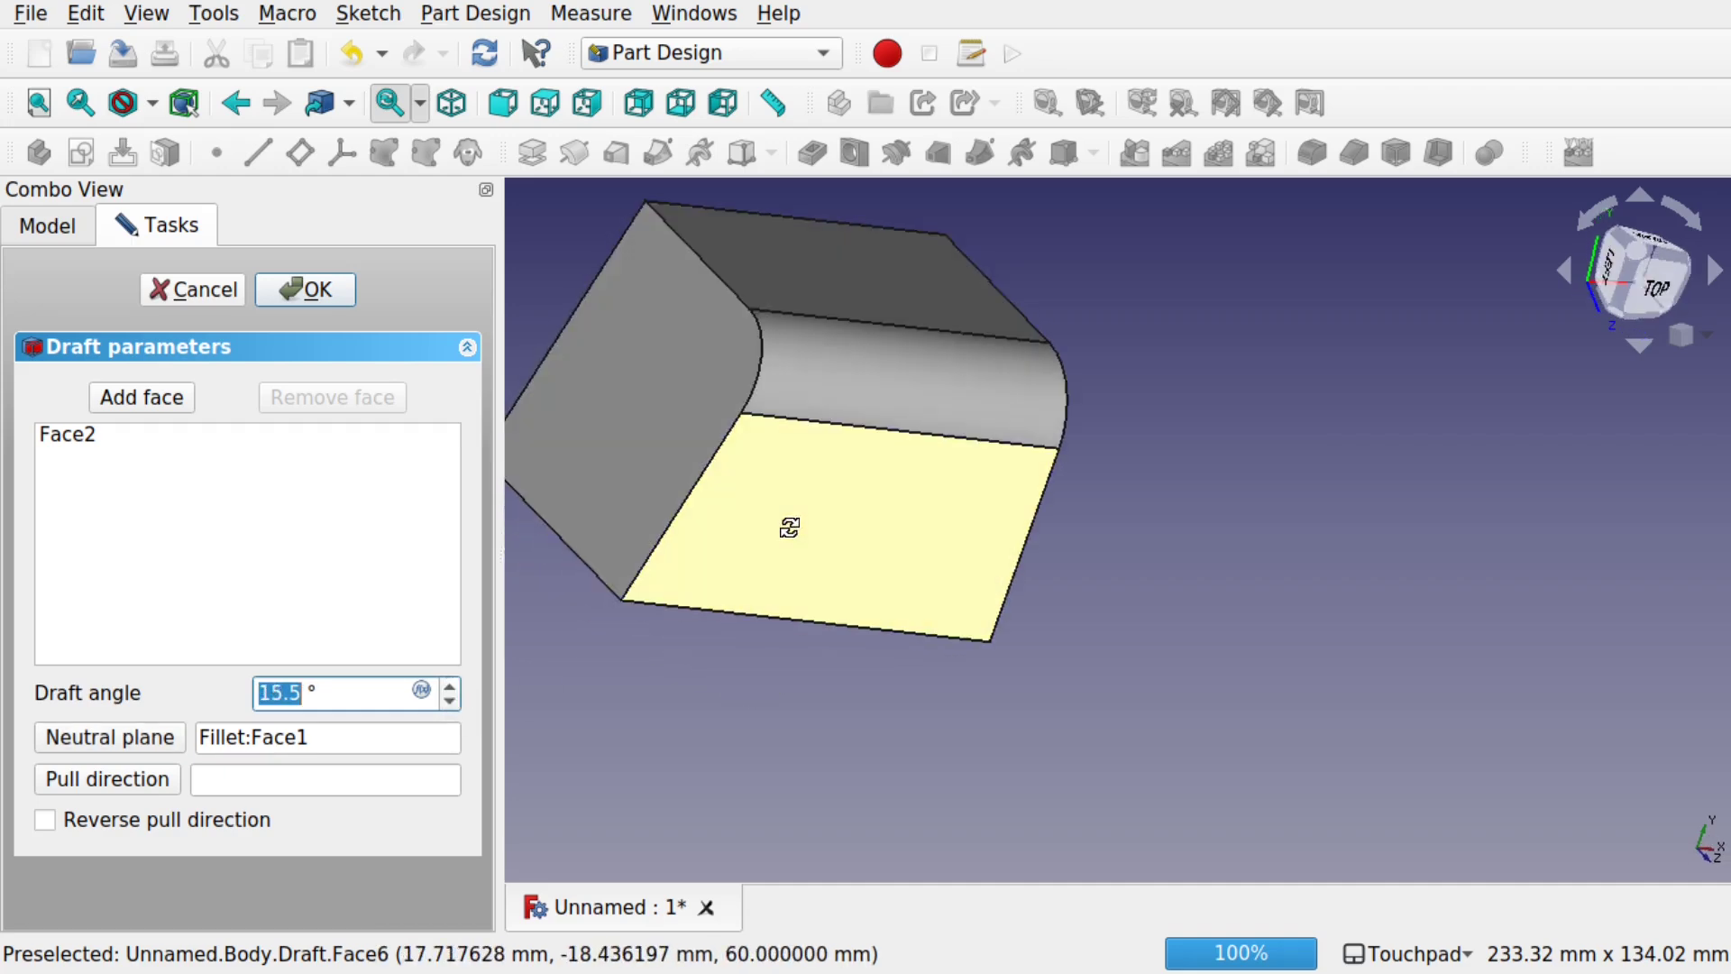
{"action": "left_click_drag", "start_coordinate": [788, 527], "coordinate": [744, 501]}
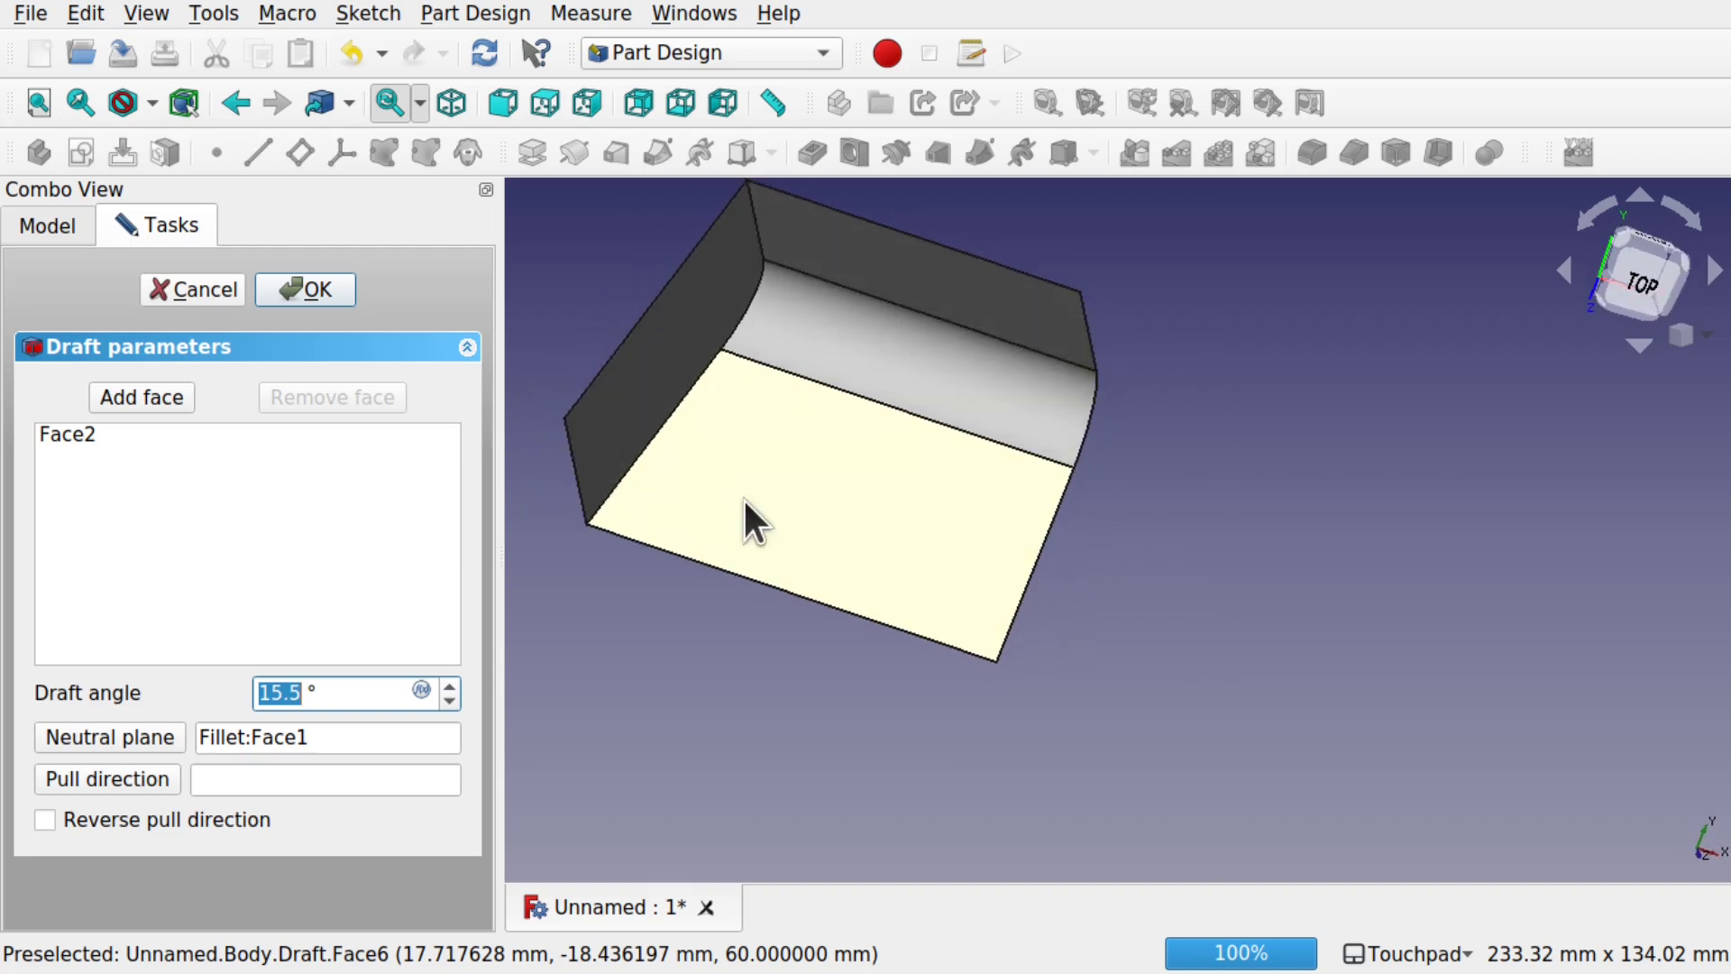
- Discard the previous draft and start a new Draft on Face6 at 15.5°
{"action": "left_click", "coordinate": [204, 289]}
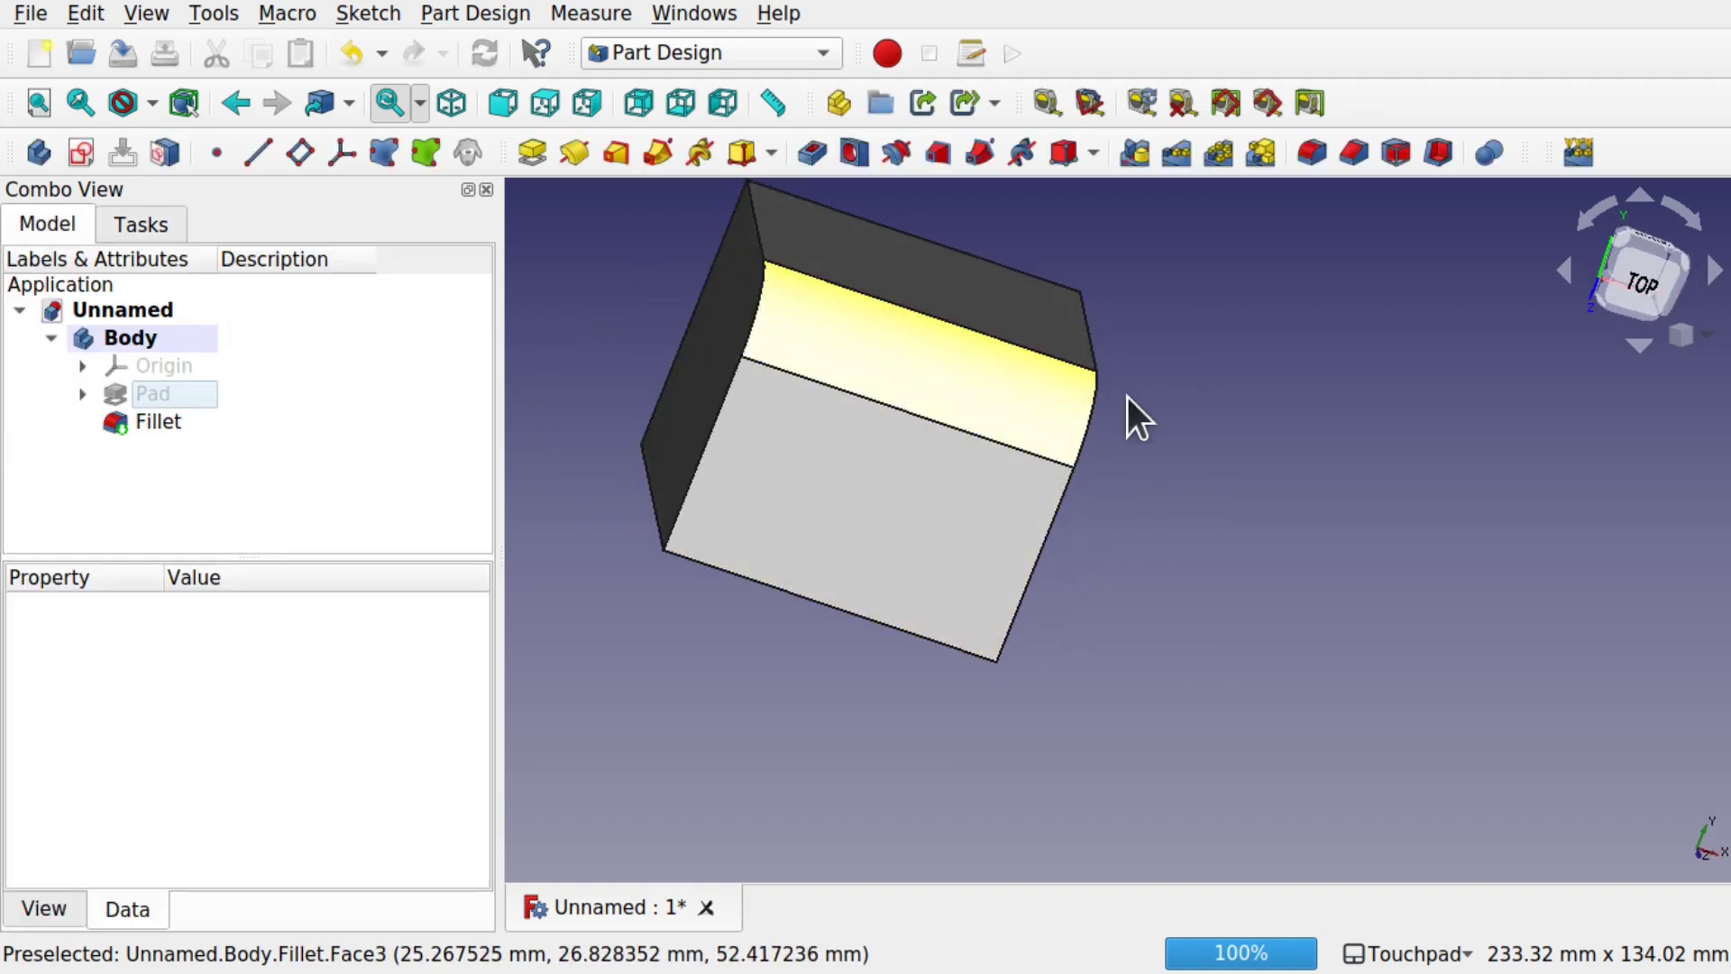
{"action": "left_click", "coordinate": [887, 493]}
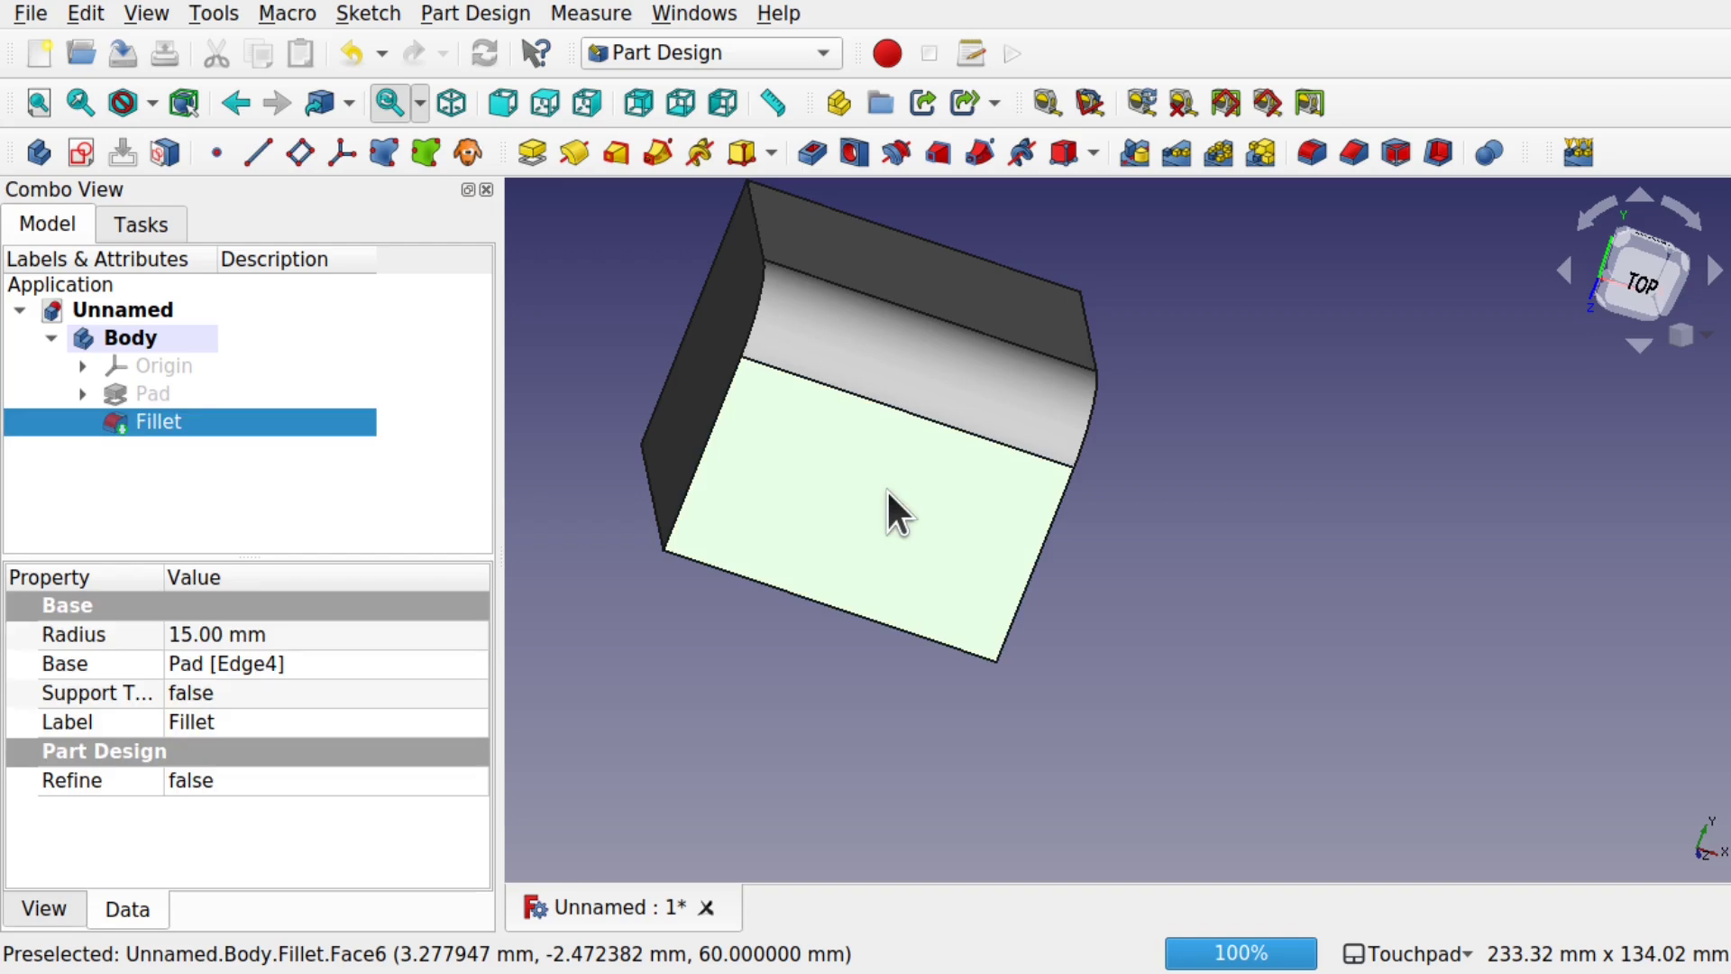
{"action": "left_click", "coordinate": [1398, 153]}
{"action": "left_click_drag", "start_coordinate": [989, 361], "coordinate": [494, 729], "text": "alt"}
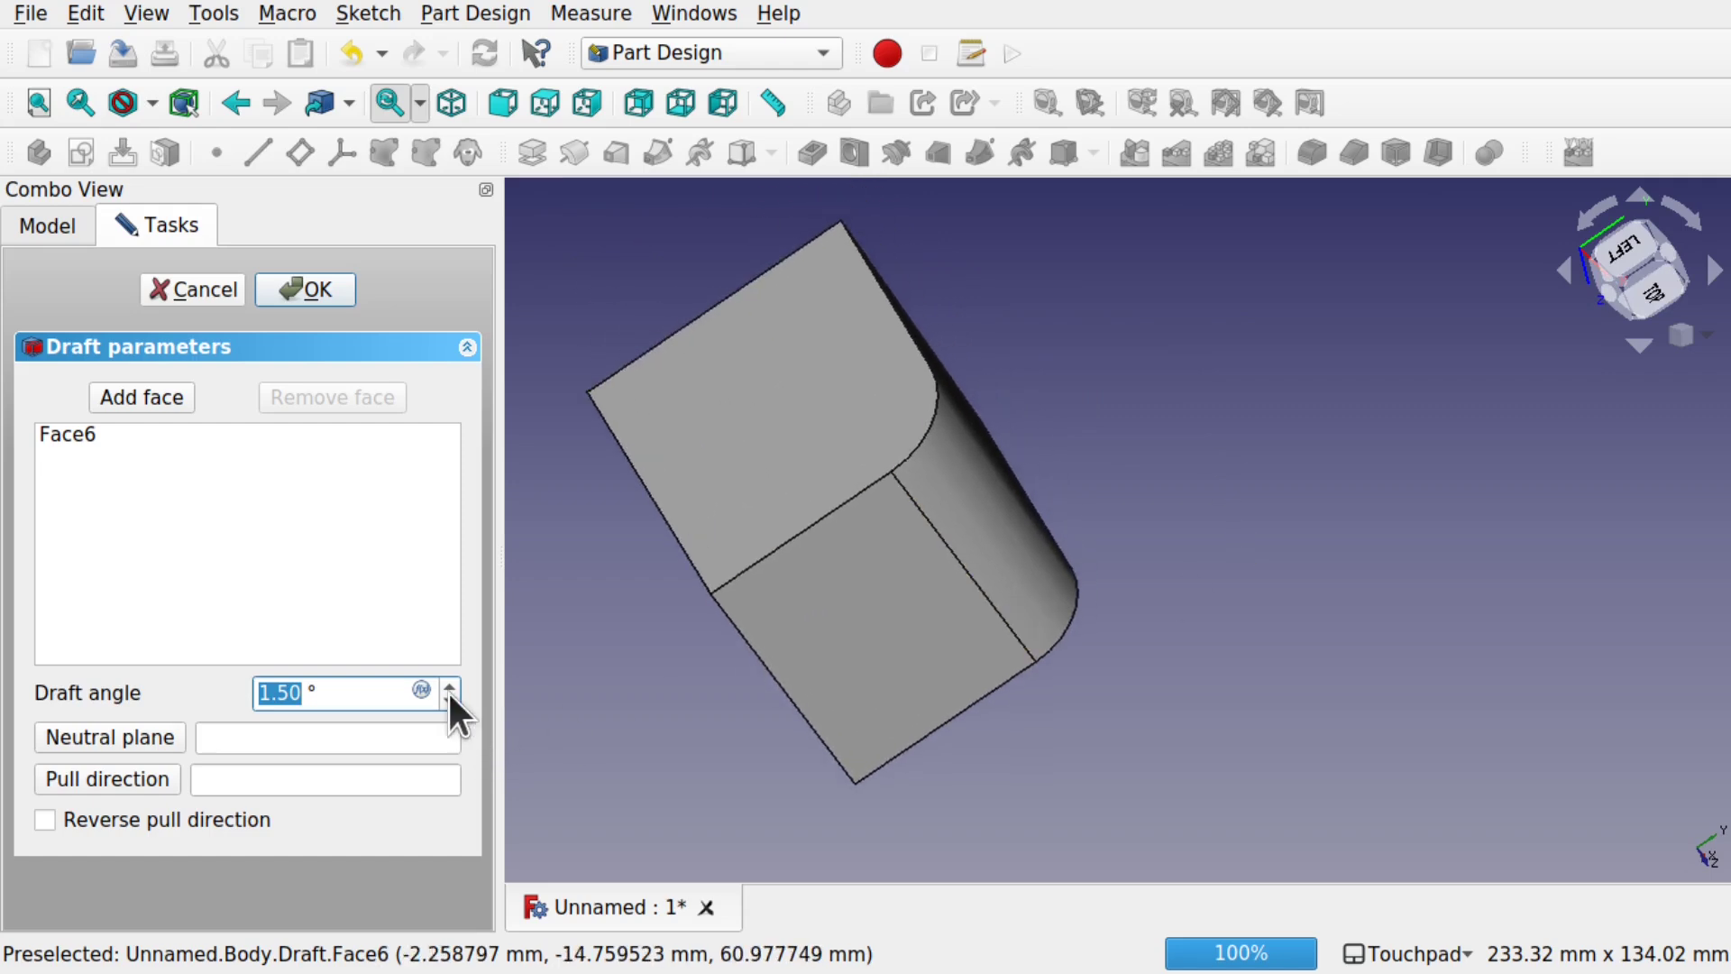
{"action": "scroll", "coordinate": [451, 680], "scroll_direction": "up", "scroll_amount": 10}
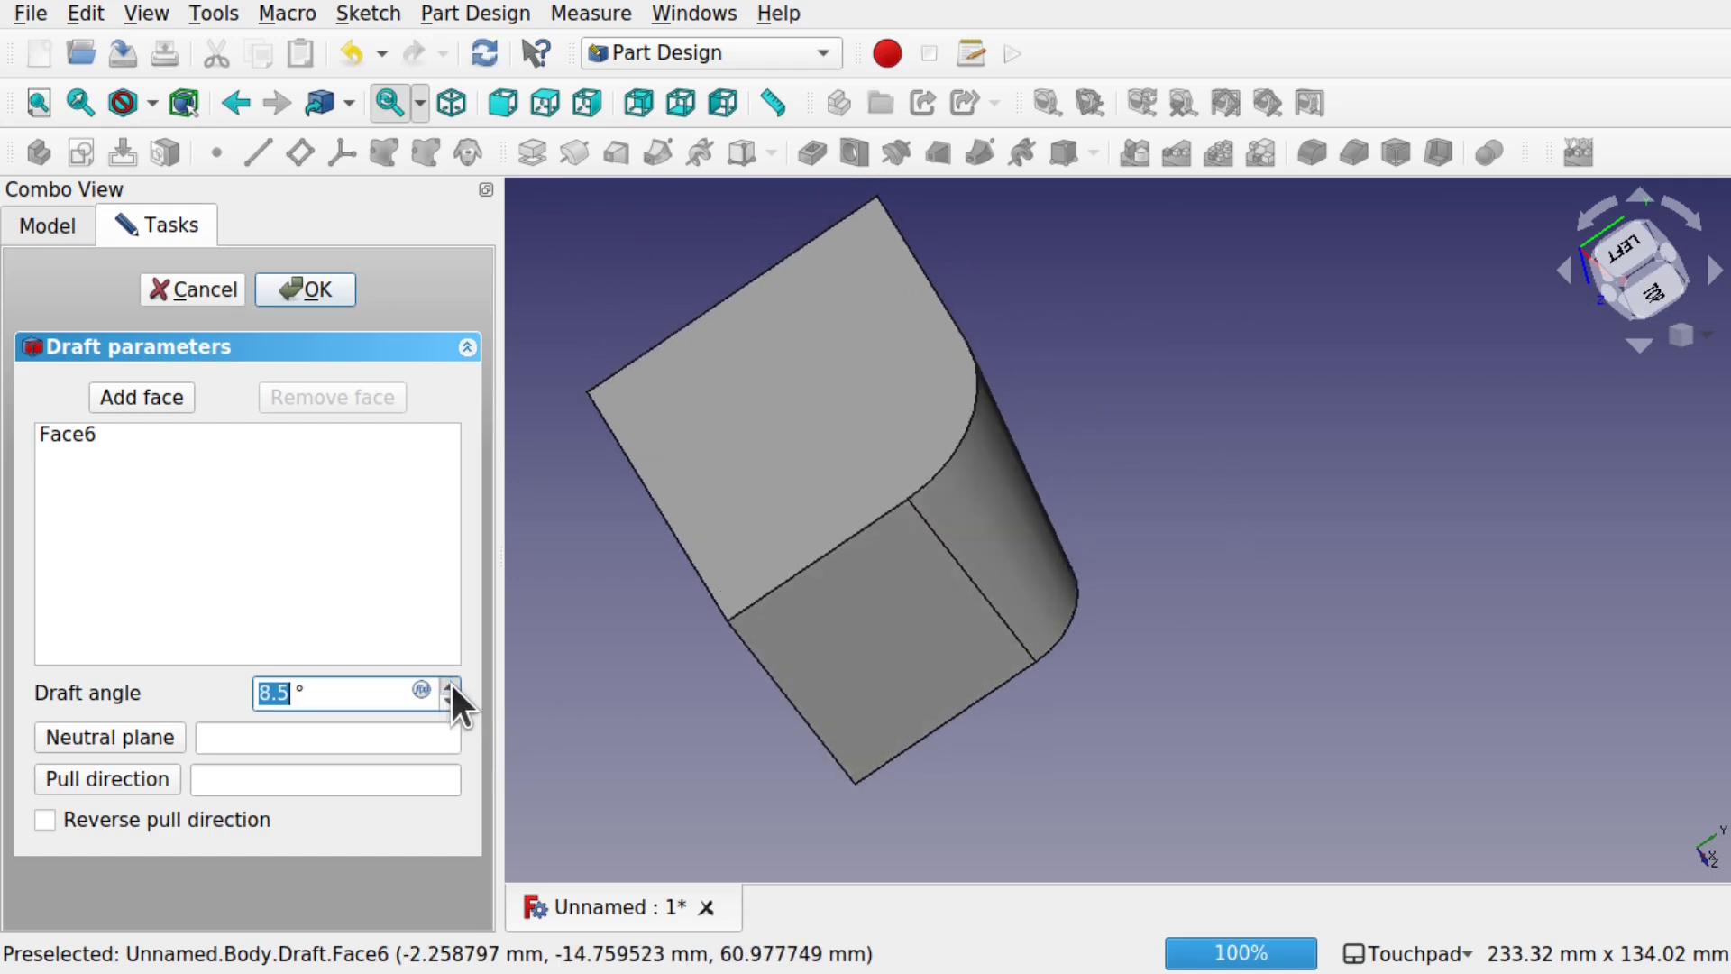
{"action": "scroll", "coordinate": [451, 680], "scroll_direction": "up", "scroll_amount": 4}
{"action": "left_click_drag", "start_coordinate": [1275, 420], "coordinate": [912, 340], "text": "alt"}
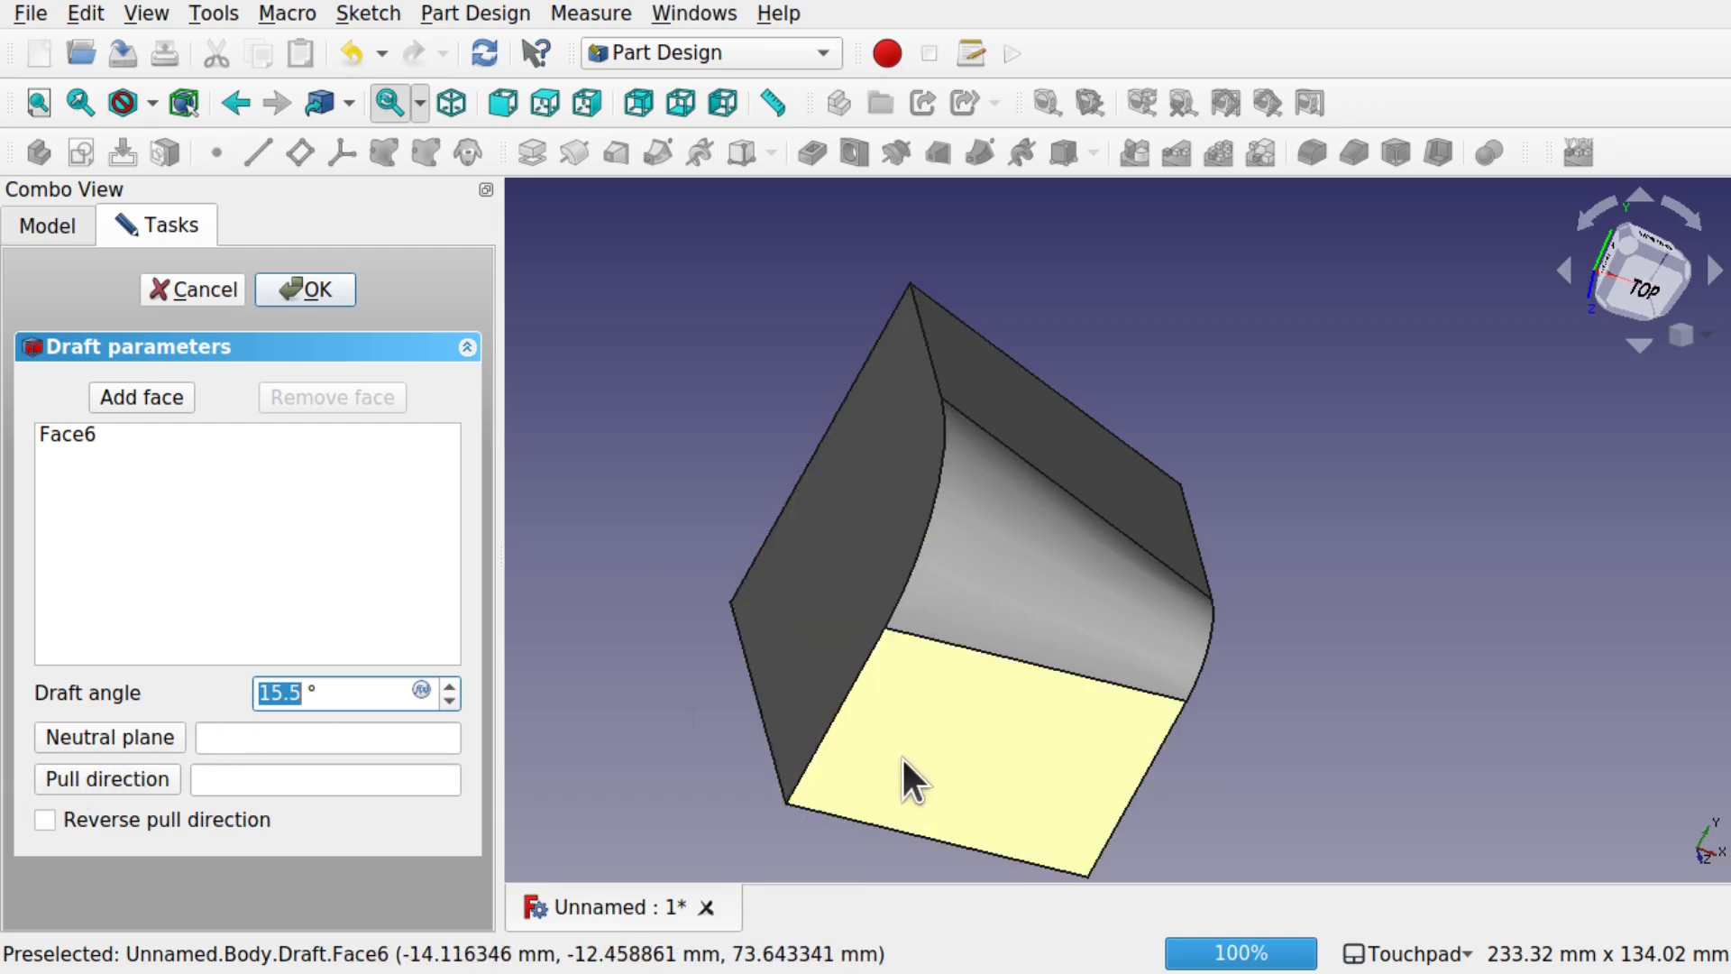
- Try the rounded top face Fillet:Face1 as neutral plane, inspect the result, then cancel the draft
{"action": "left_click", "coordinate": [137, 741]}
{"action": "left_click", "coordinate": [1024, 478]}
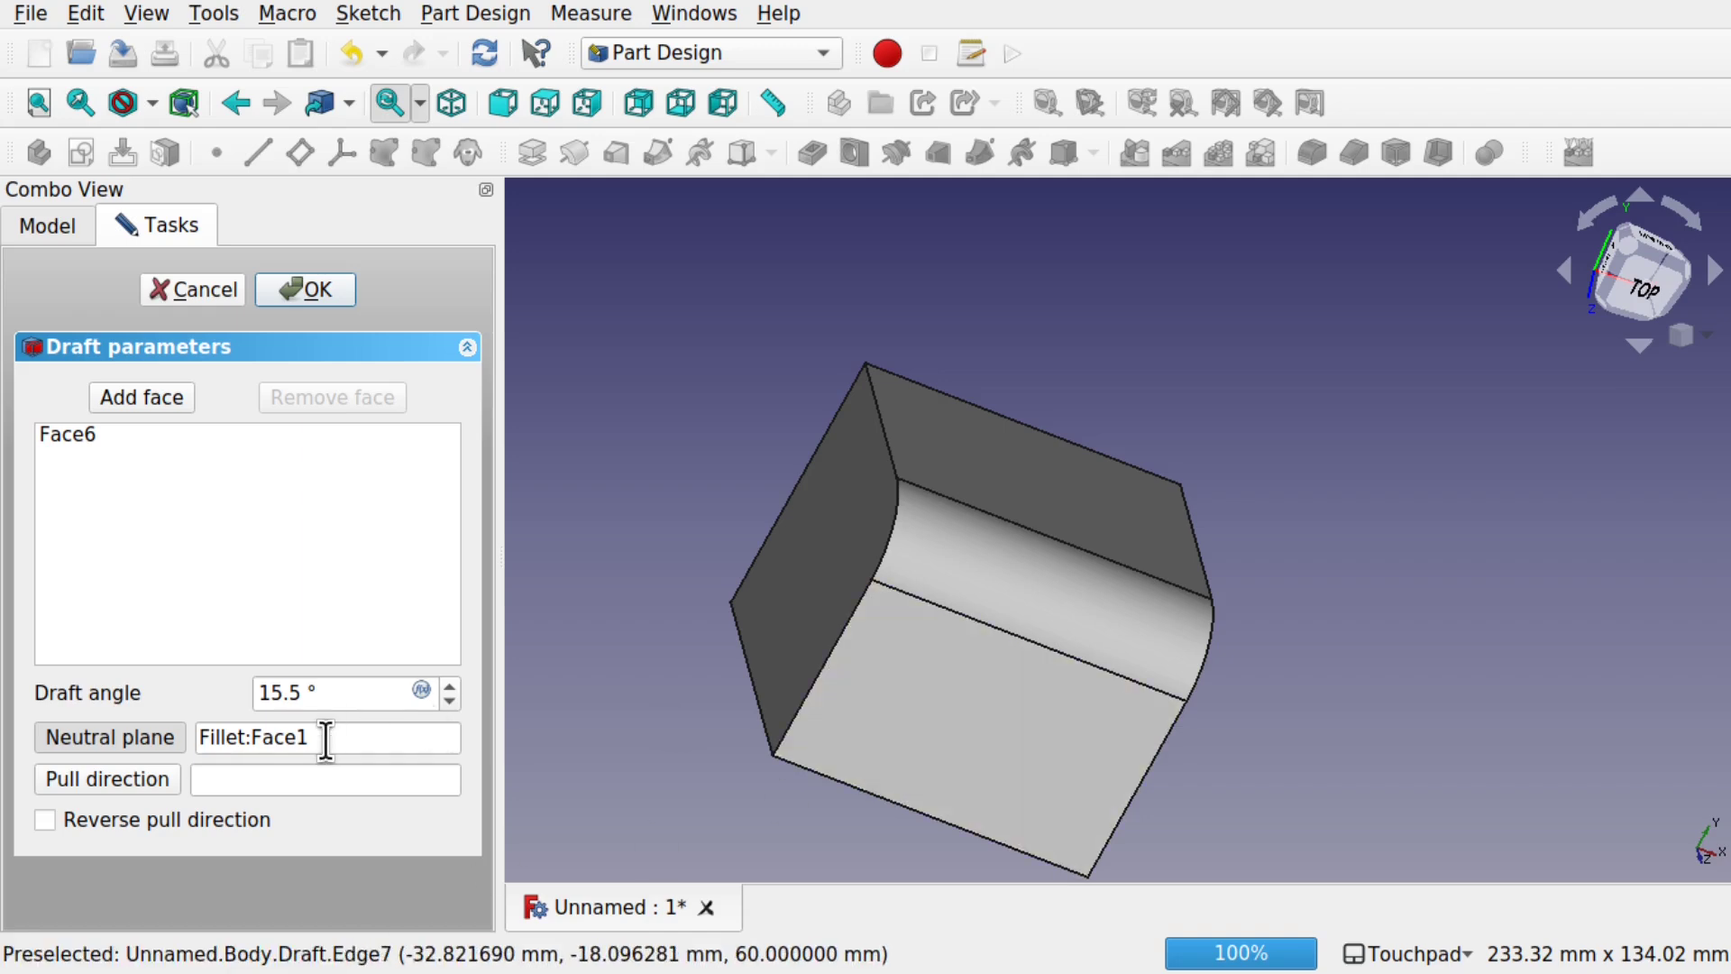
{"action": "left_click_drag", "start_coordinate": [599, 695], "coordinate": [1024, 649], "text": "alt"}
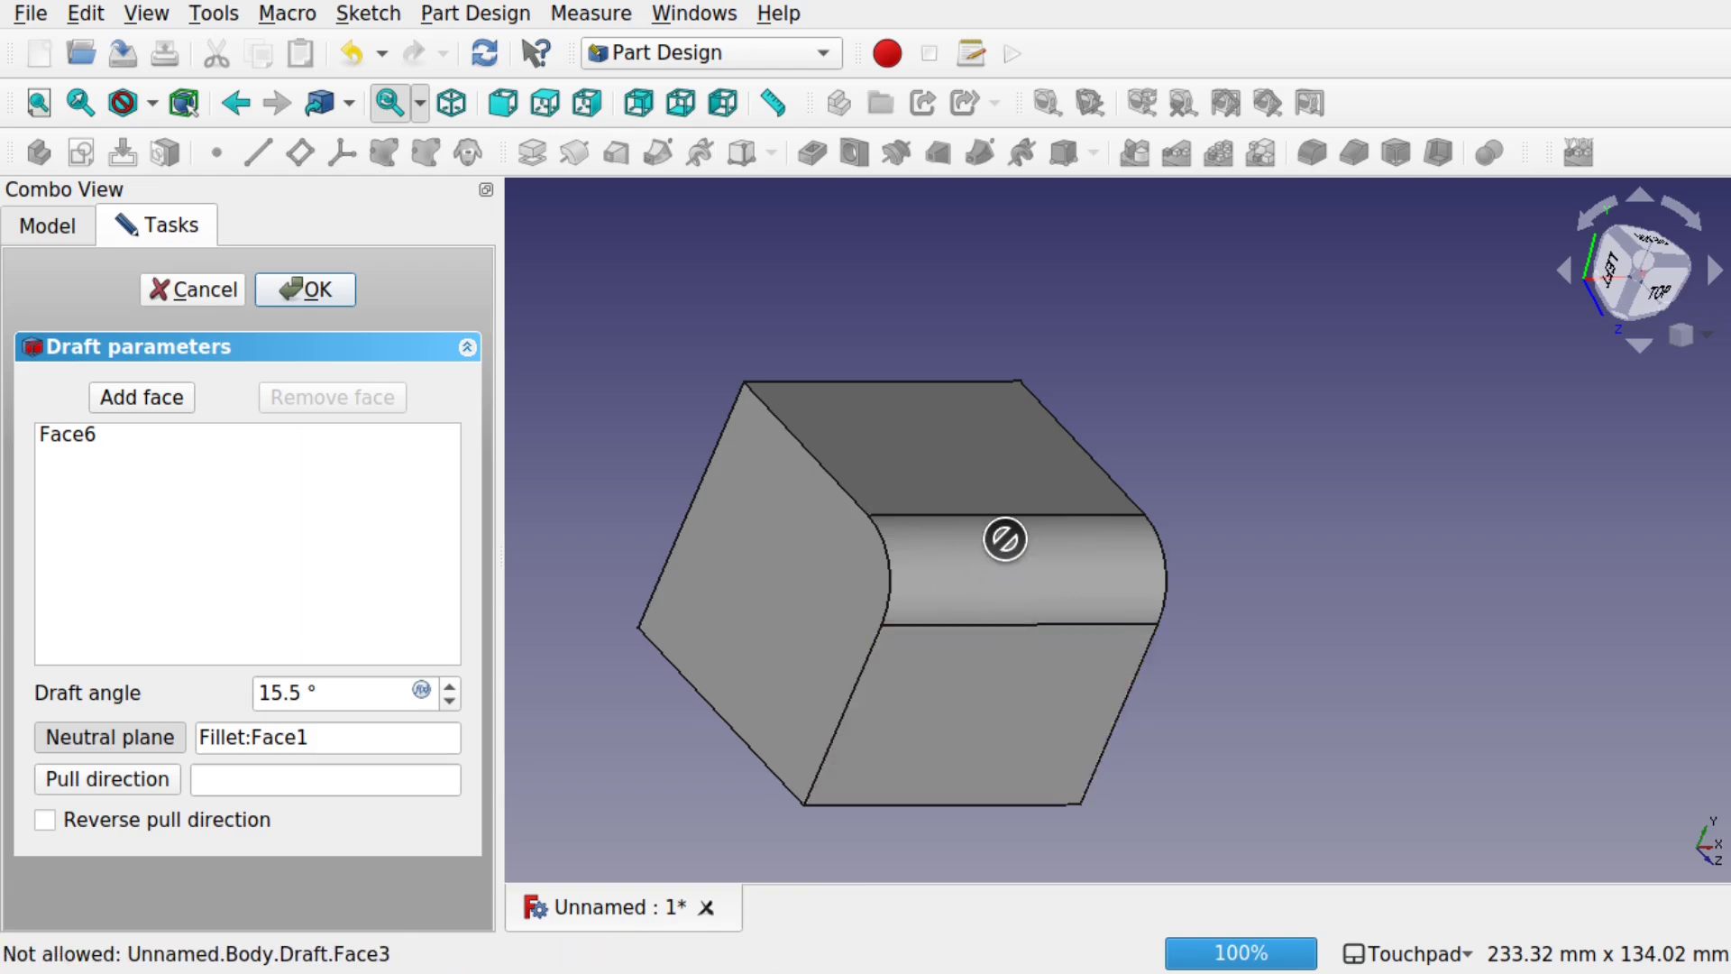
{"action": "left_click_drag", "start_coordinate": [1016, 596], "coordinate": [991, 701], "text": "alt"}
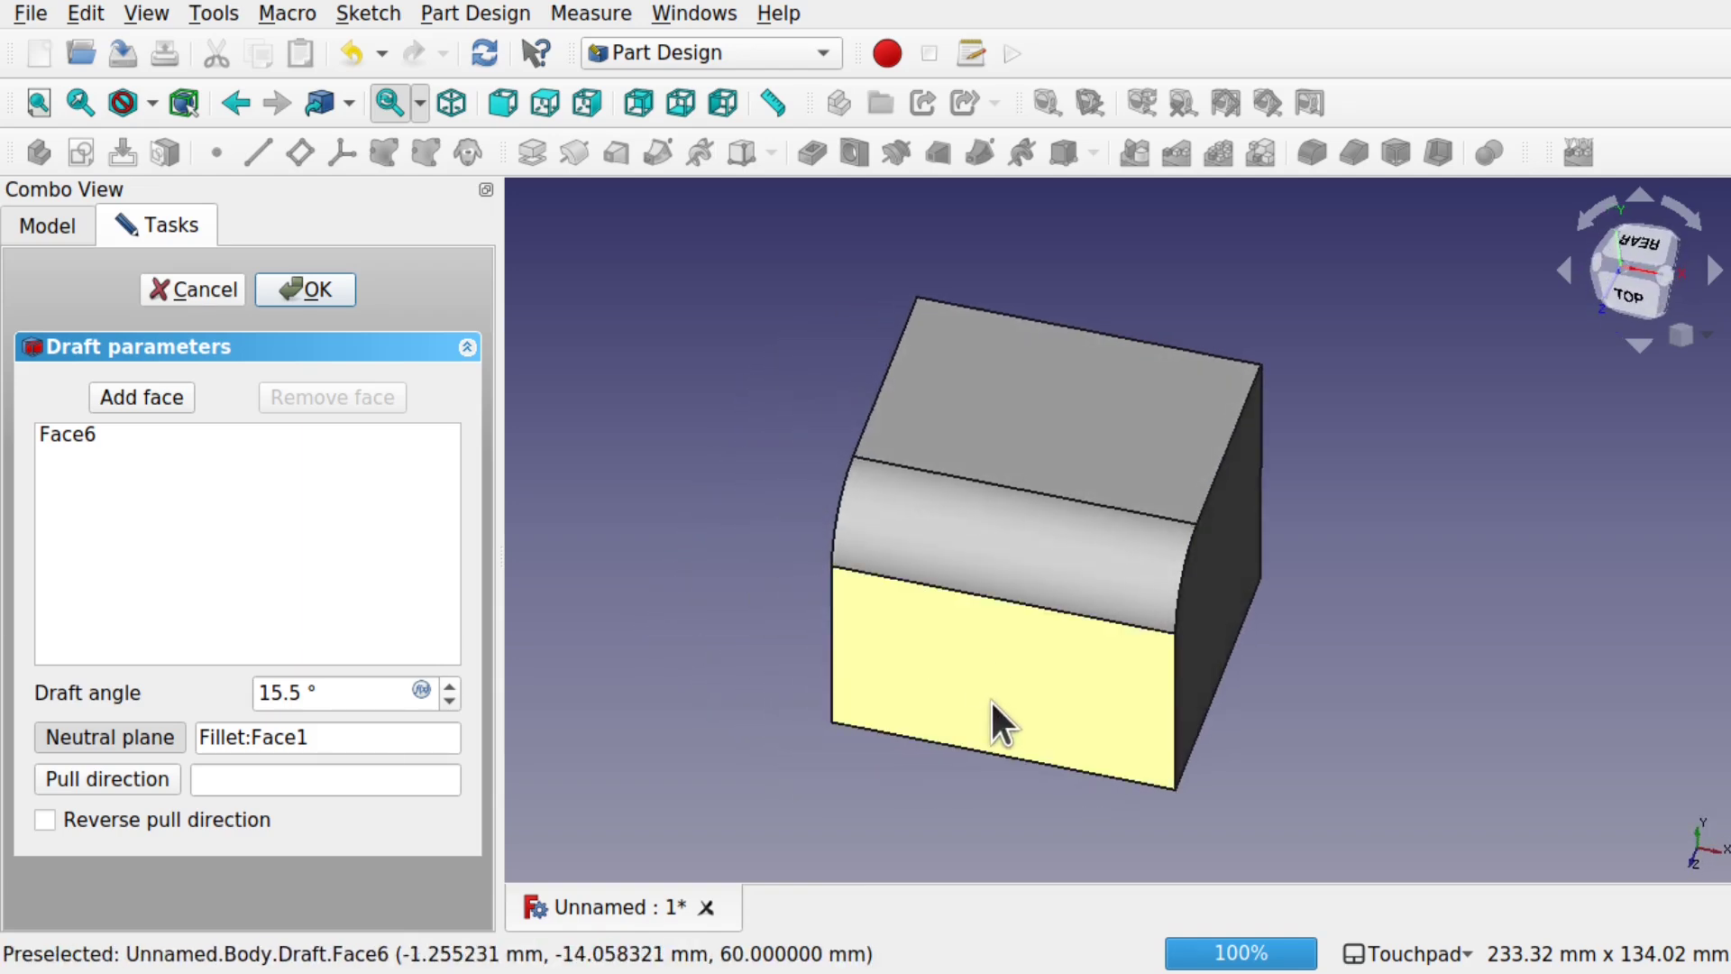
{"action": "left_click_drag", "start_coordinate": [1063, 568], "coordinate": [971, 735], "text": "alt"}
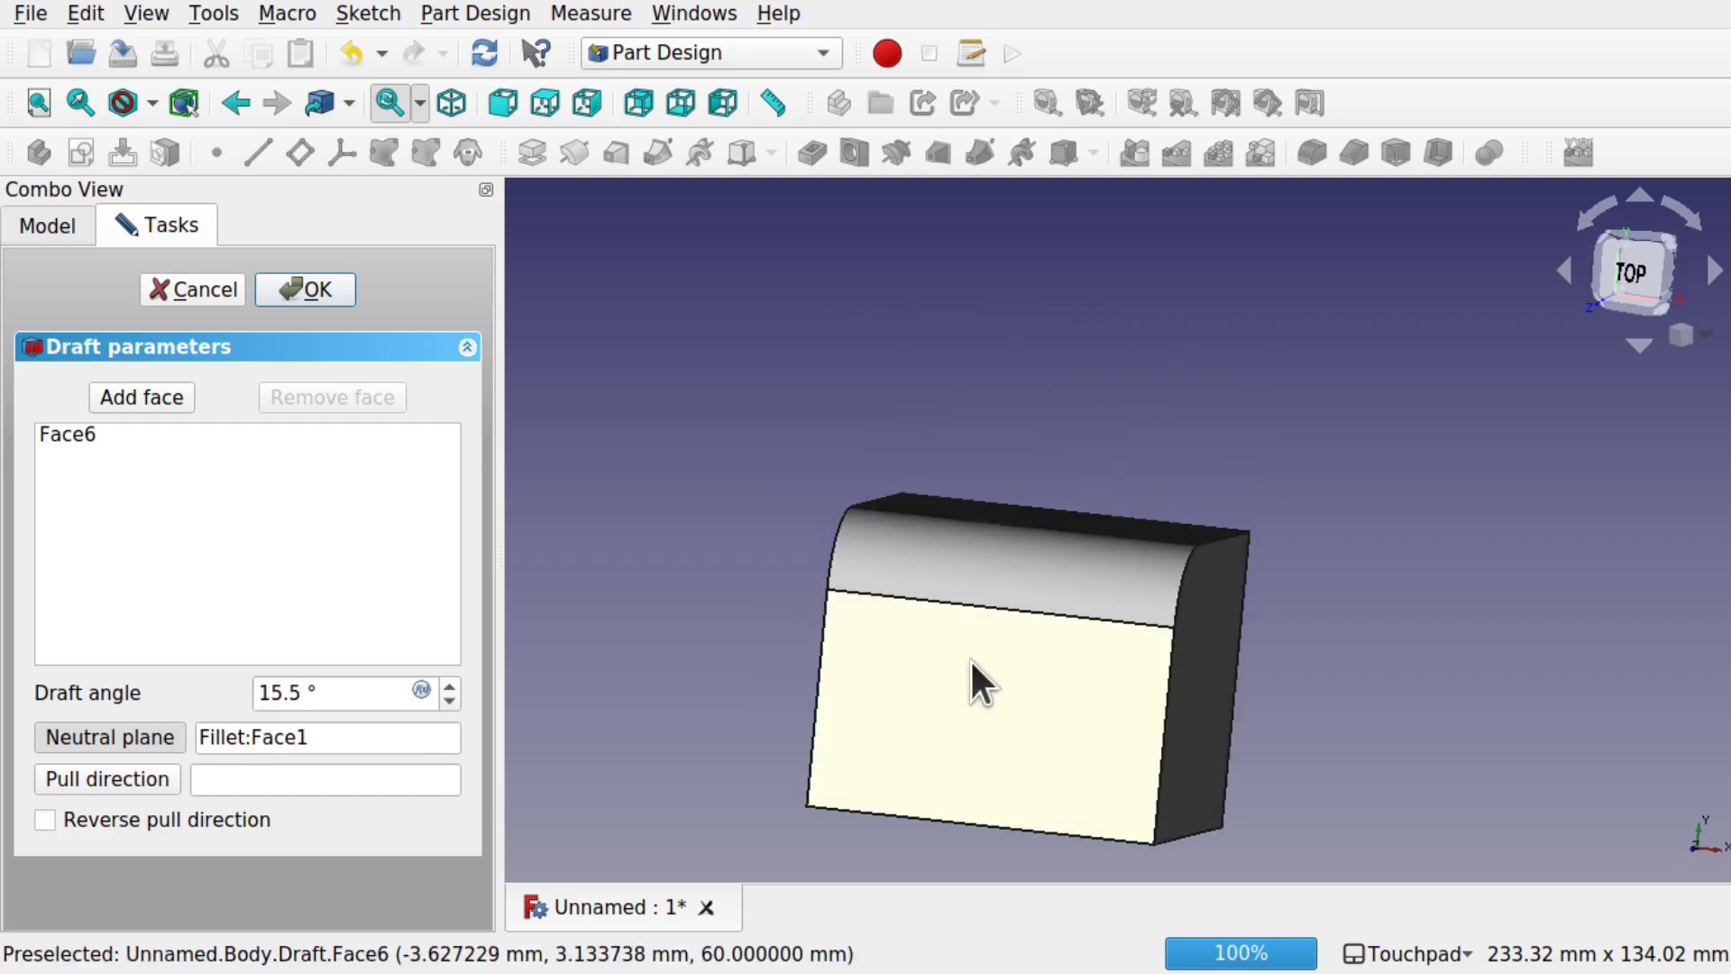
{"action": "left_click_drag", "start_coordinate": [970, 660], "coordinate": [1182, 659], "text": "alt"}
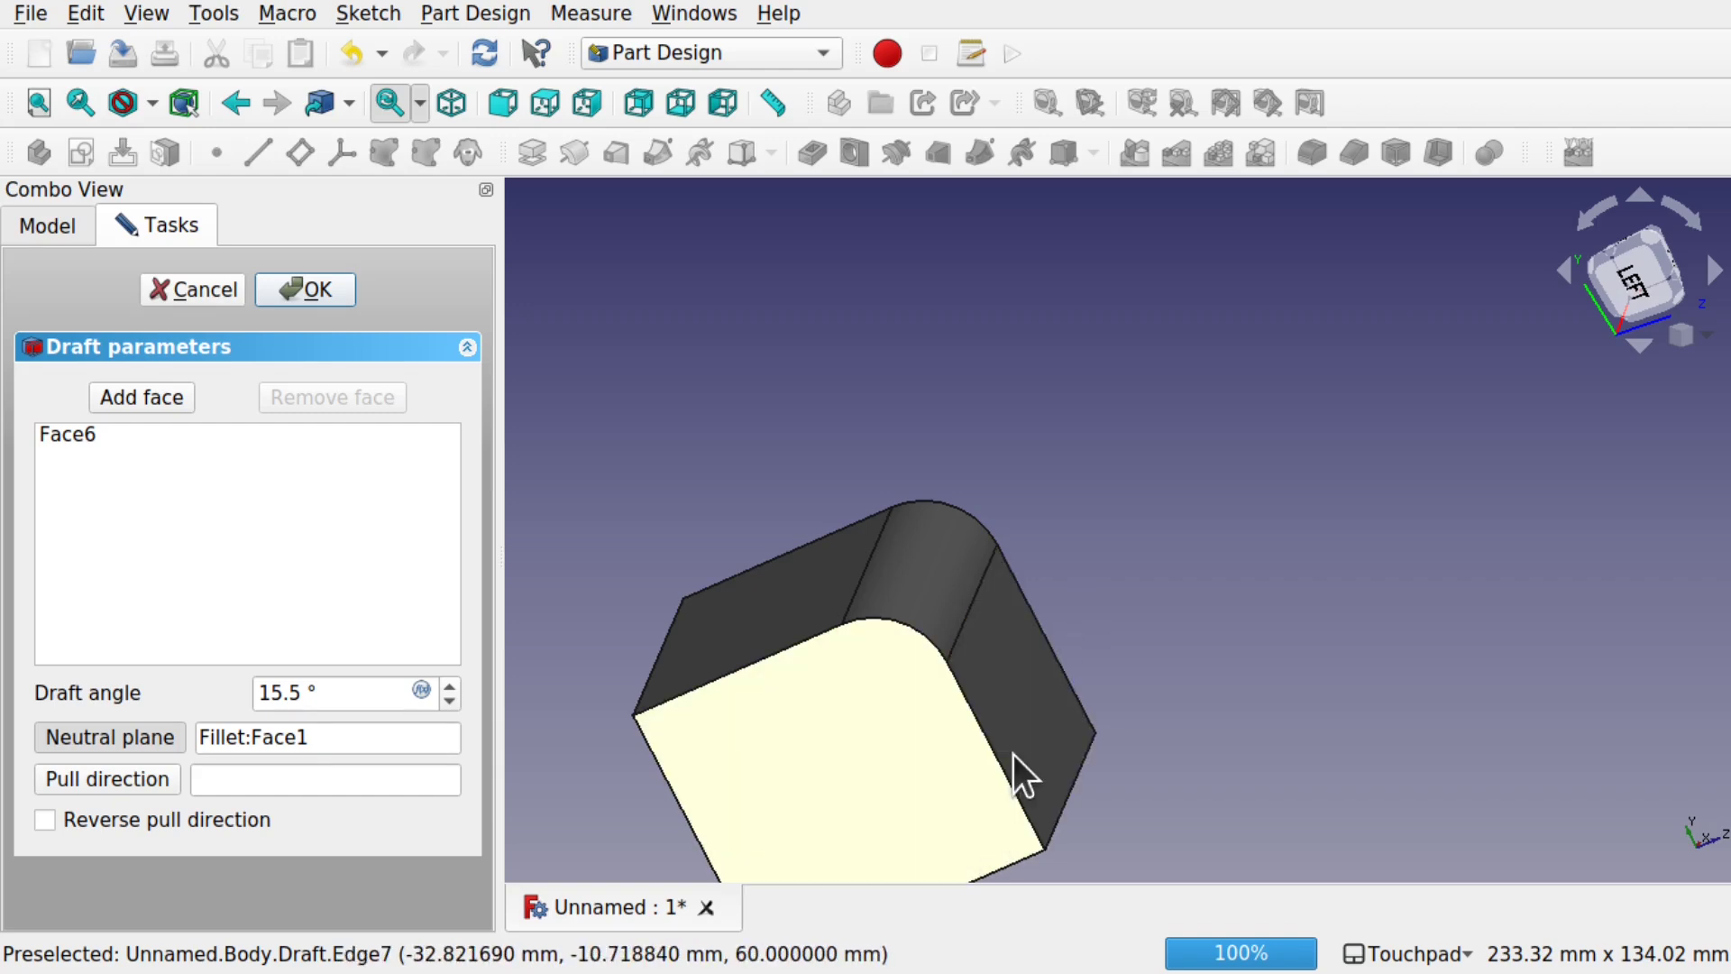
{"action": "middle_click_drag", "start_coordinate": [1001, 687], "coordinate": [1114, 610]}
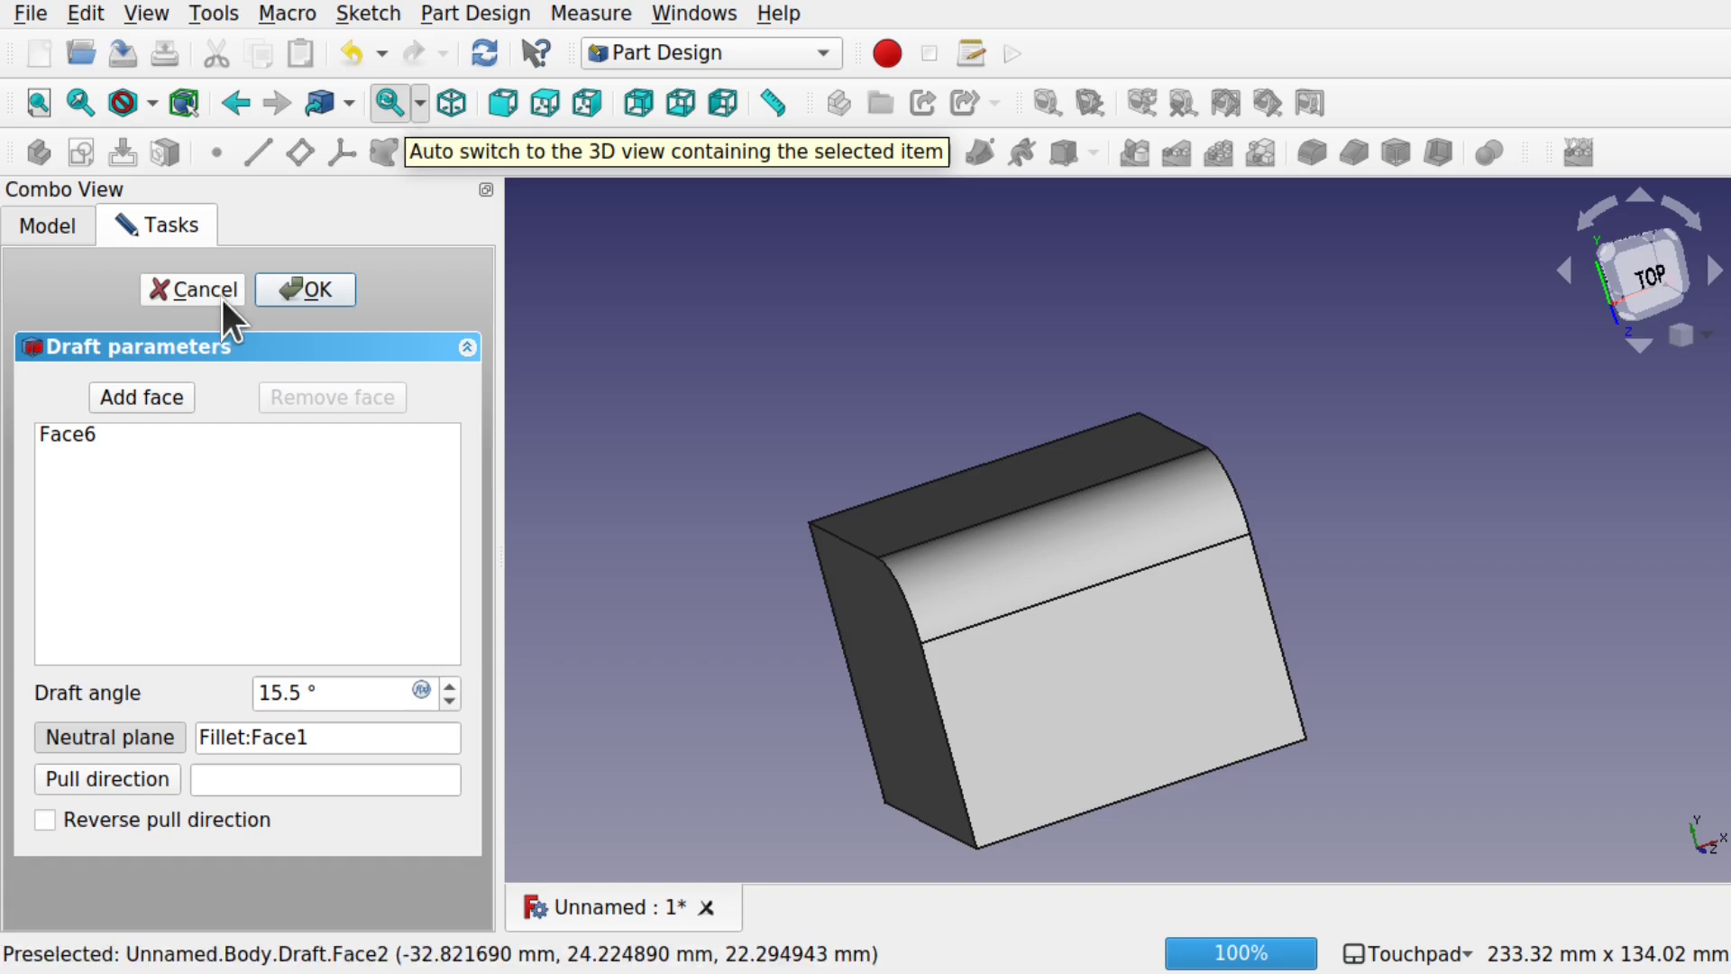
{"action": "left_click", "coordinate": [195, 289]}
- Delete the Fillet and draft the Pad's Face6 at 31.5° with Pad:Face1 as neutral plane
{"action": "left_click", "coordinate": [155, 416]}
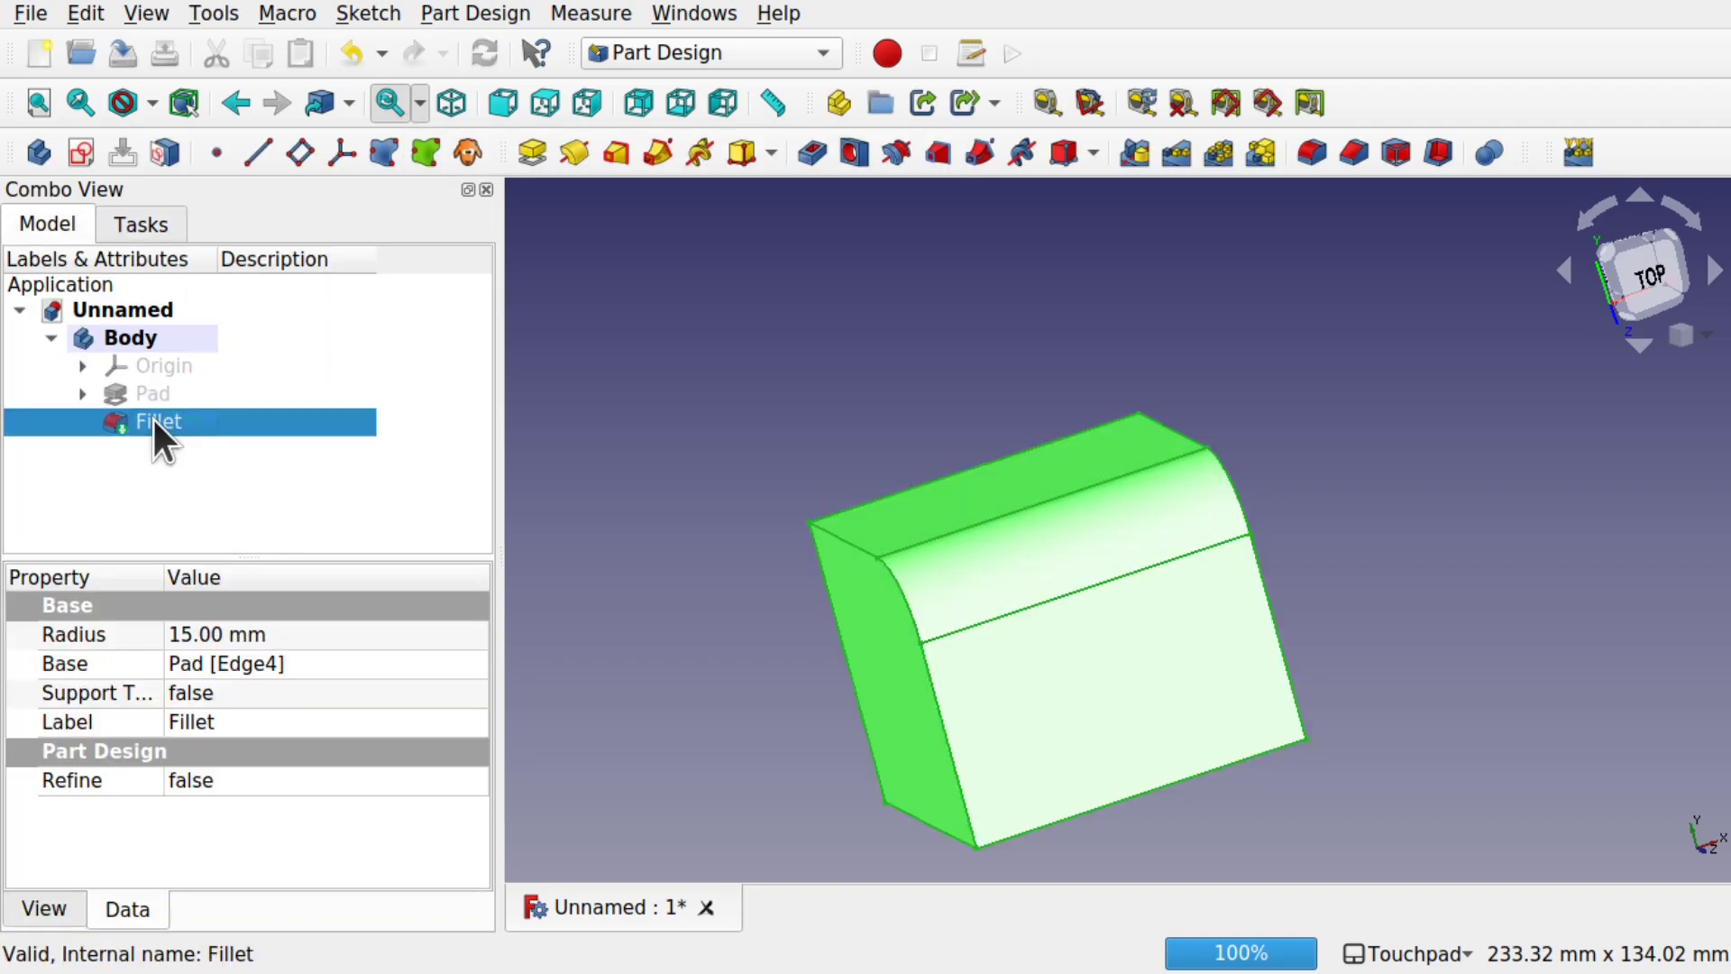
{"action": "key", "text": "Delete"}
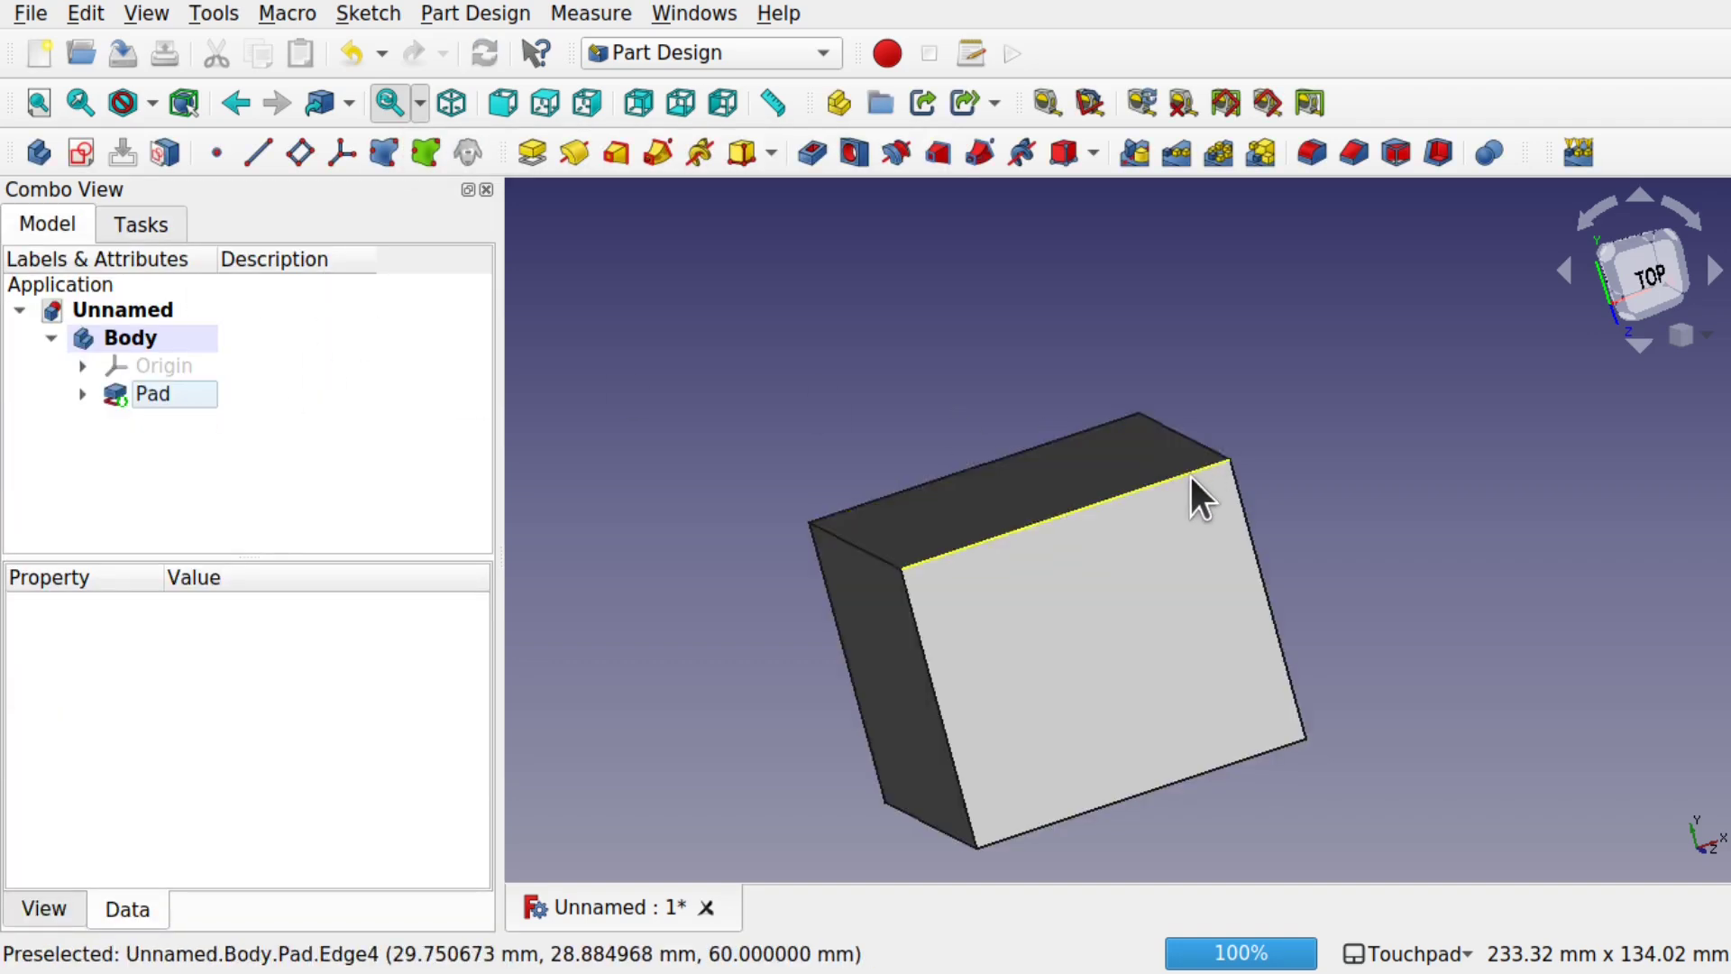
{"action": "left_click", "coordinate": [1084, 584]}
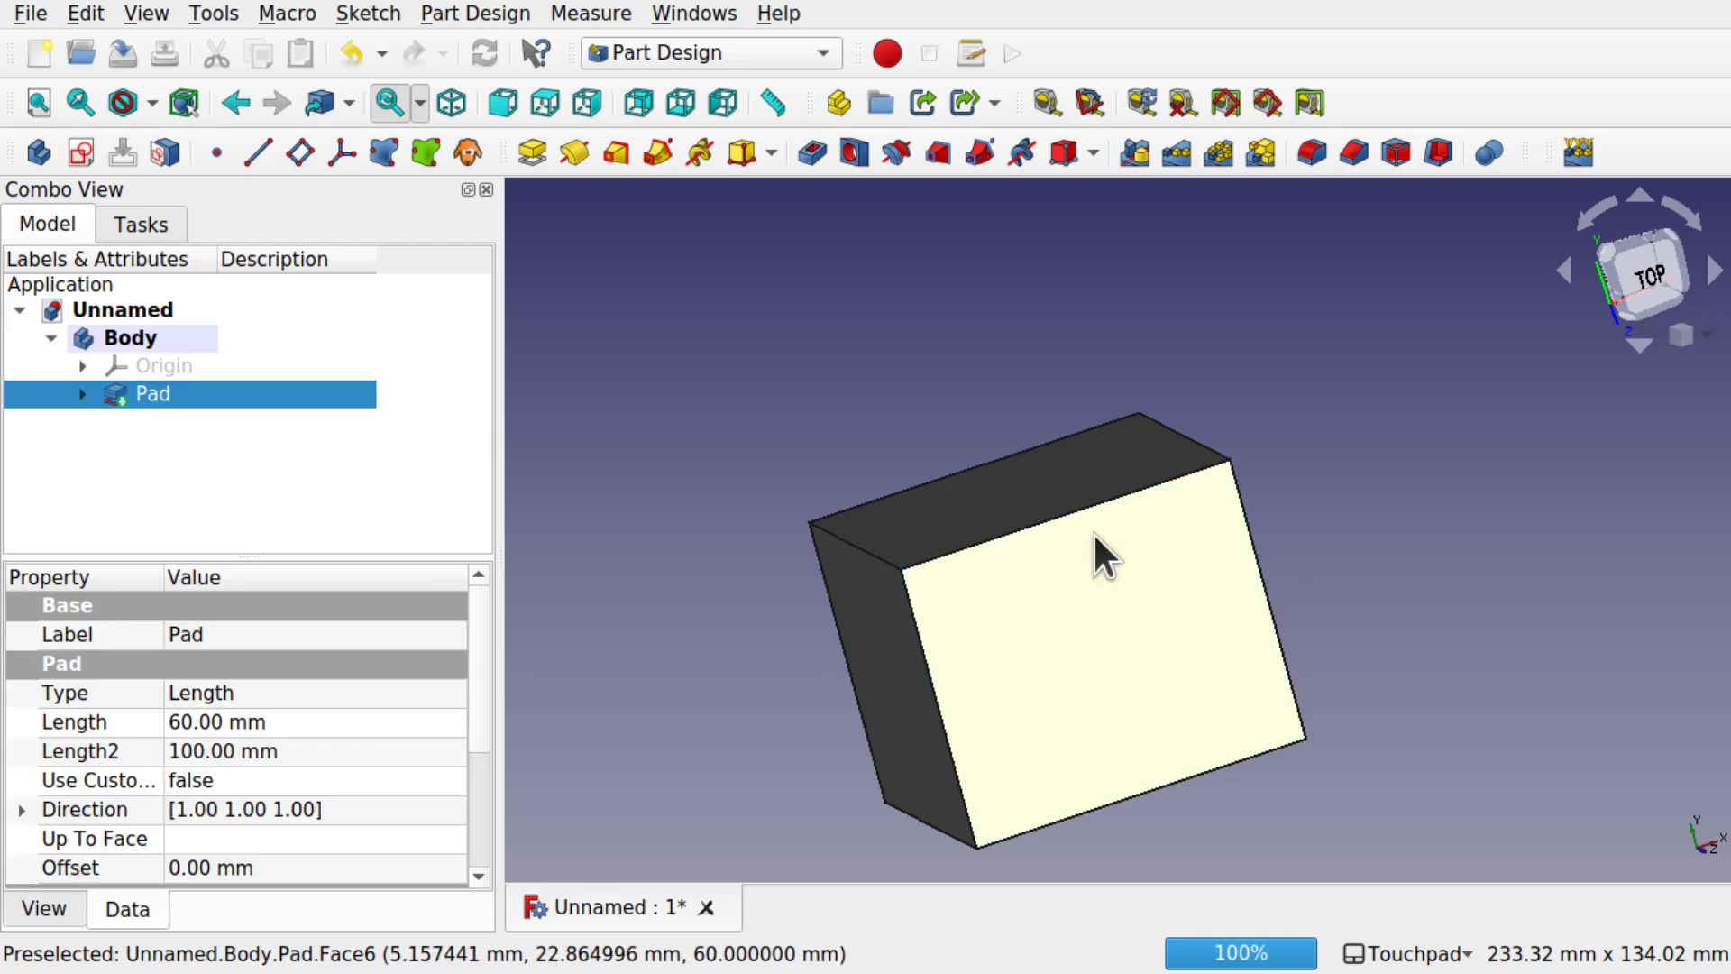
{"action": "left_click", "coordinate": [1393, 153]}
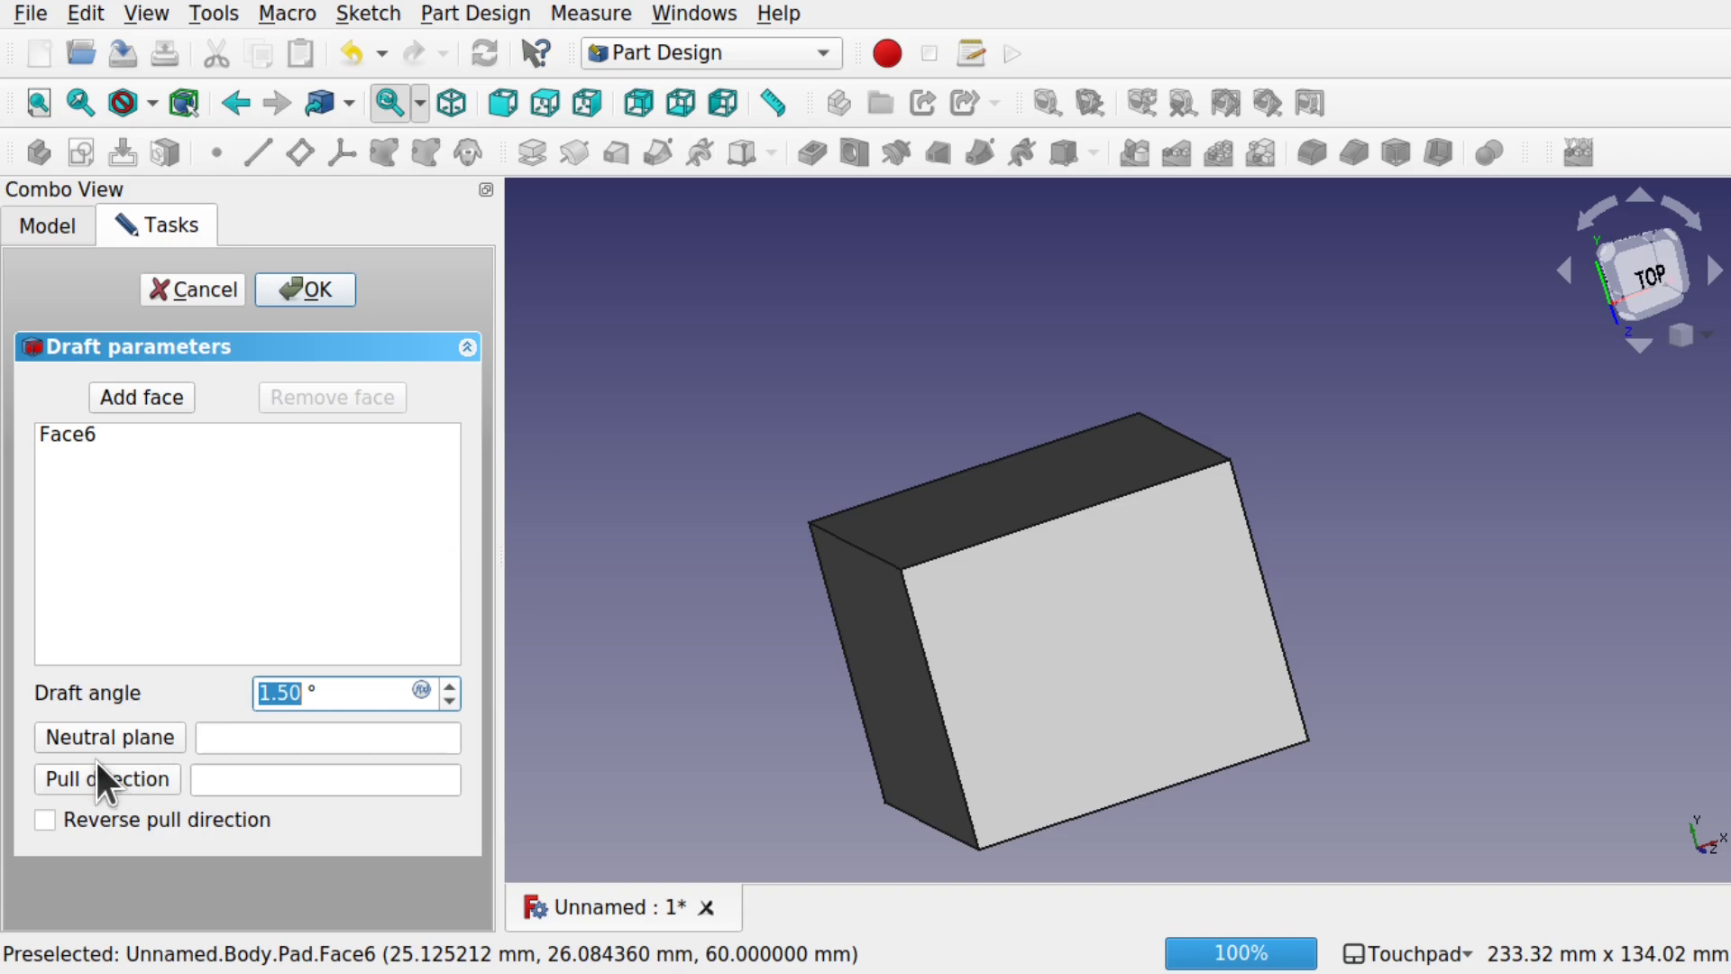
{"action": "left_click", "coordinate": [105, 737]}
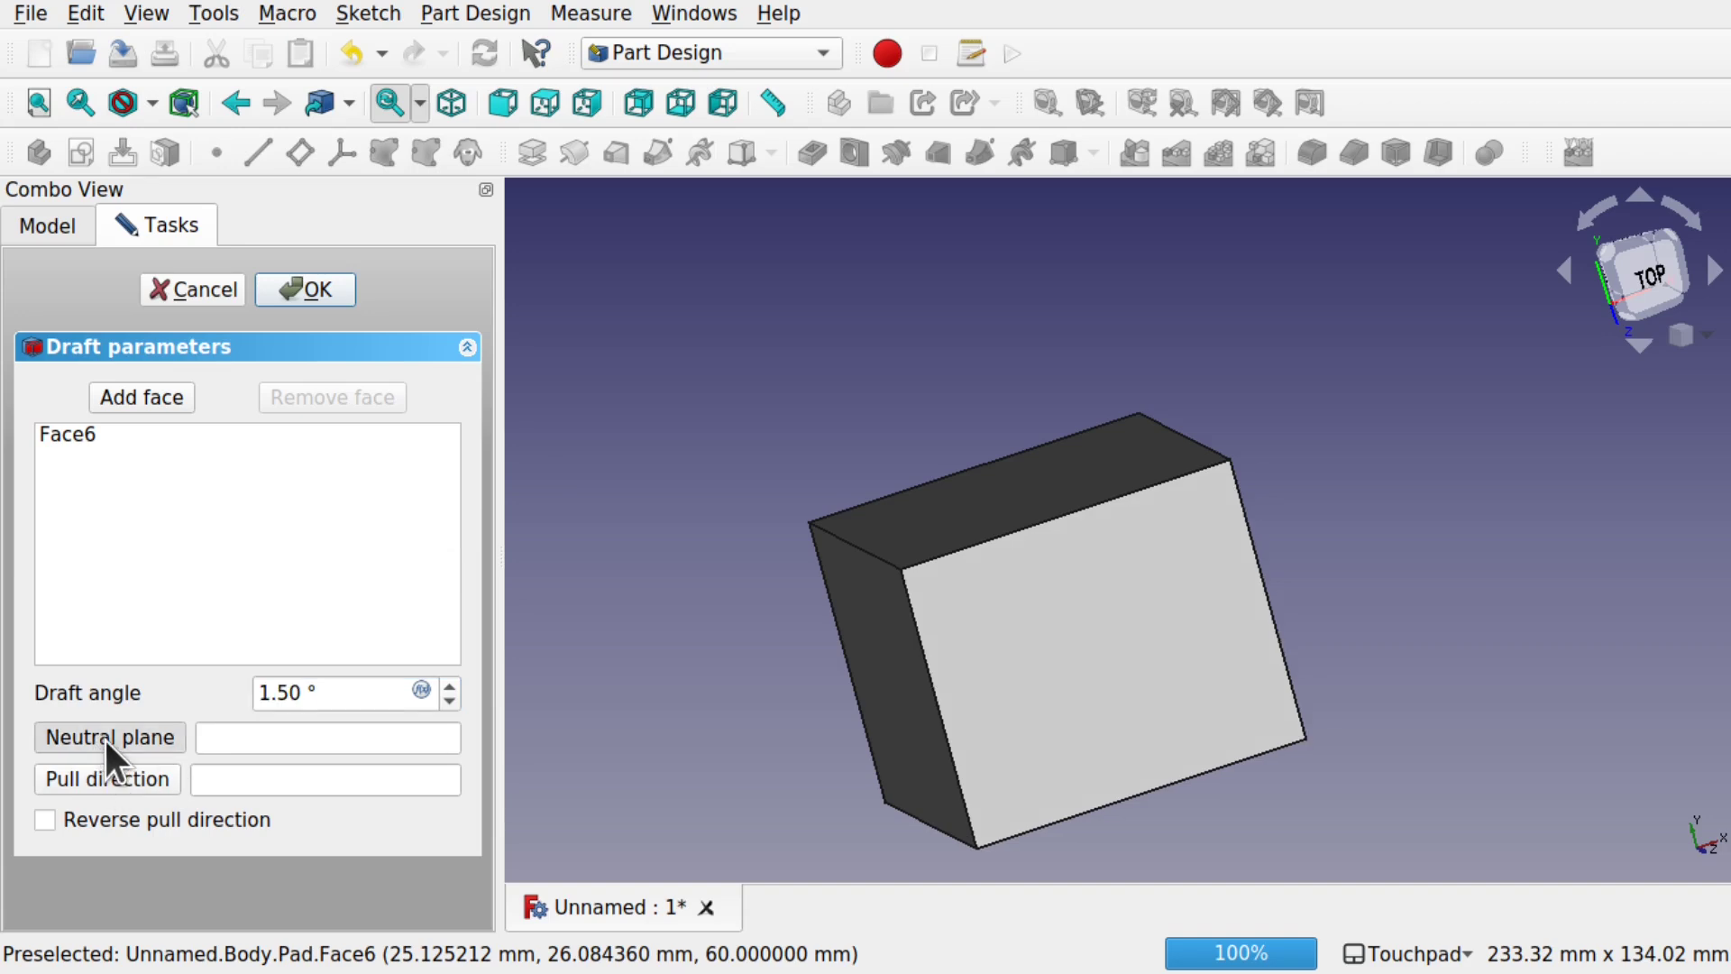
{"action": "left_click", "coordinate": [933, 508]}
{"action": "left_click", "coordinate": [443, 683]}
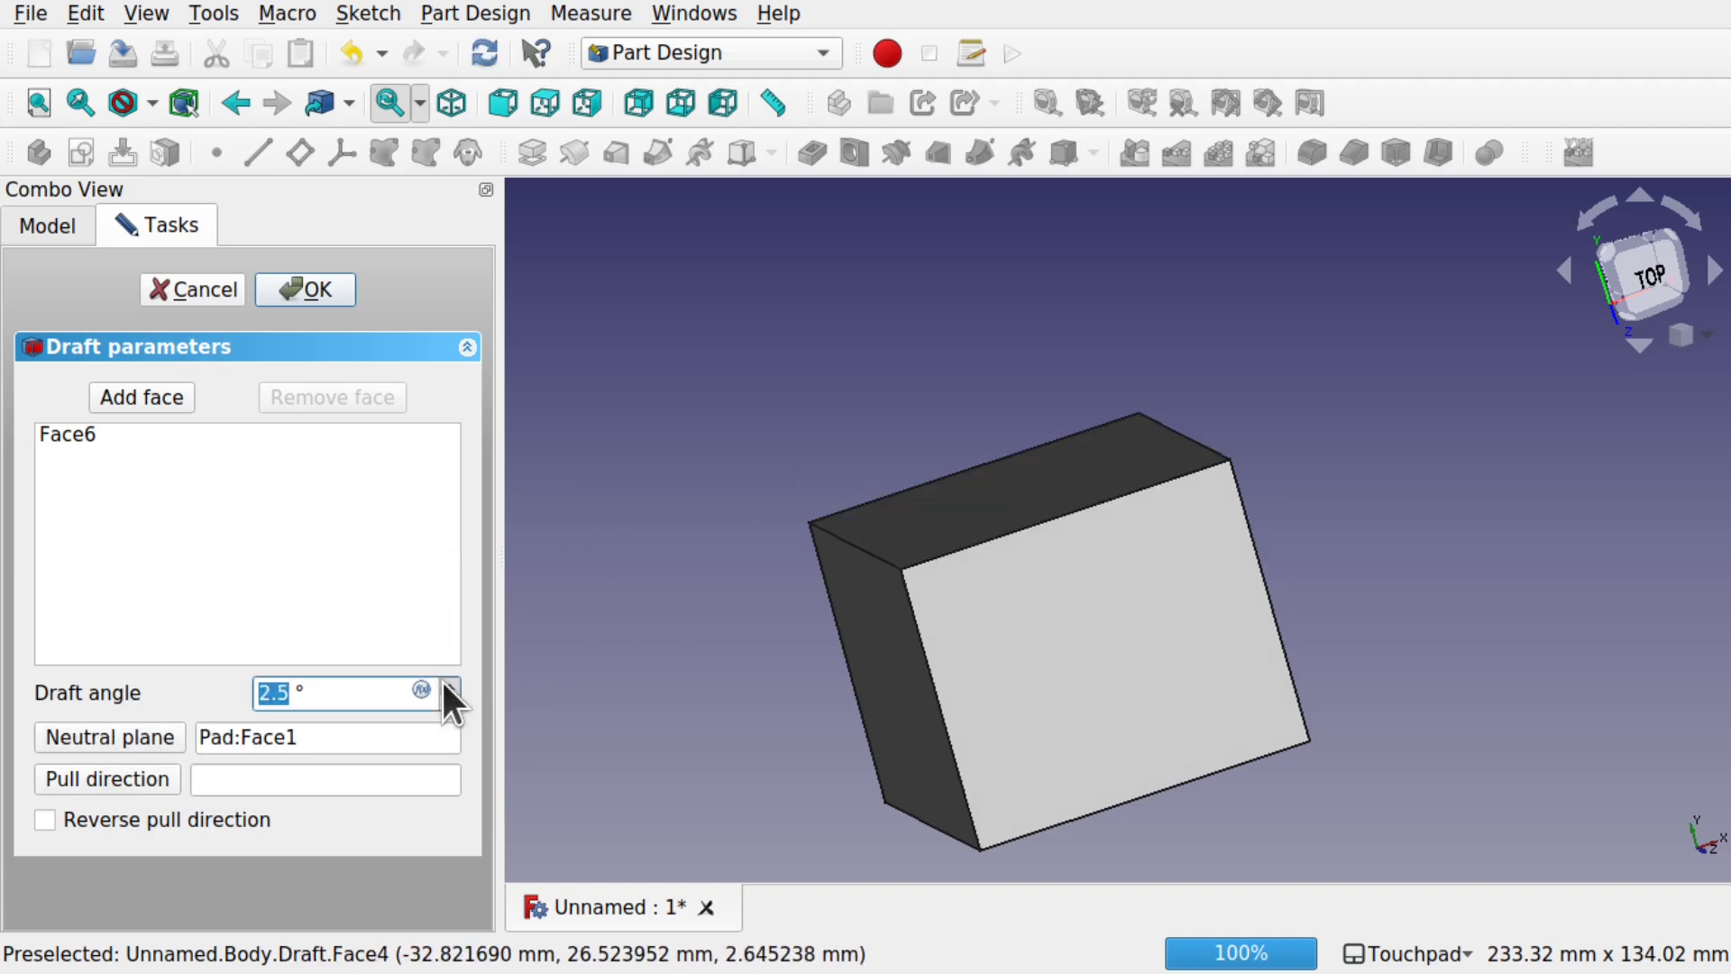
{"action": "left_click_drag", "start_coordinate": [631, 658], "coordinate": [1037, 599]}
{"action": "key", "text": "Up"}
{"action": "key", "text": "Up"}
{"action": "key", "text": "Up"}
{"action": "key", "text": "Up"}
{"action": "key", "text": "Up"}
{"action": "key", "text": "Up"}
{"action": "key", "text": "Up"}
{"action": "key", "text": "Up"}
{"action": "key", "text": "Up"}
{"action": "key", "text": "Up"}
{"action": "key", "text": "Up"}
{"action": "key", "text": "Up"}
{"action": "key", "text": "Up"}
{"action": "key", "text": "Up"}
{"action": "key", "text": "Up"}
{"action": "key", "text": "Up"}
{"action": "key", "text": "Up"}
{"action": "key", "text": "Up"}
{"action": "key", "text": "Up"}
{"action": "key", "text": "Up"}
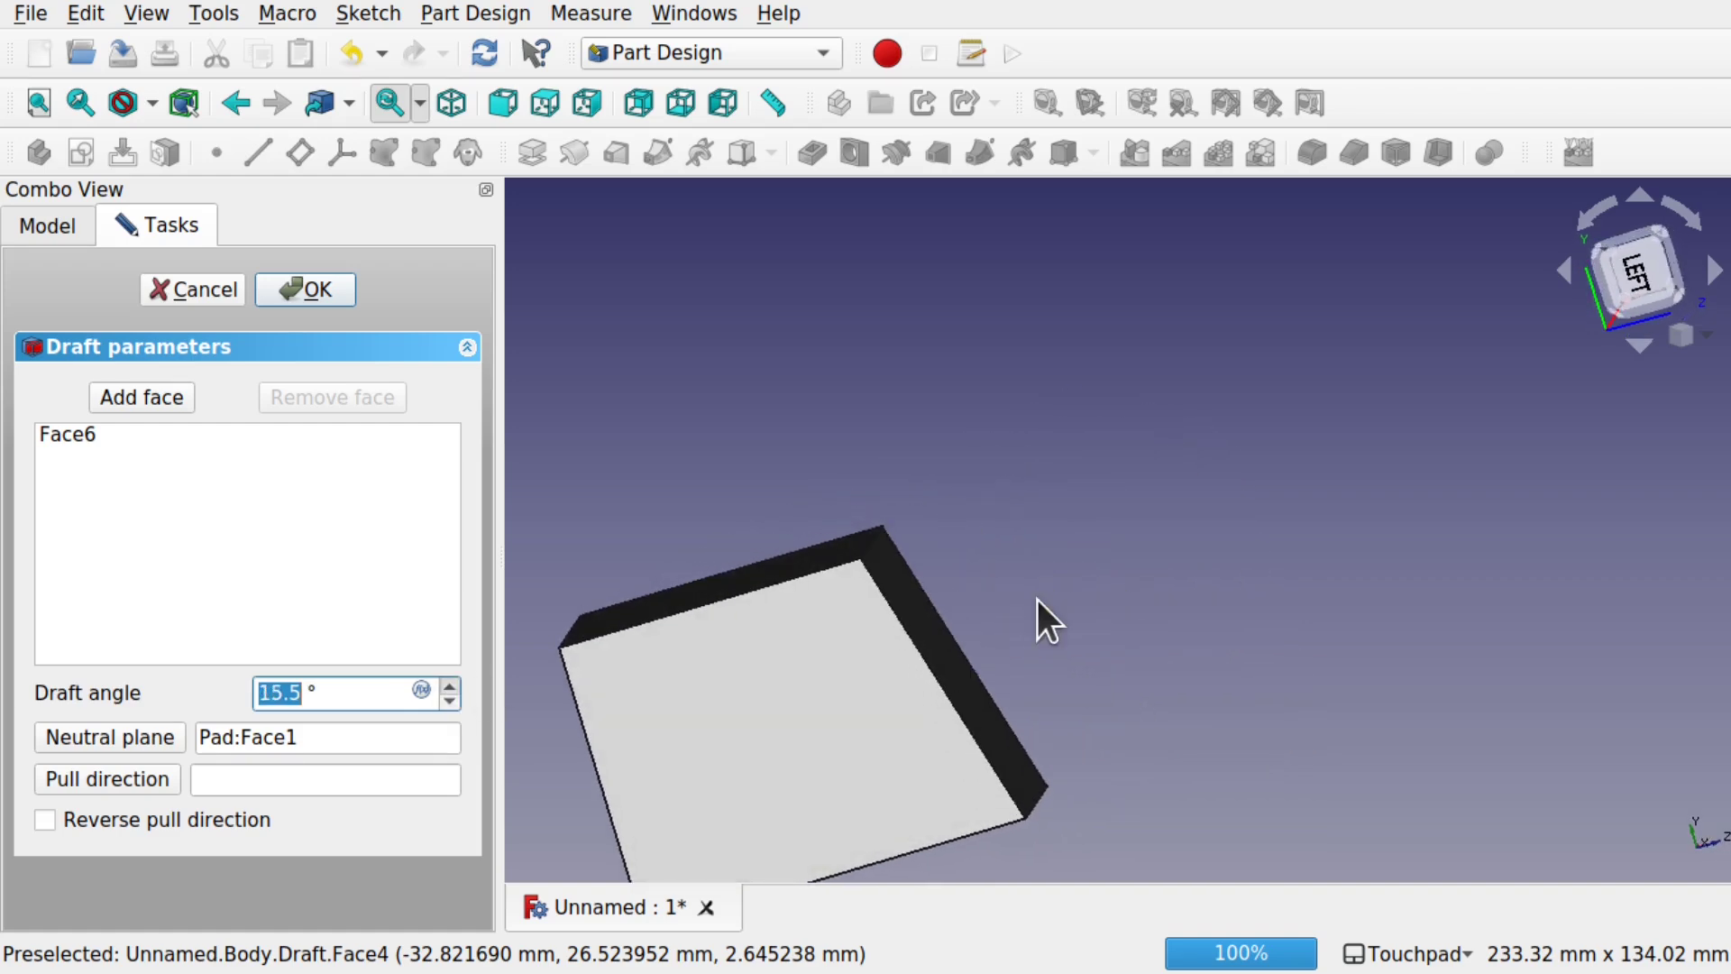
{"action": "key", "text": "Up"}
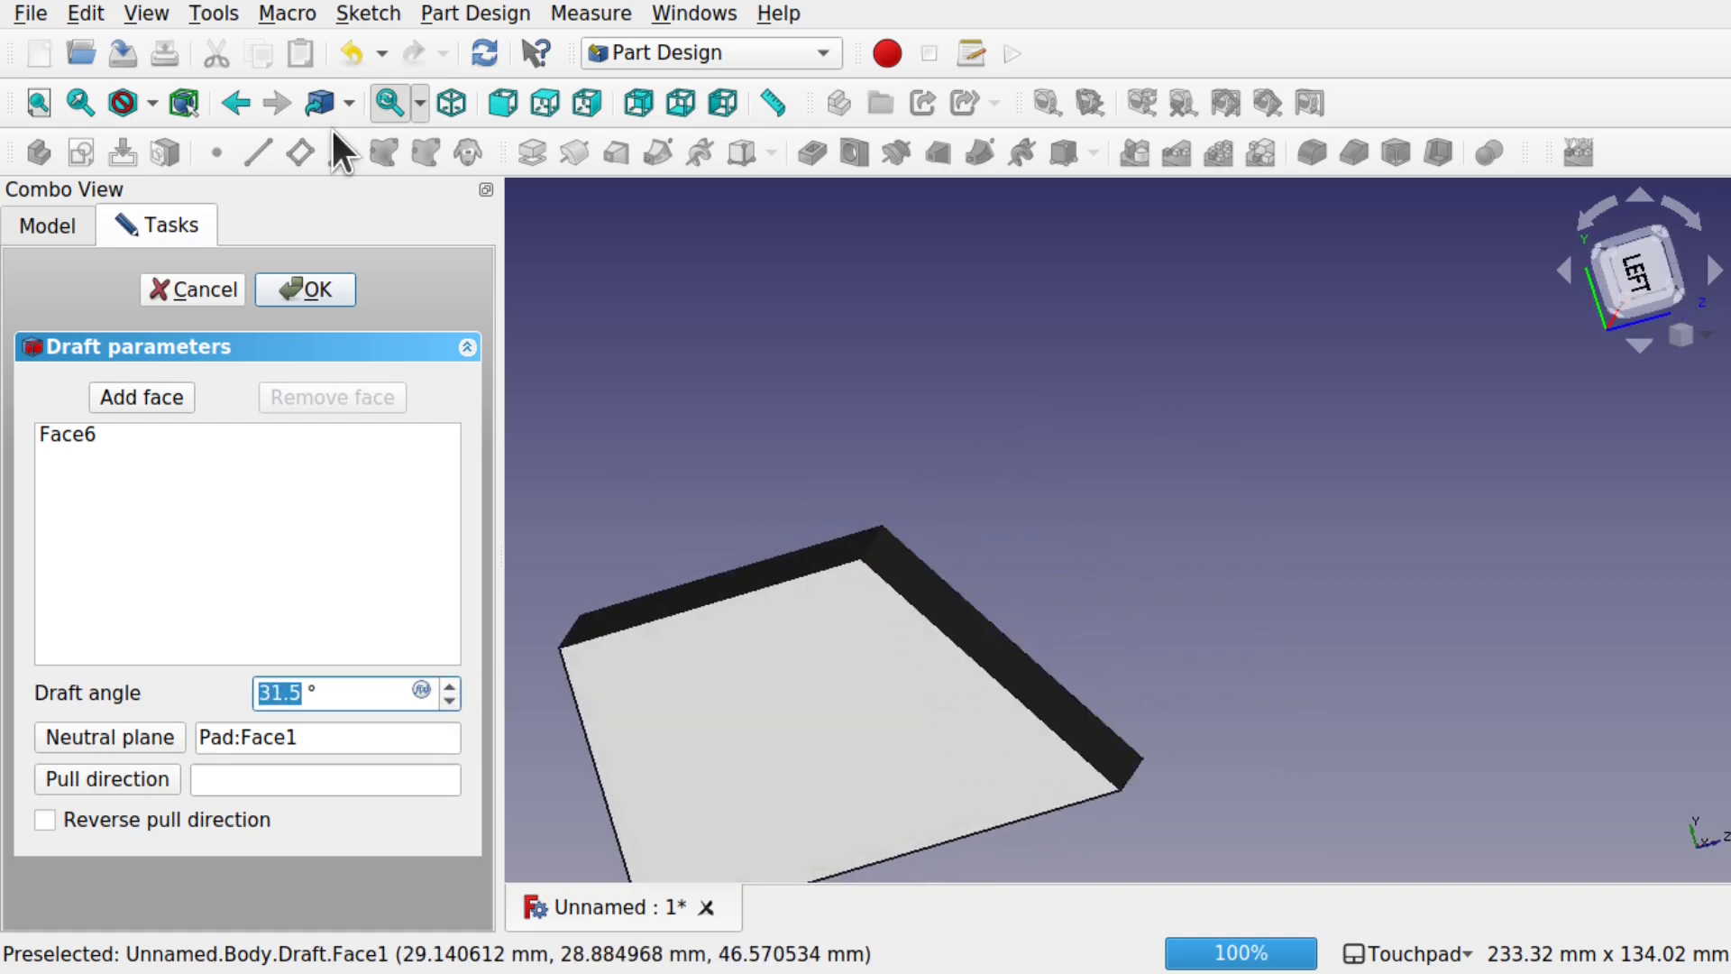
{"action": "left_click", "coordinate": [332, 294]}
- Round the drafted block's top edge (Edge4) with a 31 mm Fillet
{"action": "left_click_drag", "start_coordinate": [1144, 460], "coordinate": [979, 467]}
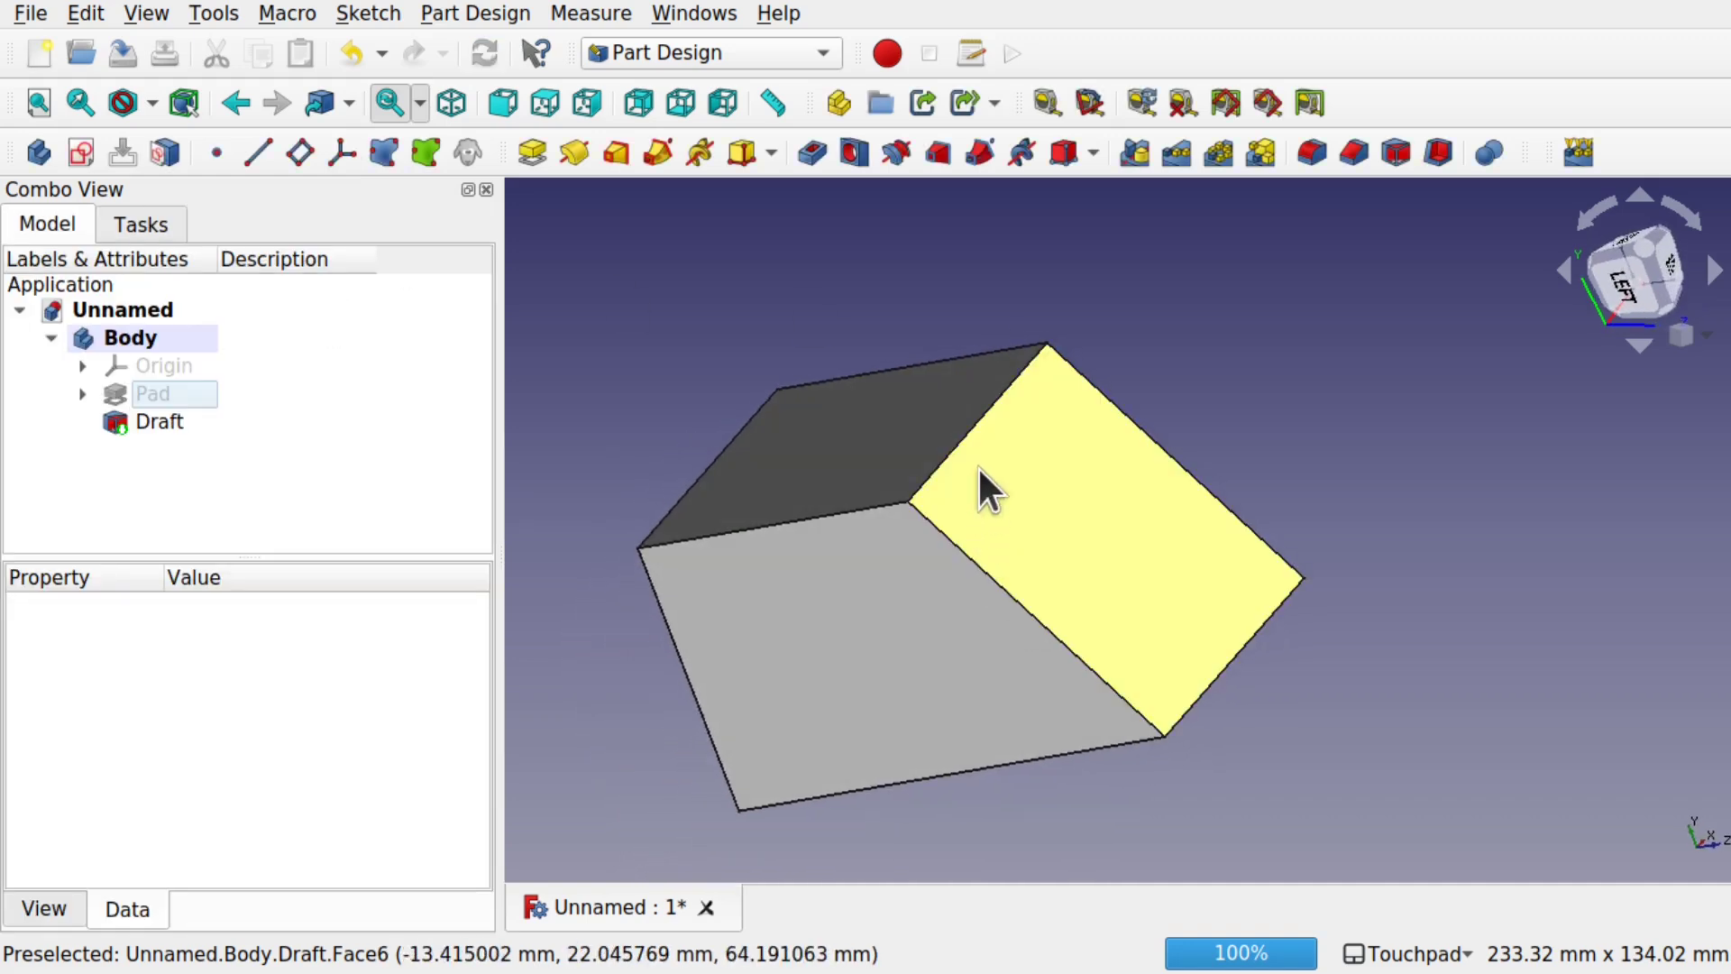
{"action": "left_click", "coordinate": [959, 448]}
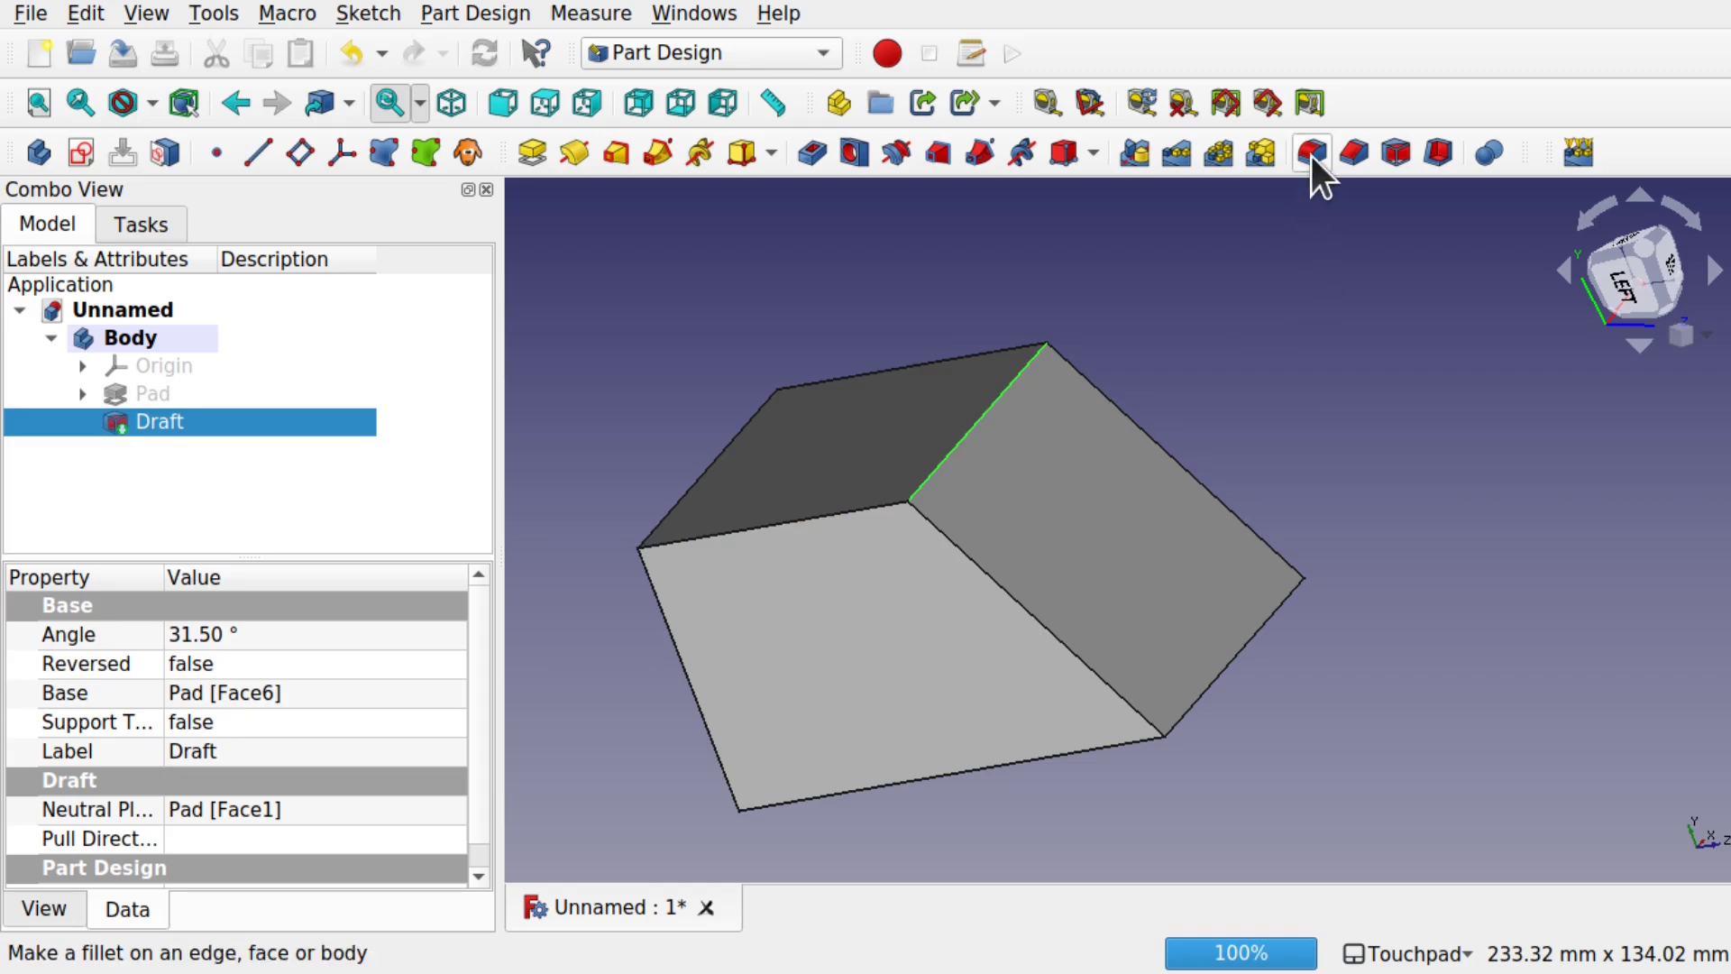
{"action": "left_click", "coordinate": [484, 13]}
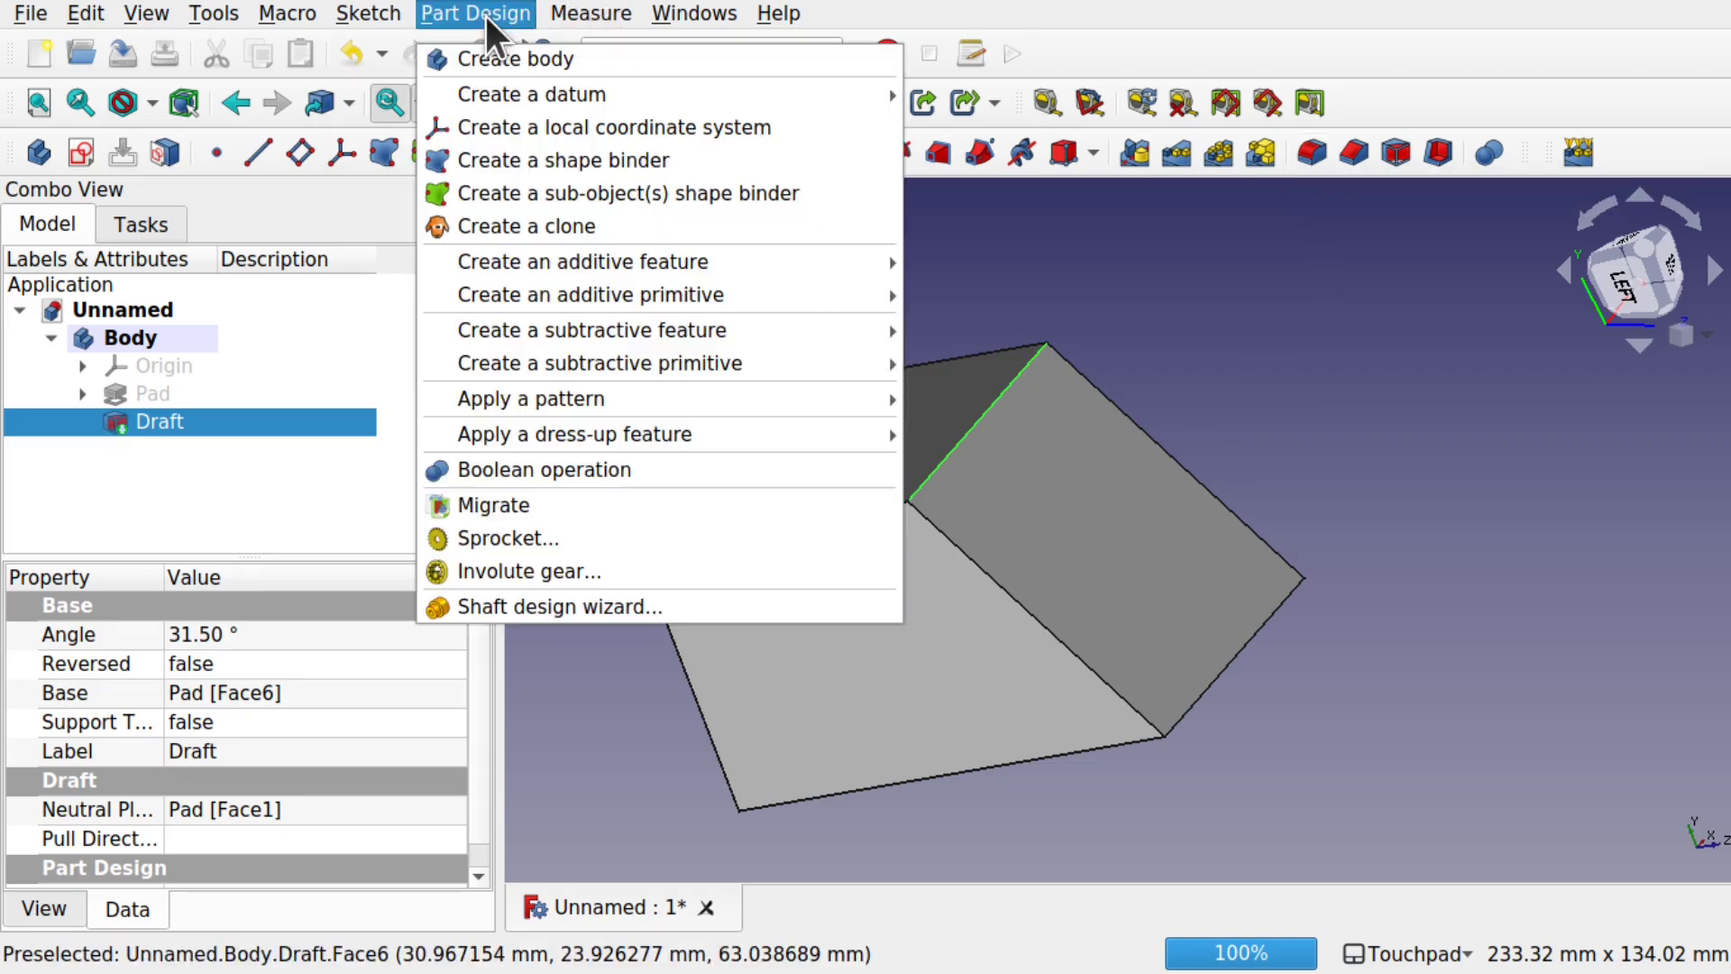
{"action": "mouse_move", "coordinate": [696, 431]}
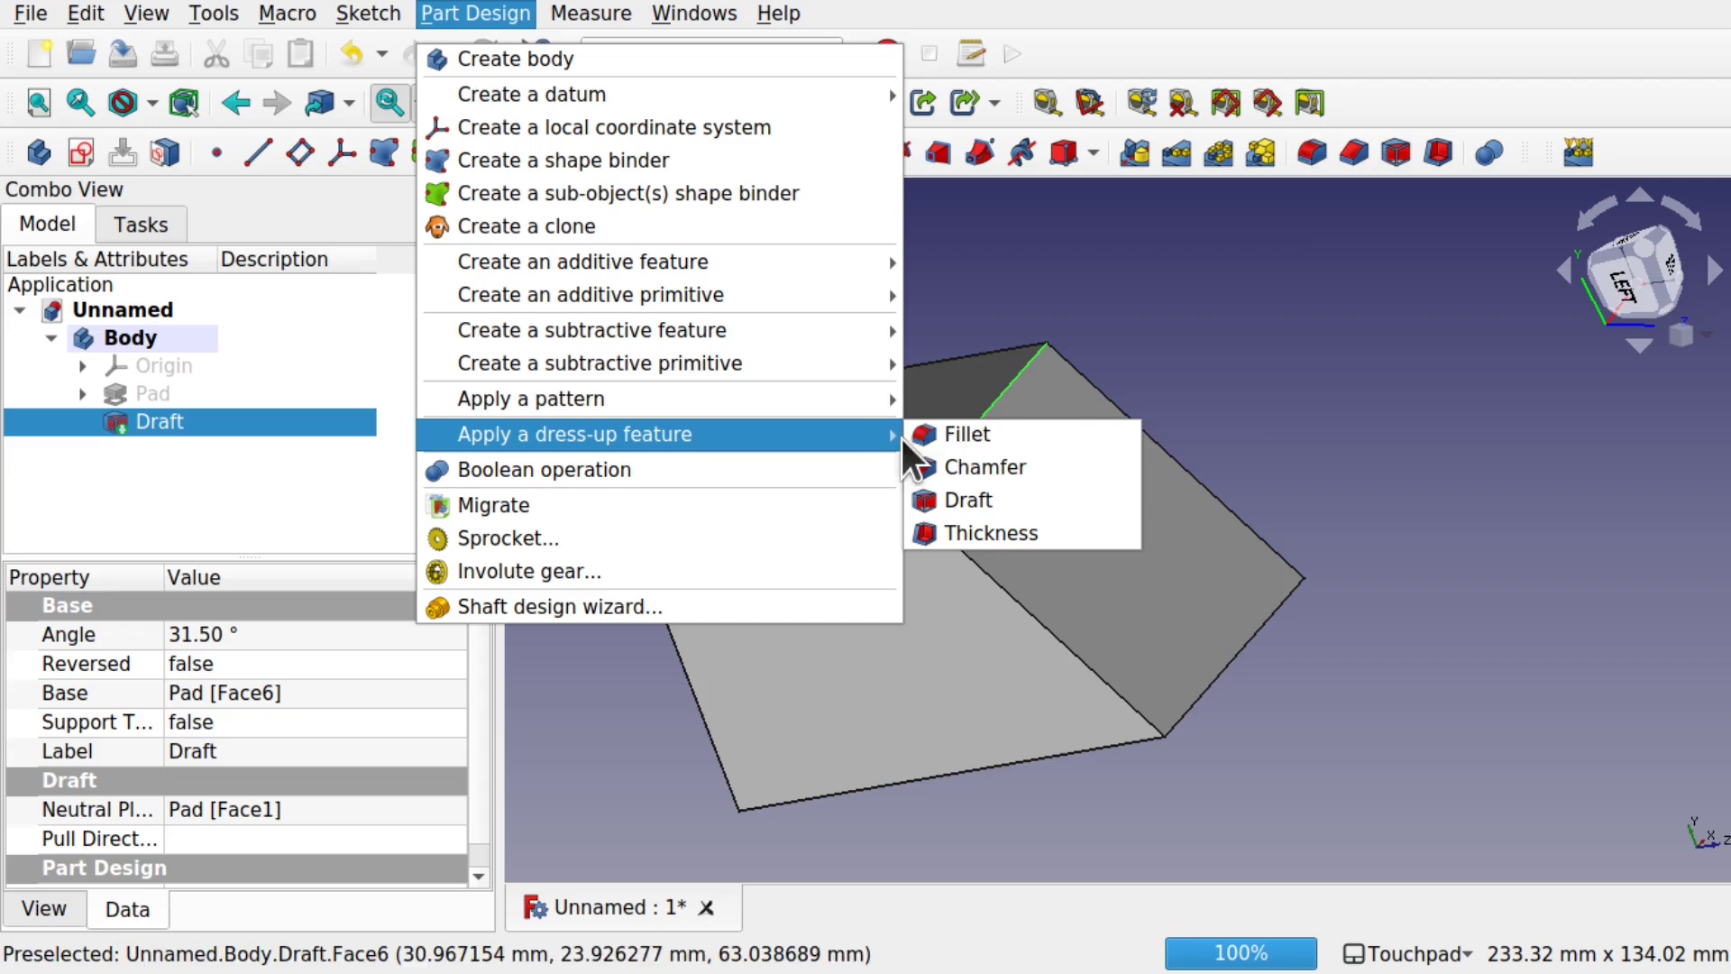
{"action": "left_click", "coordinate": [993, 441]}
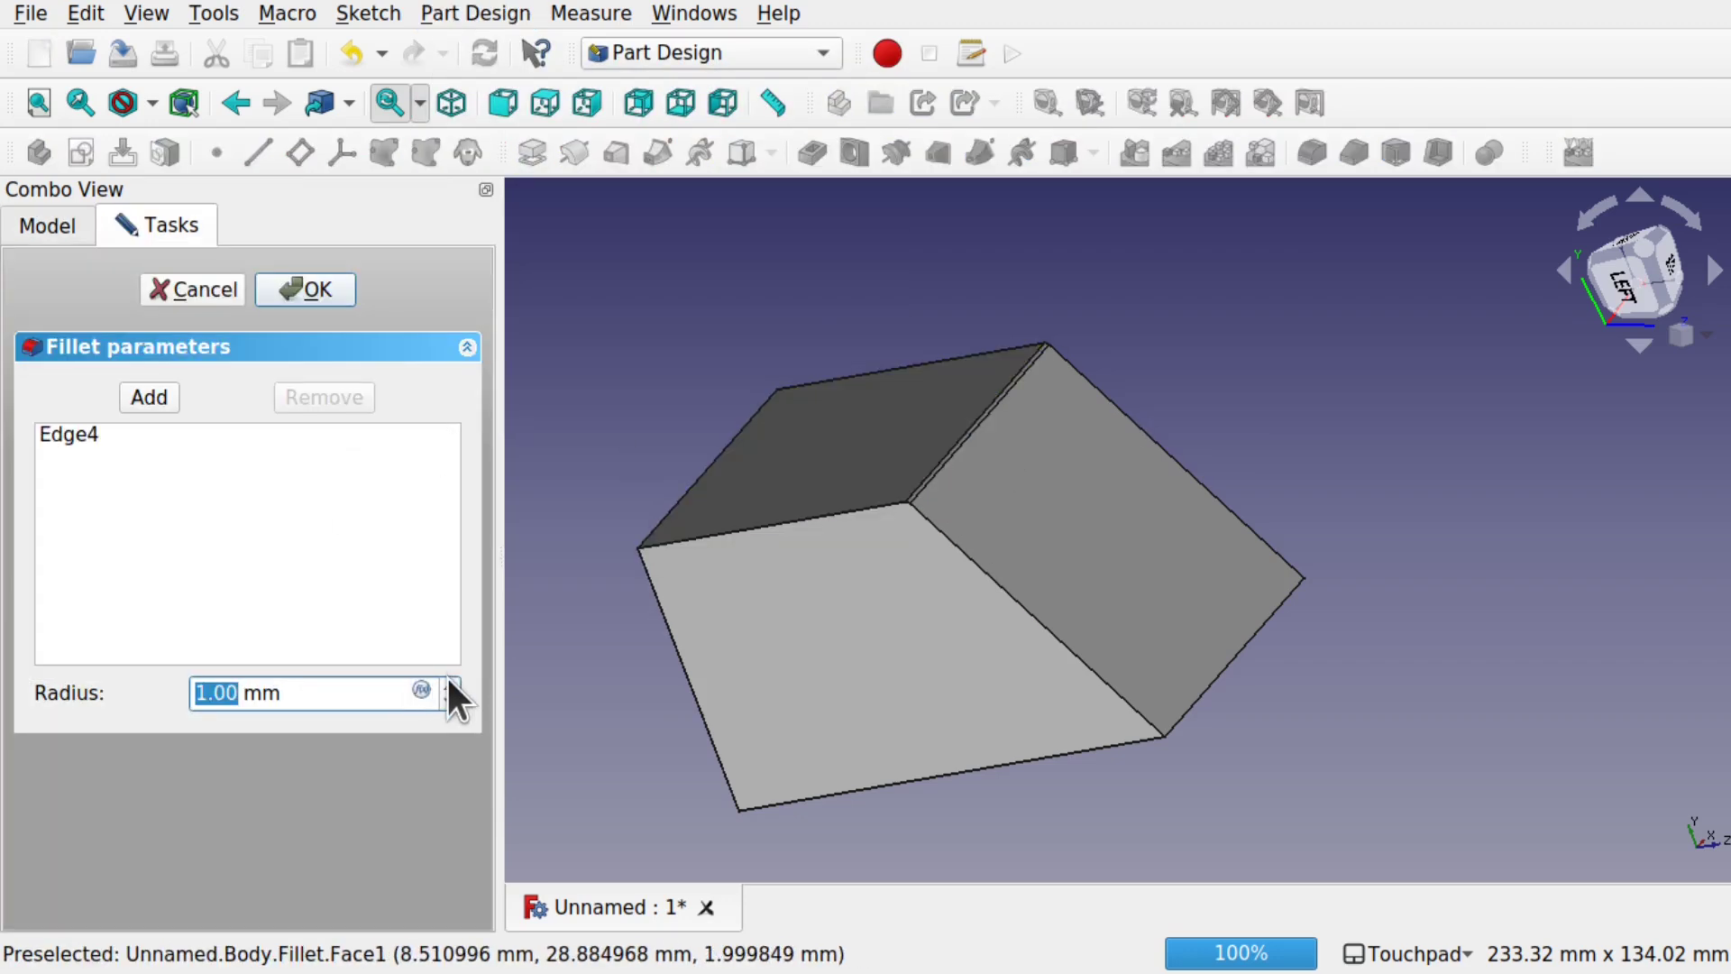
{"action": "scroll", "coordinate": [448, 683], "scroll_direction": "up", "scroll_amount": 17}
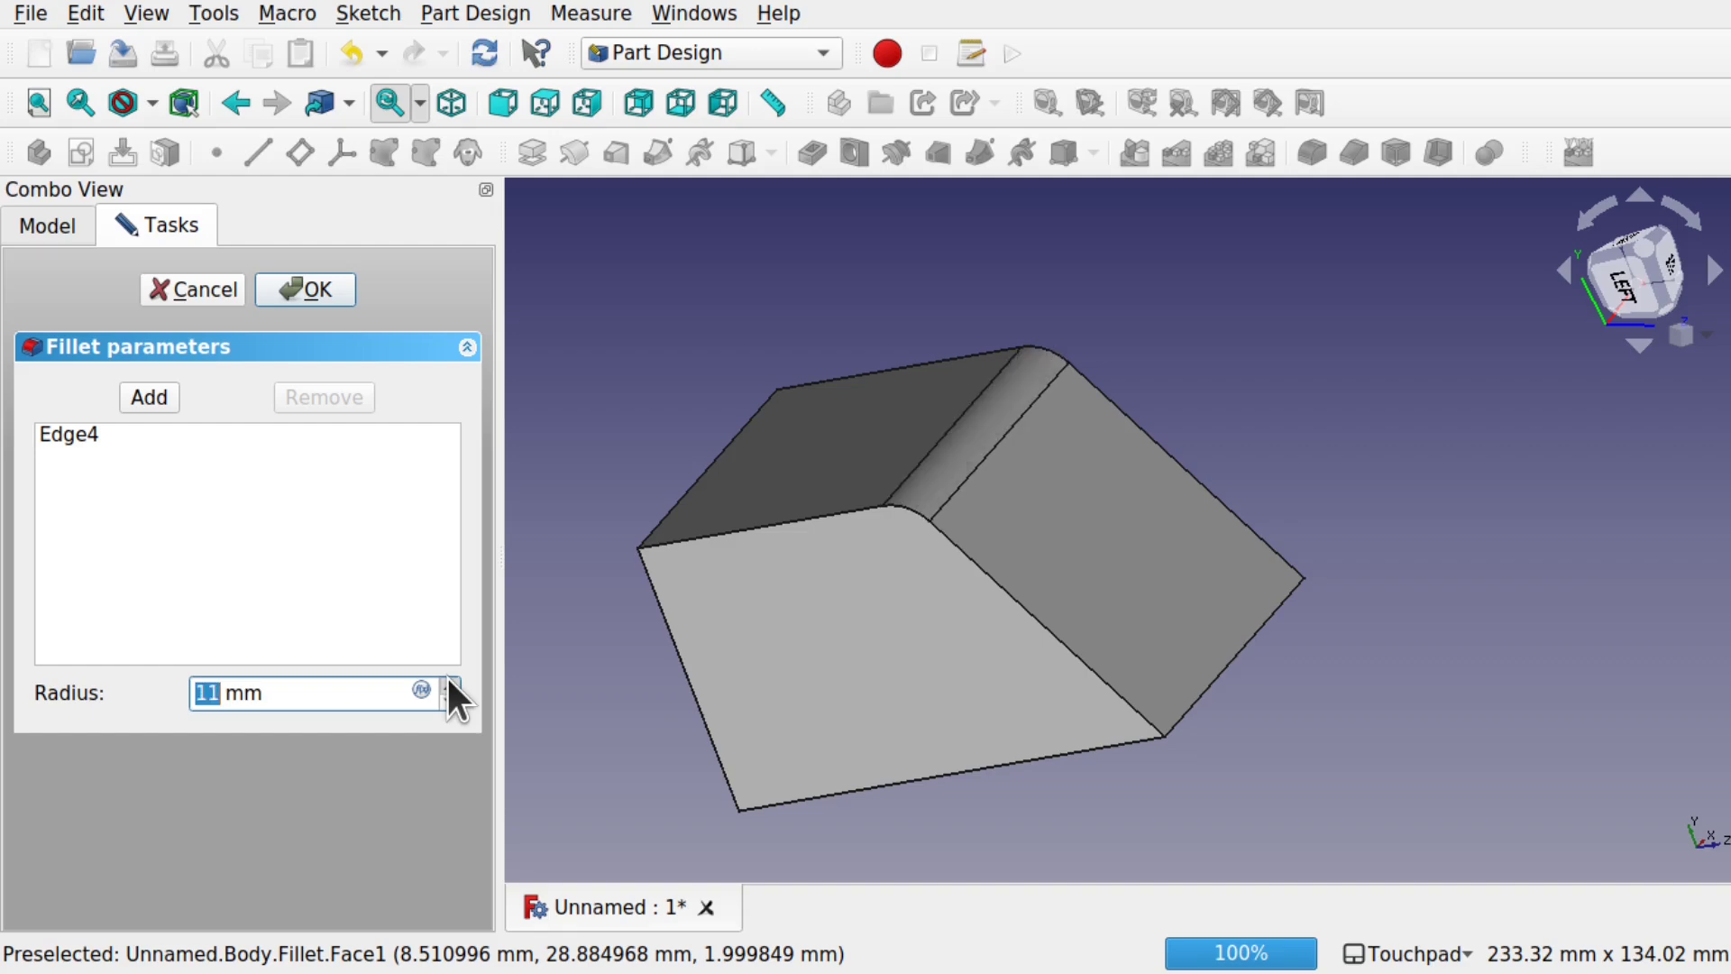
{"action": "scroll", "coordinate": [448, 680], "scroll_direction": "up", "scroll_amount": 13}
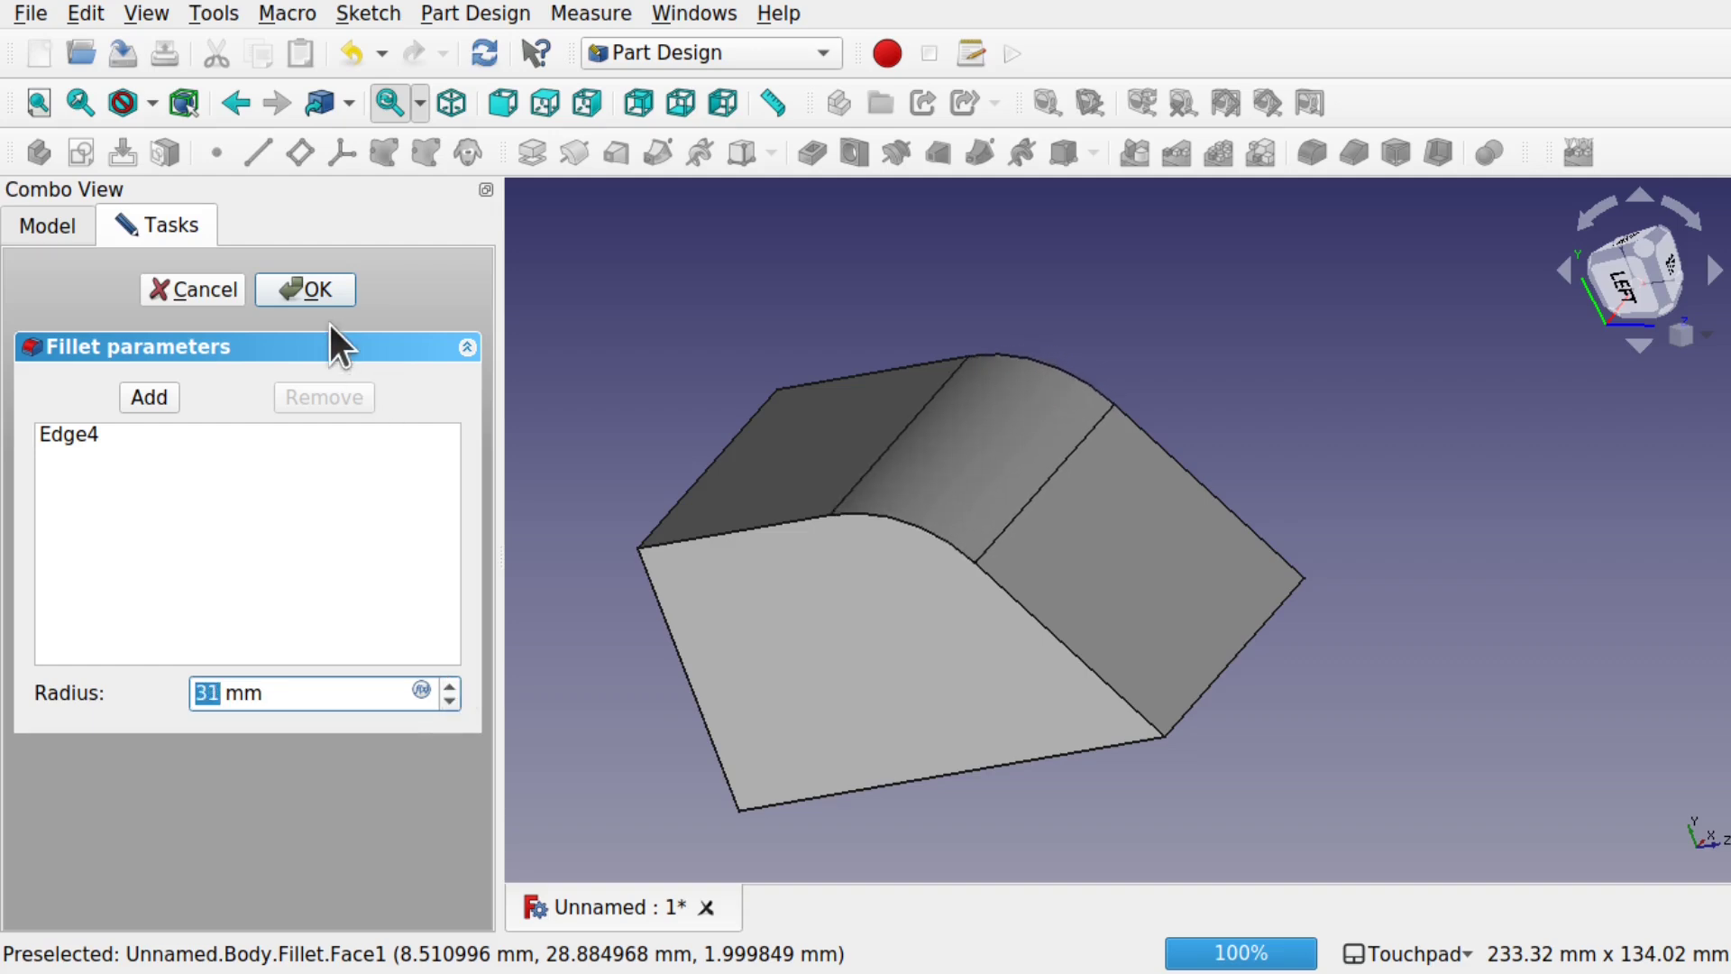
{"action": "left_click", "coordinate": [311, 289]}
{"action": "left_click_drag", "start_coordinate": [754, 376], "coordinate": [977, 595], "text": "alt"}
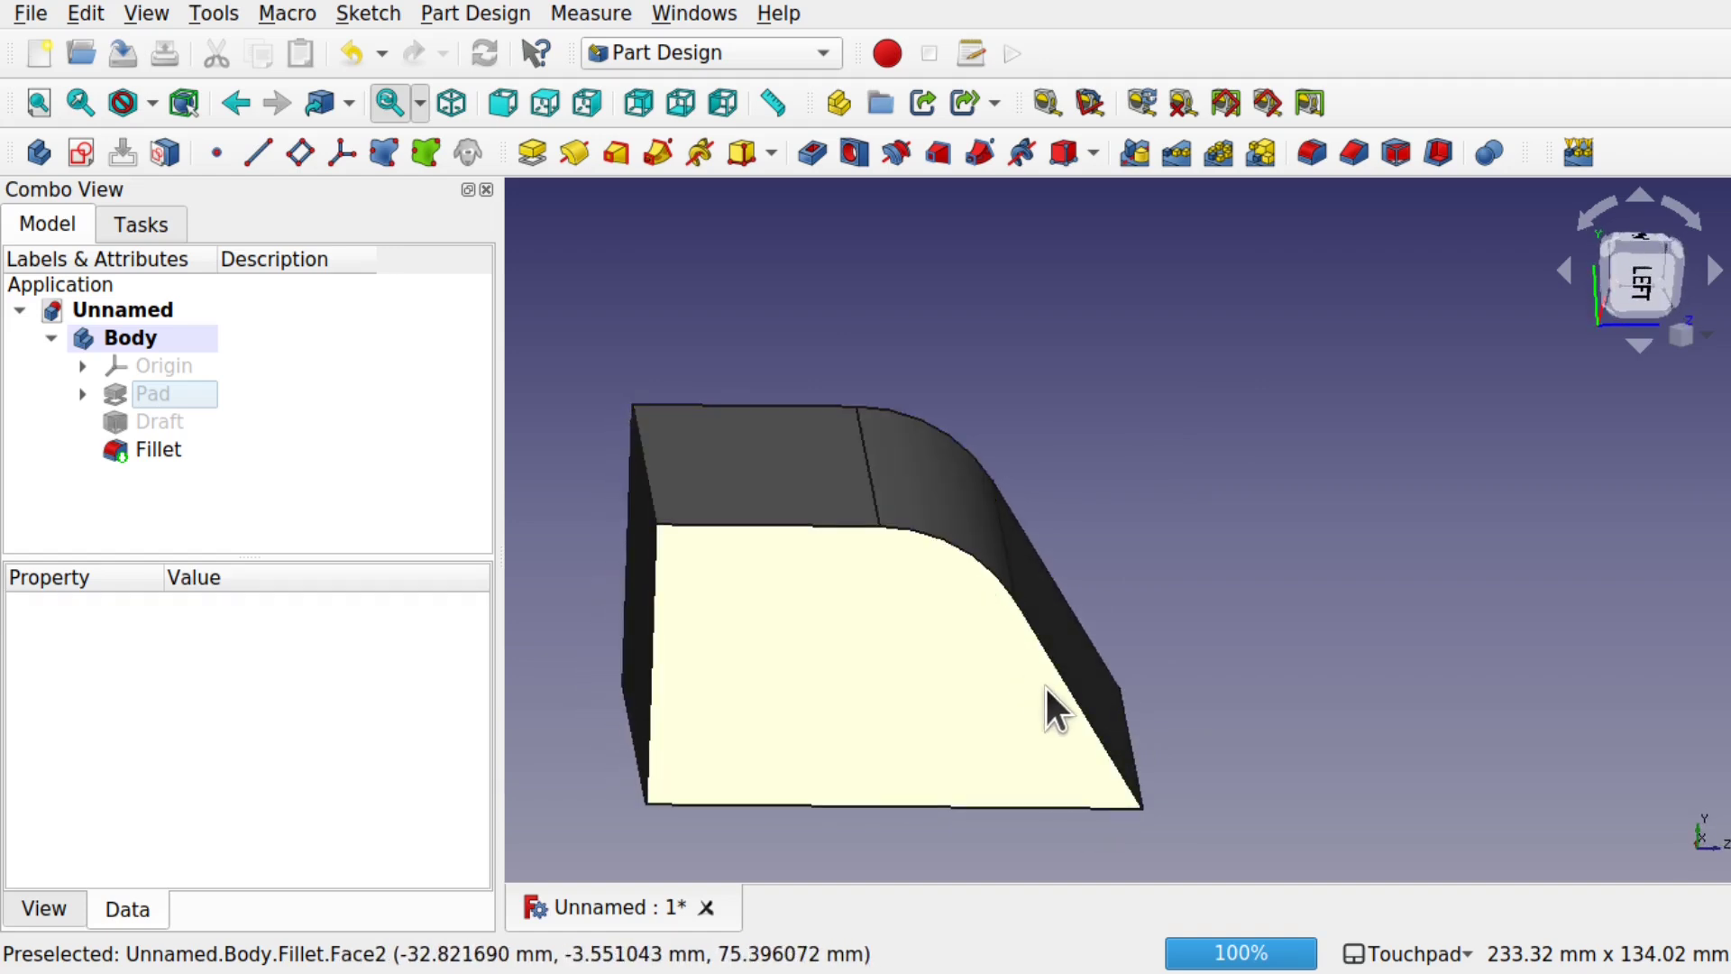
{"action": "left_click_drag", "start_coordinate": [1118, 558], "coordinate": [970, 552], "text": "alt"}
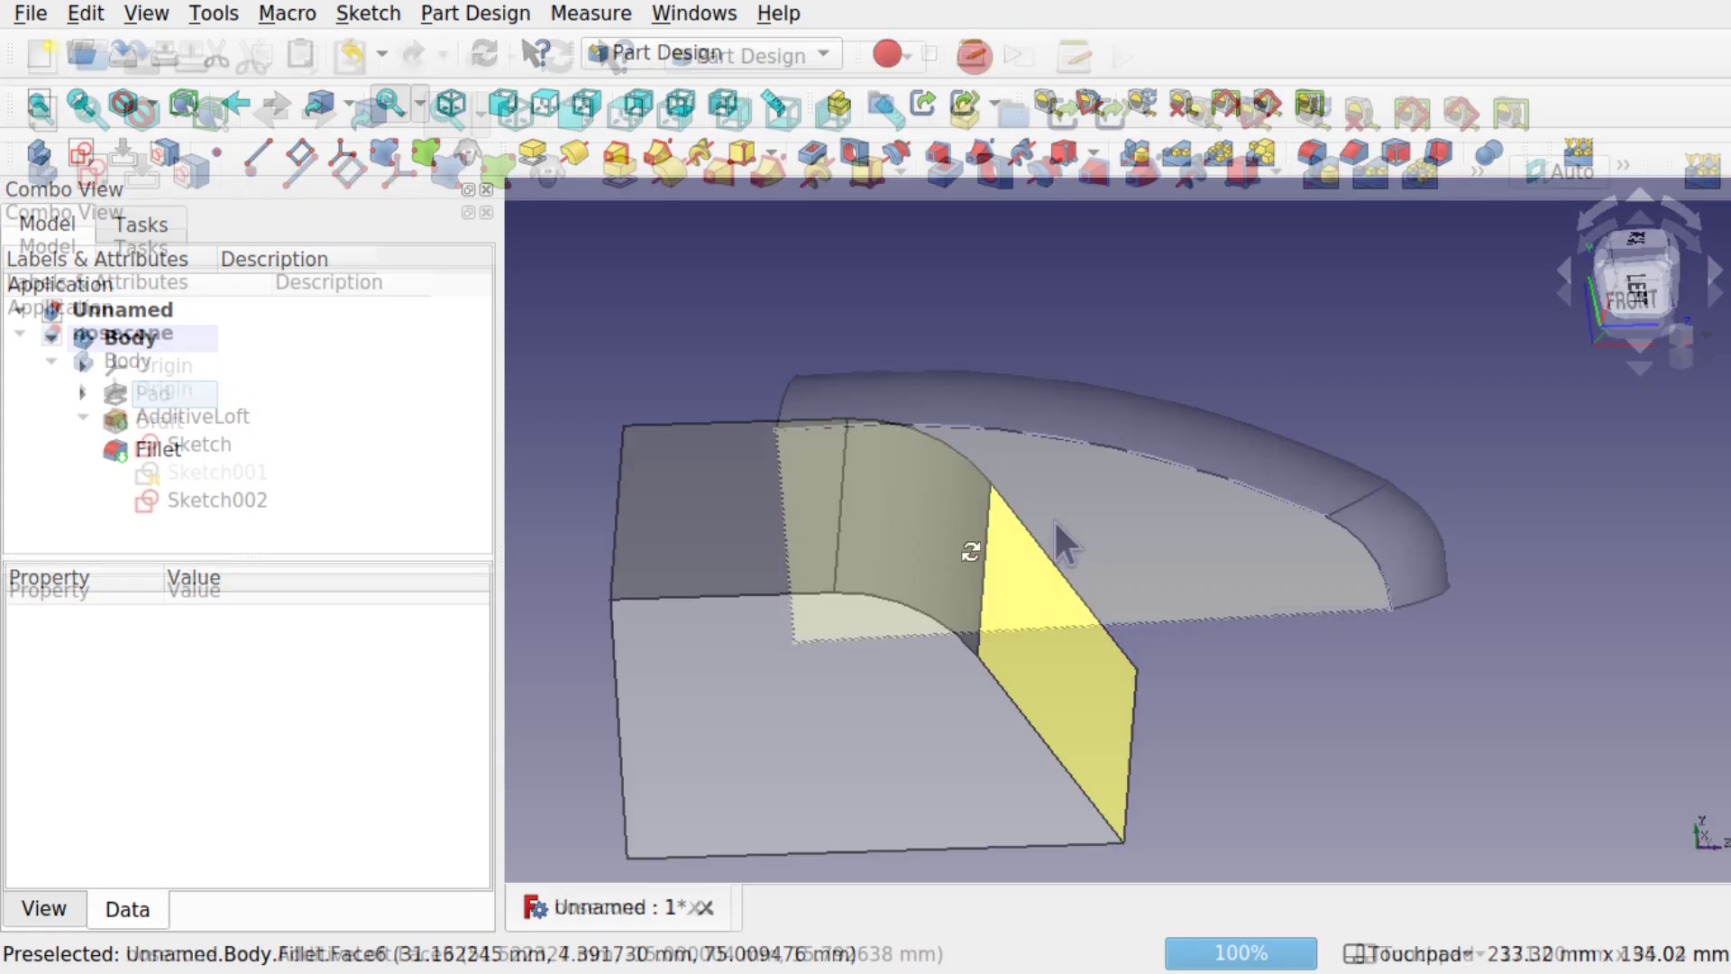
- Attempt a 1.50° Draft on the nosecone loft's Face3 and dismiss the 'Failed to create draft' error
{"action": "left_click_drag", "start_coordinate": [1128, 517], "coordinate": [1014, 691], "text": "alt"}
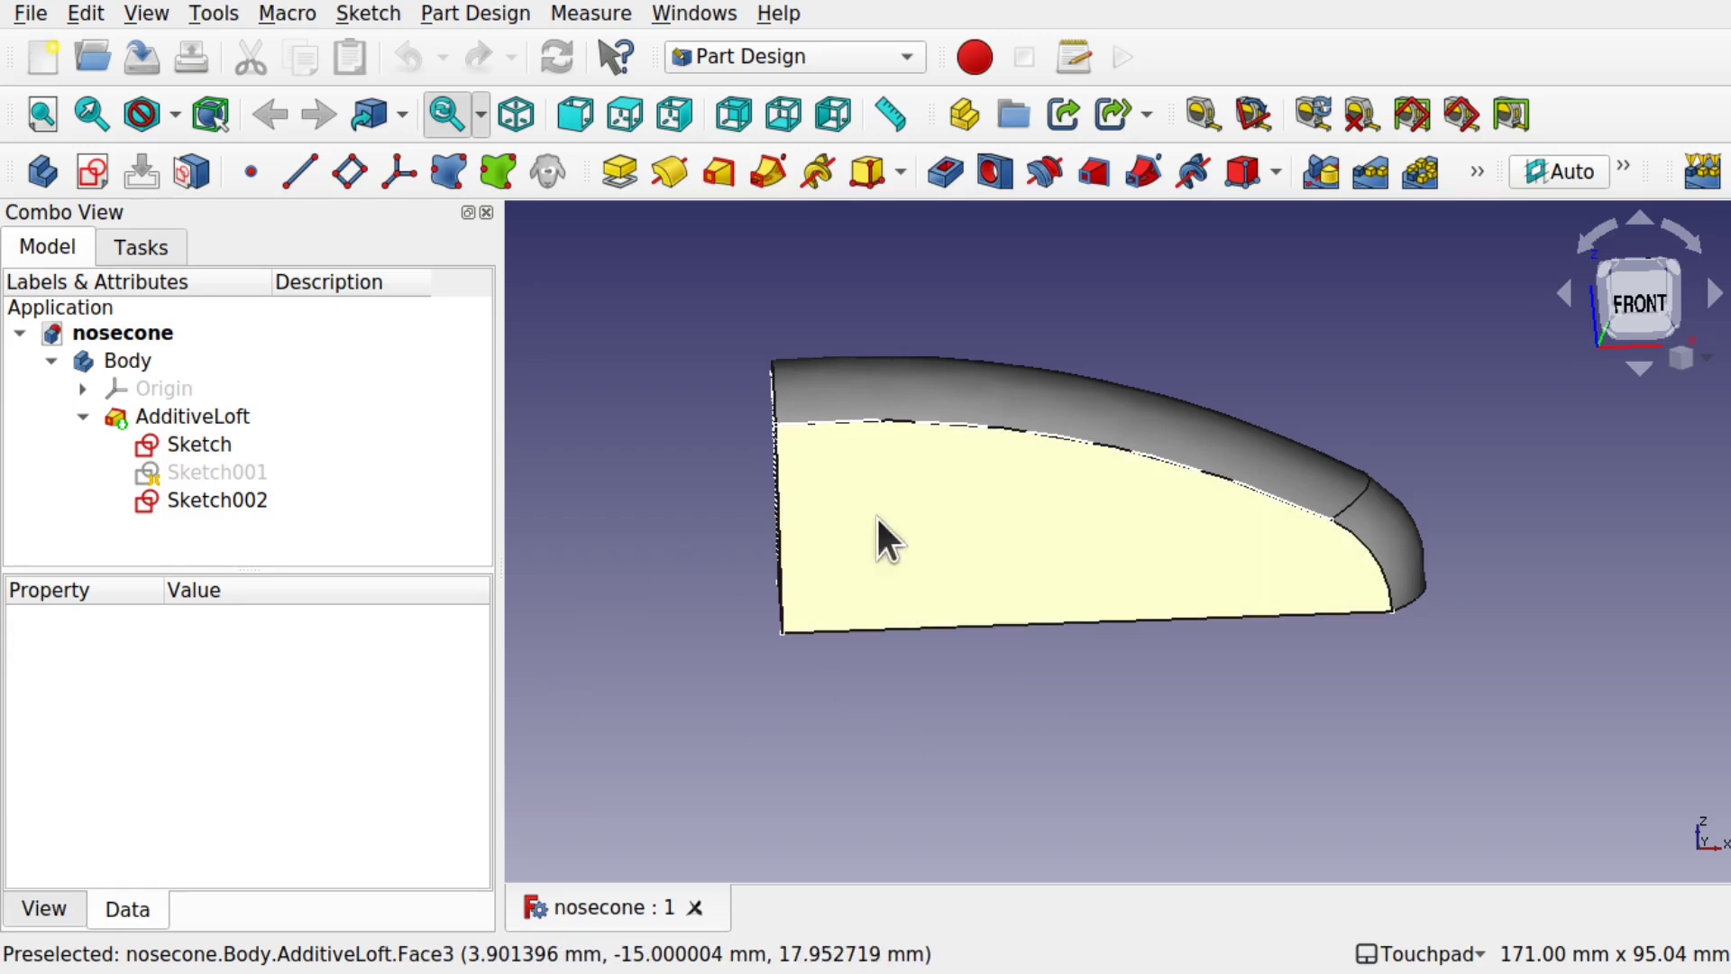
{"action": "left_click", "coordinate": [985, 559]}
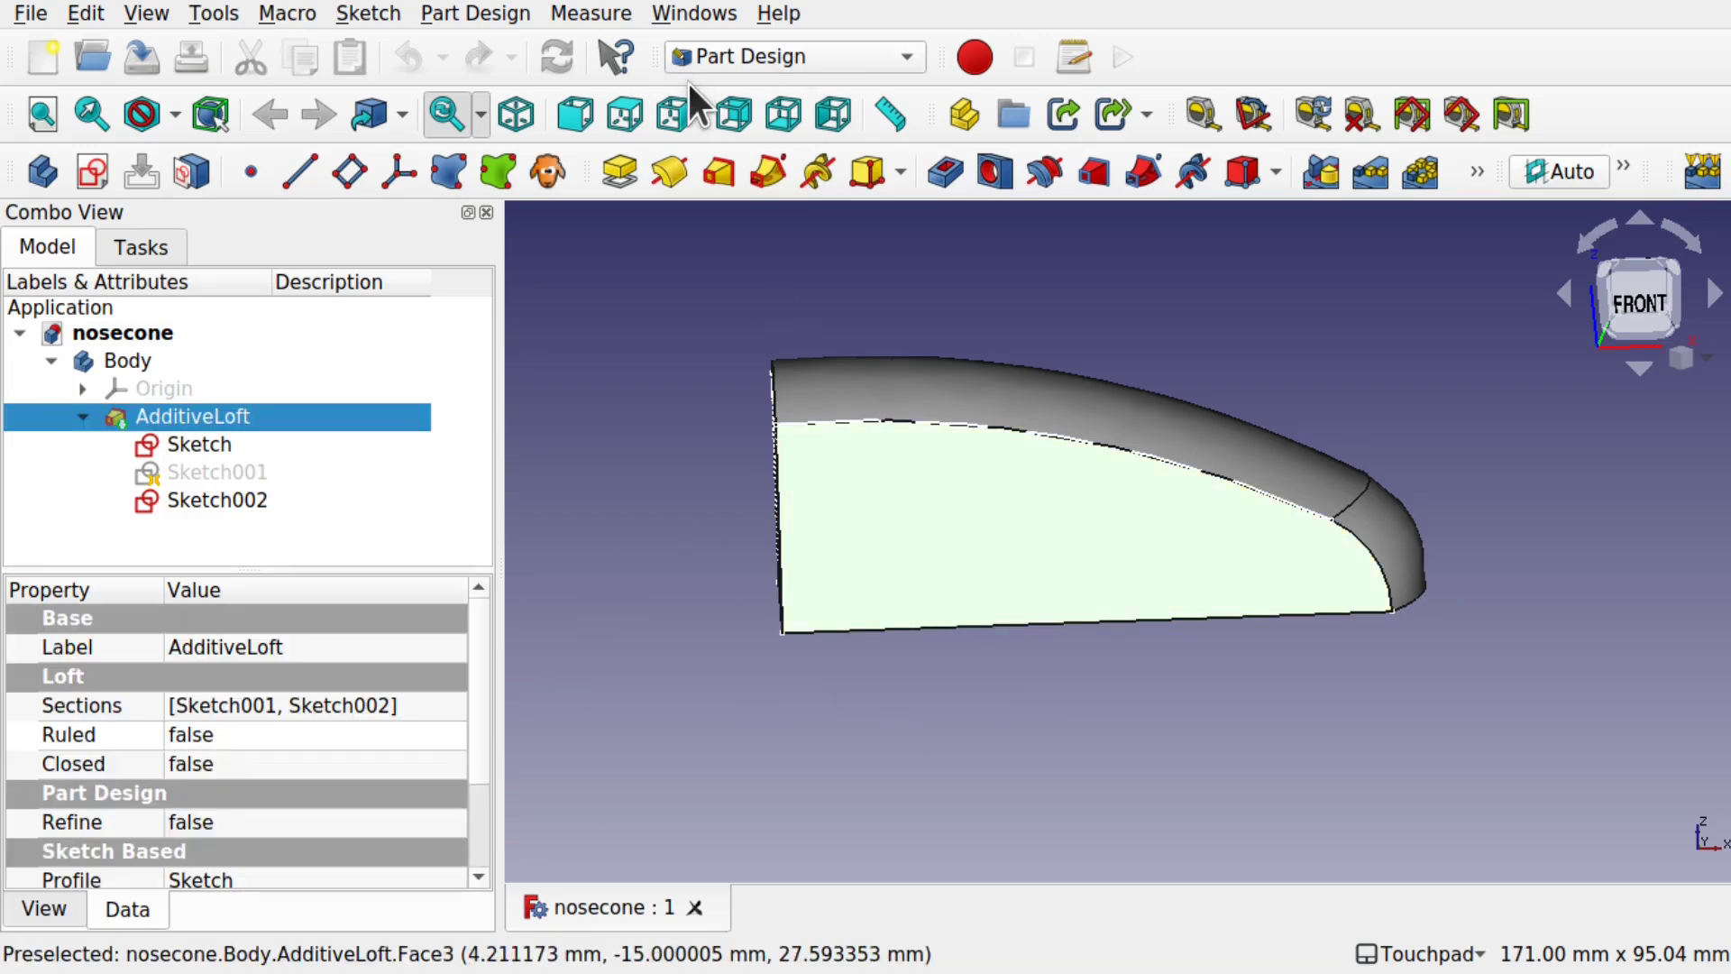
{"action": "left_click", "coordinate": [489, 13]}
{"action": "mouse_move", "coordinate": [656, 440]}
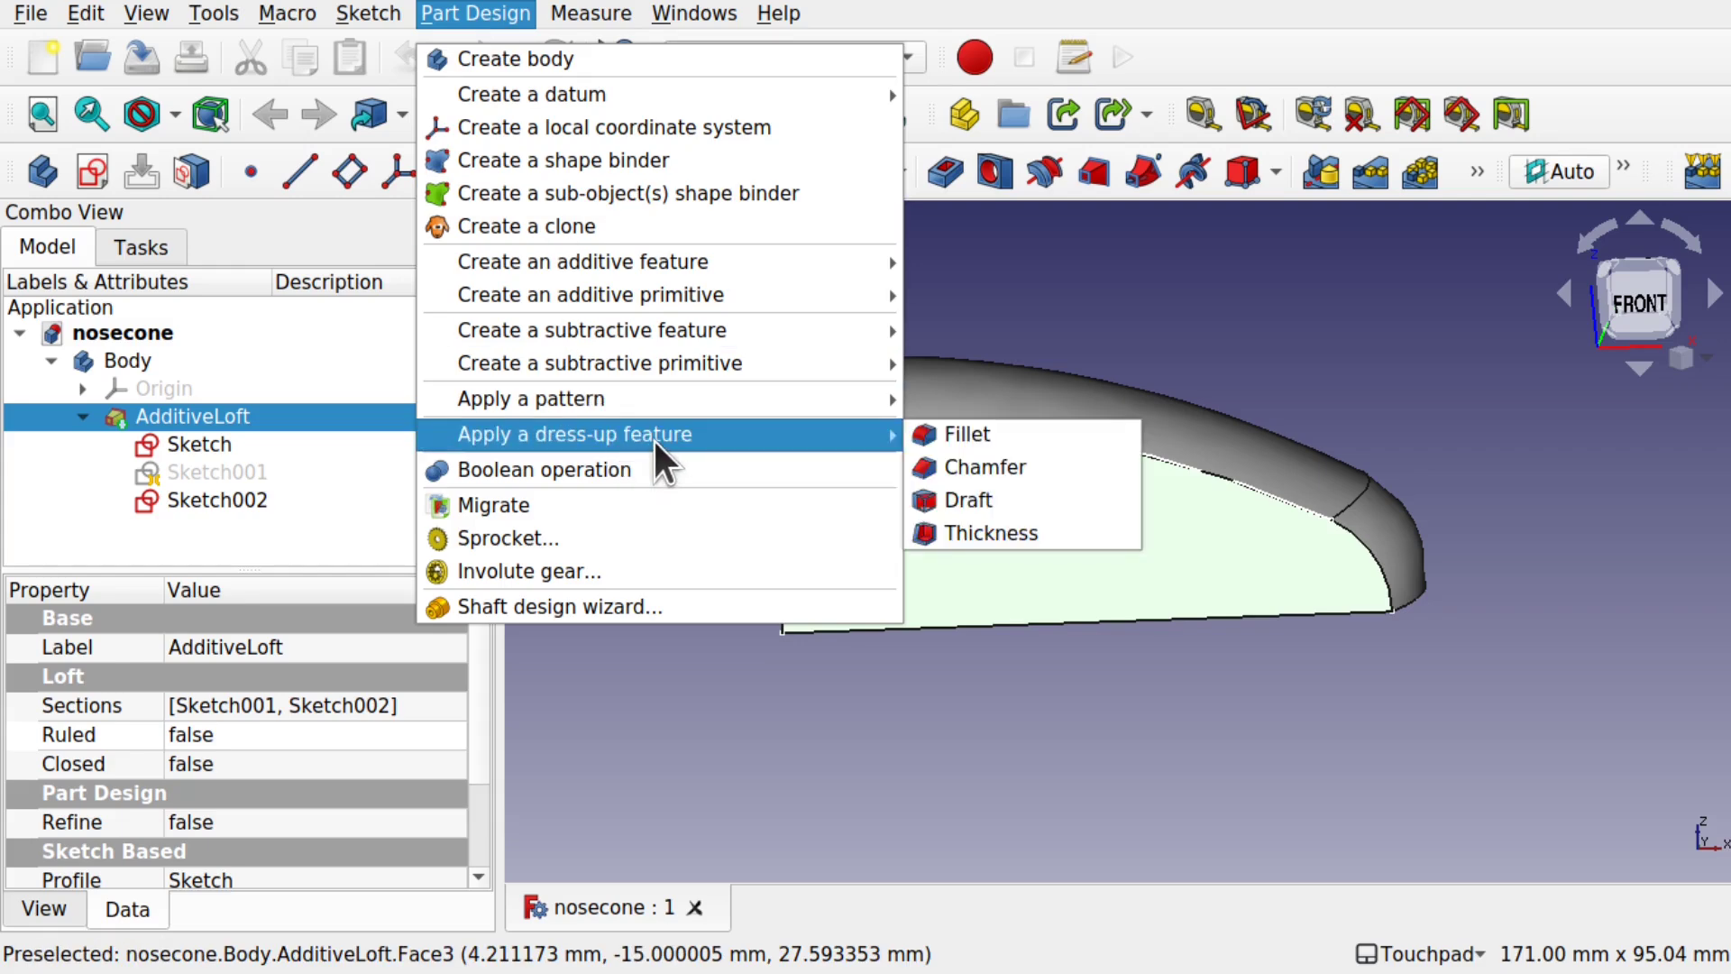
{"action": "left_click", "coordinate": [970, 494]}
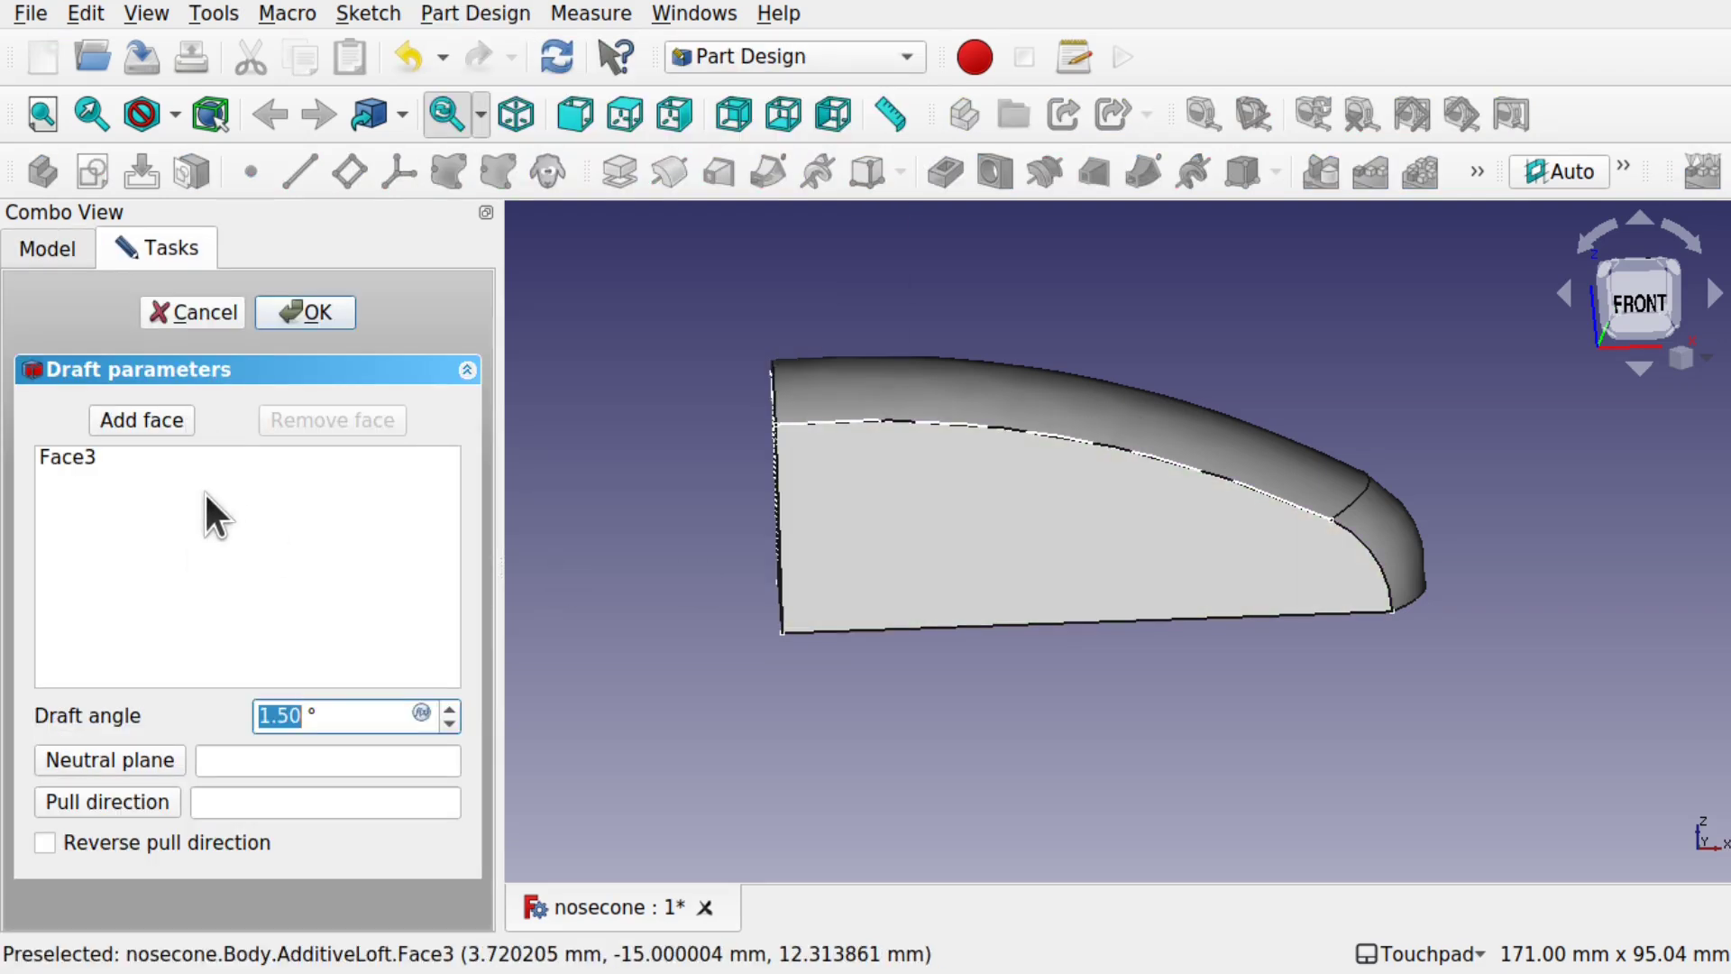
{"action": "left_click", "coordinate": [317, 311]}
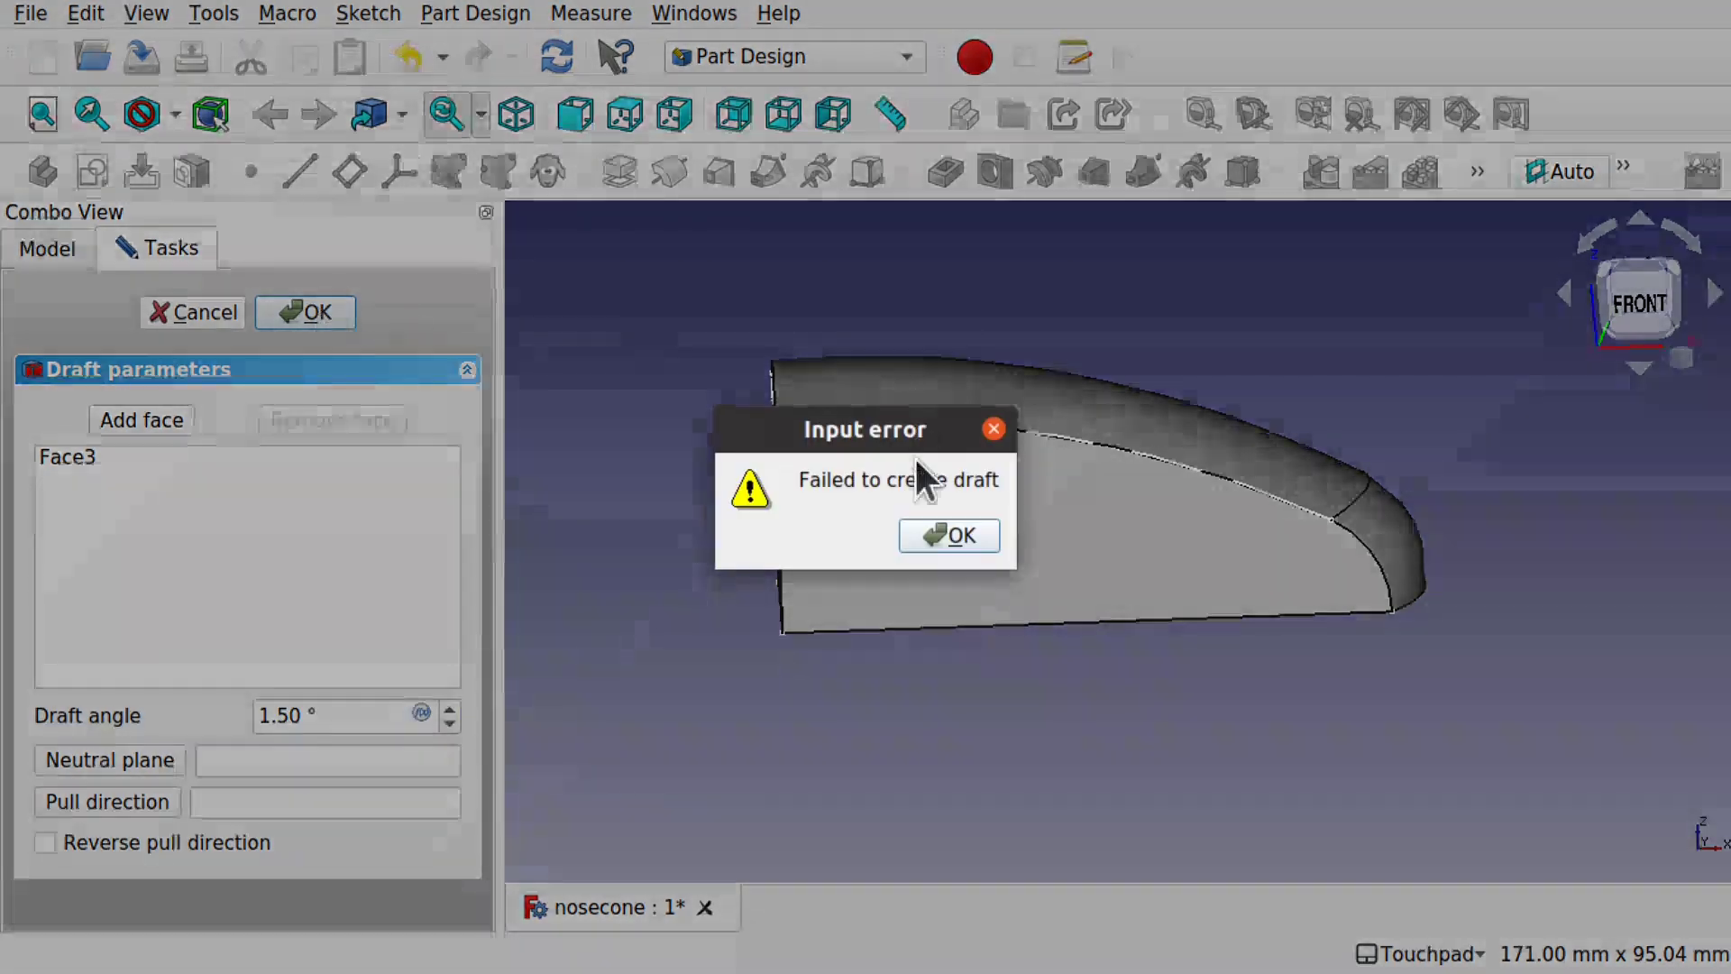
{"action": "left_click", "coordinate": [956, 544]}
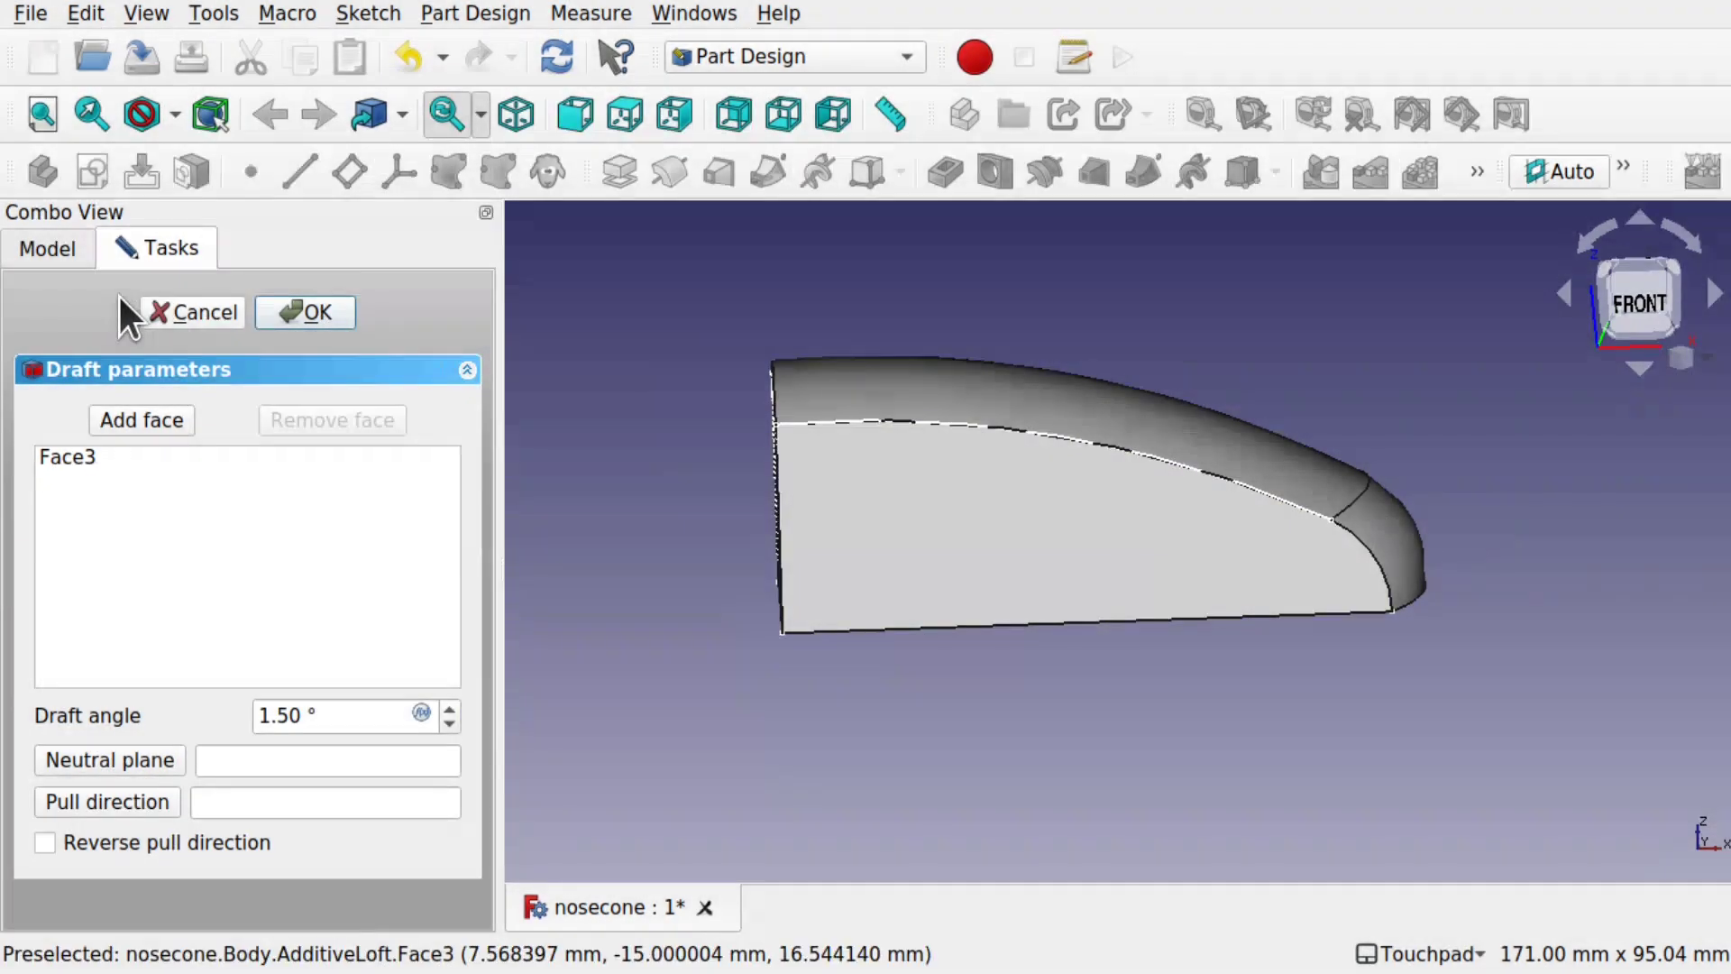
- Cancel the failed draft, try a Draft on the loft's end face, and dismiss the refusal warning
{"action": "left_click", "coordinate": [186, 312]}
{"action": "mouse_move", "coordinate": [992, 559]}
{"action": "left_mouse_down"}
{"action": "mouse_move", "coordinate": [1028, 577]}
{"action": "mouse_move", "coordinate": [931, 514]}
{"action": "mouse_move", "coordinate": [1011, 544]}
{"action": "left_mouse_up"}
{"action": "left_click", "coordinate": [842, 511]}
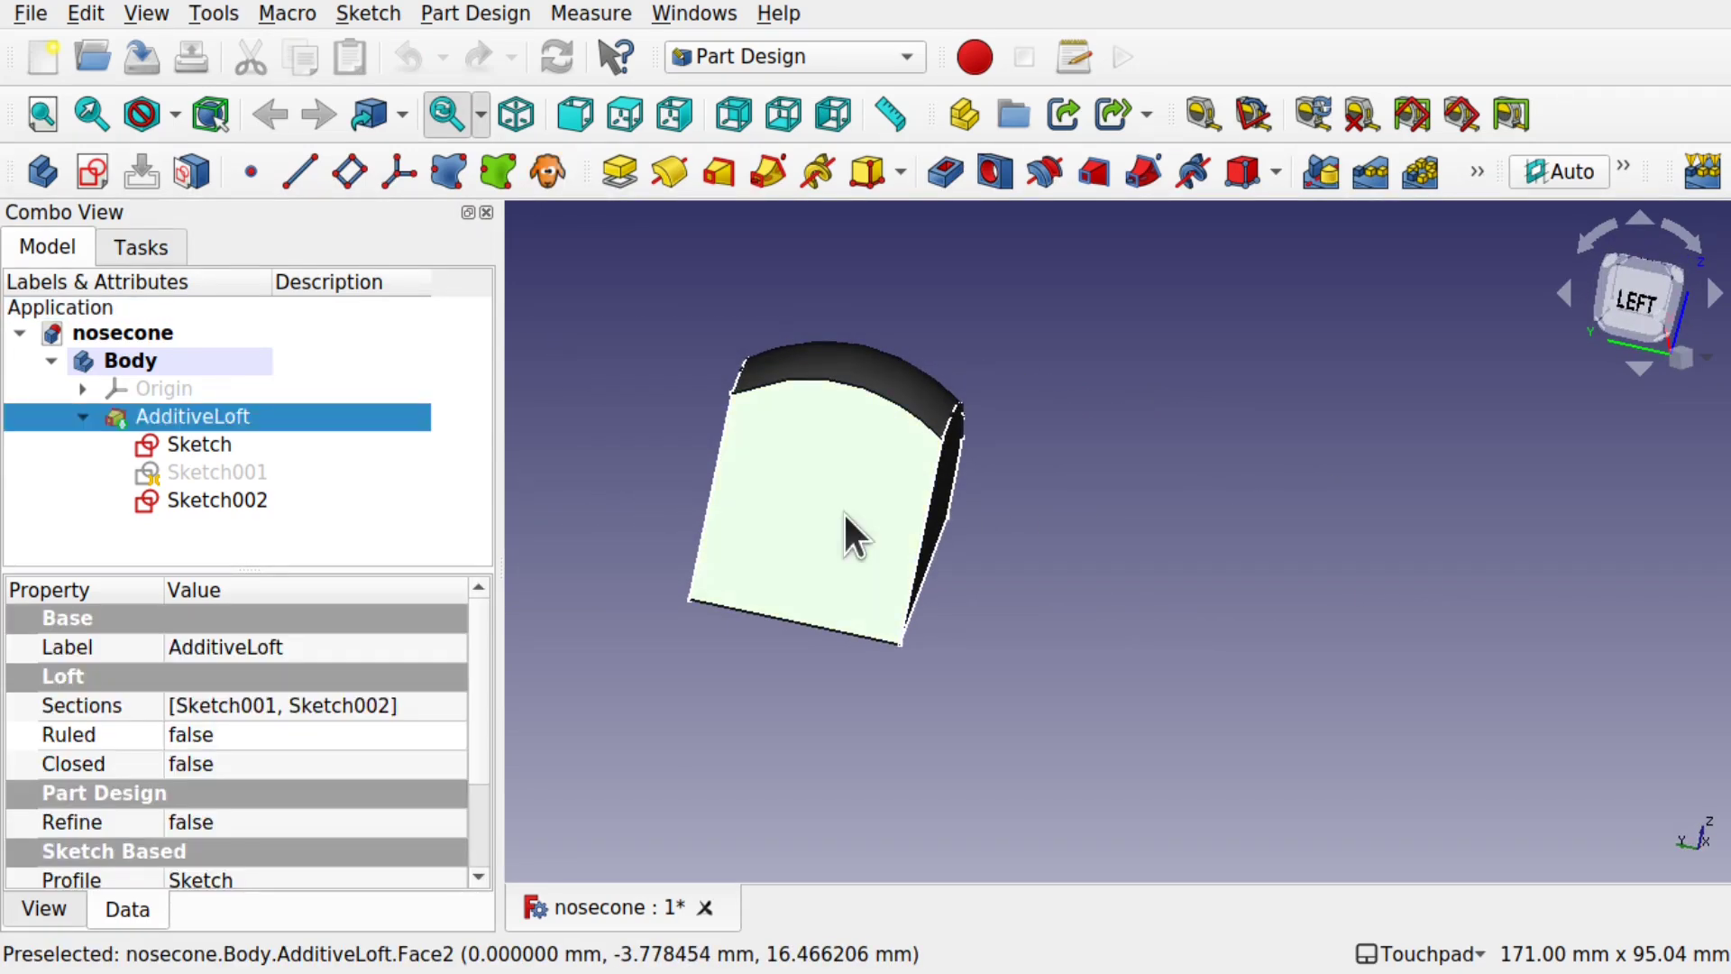
{"action": "left_click", "coordinate": [502, 12]}
{"action": "mouse_move", "coordinate": [780, 399]}
{"action": "mouse_move", "coordinate": [816, 435]}
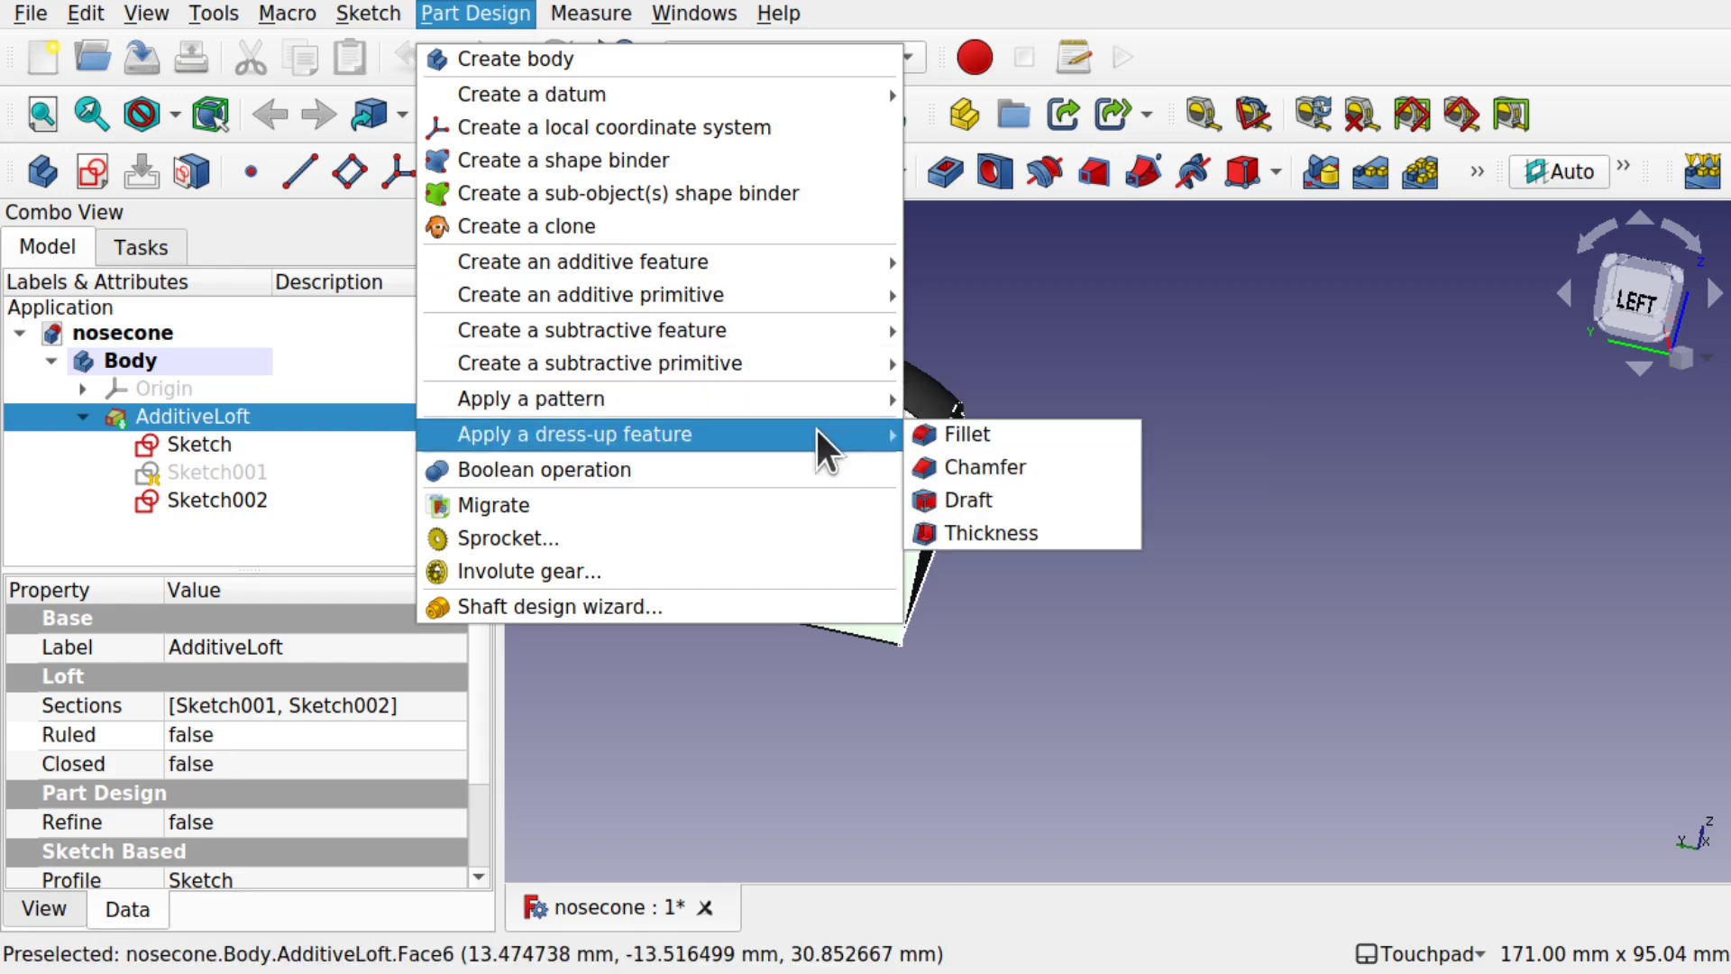
{"action": "left_click", "coordinate": [999, 501]}
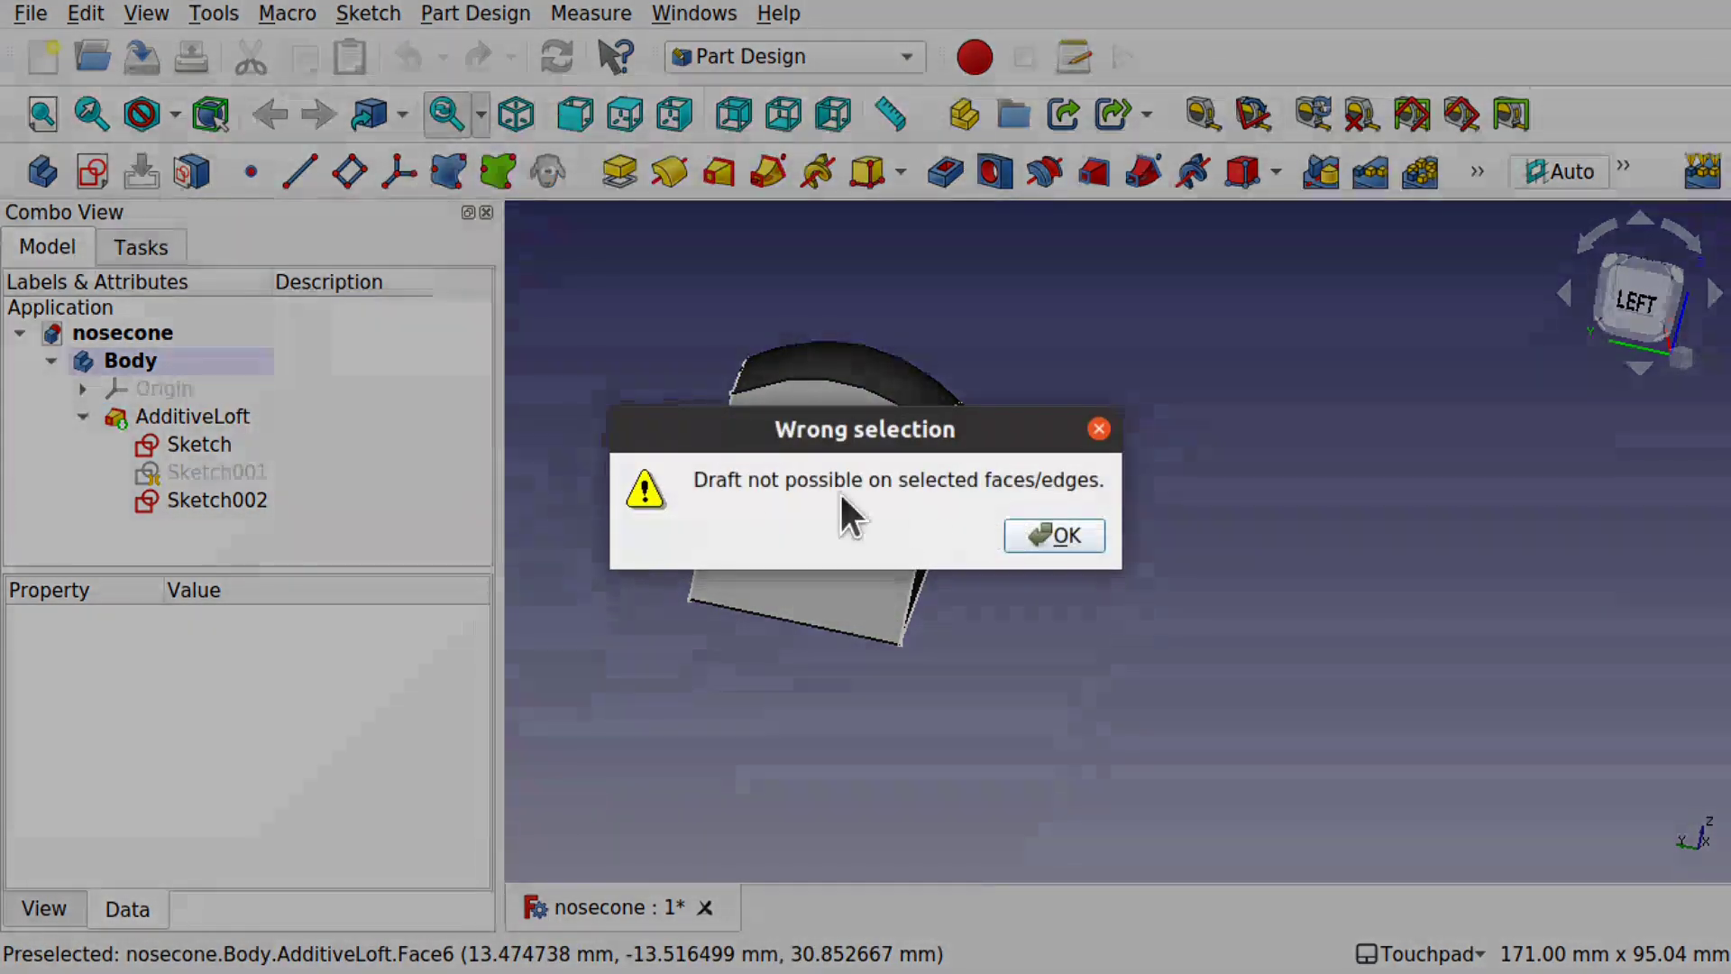
{"action": "left_click", "coordinate": [1064, 543]}
{"action": "middle_click_drag", "start_coordinate": [1045, 537], "coordinate": [915, 677]}
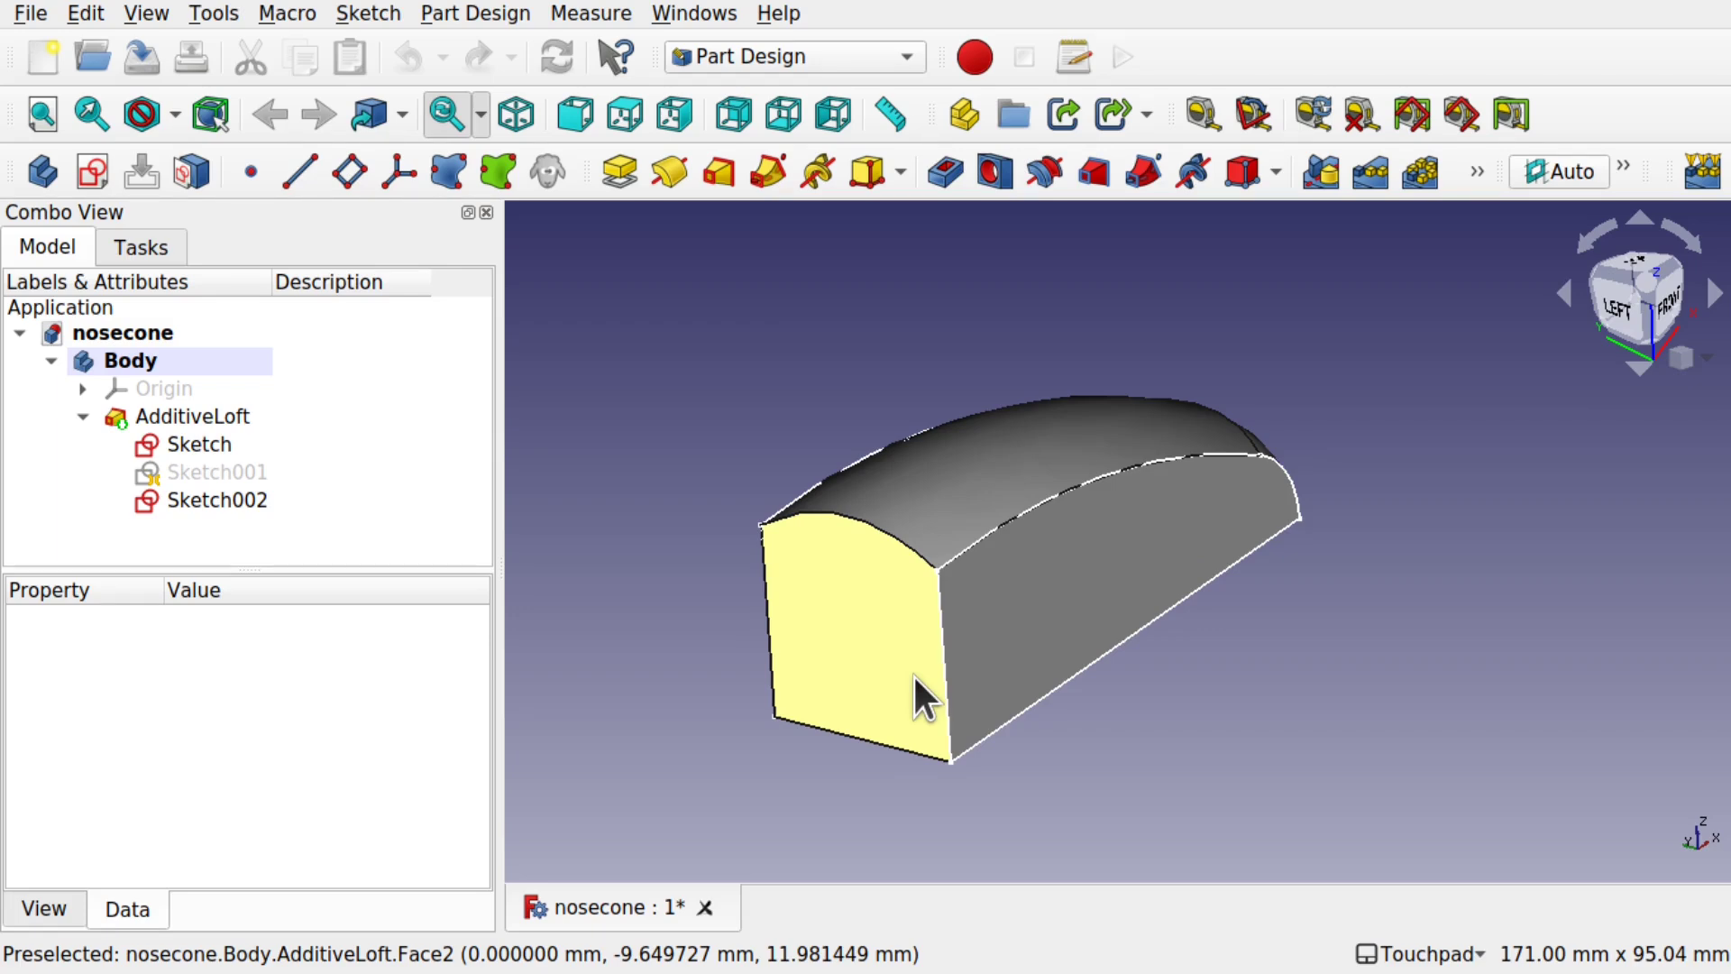
{"action": "middle_click_drag", "start_coordinate": [887, 419], "coordinate": [951, 487]}
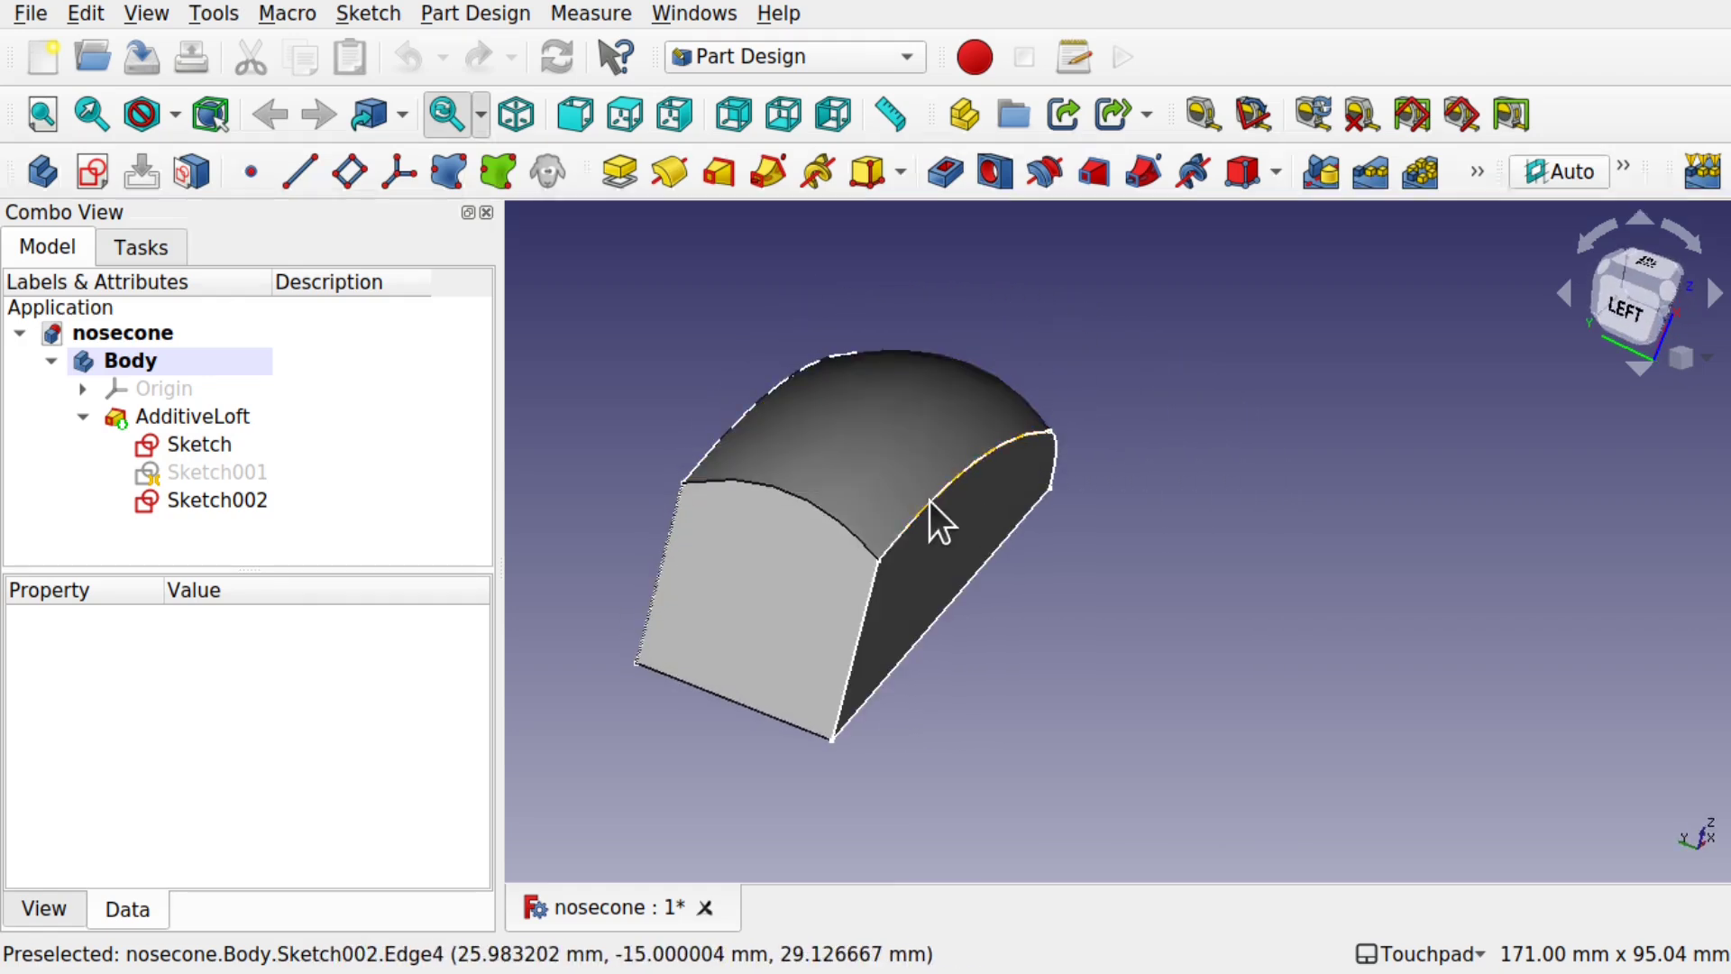
- Select Sketch002 and expand its Attachment Offset properties
{"action": "middle_click_drag", "start_coordinate": [864, 603], "coordinate": [1154, 610]}
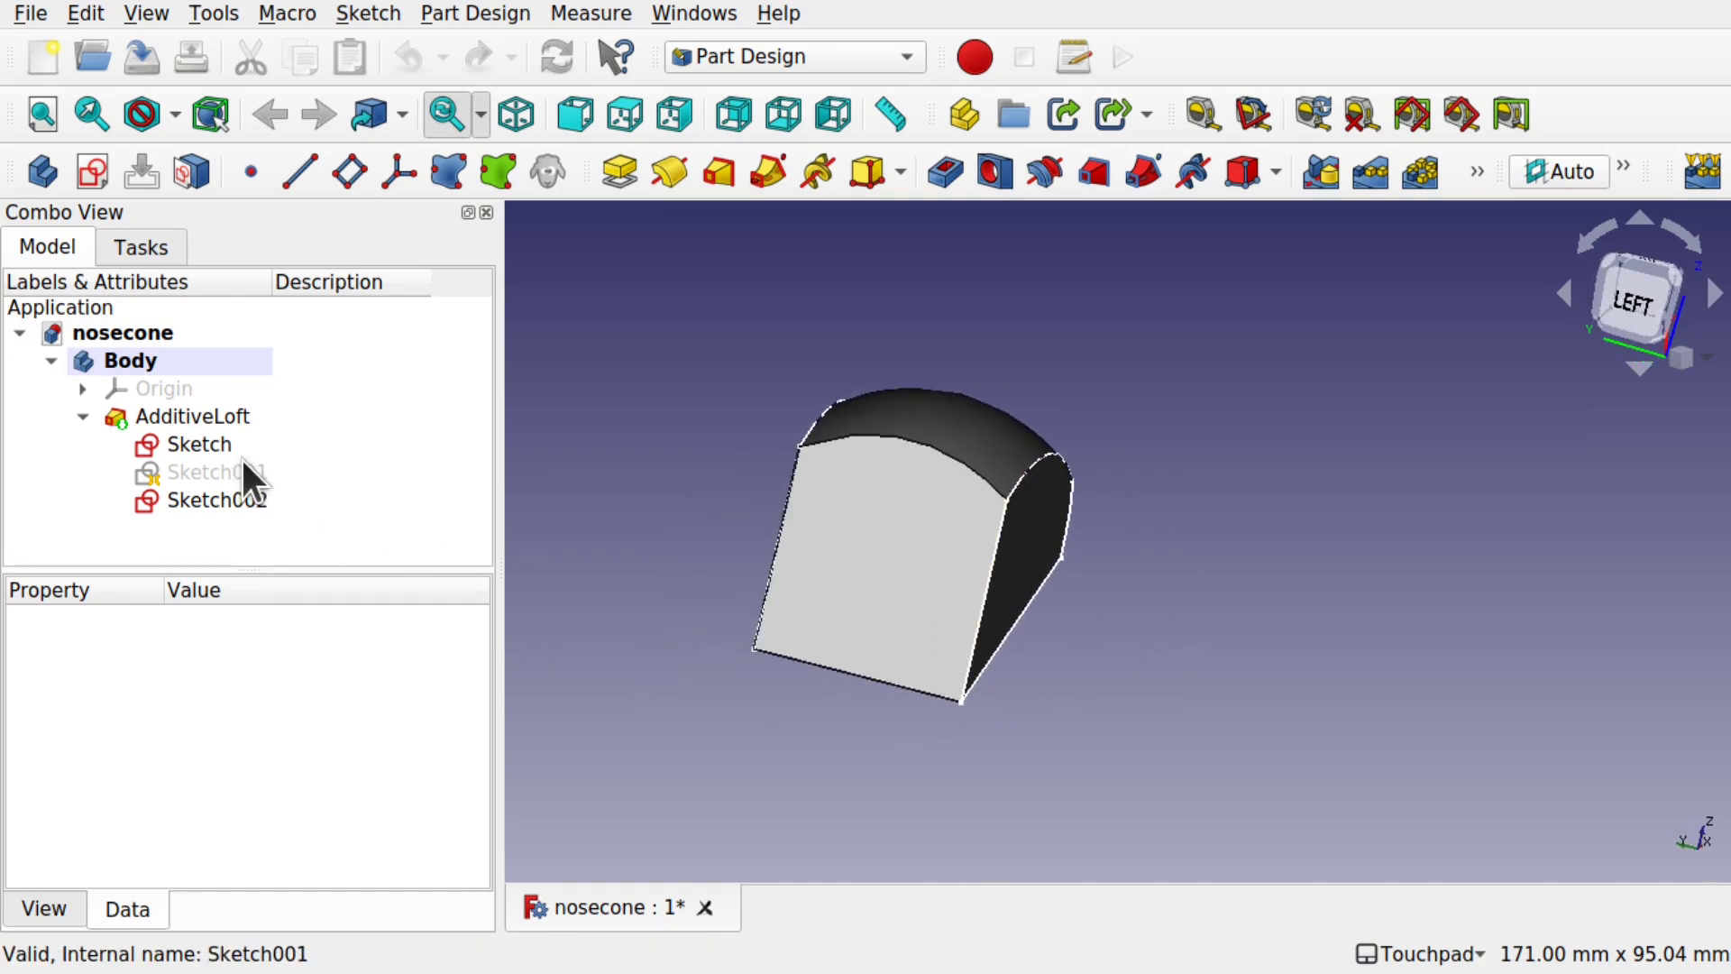
{"action": "left_click", "coordinate": [202, 446]}
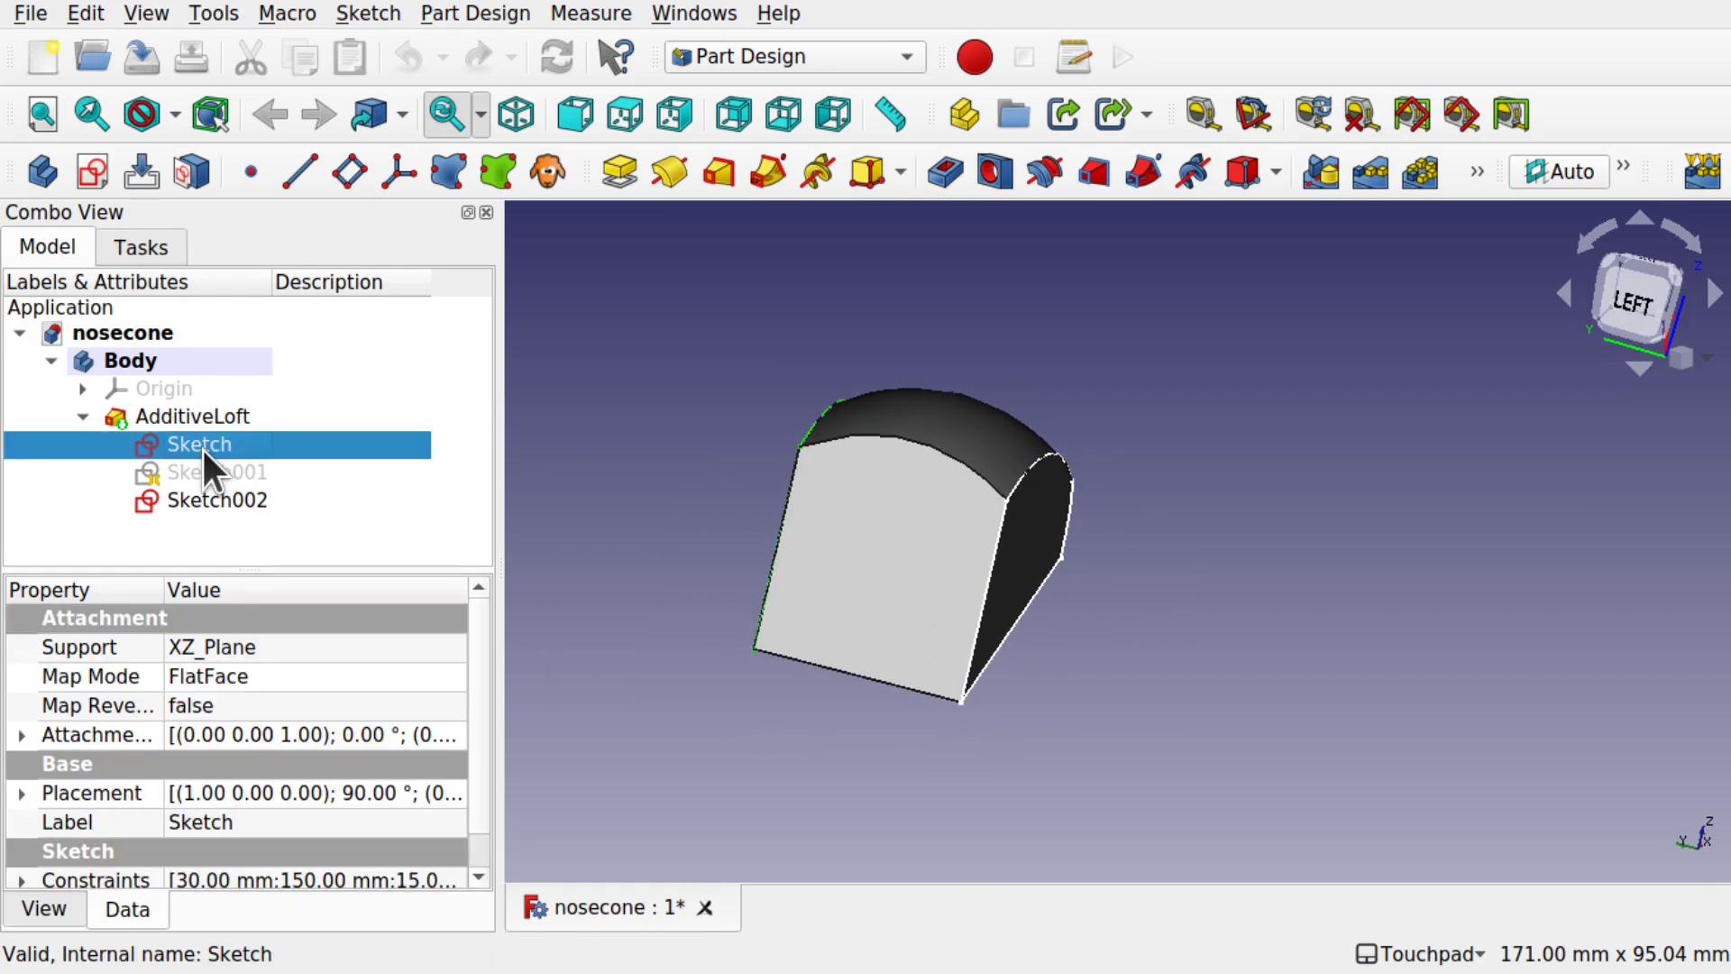
{"action": "left_click", "coordinate": [191, 500]}
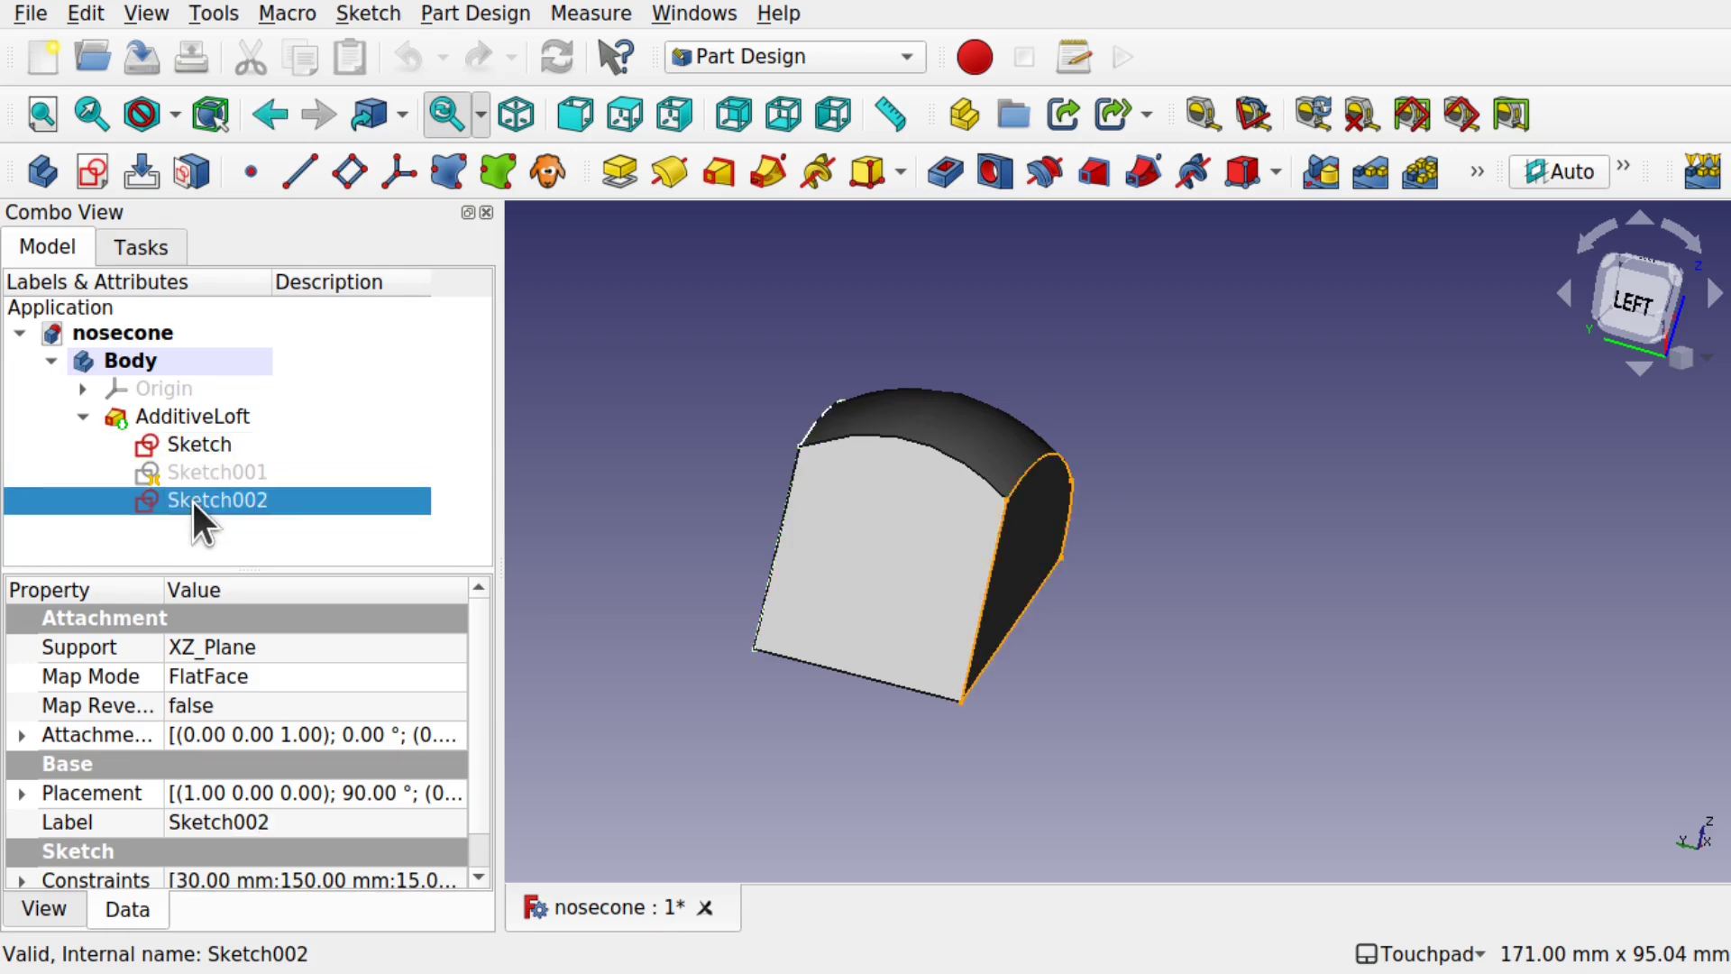
{"action": "left_click", "coordinate": [22, 735]}
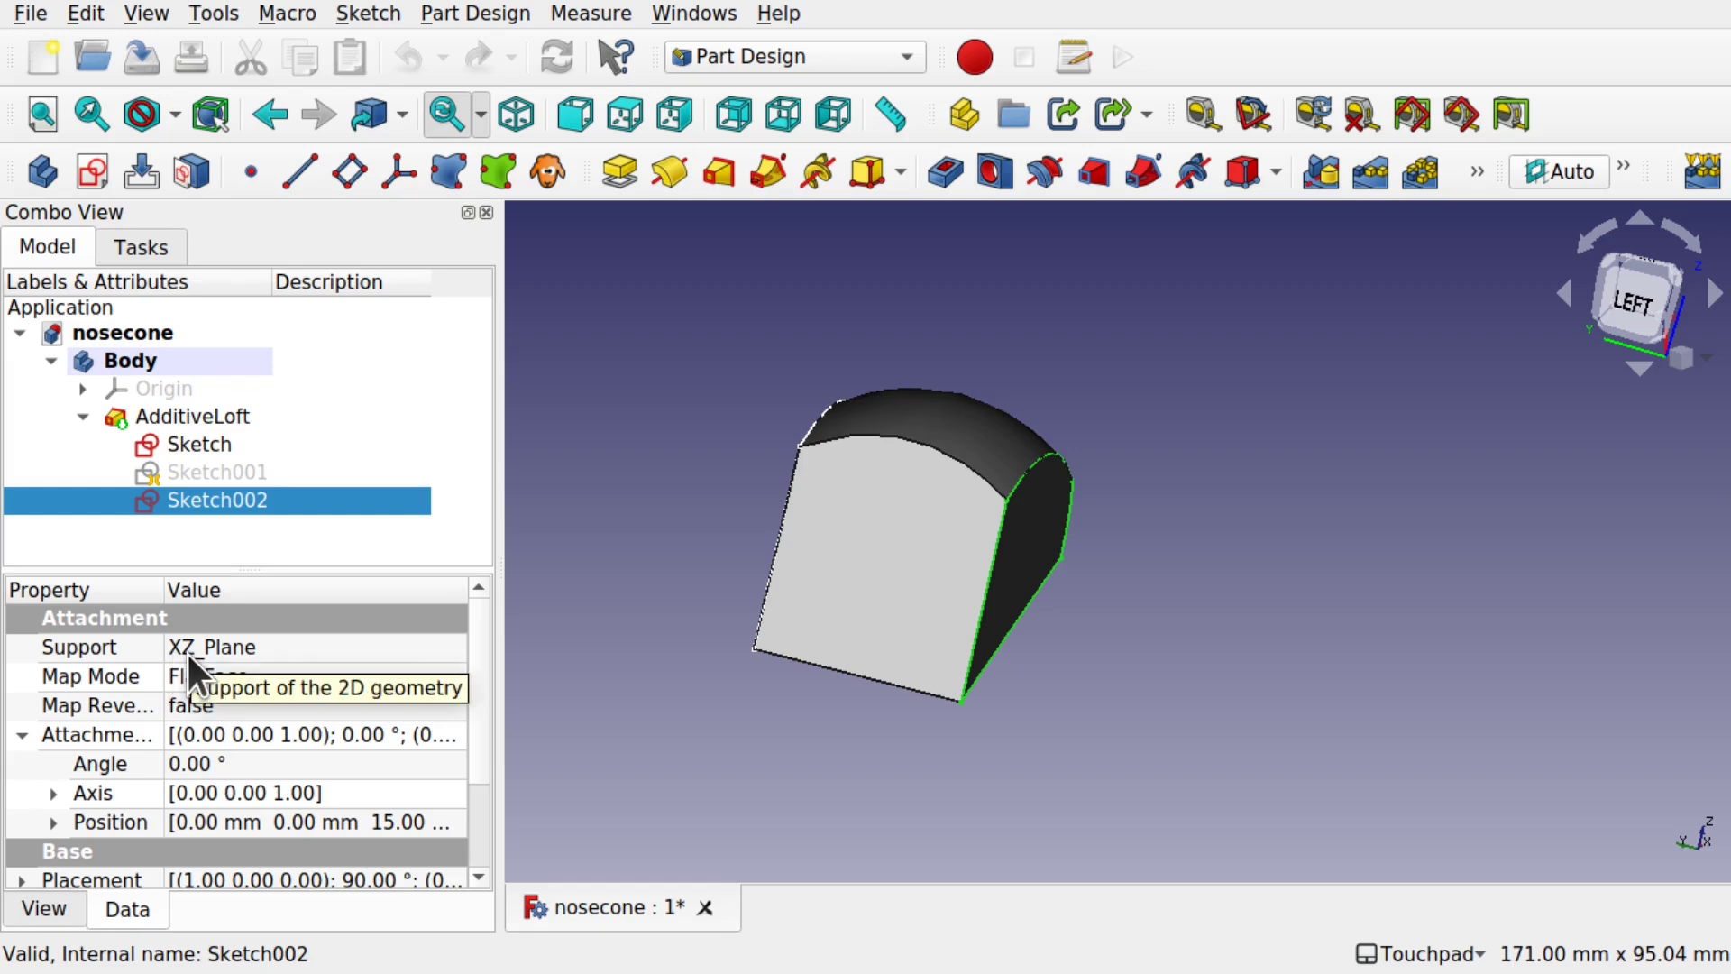
{"action": "scroll", "coordinate": [479, 684], "scroll_direction": "down", "scroll_amount": 2}
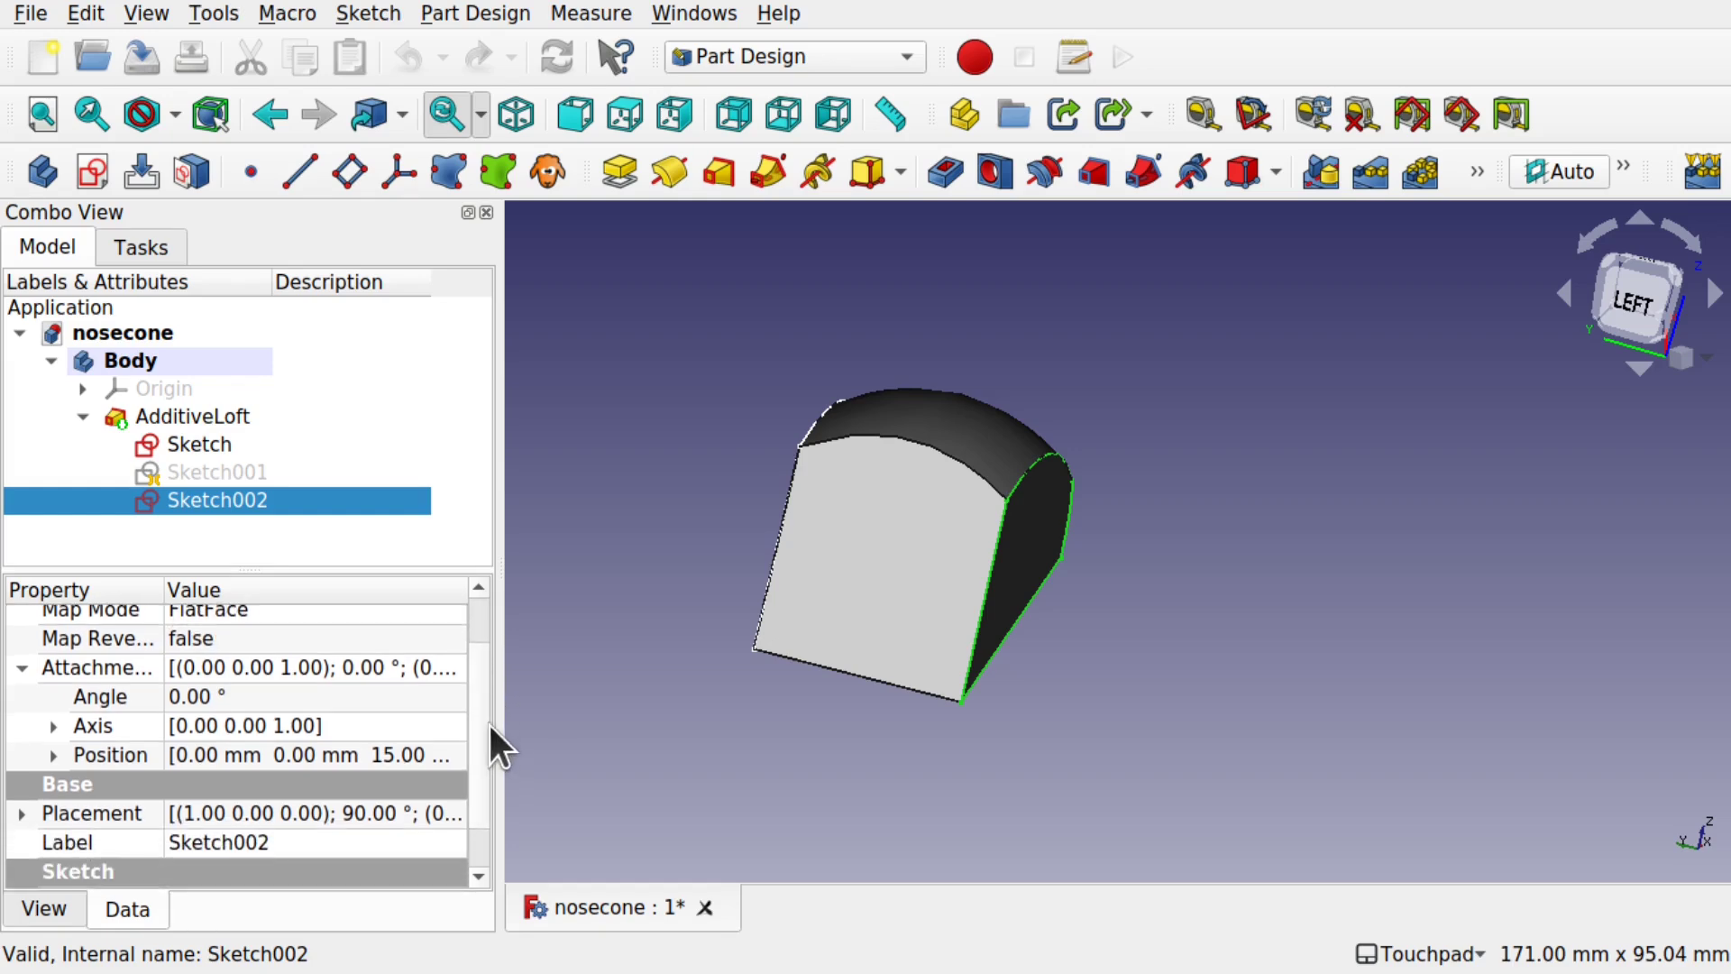
{"action": "left_click", "coordinate": [247, 696]}
{"action": "scroll", "coordinate": [247, 696], "scroll_direction": "down", "scroll_amount": 1}
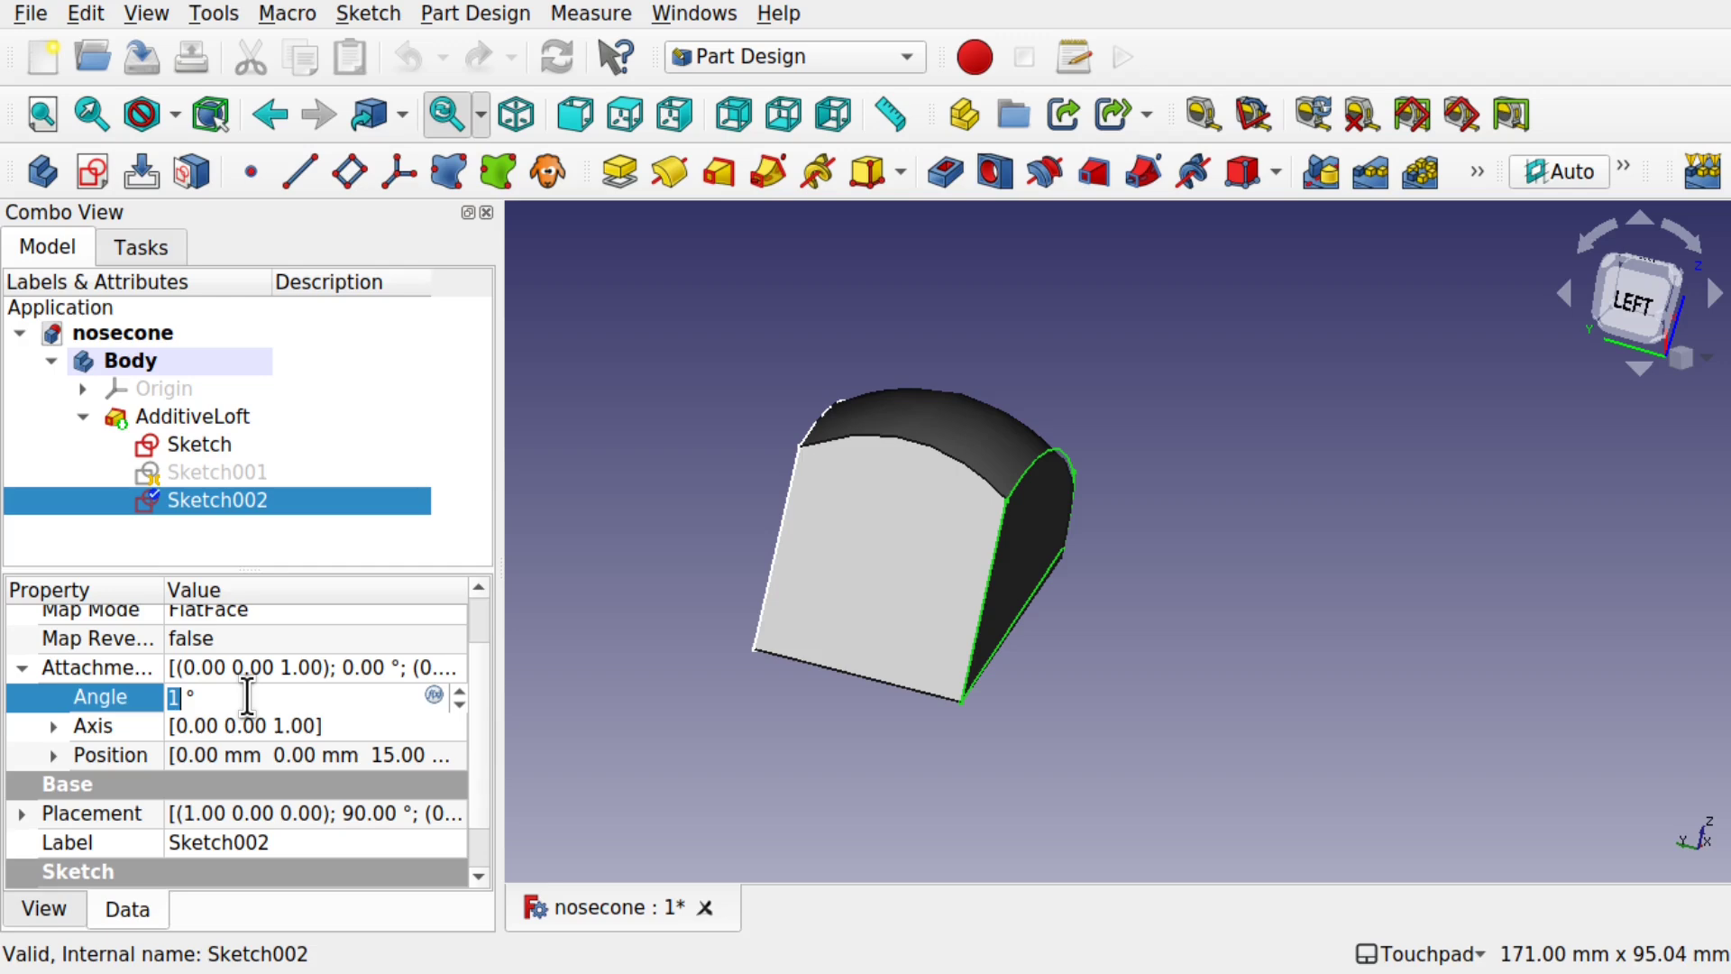
{"action": "scroll", "coordinate": [247, 696], "scroll_direction": "up", "scroll_amount": 1}
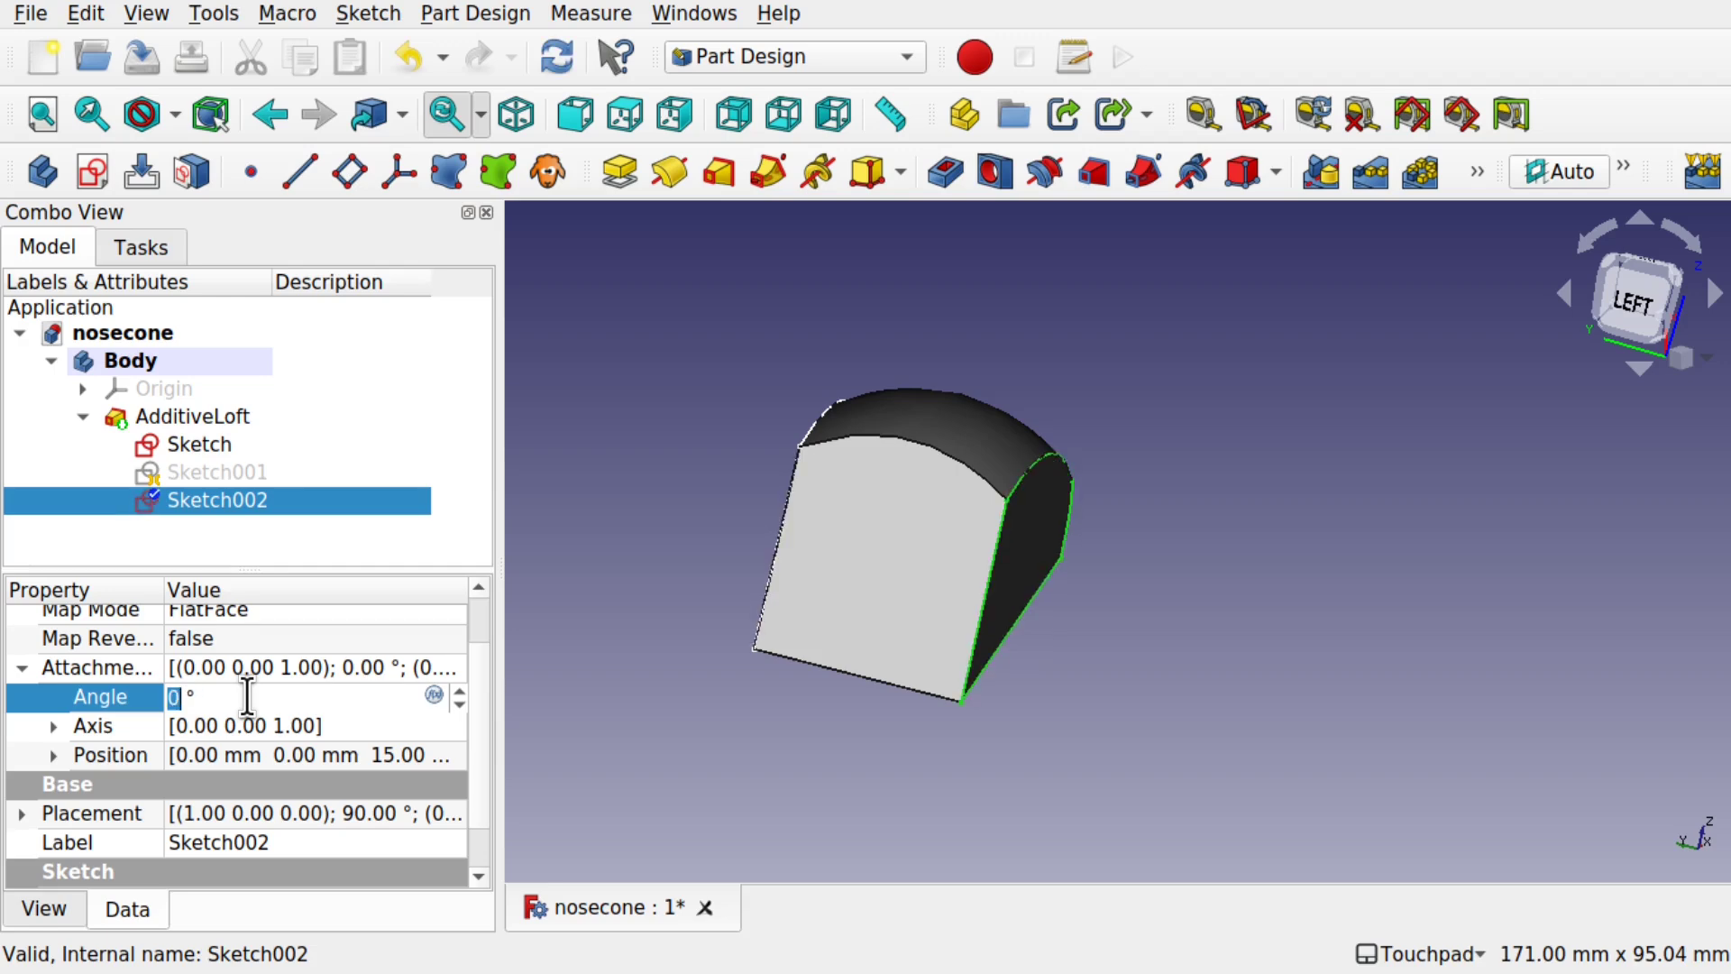
- Set Sketch002's attachment rotation axis to x=1, z=0
{"action": "left_click", "coordinate": [36, 721]}
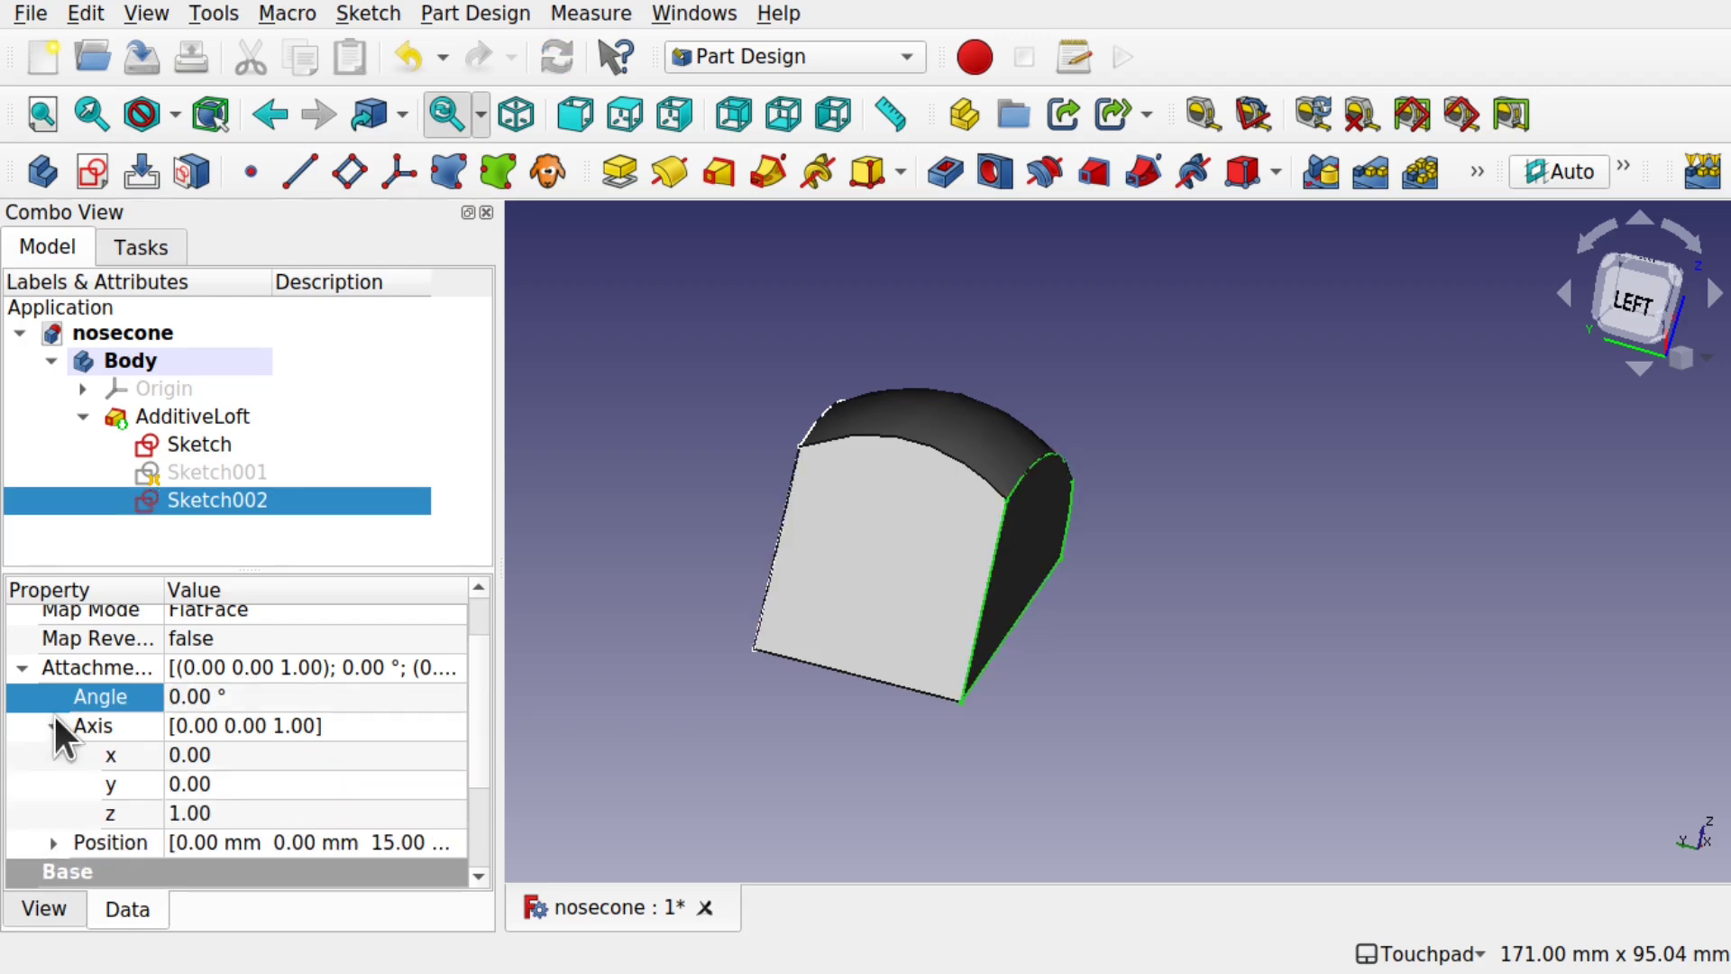
{"action": "left_click", "coordinate": [229, 755]}
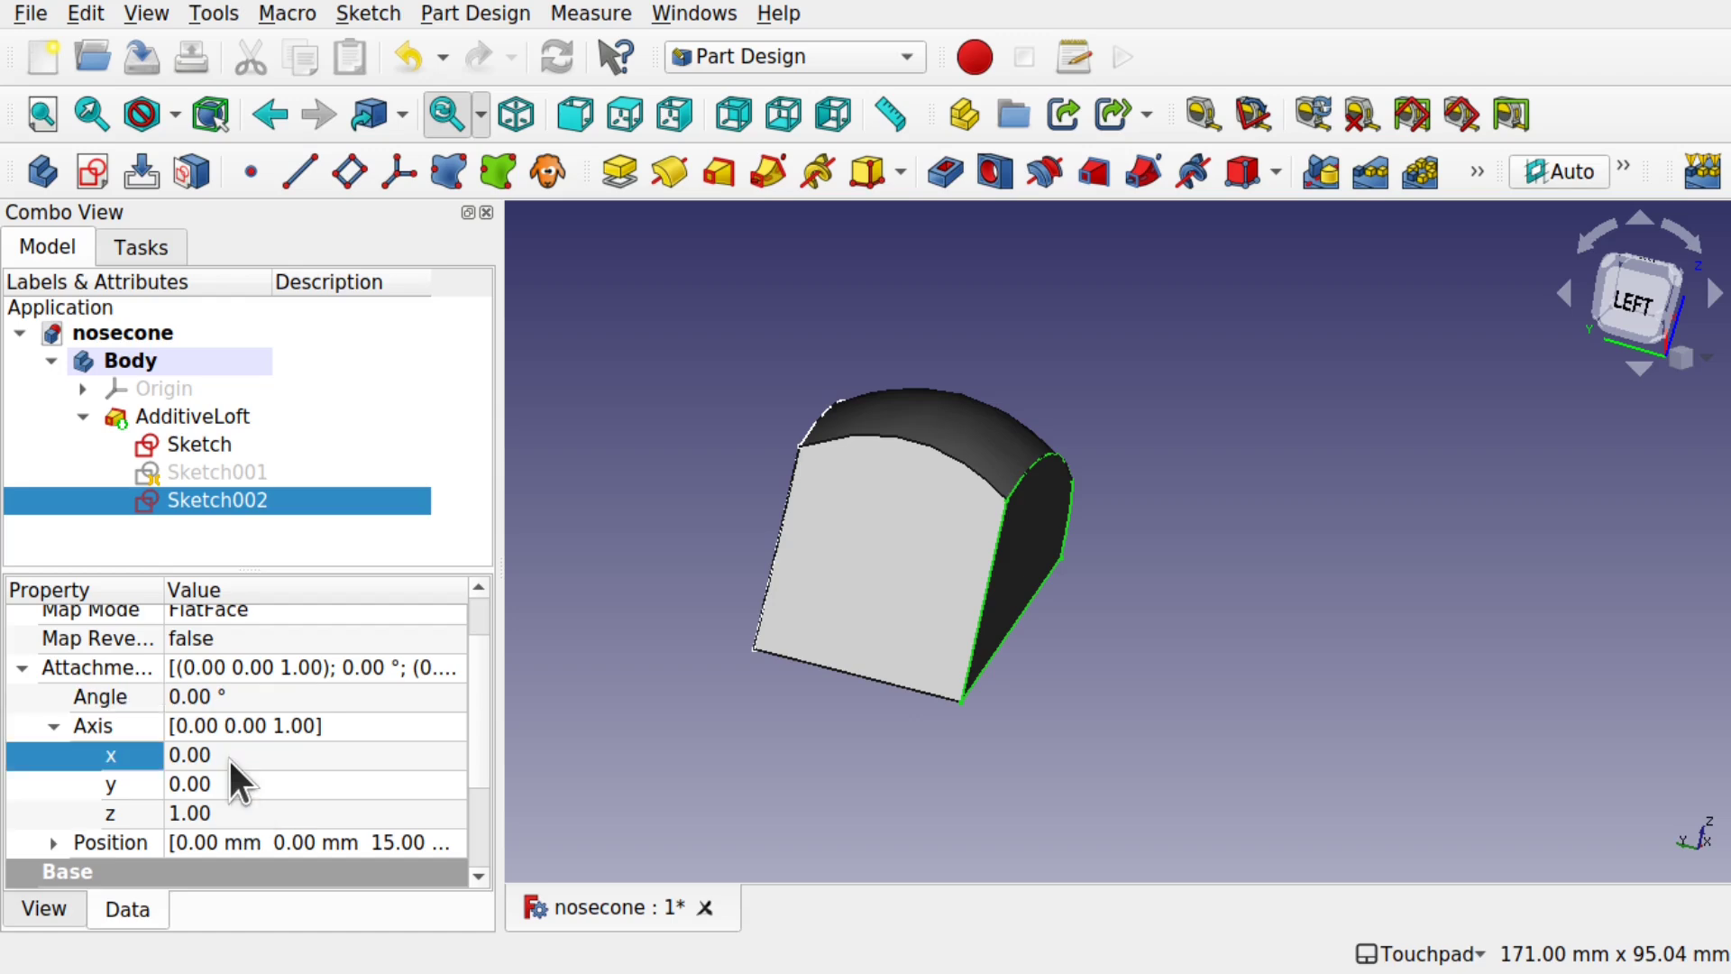
{"action": "type", "text": "1"}
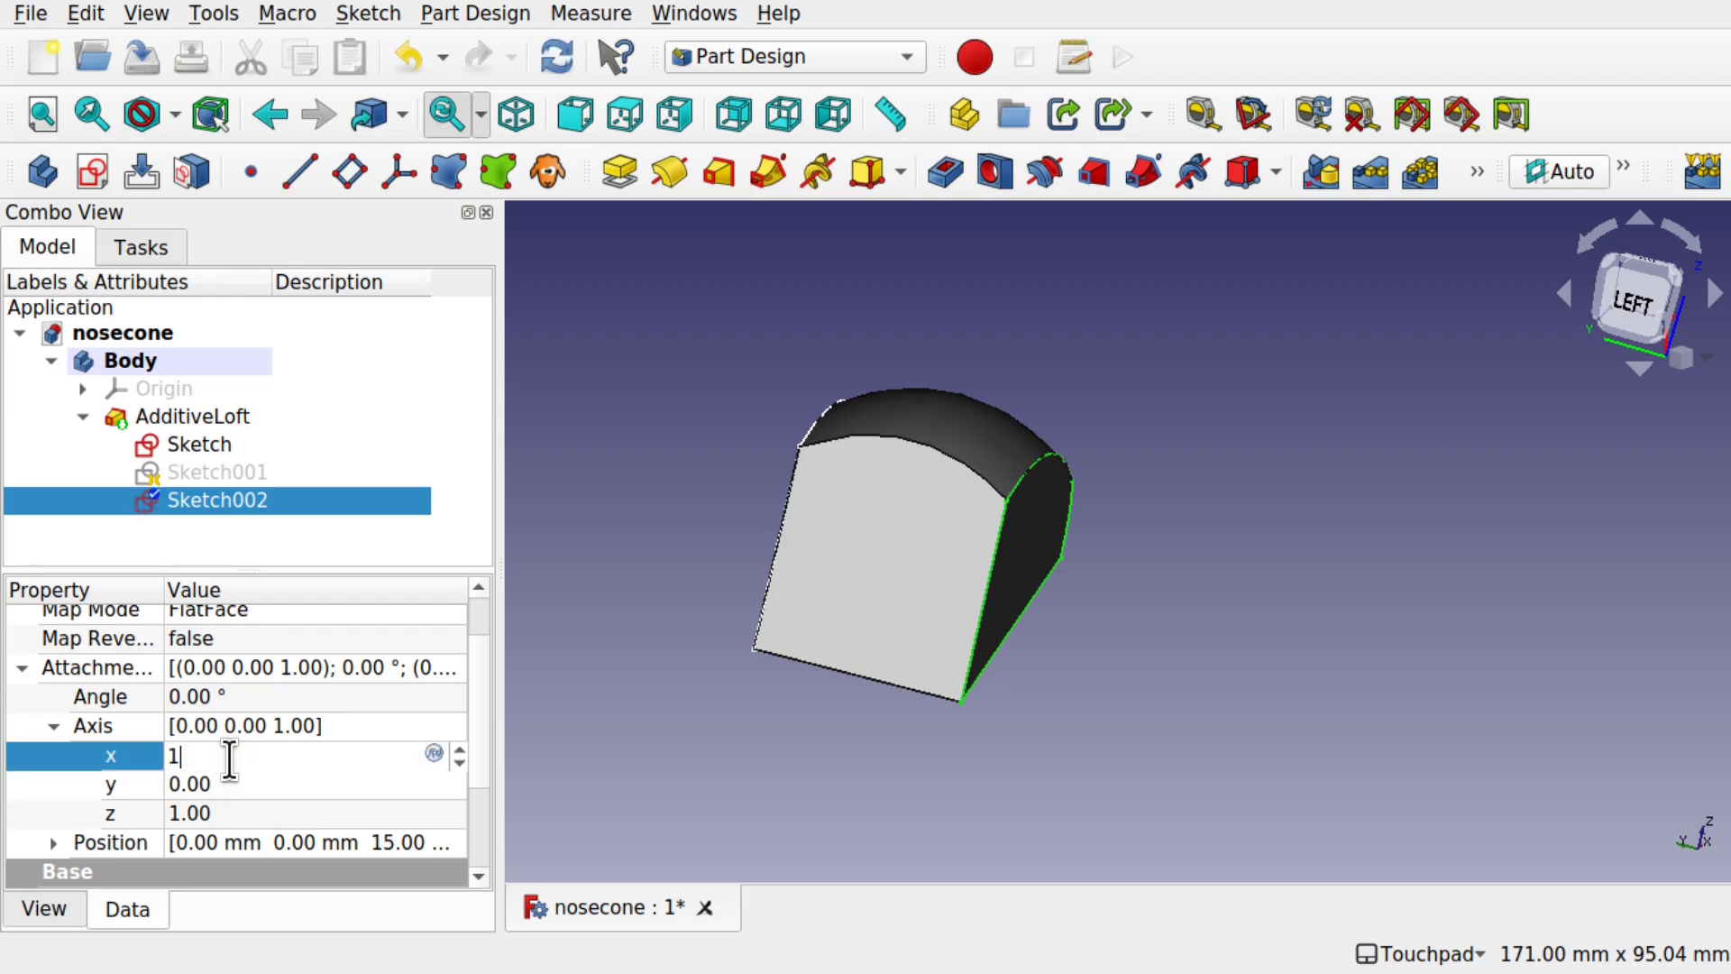
{"action": "left_click", "coordinate": [230, 808]}
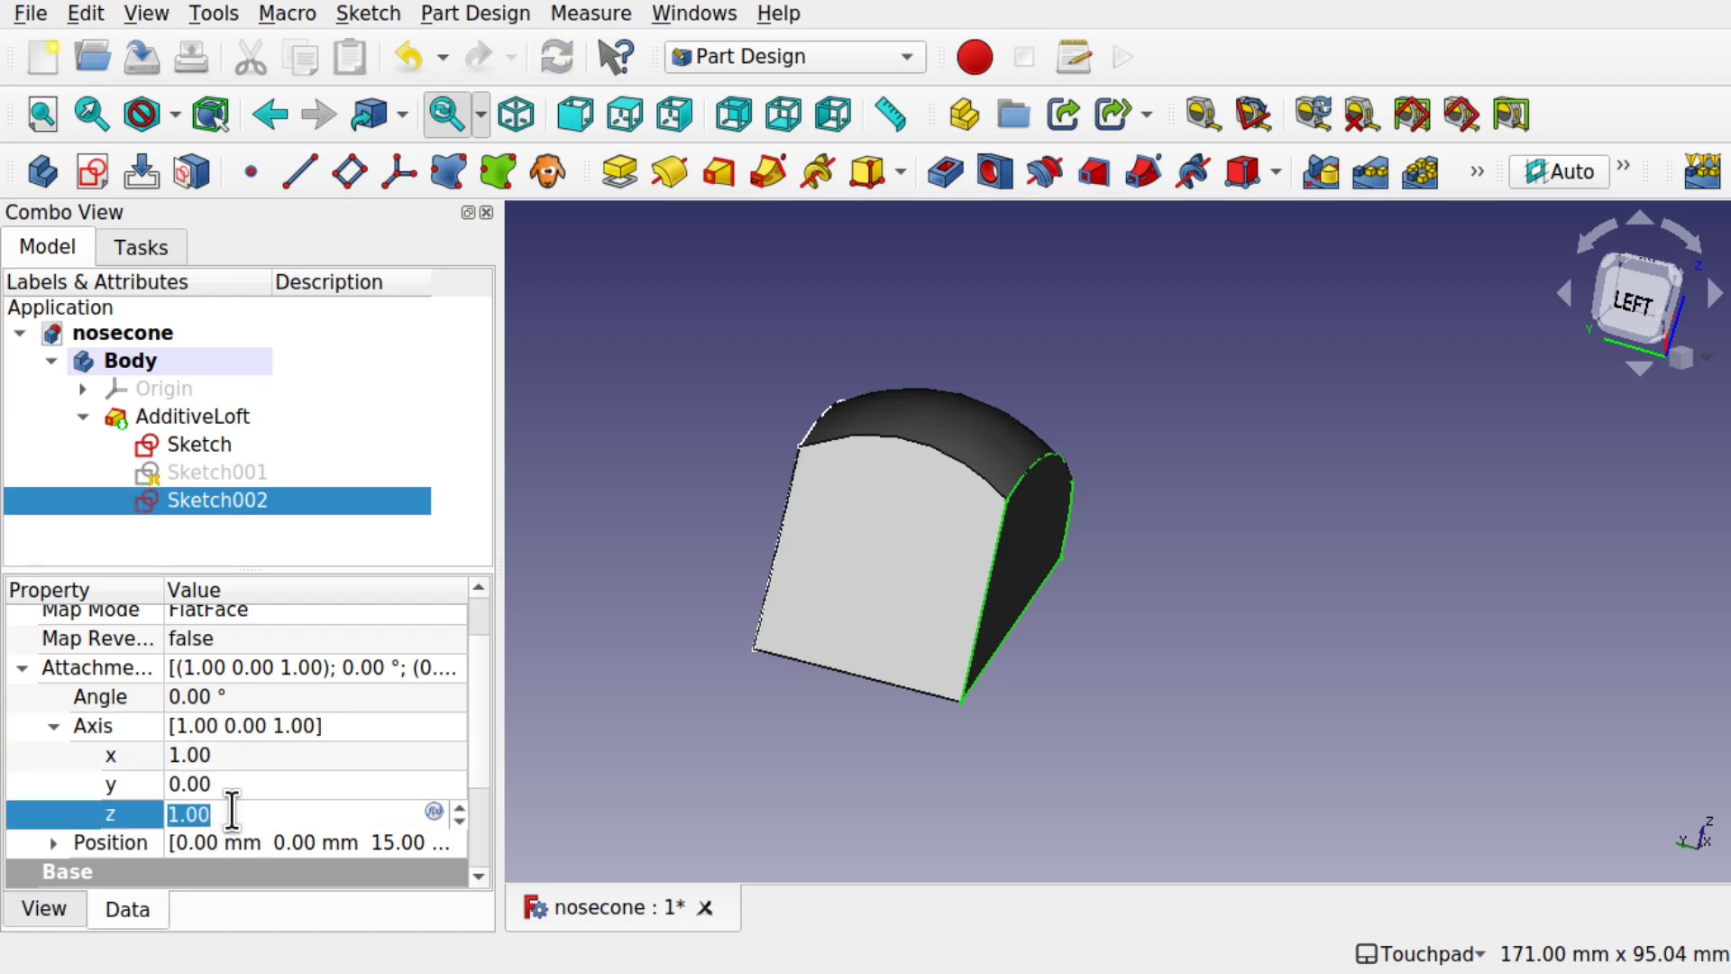
{"action": "type", "text": "0"}
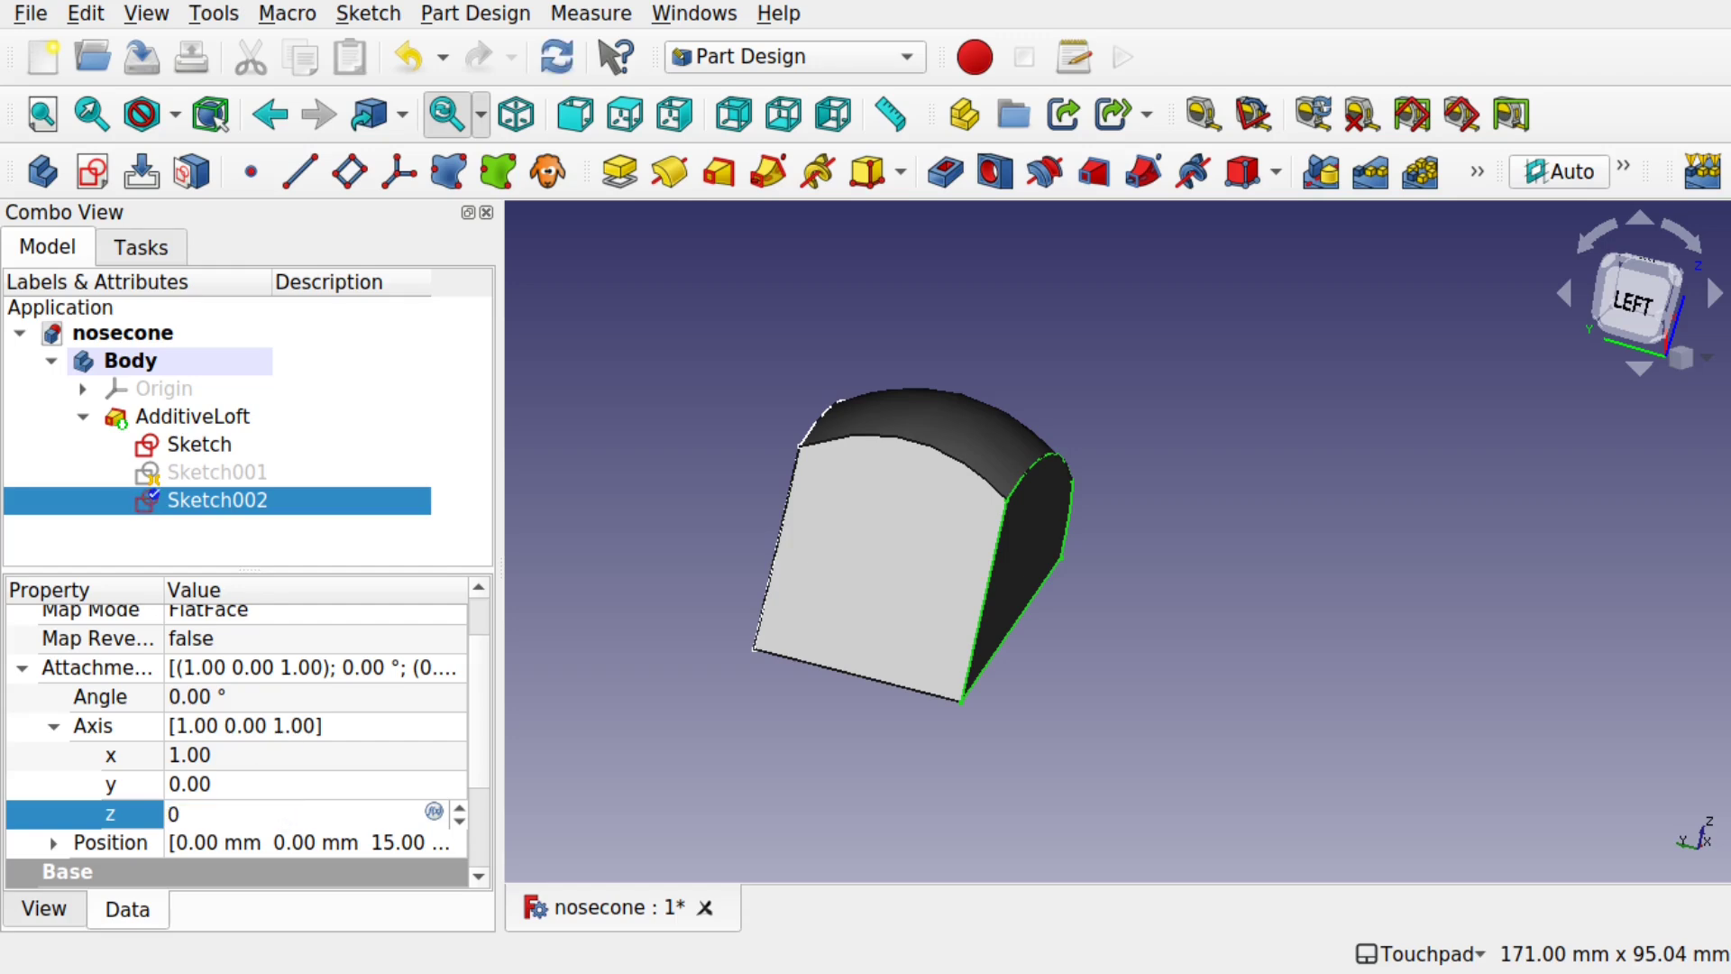
{"action": "left_click", "coordinate": [273, 748]}
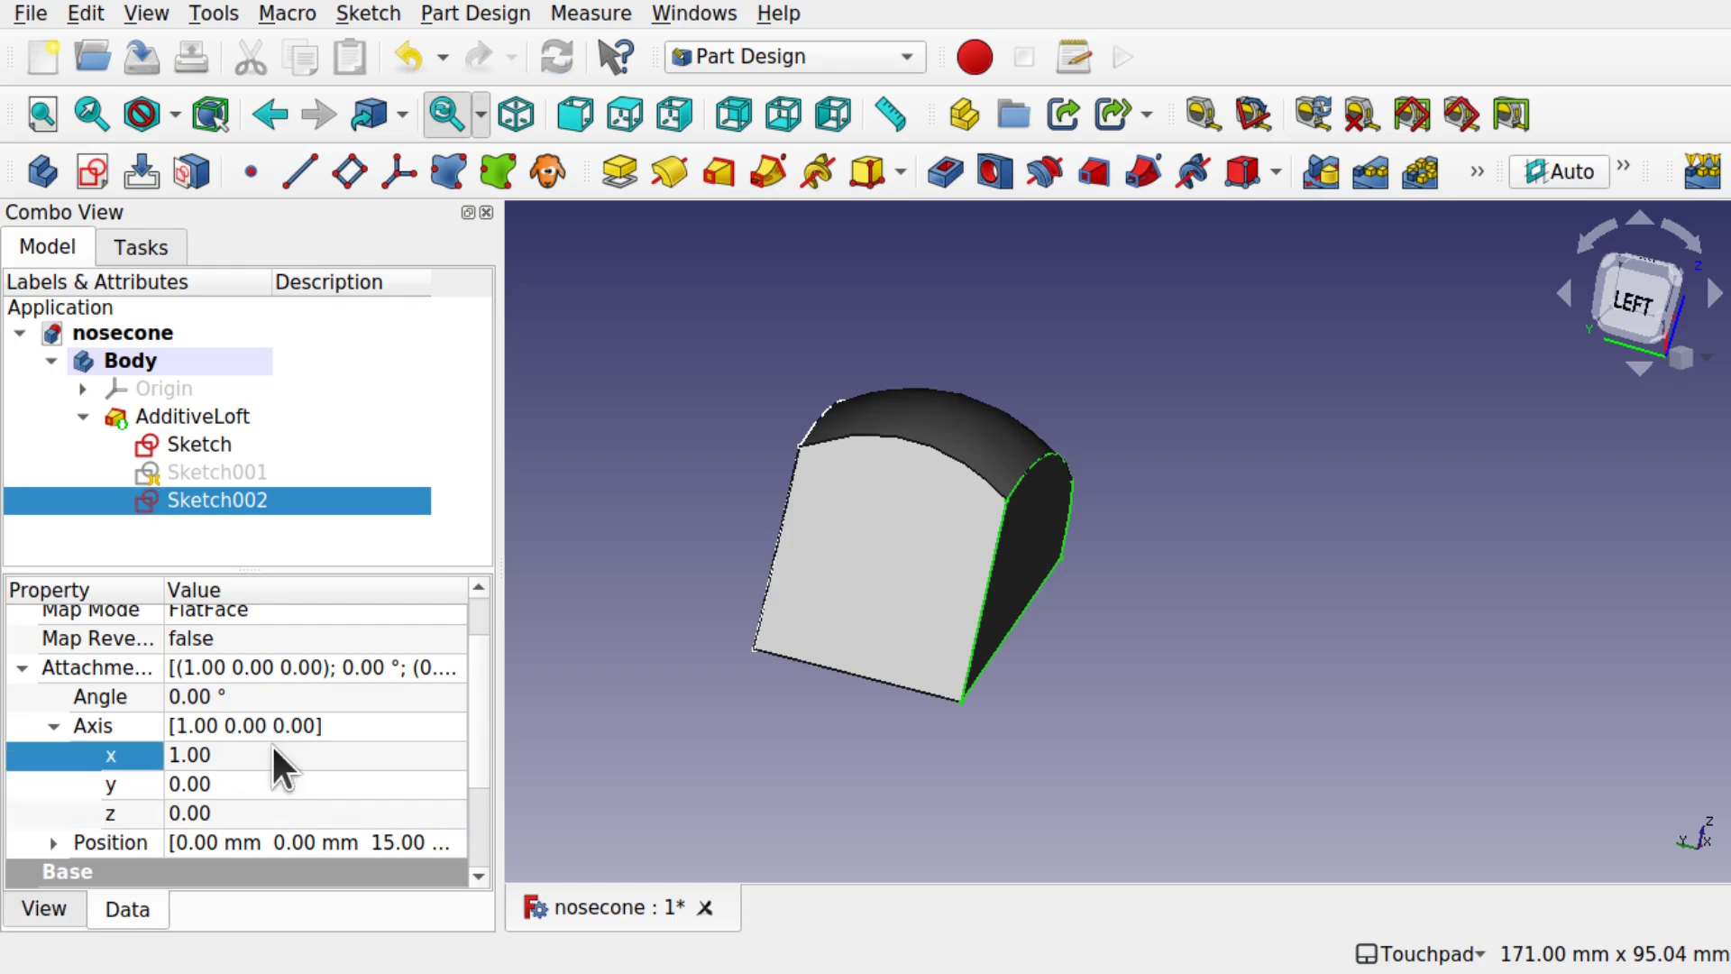
- Set Sketch002's attachment rotation angle to 8°
{"action": "left_click", "coordinate": [268, 687]}
{"action": "scroll", "coordinate": [270, 689], "scroll_direction": "up", "scroll_amount": 1}
{"action": "scroll", "coordinate": [270, 689], "scroll_direction": "up", "scroll_amount": 7}
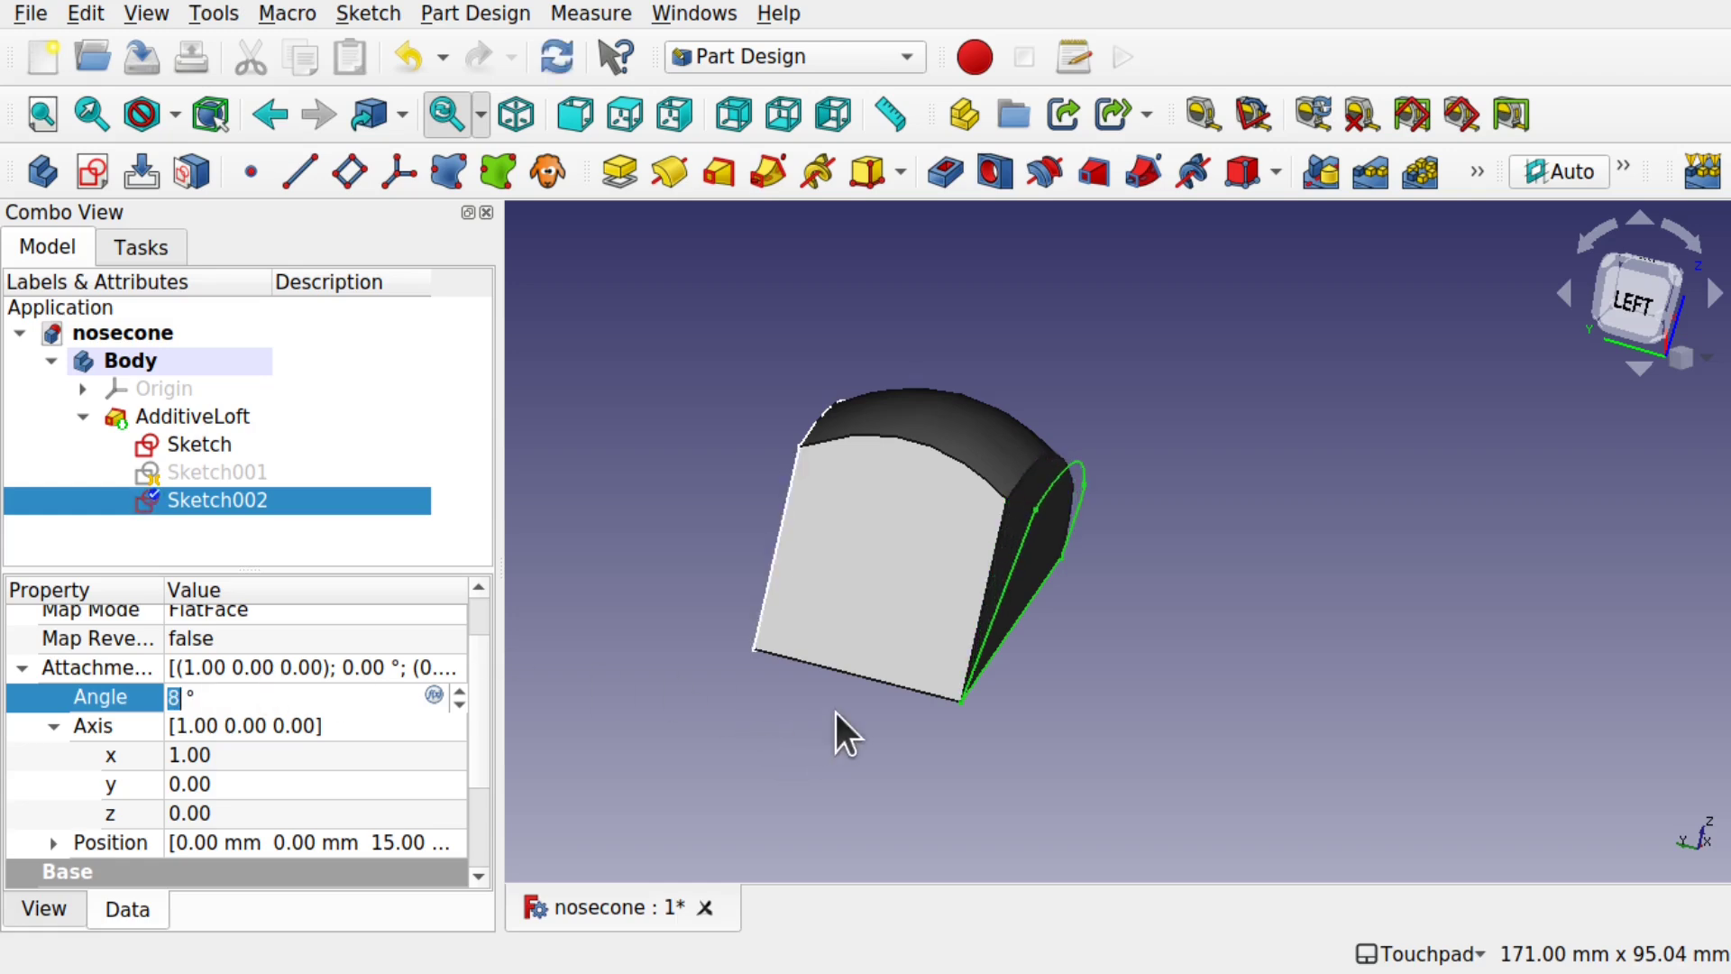
{"action": "key", "text": "Return"}
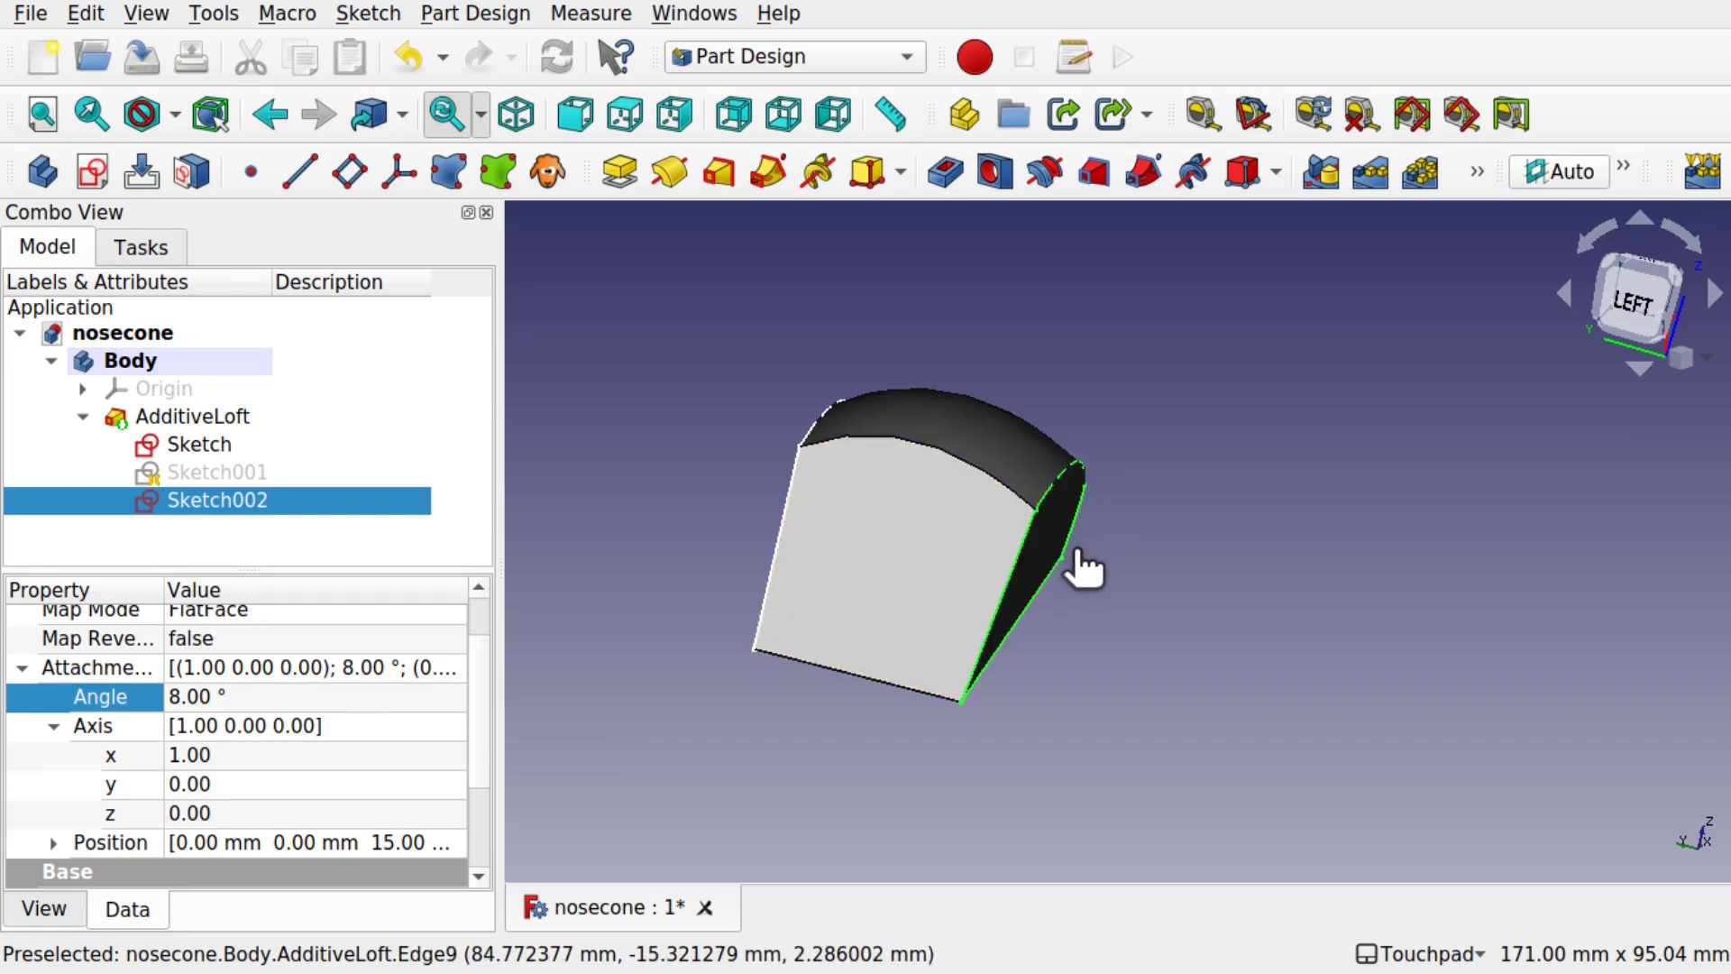
{"action": "mouse_move", "coordinate": [1046, 615]}
{"action": "left_mouse_down"}
{"action": "mouse_move", "coordinate": [1026, 595]}
{"action": "mouse_move", "coordinate": [1030, 465]}
{"action": "mouse_move", "coordinate": [1001, 428]}
{"action": "mouse_move", "coordinate": [958, 572]}
{"action": "mouse_move", "coordinate": [1078, 310]}
{"action": "left_mouse_up"}
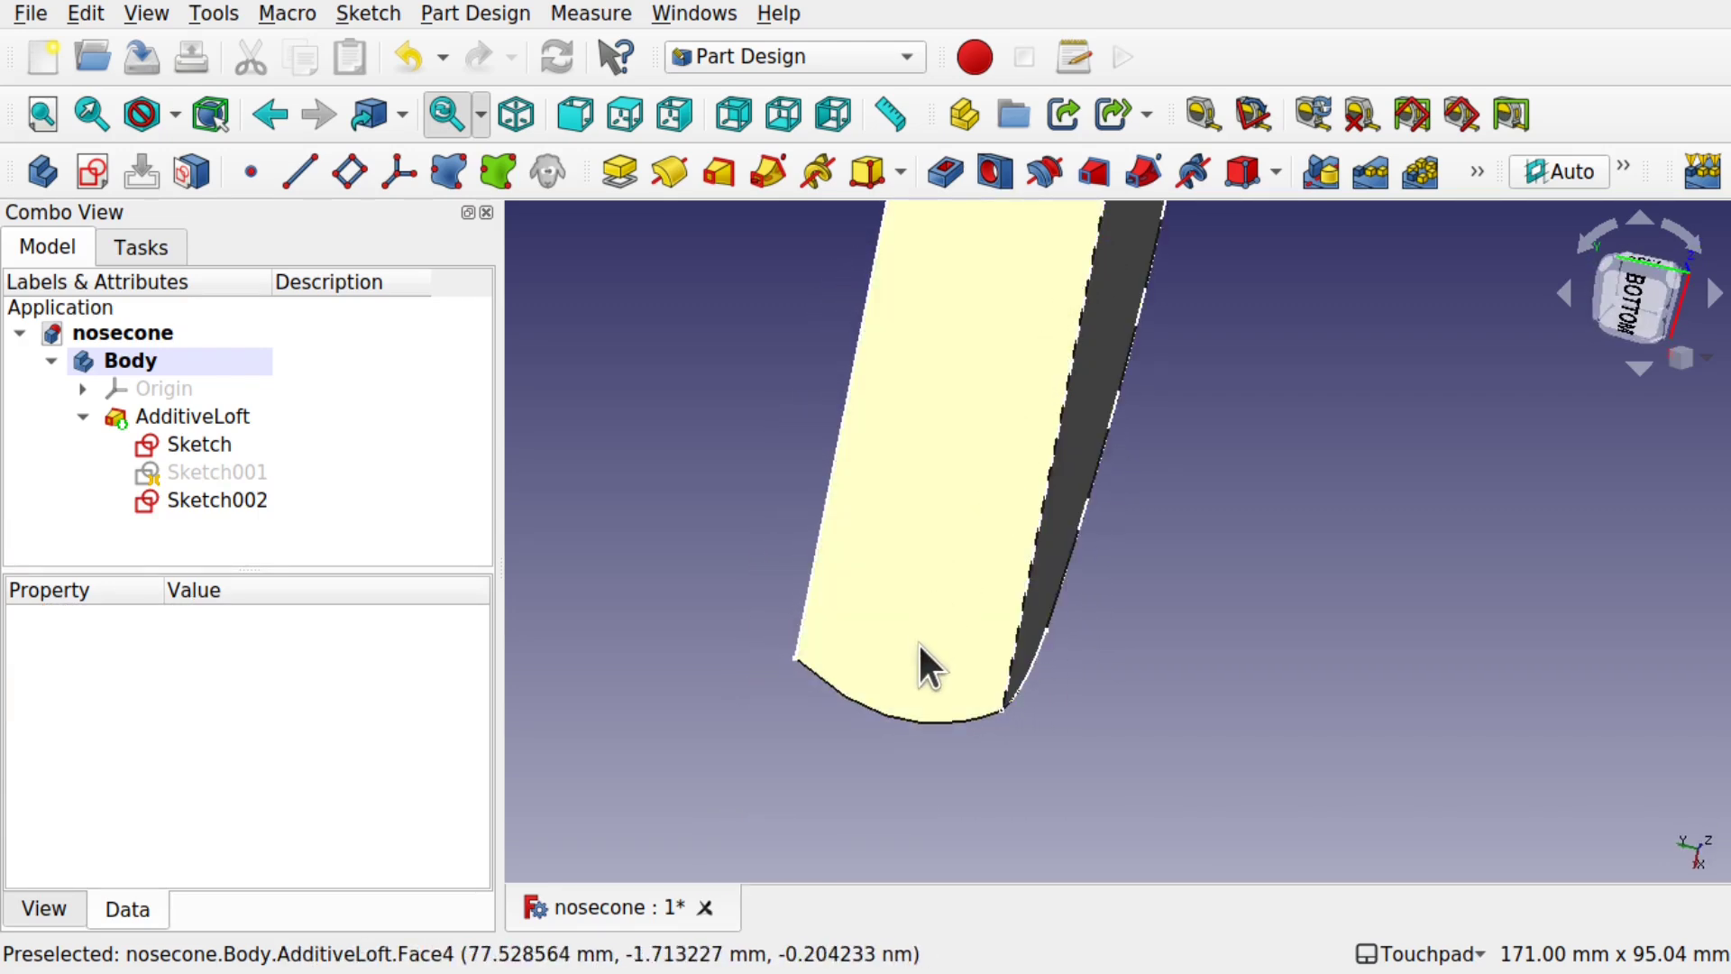
{"action": "left_click_drag", "start_coordinate": [928, 665], "coordinate": [854, 684], "text": "shift"}
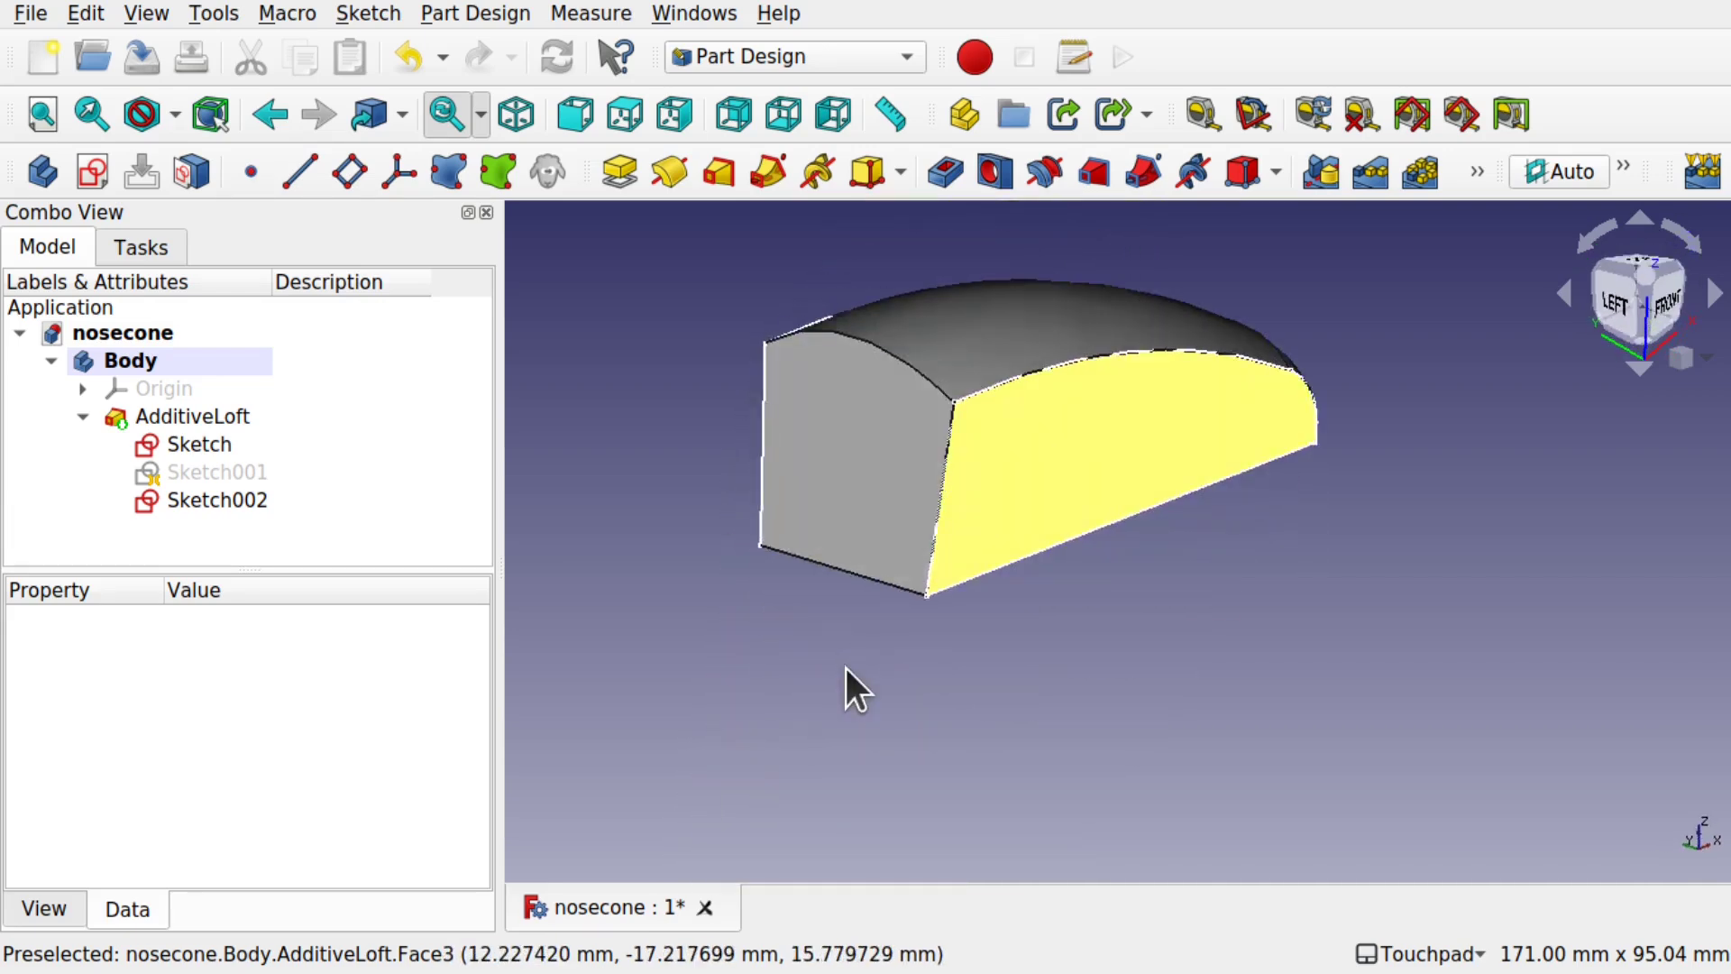
{"action": "left_click_drag", "start_coordinate": [1073, 433], "coordinate": [1085, 527]}
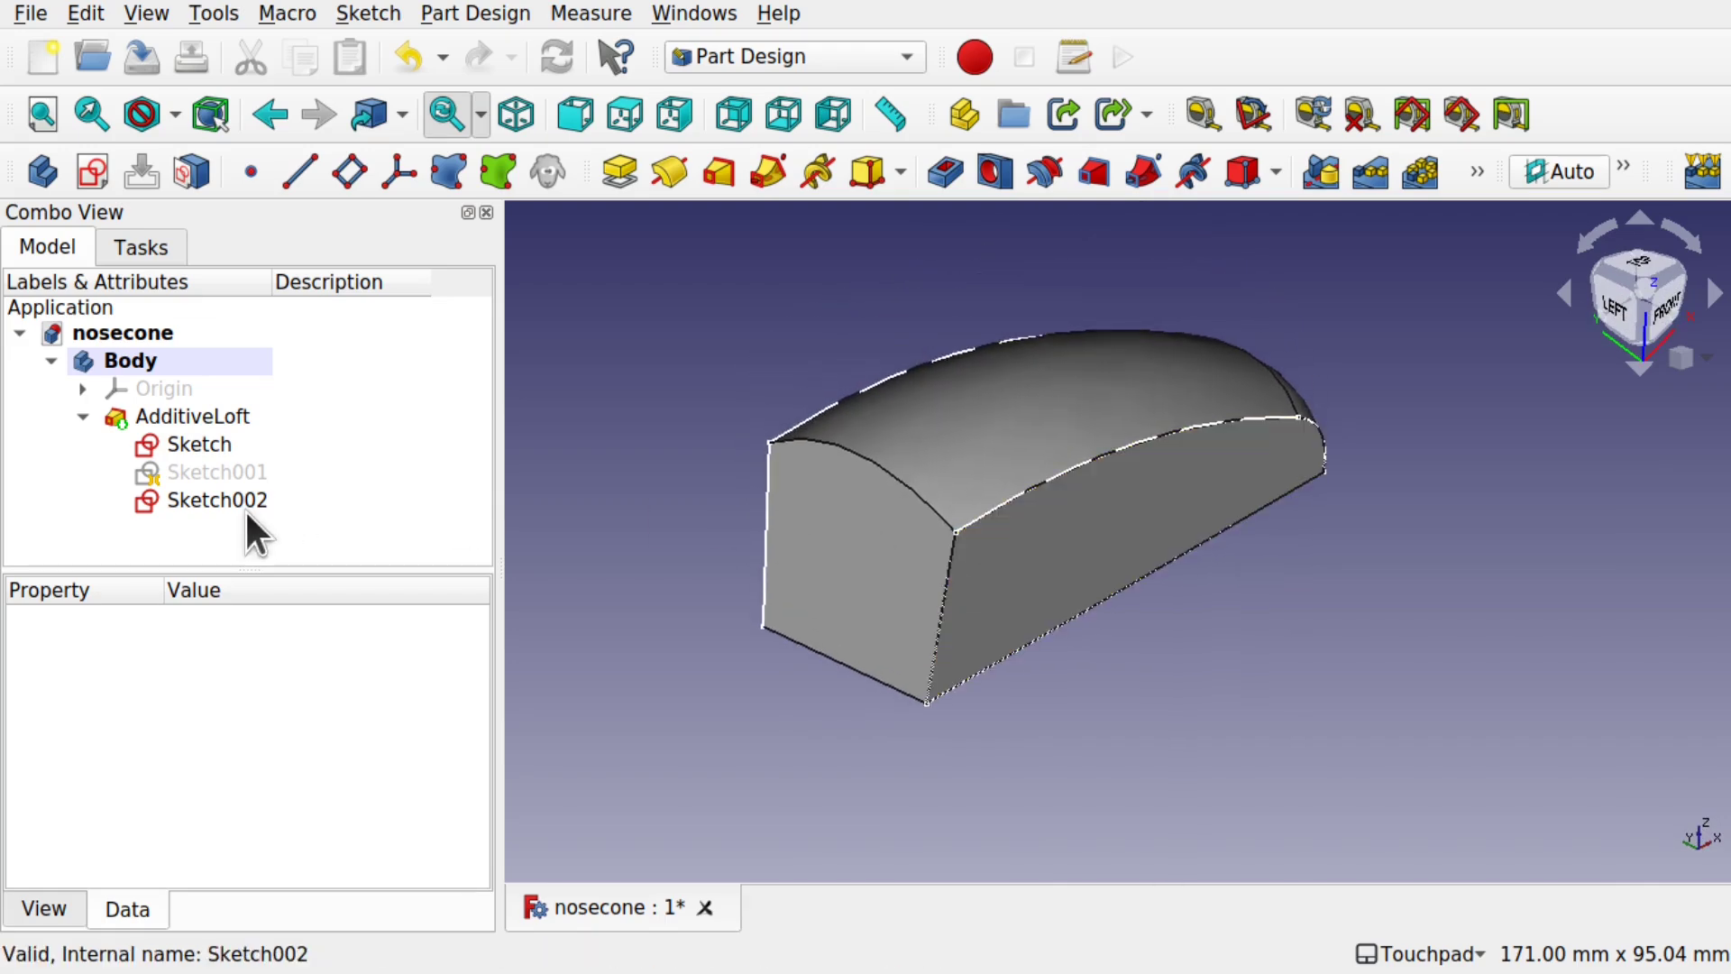
- Reset Sketch002's attachment offset angle to 0 and inspect the straightened loft
{"action": "left_click", "coordinate": [196, 445]}
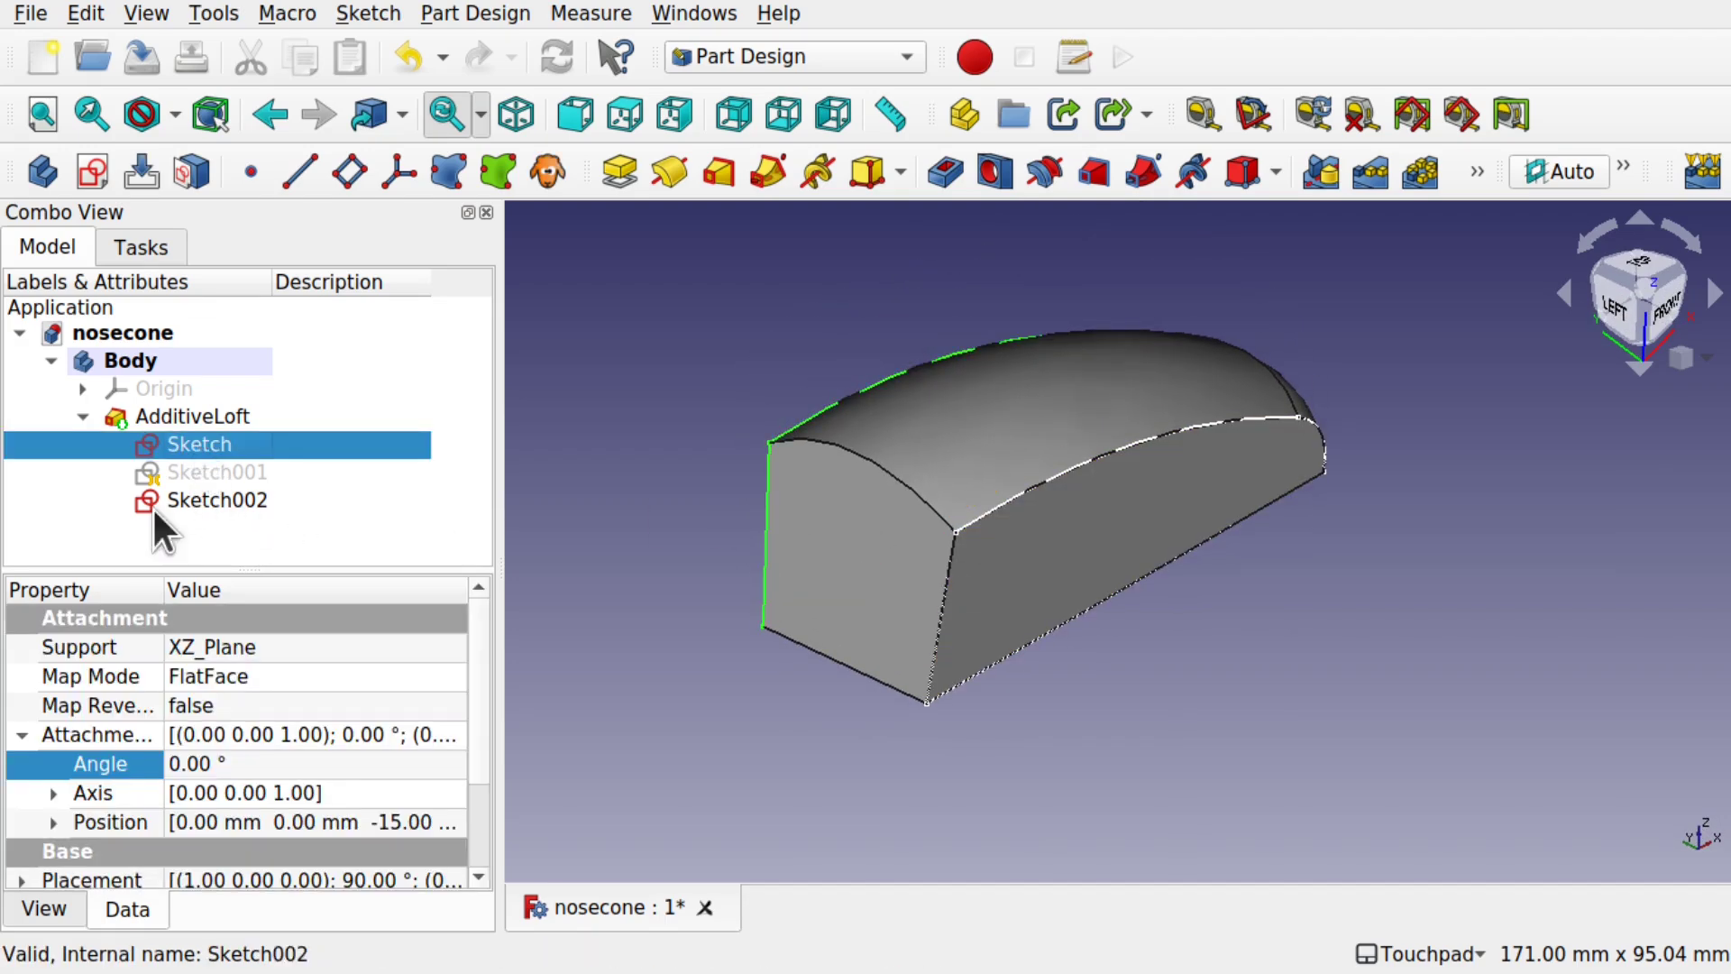
{"action": "left_click", "coordinate": [225, 501]}
{"action": "left_click", "coordinate": [252, 763]}
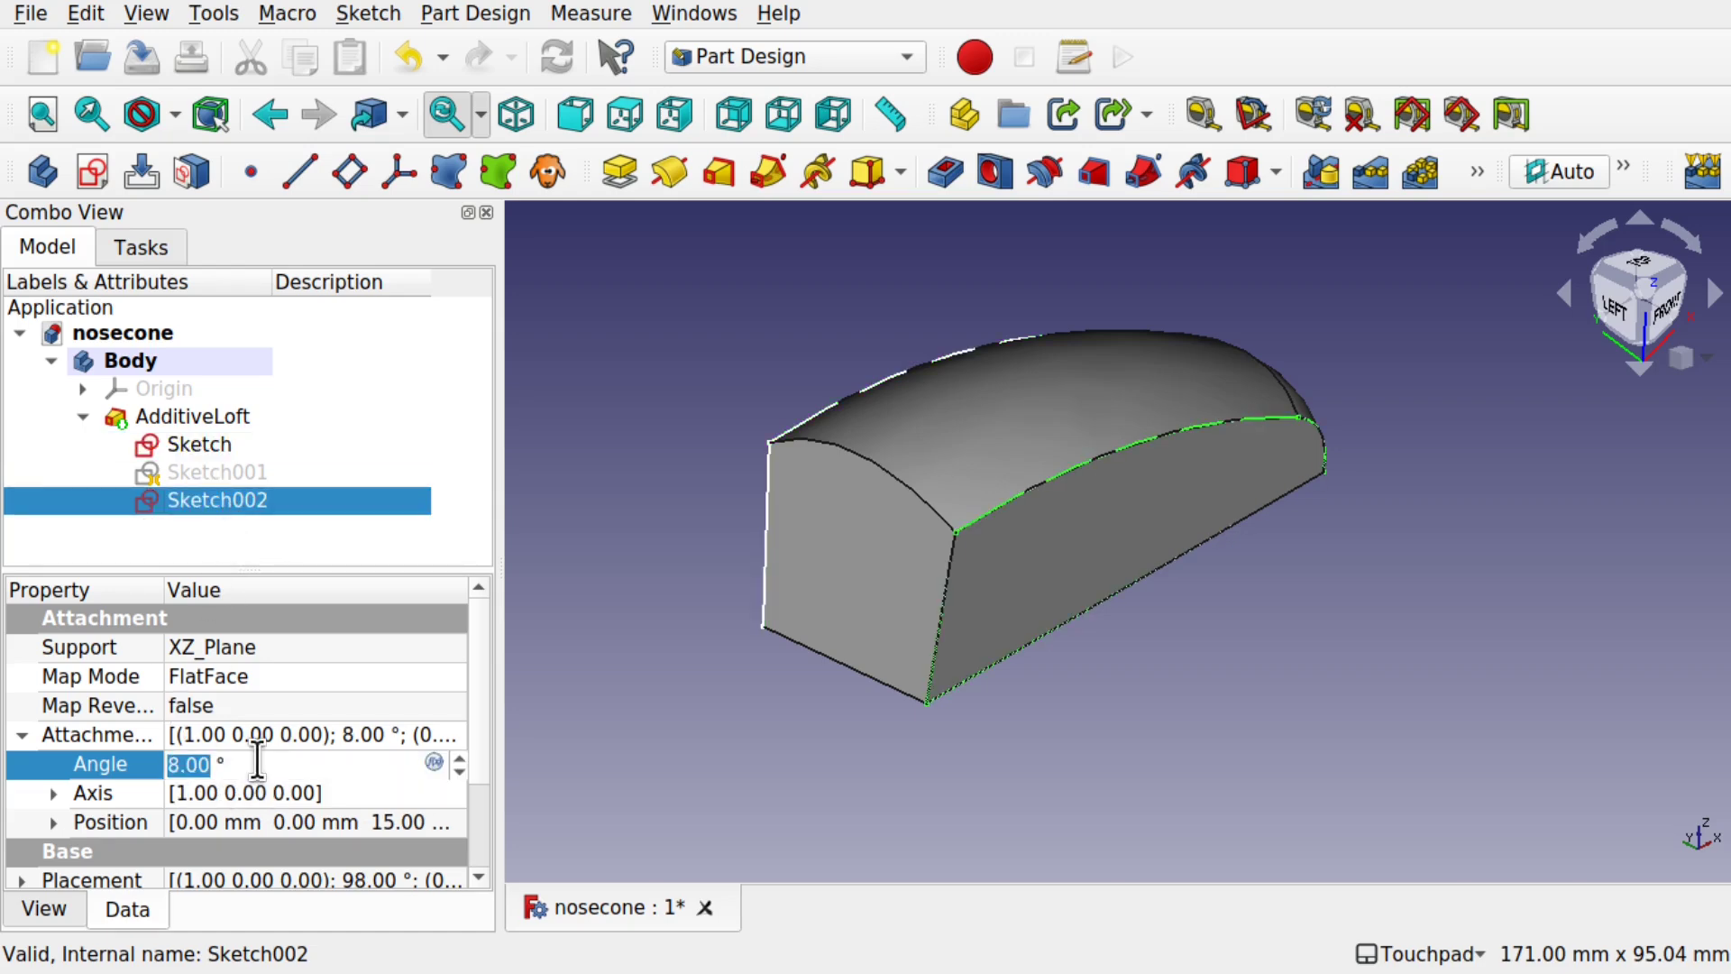
{"action": "type", "text": "0"}
{"action": "key", "text": "Return"}
{"action": "left_click_drag", "start_coordinate": [721, 635], "coordinate": [1210, 706], "text": "alt"}
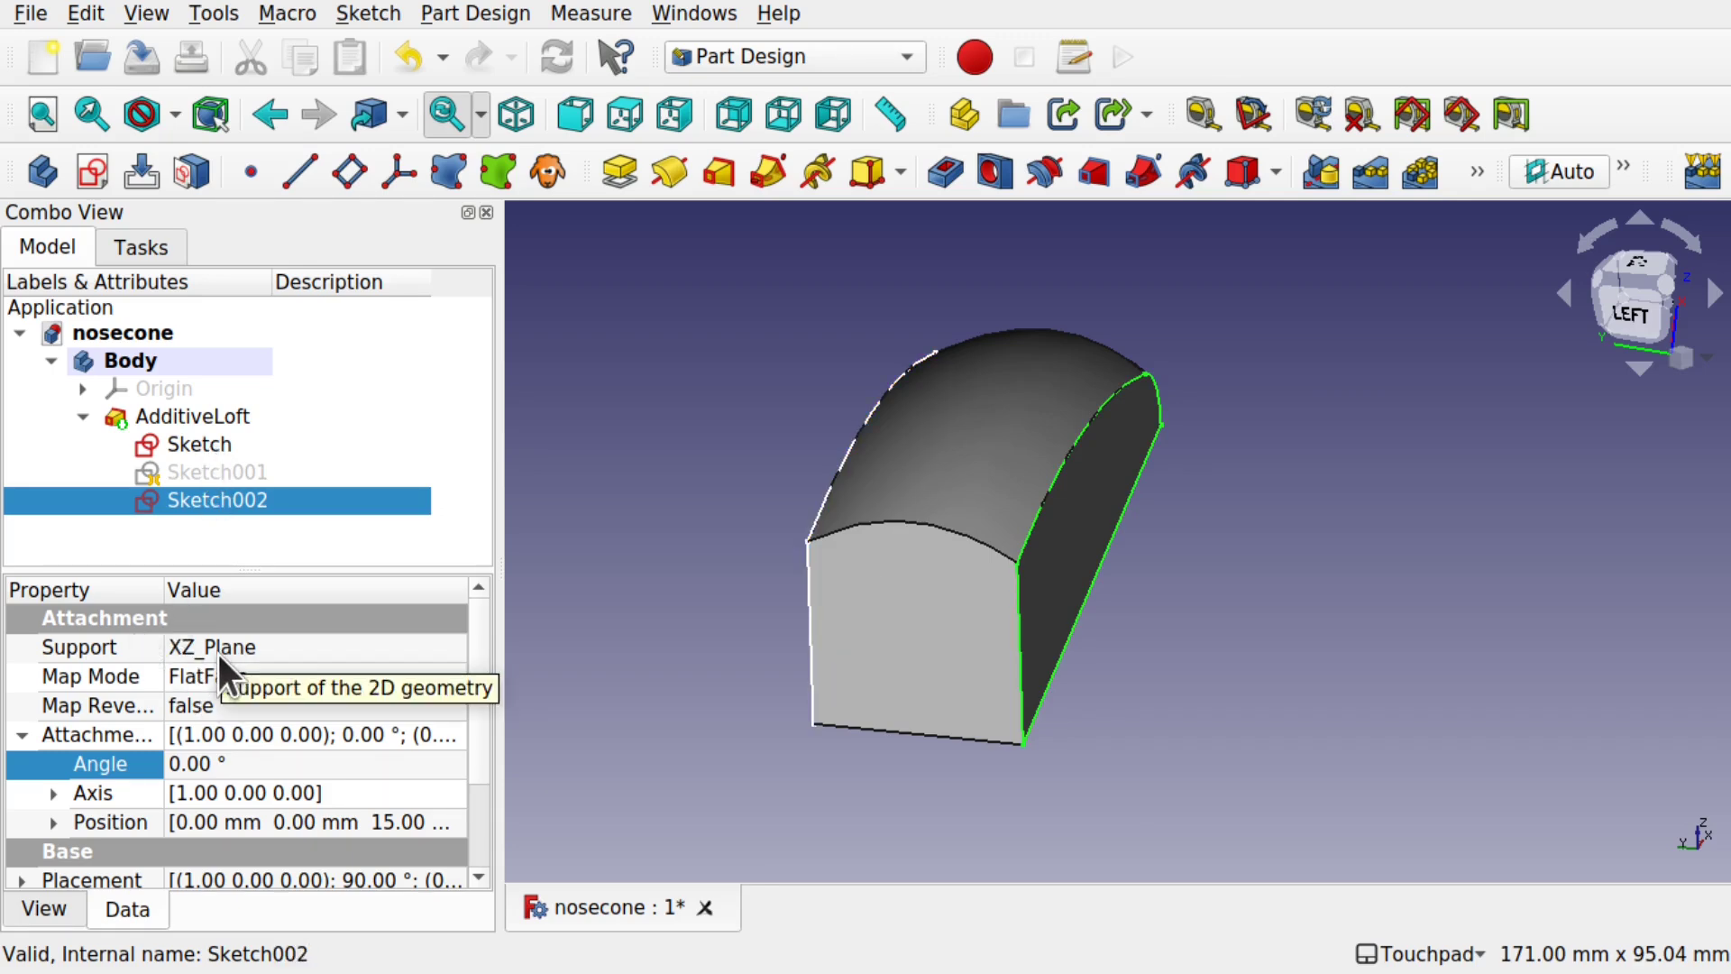
{"action": "left_click_drag", "start_coordinate": [744, 388], "coordinate": [1051, 517], "text": "alt"}
- Switch to Draft and try rotating Sketch002; close the read-only placement error report
{"action": "left_click", "coordinate": [732, 56]}
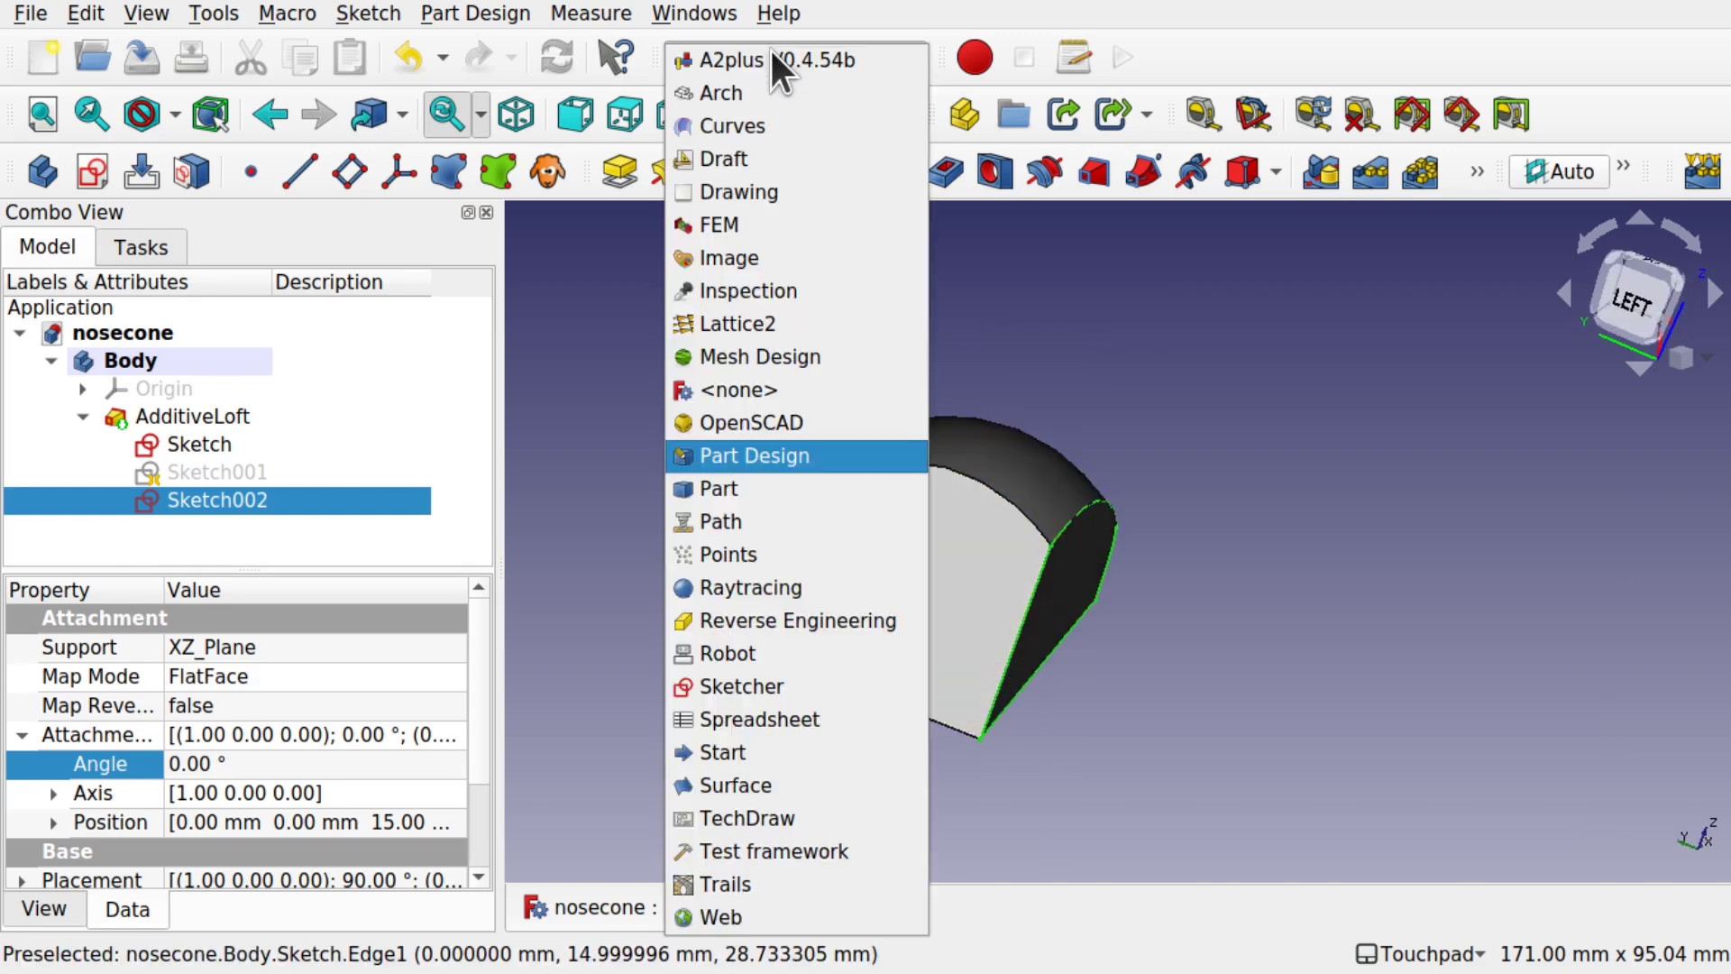
{"action": "left_click", "coordinate": [749, 160]}
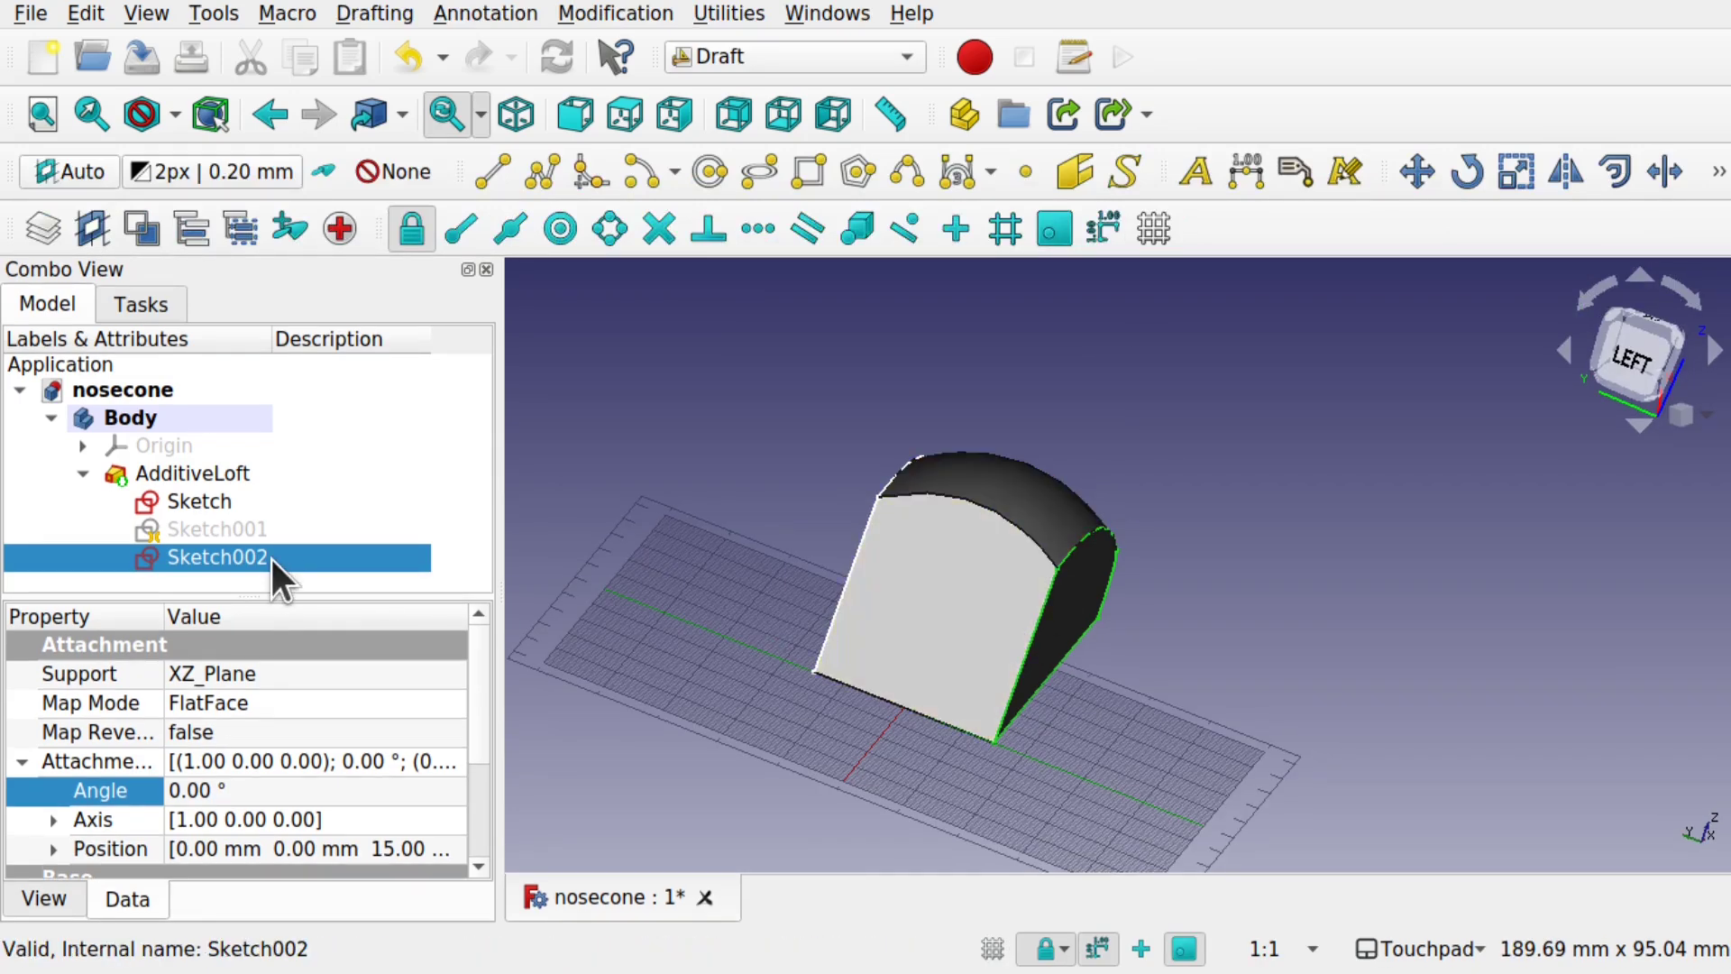
{"action": "left_click", "coordinate": [1467, 173]}
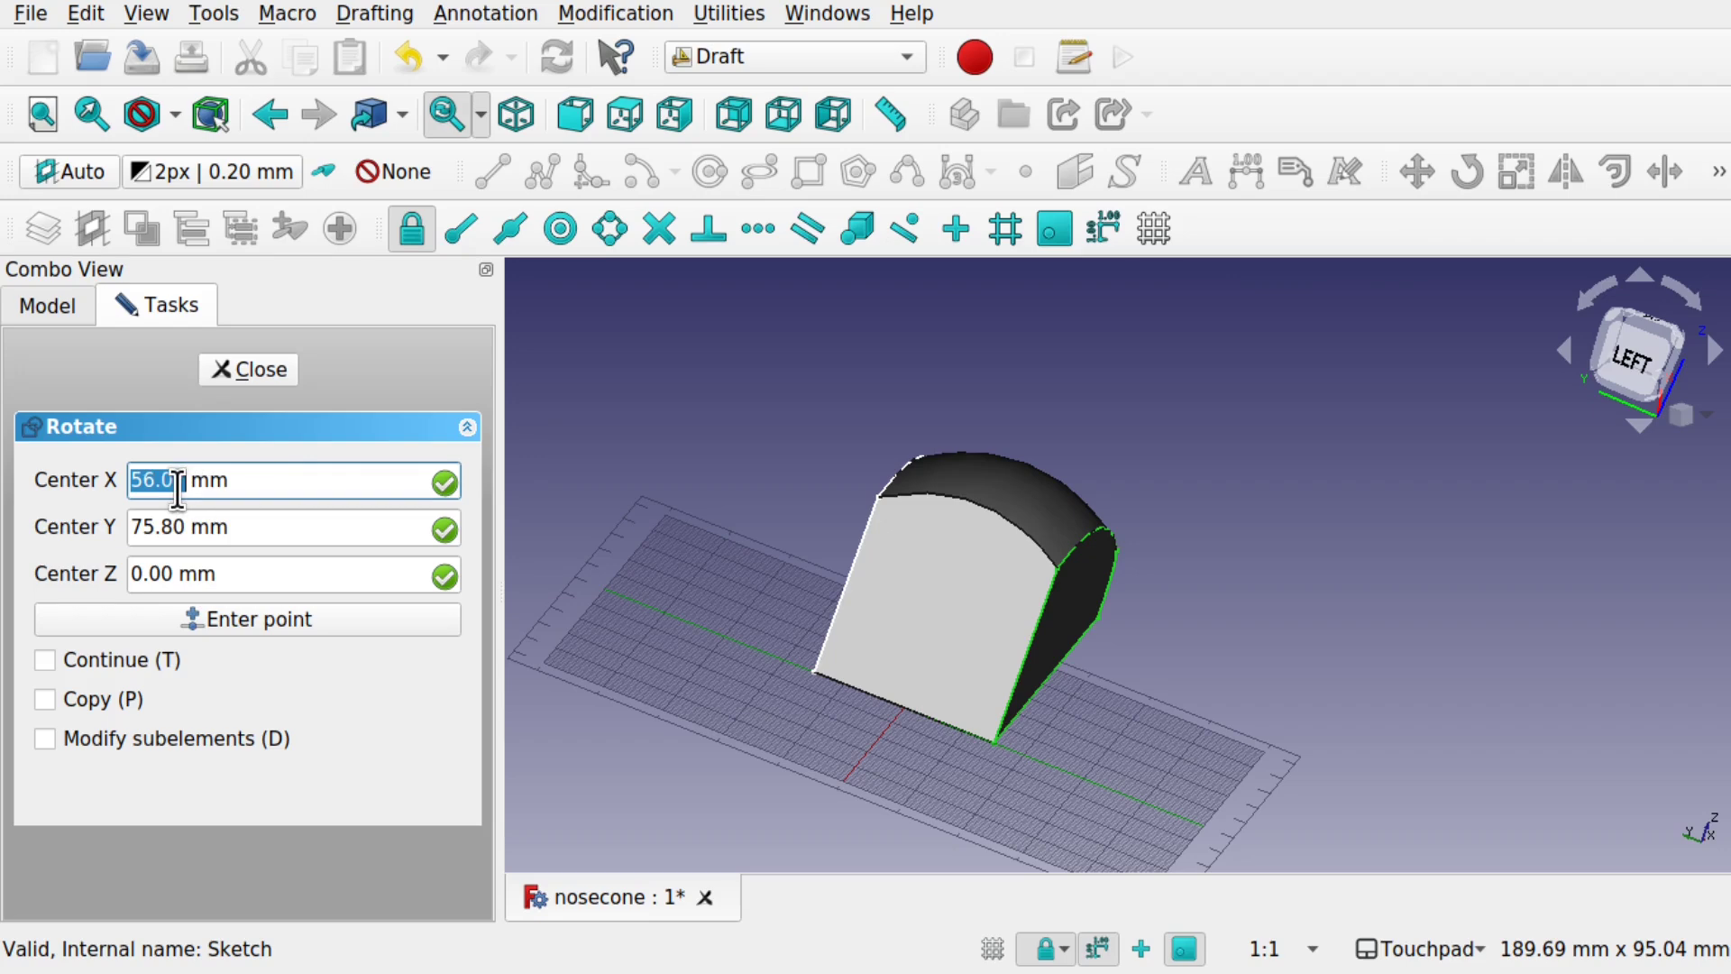
{"action": "left_click", "coordinate": [994, 743]}
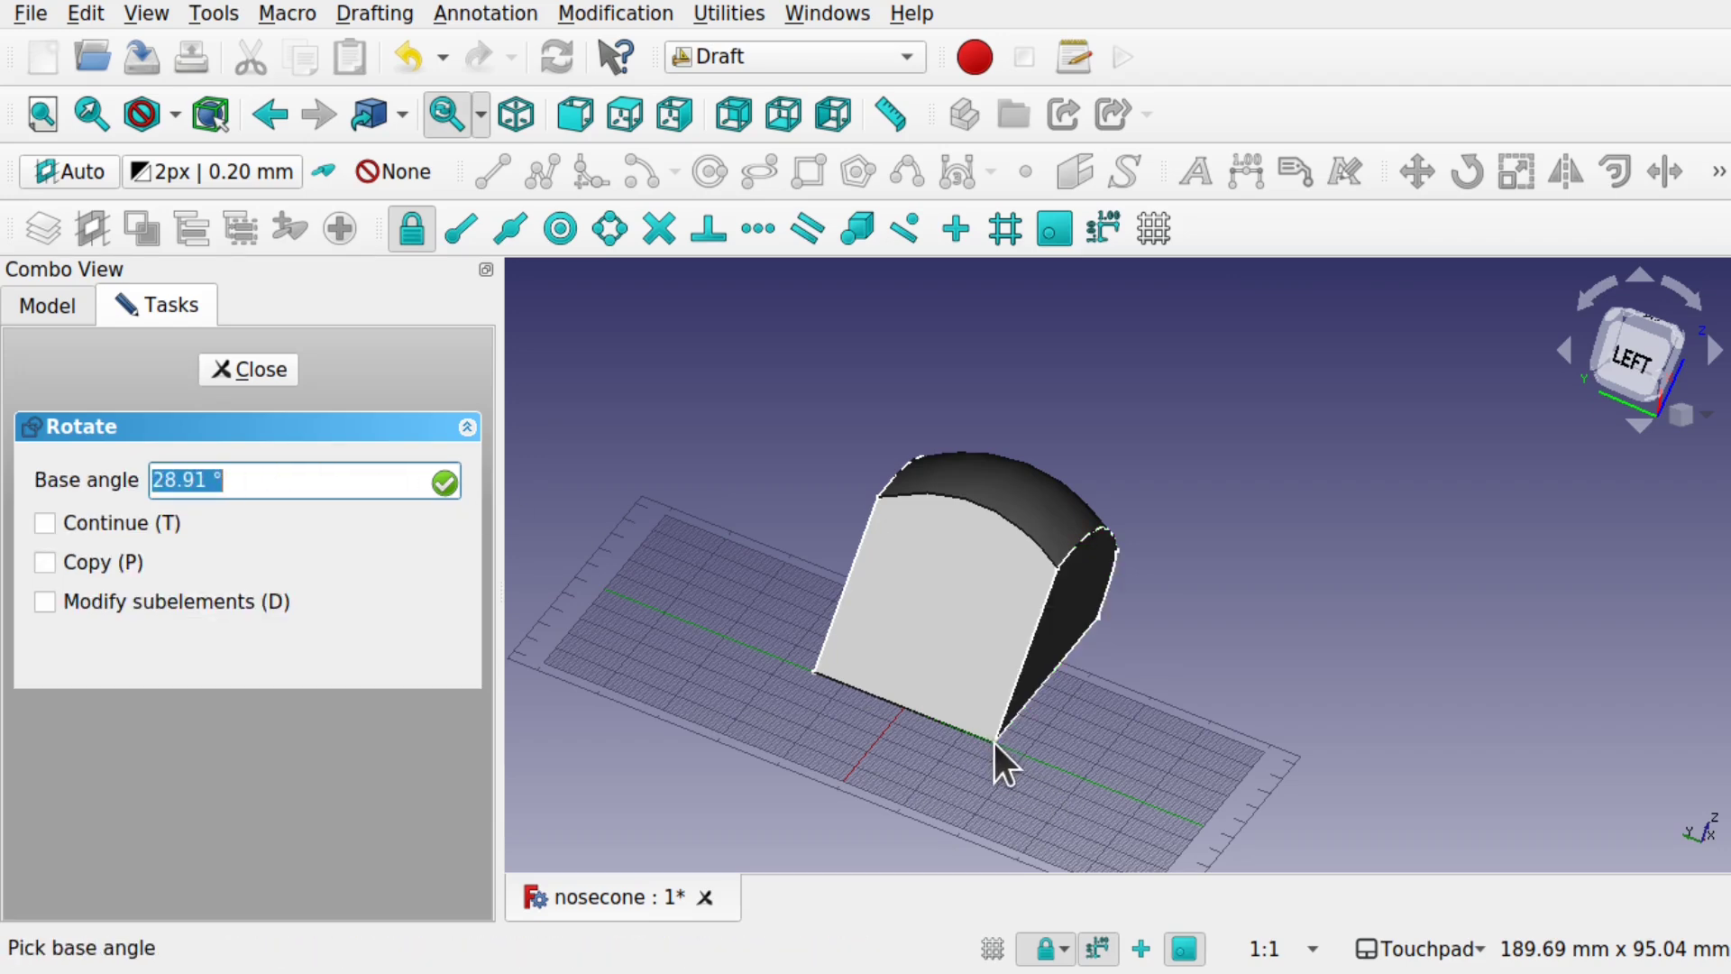
{"action": "left_click", "coordinate": [995, 744]}
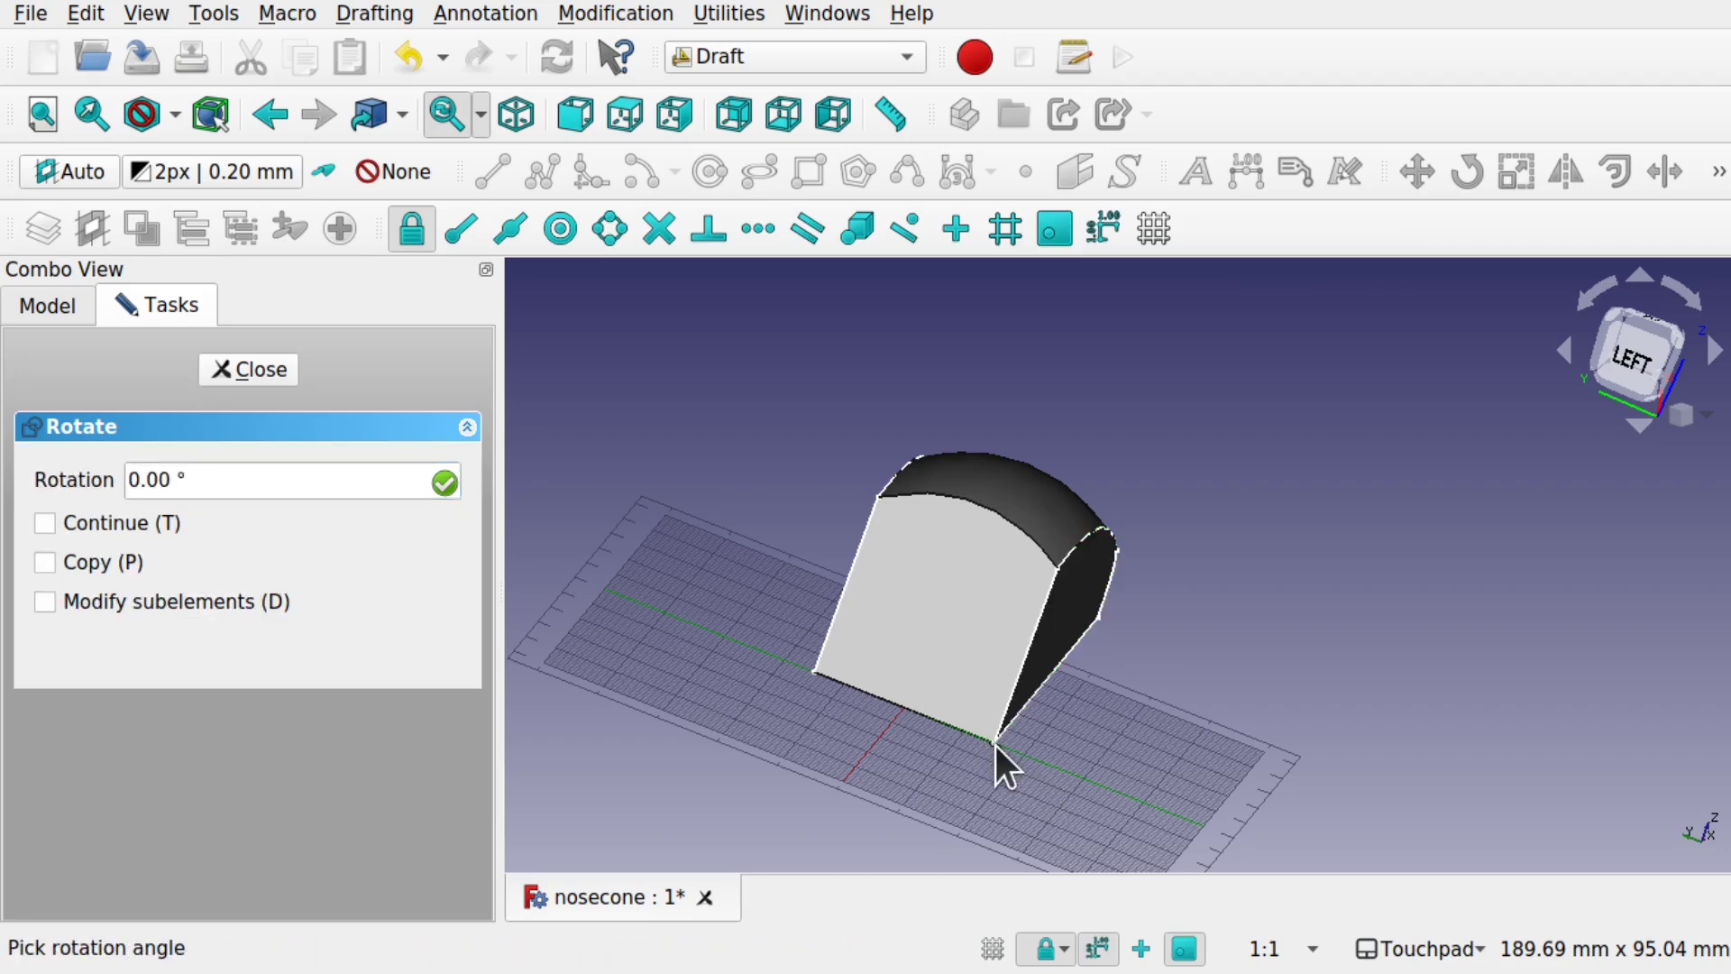
{"action": "left_click", "coordinate": [1052, 748]}
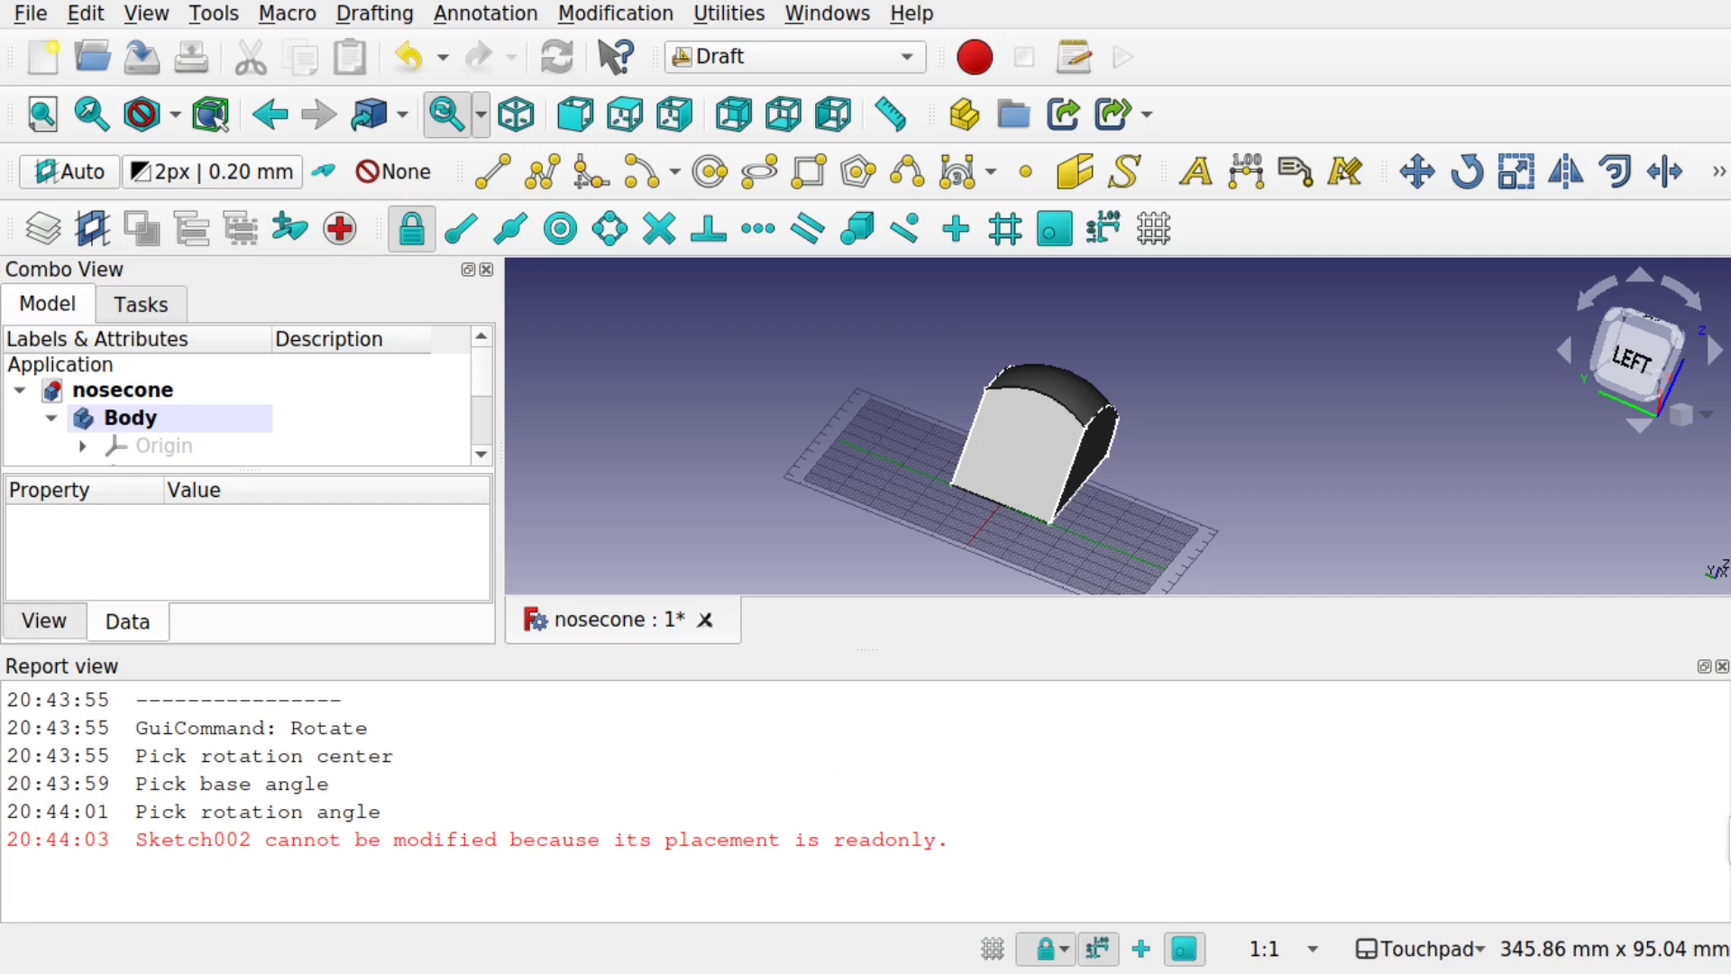
{"action": "left_click", "coordinate": [1722, 666]}
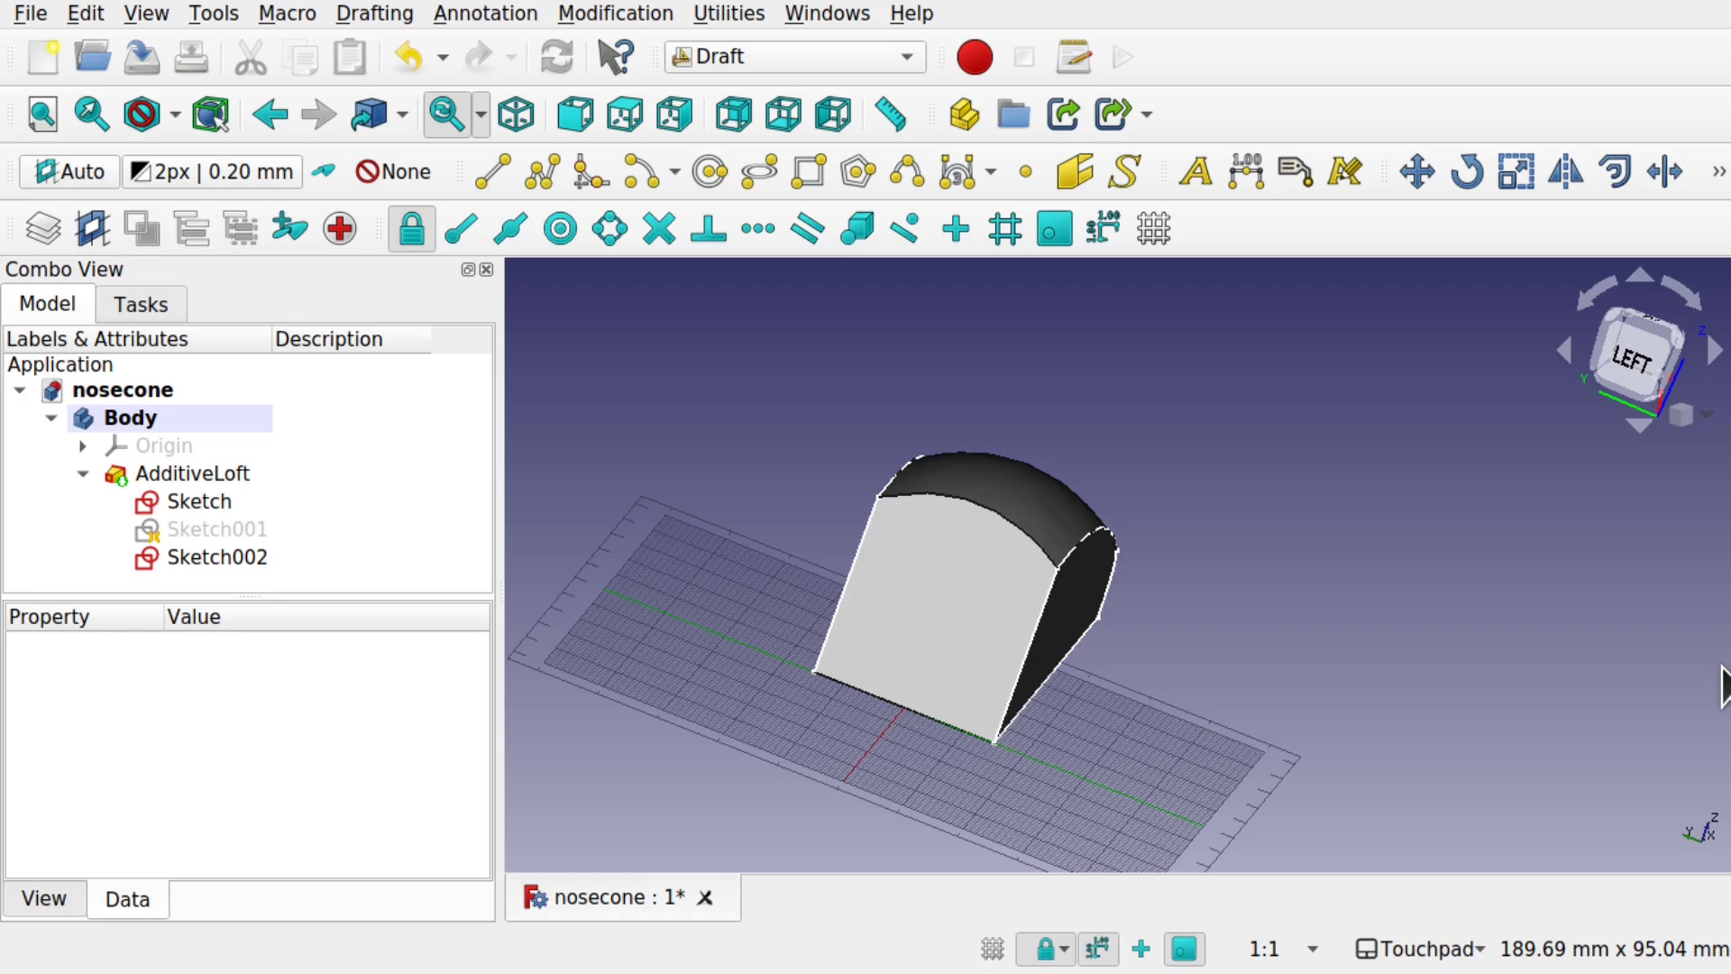
- Make Sketch001 visible again
{"action": "left_click", "coordinate": [214, 507]}
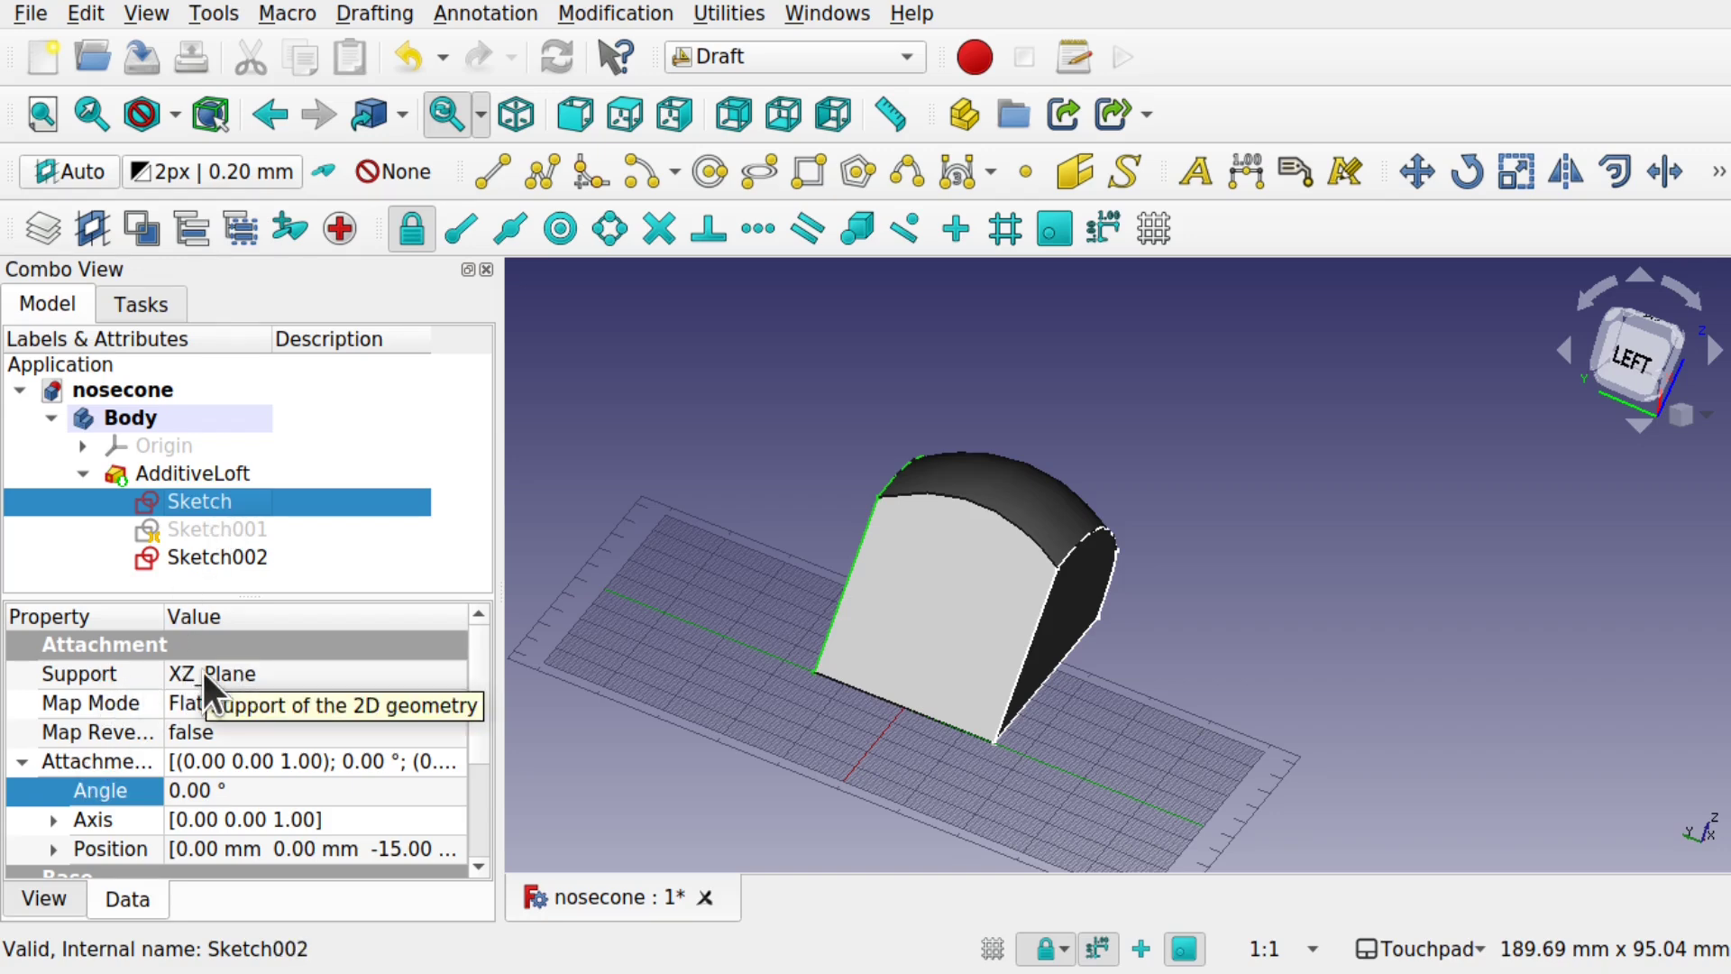
{"action": "left_click", "coordinate": [203, 527]}
{"action": "key", "text": "space"}
- Clear the XZ_Plane support from Sketch, Sketch001 and Sketch002
{"action": "left_click", "coordinate": [203, 507]}
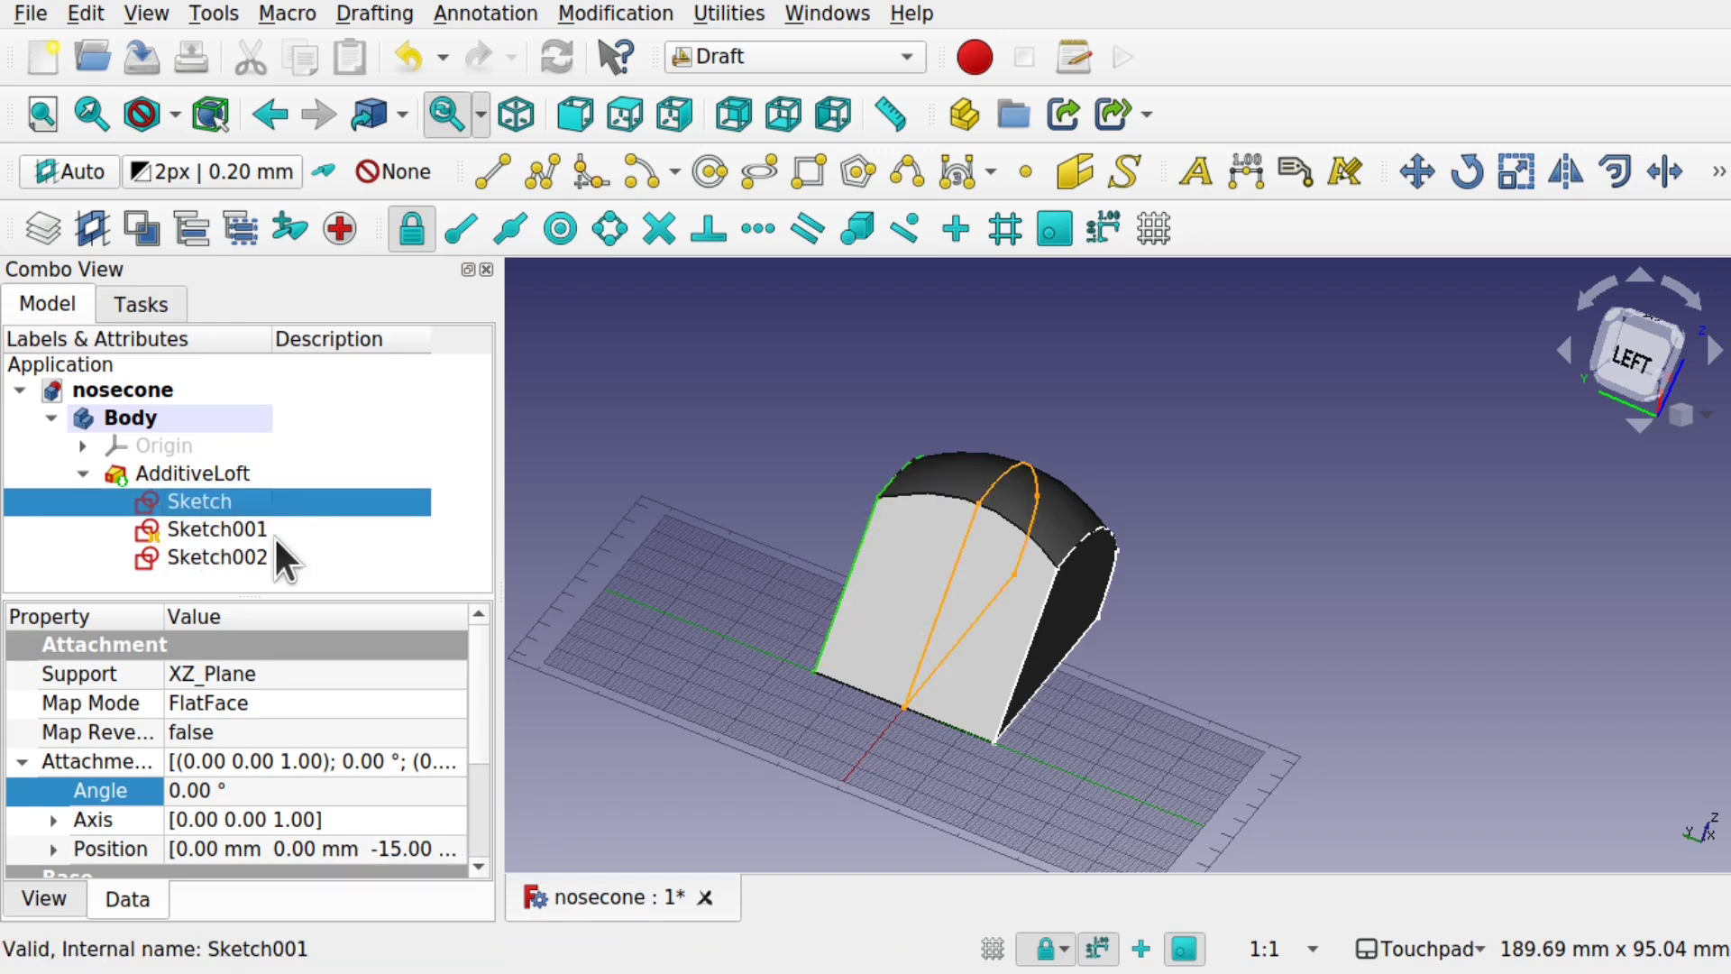
{"action": "left_click", "coordinate": [245, 554], "text": "shift"}
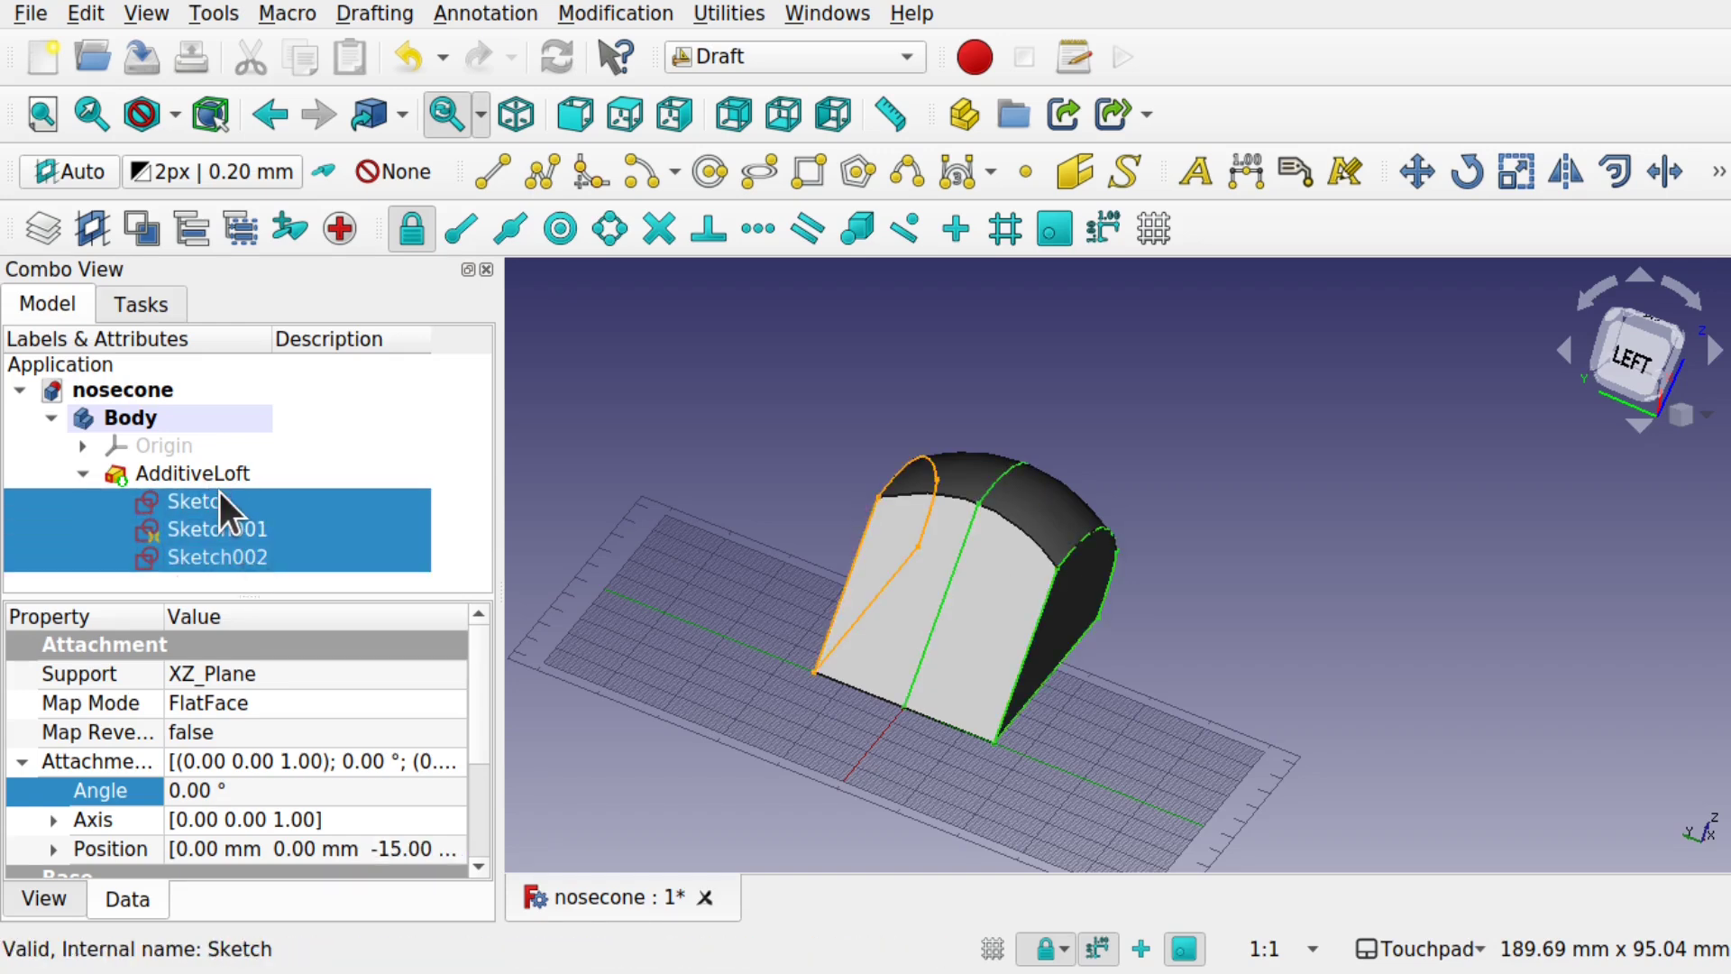
{"action": "left_click", "coordinate": [312, 675]}
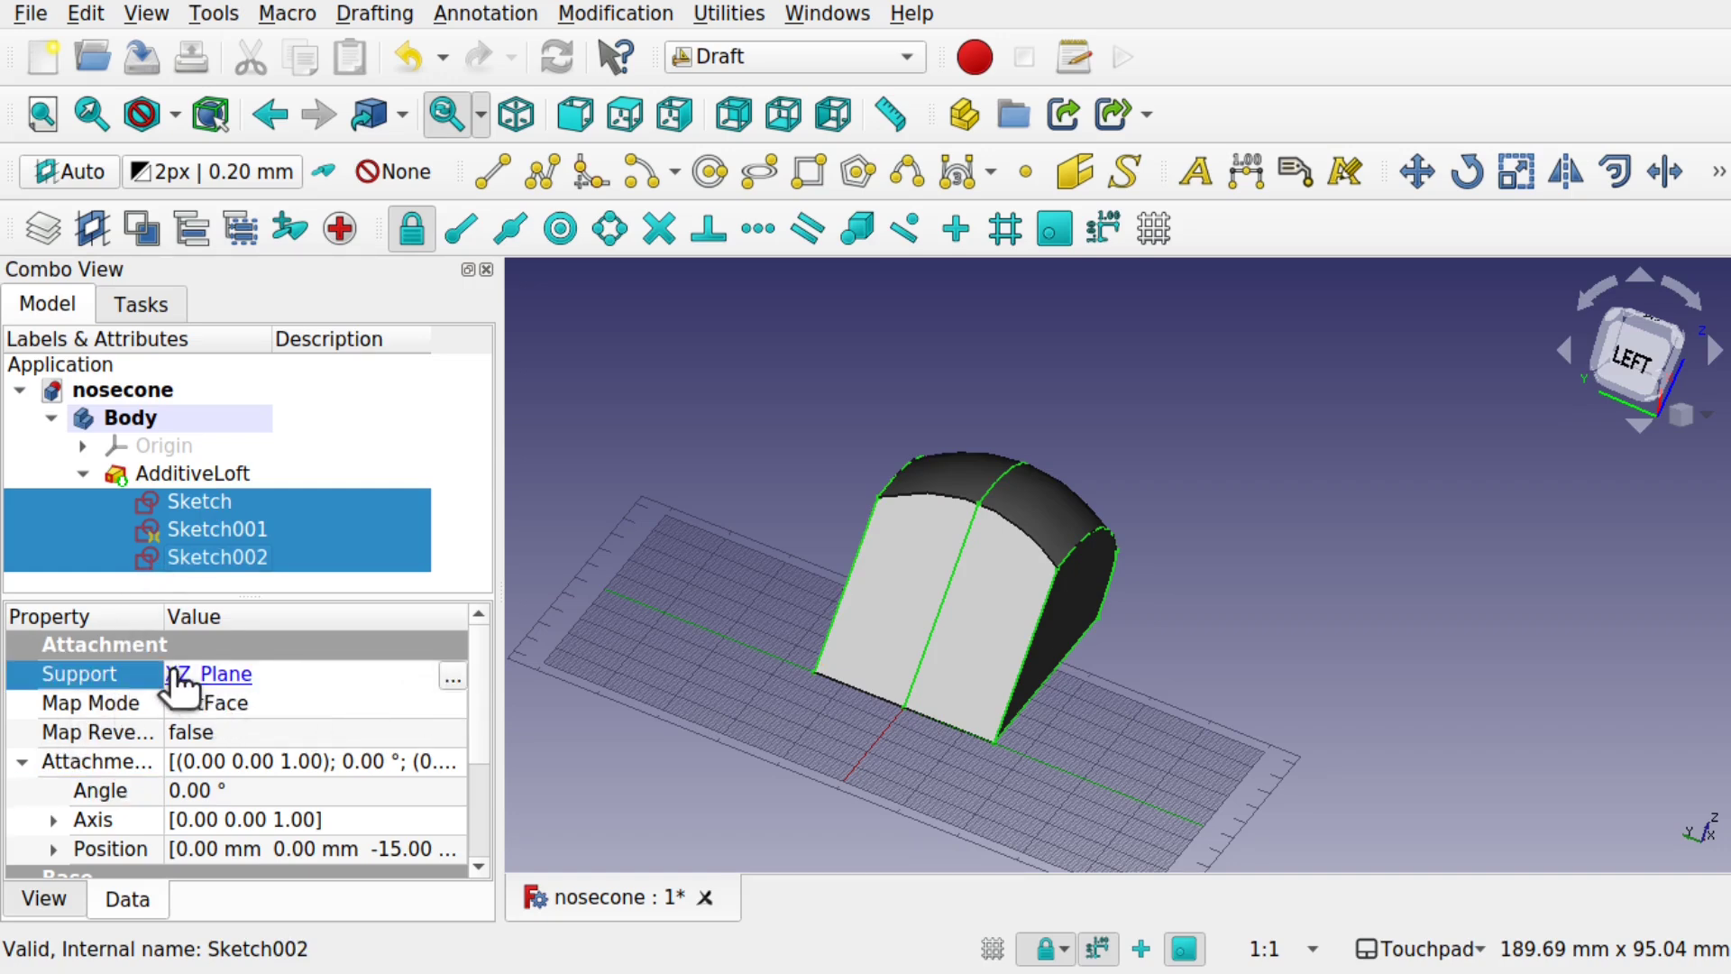
{"action": "left_click", "coordinate": [455, 677]}
{"action": "left_click", "coordinate": [658, 679]}
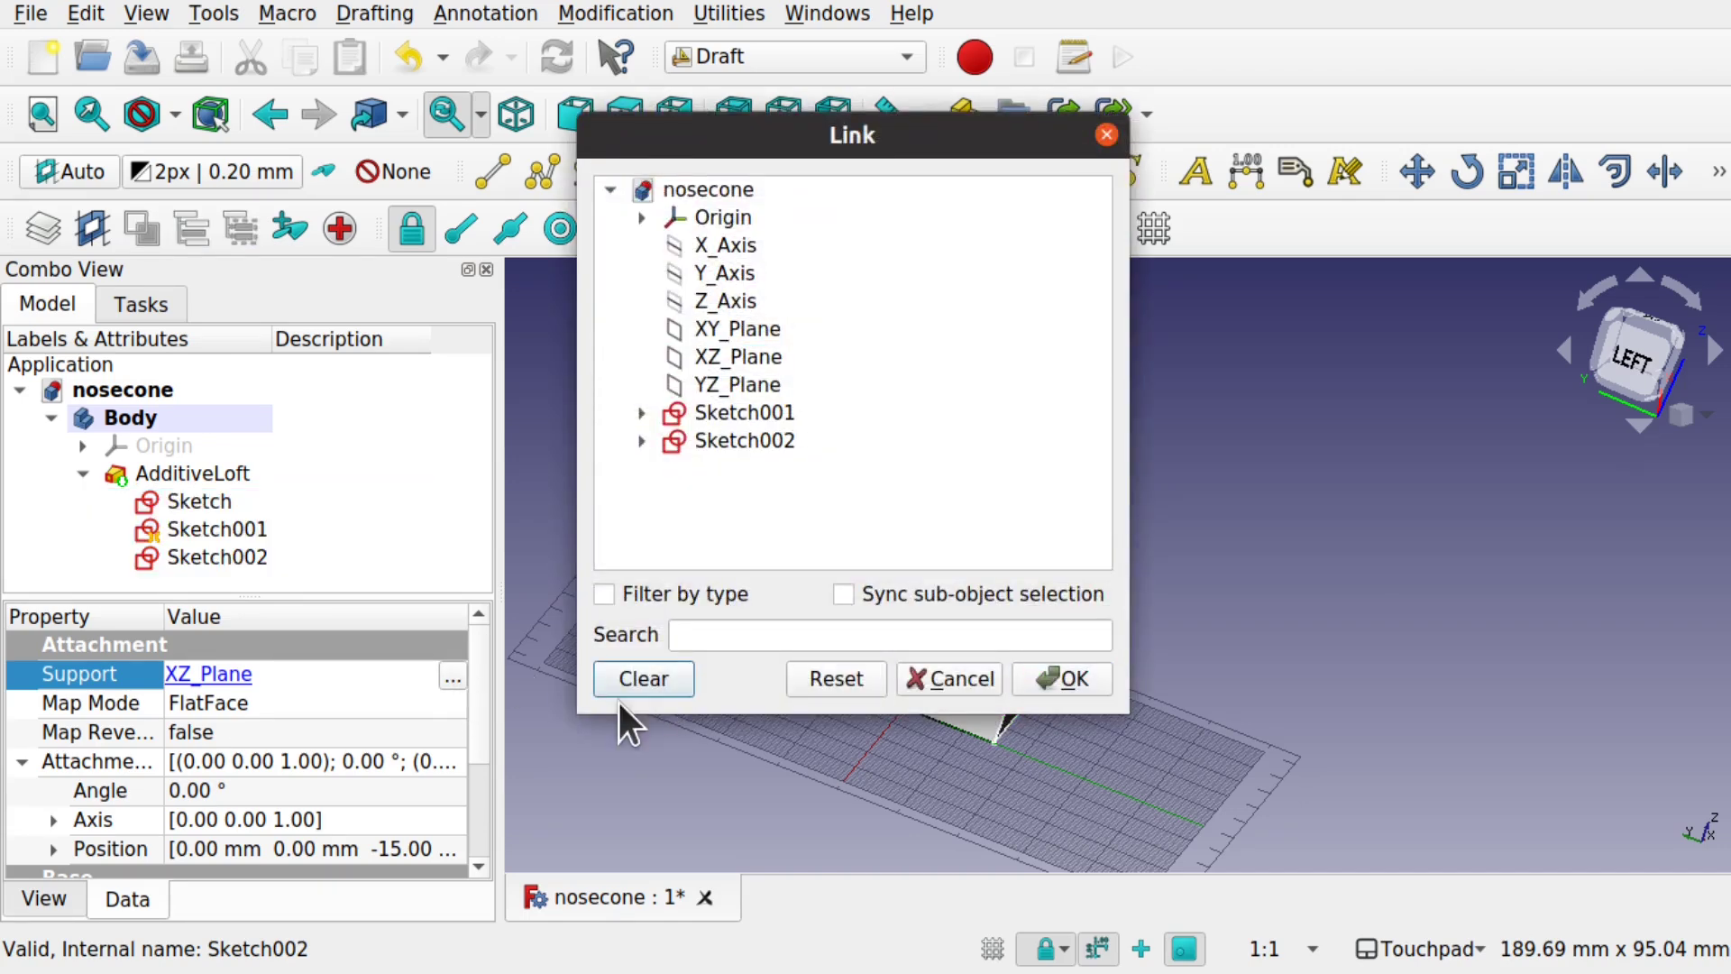
{"action": "left_click", "coordinate": [1062, 679]}
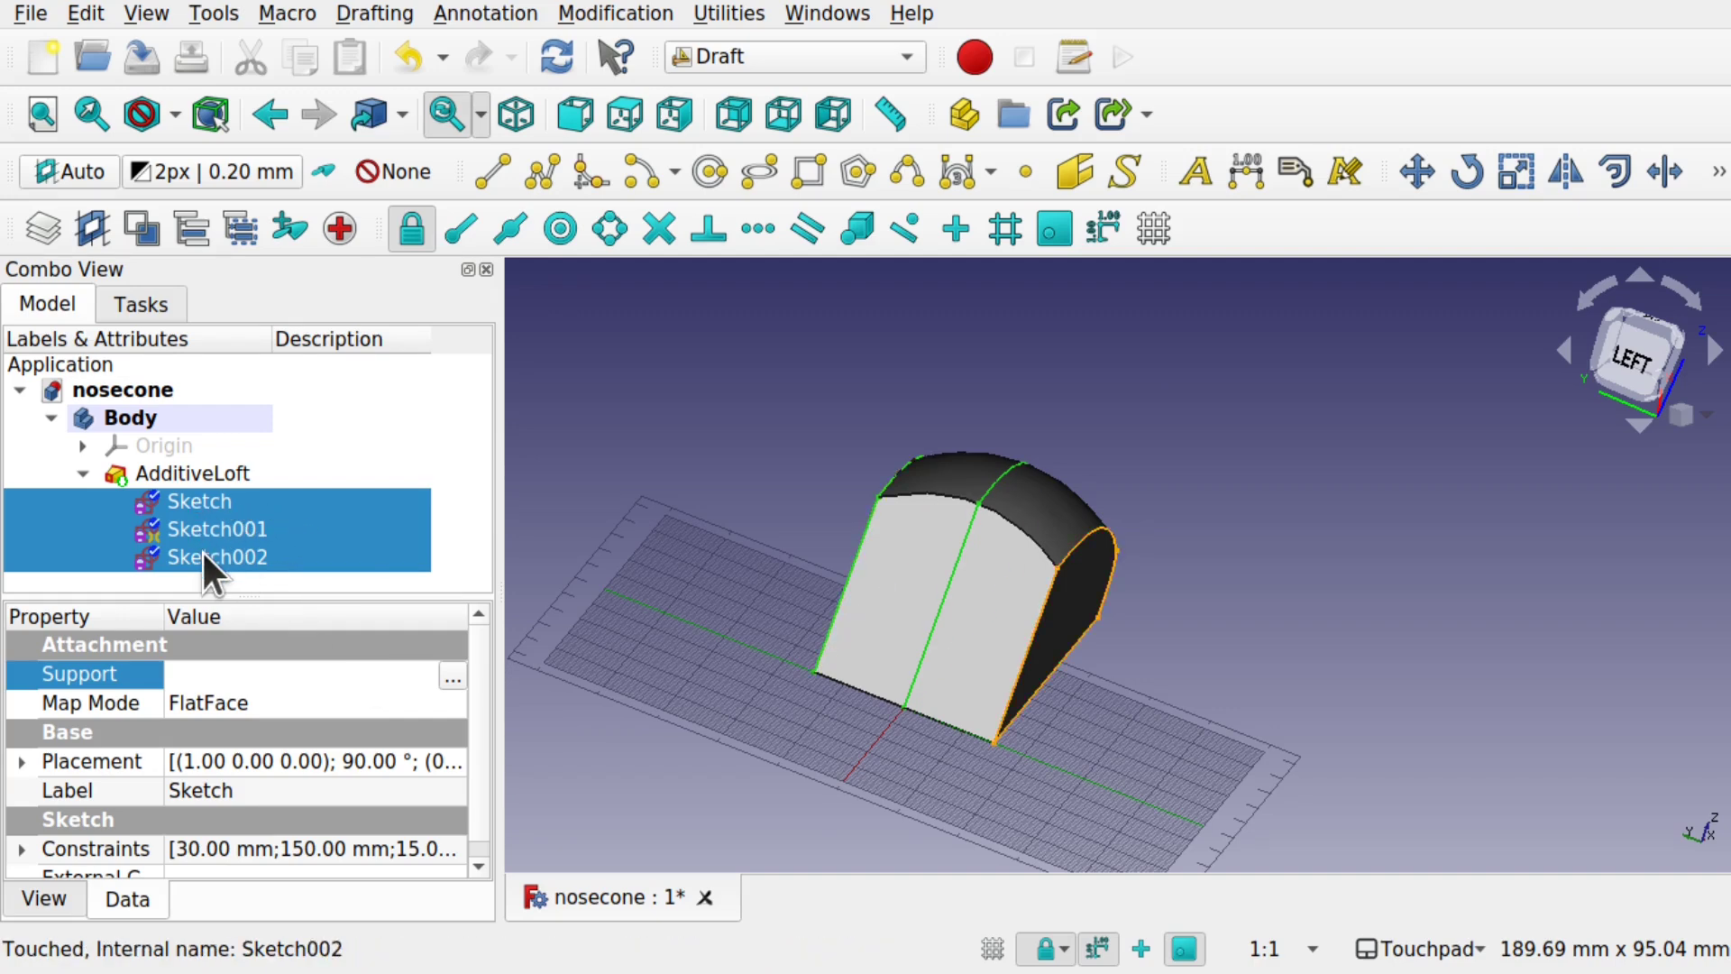
- Recompute and check Sketch002's placement: 90° about X at (0, -15, 0) mm
{"action": "key", "text": "ctrl+r"}
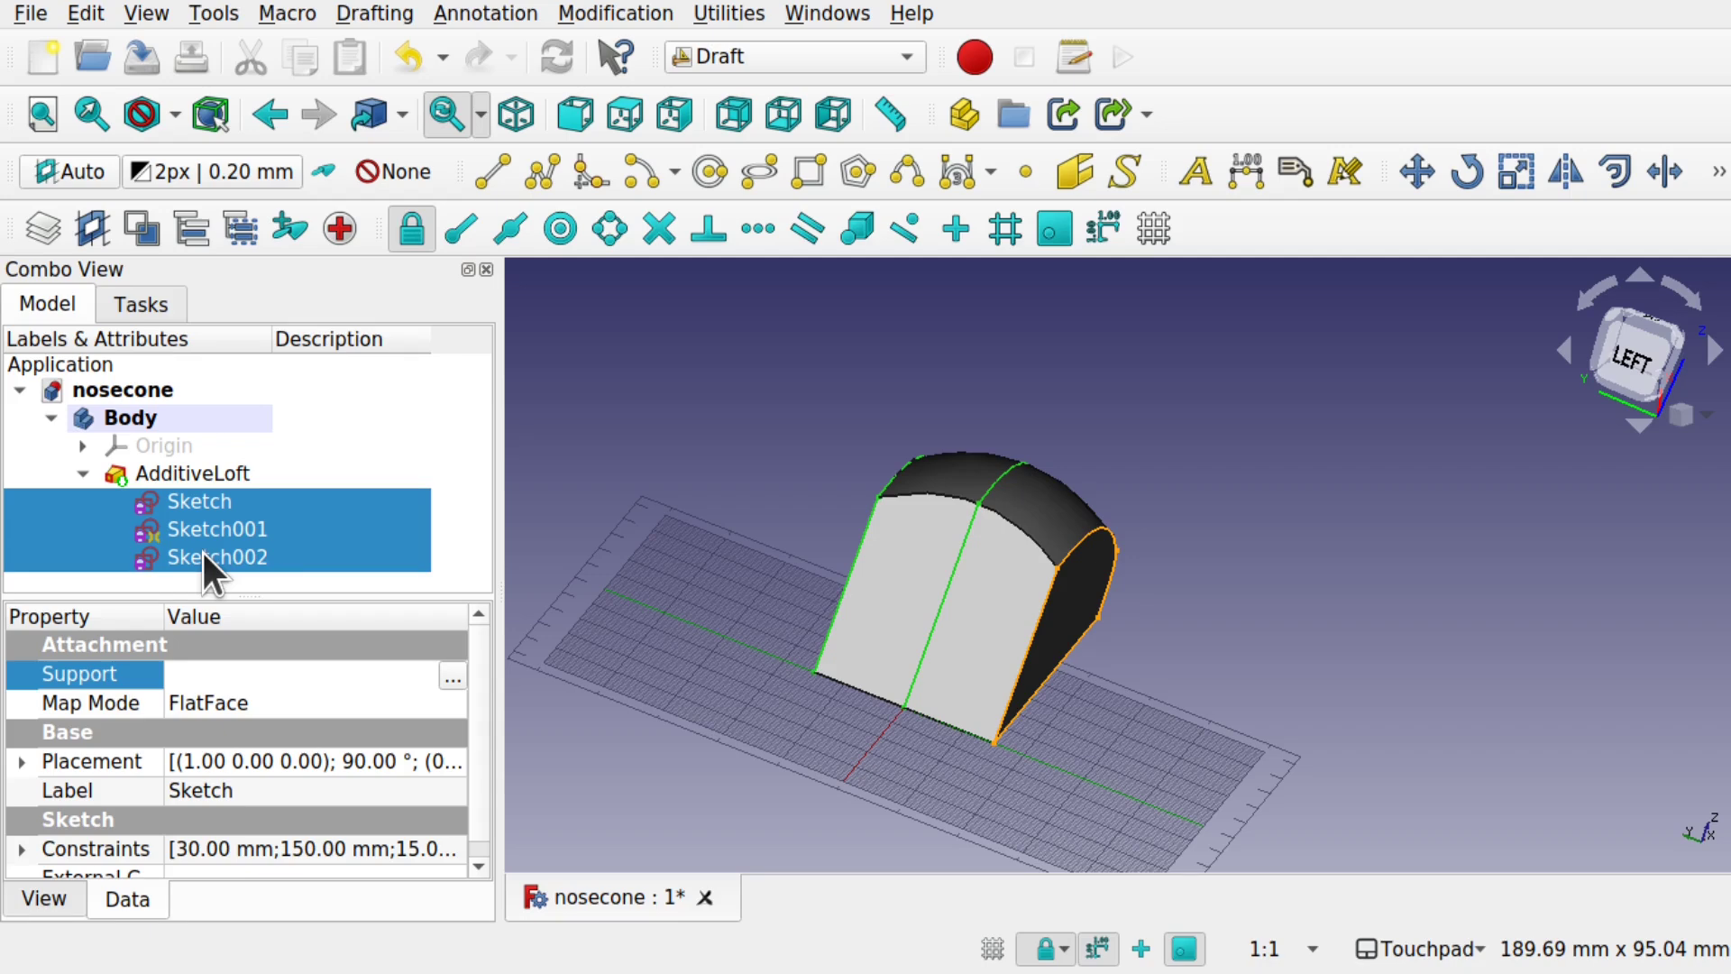
{"action": "left_click", "coordinate": [188, 512]}
{"action": "left_click", "coordinate": [215, 528]}
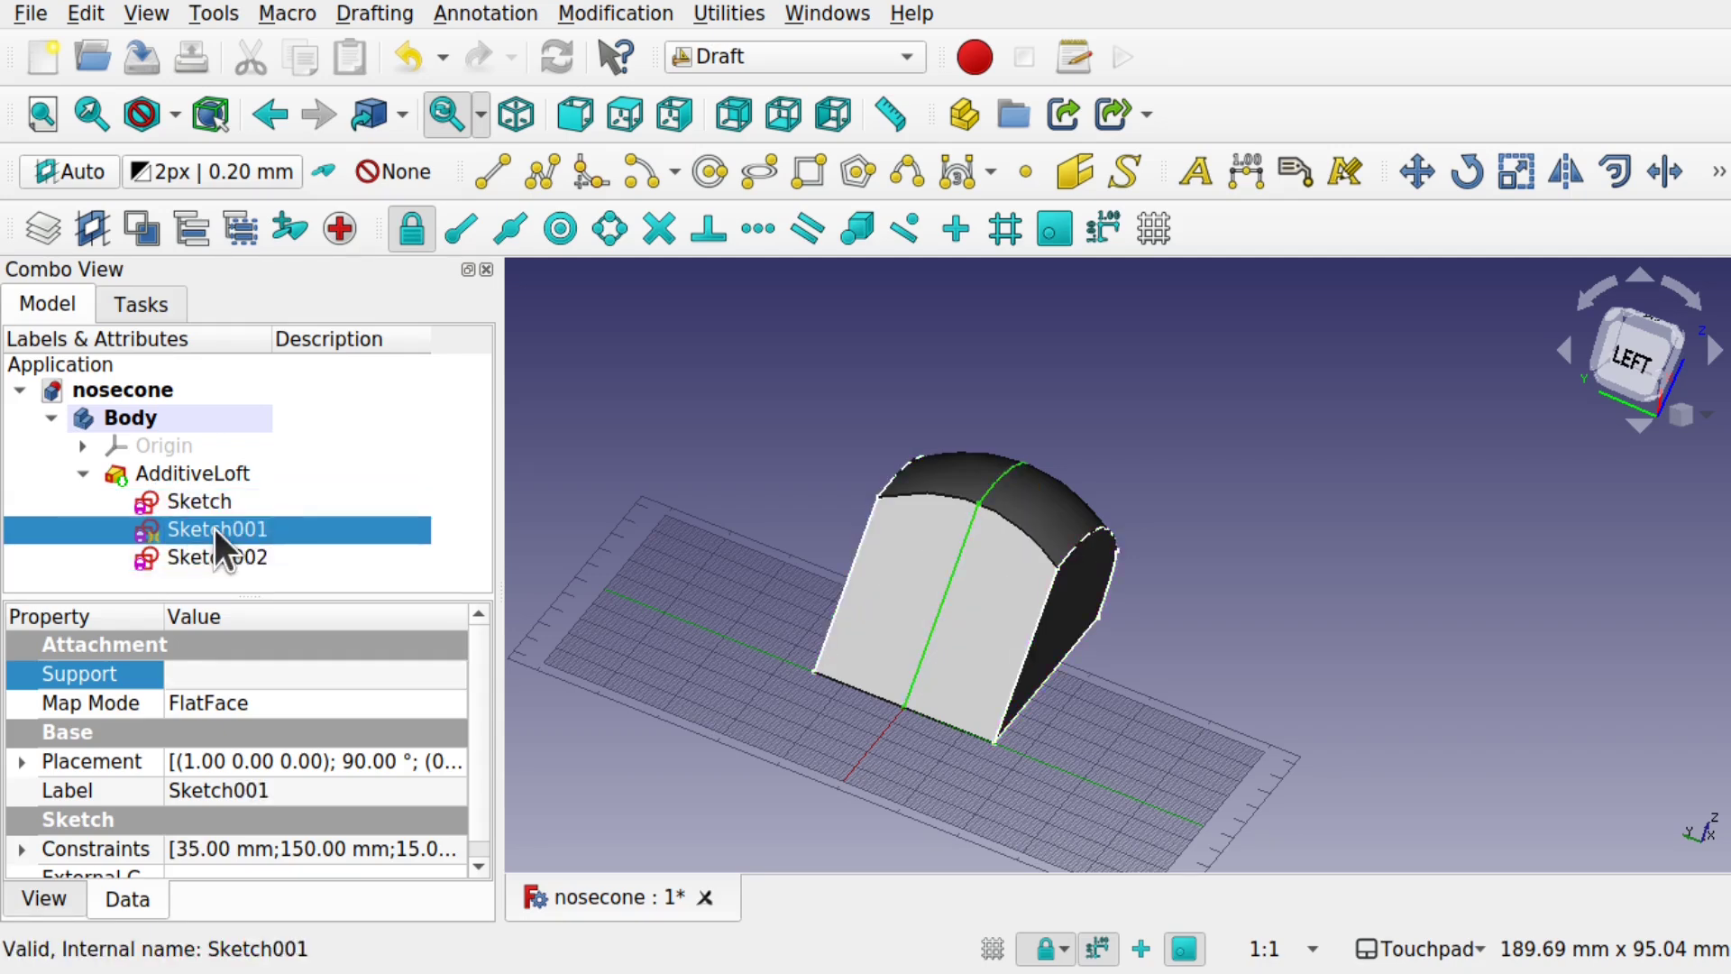
{"action": "left_click", "coordinate": [234, 554]}
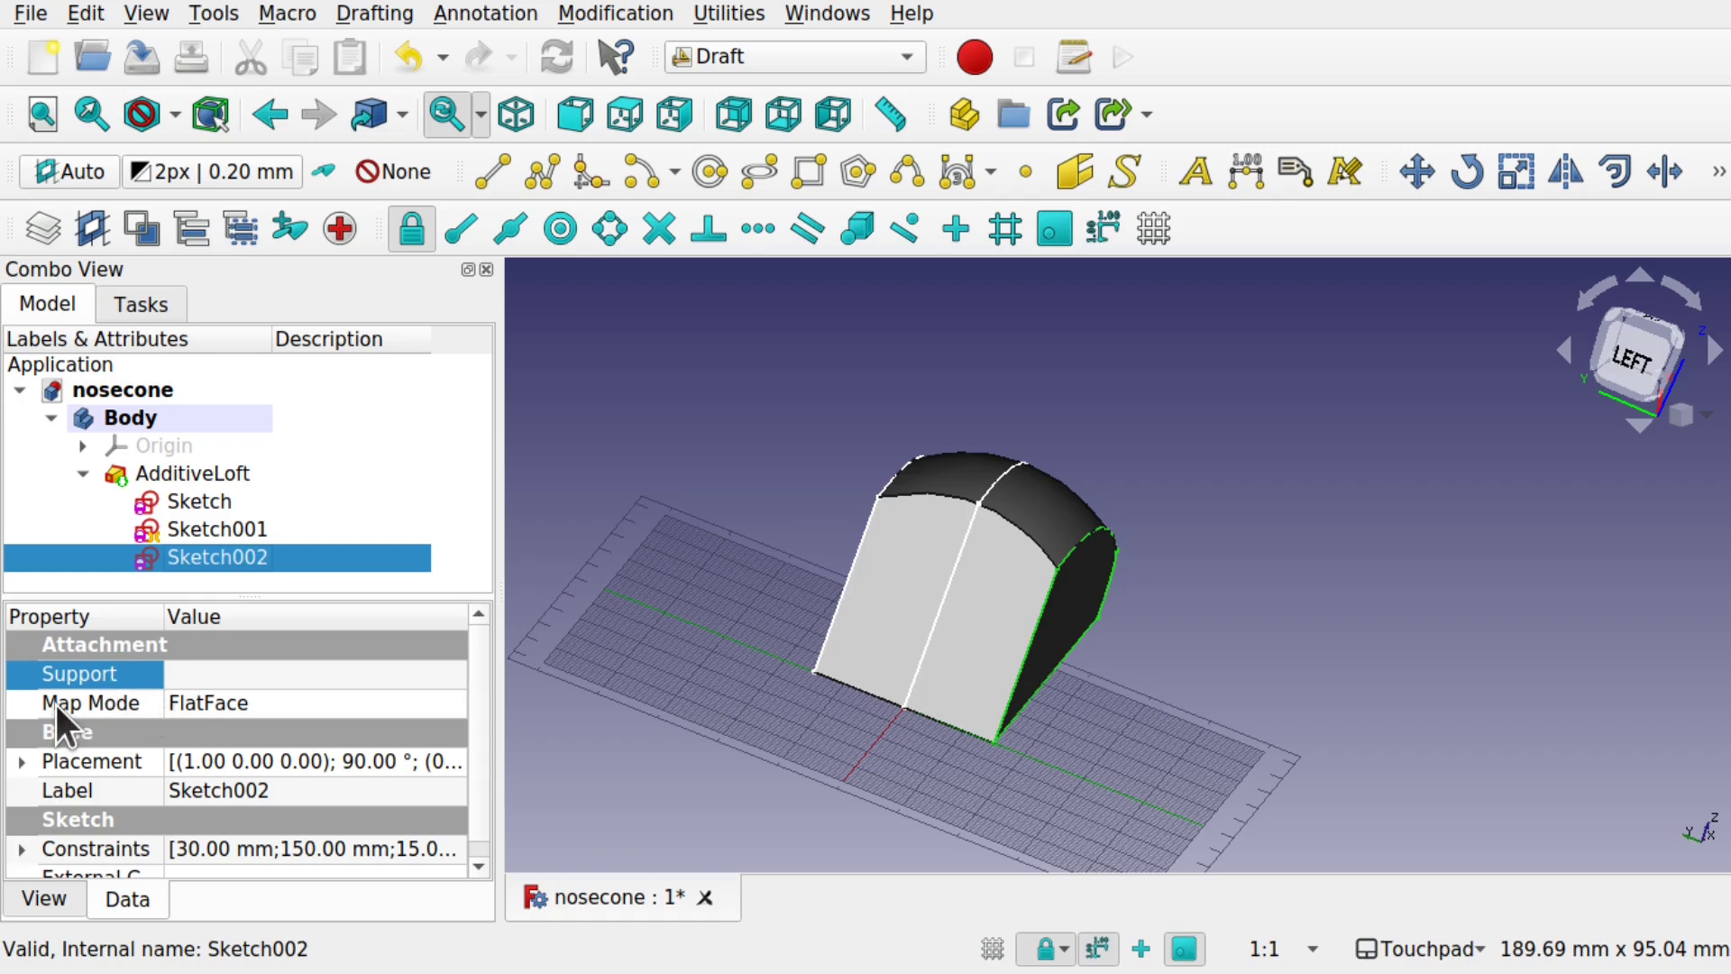
{"action": "left_click", "coordinate": [22, 761]}
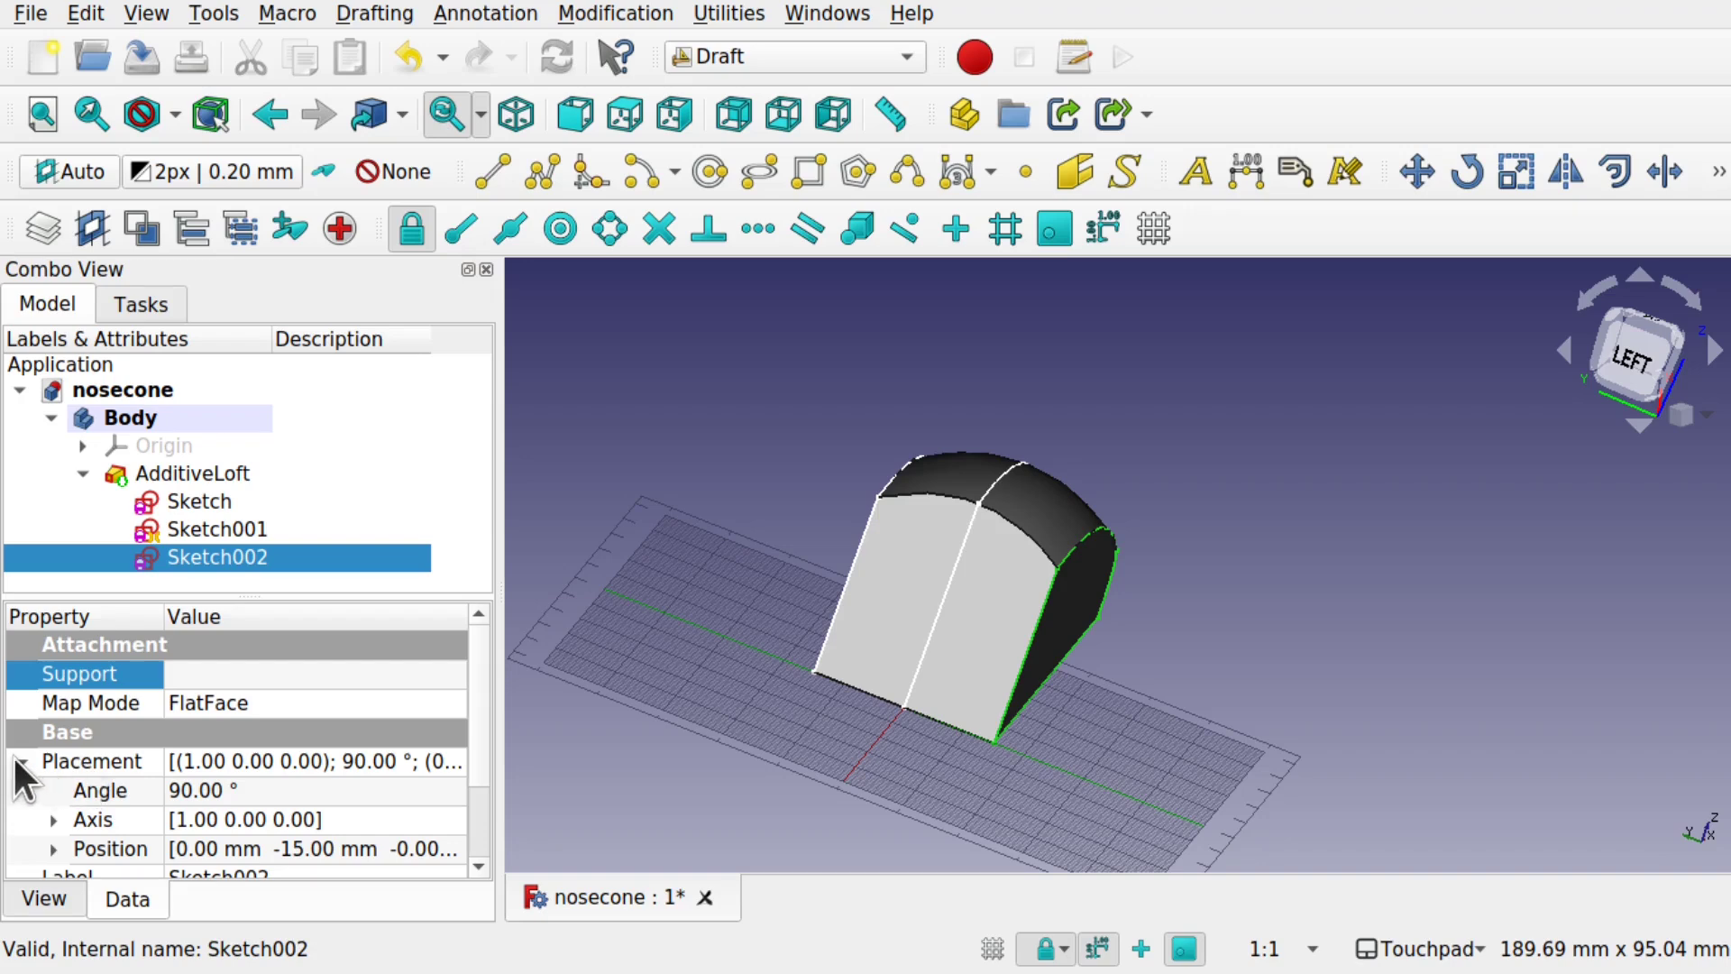
{"action": "left_click", "coordinate": [20, 761]}
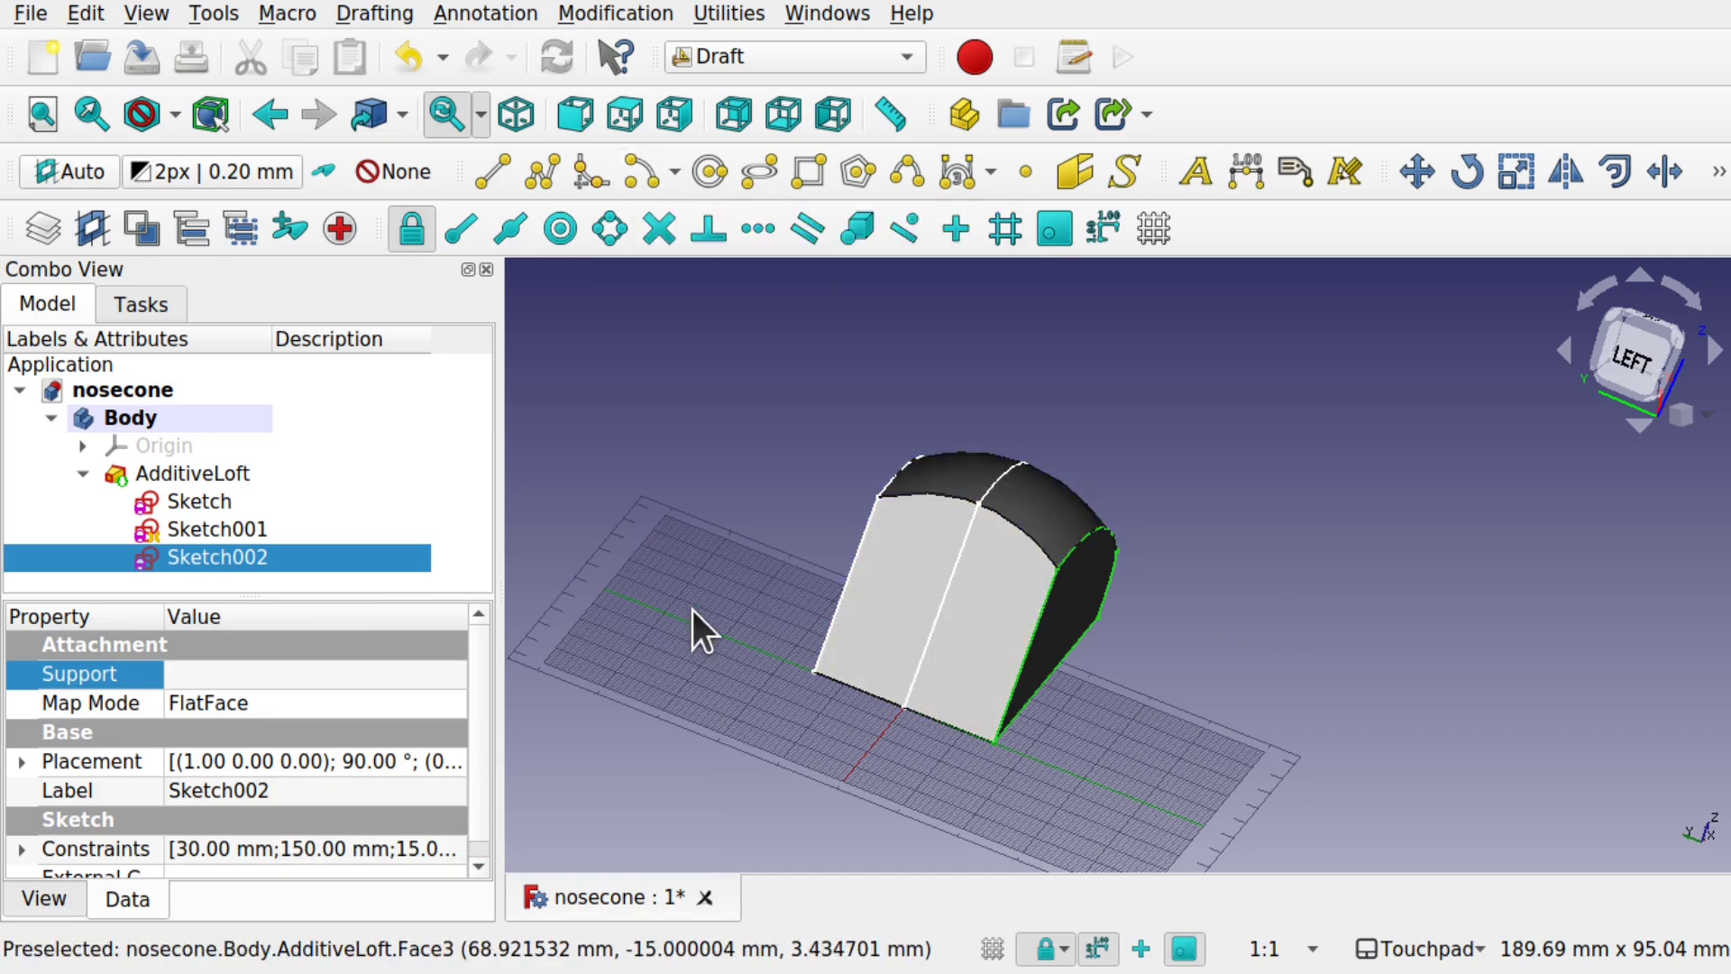
- Toggle the Draft grid, move the snap toolbar right, and toggle Endpoint and Center snaps
{"action": "left_click", "coordinate": [1164, 236]}
{"action": "left_click", "coordinate": [1164, 235]}
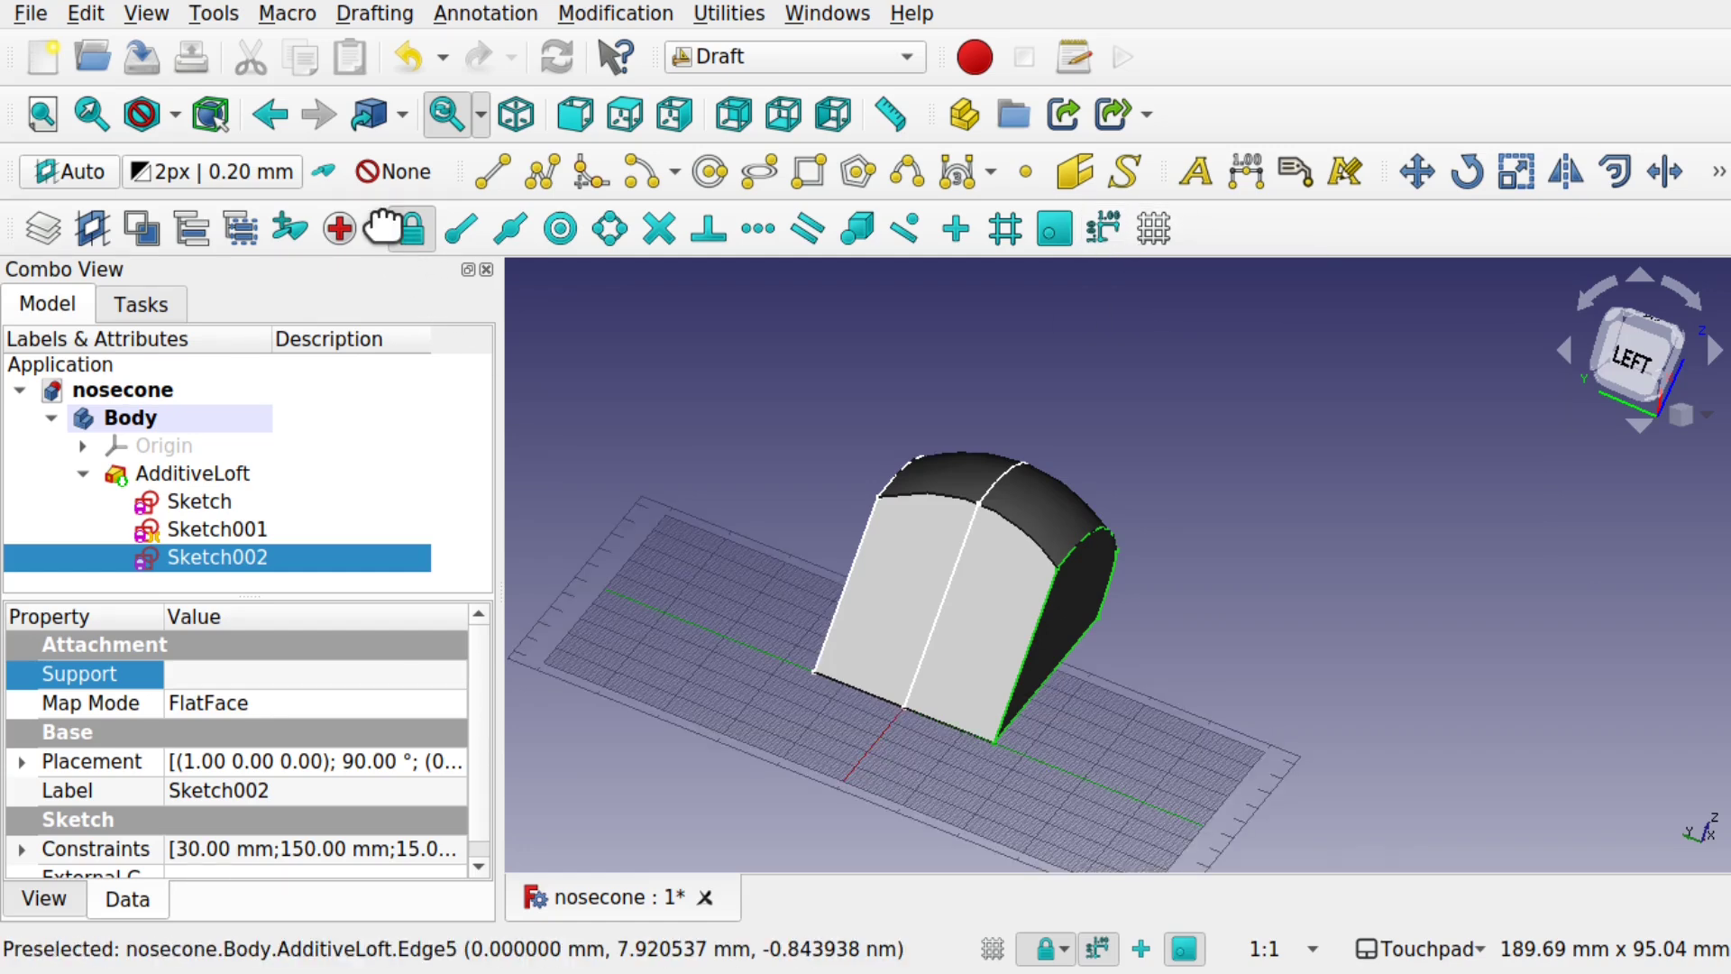
{"action": "left_click_drag", "start_coordinate": [381, 230], "coordinate": [1630, 219]}
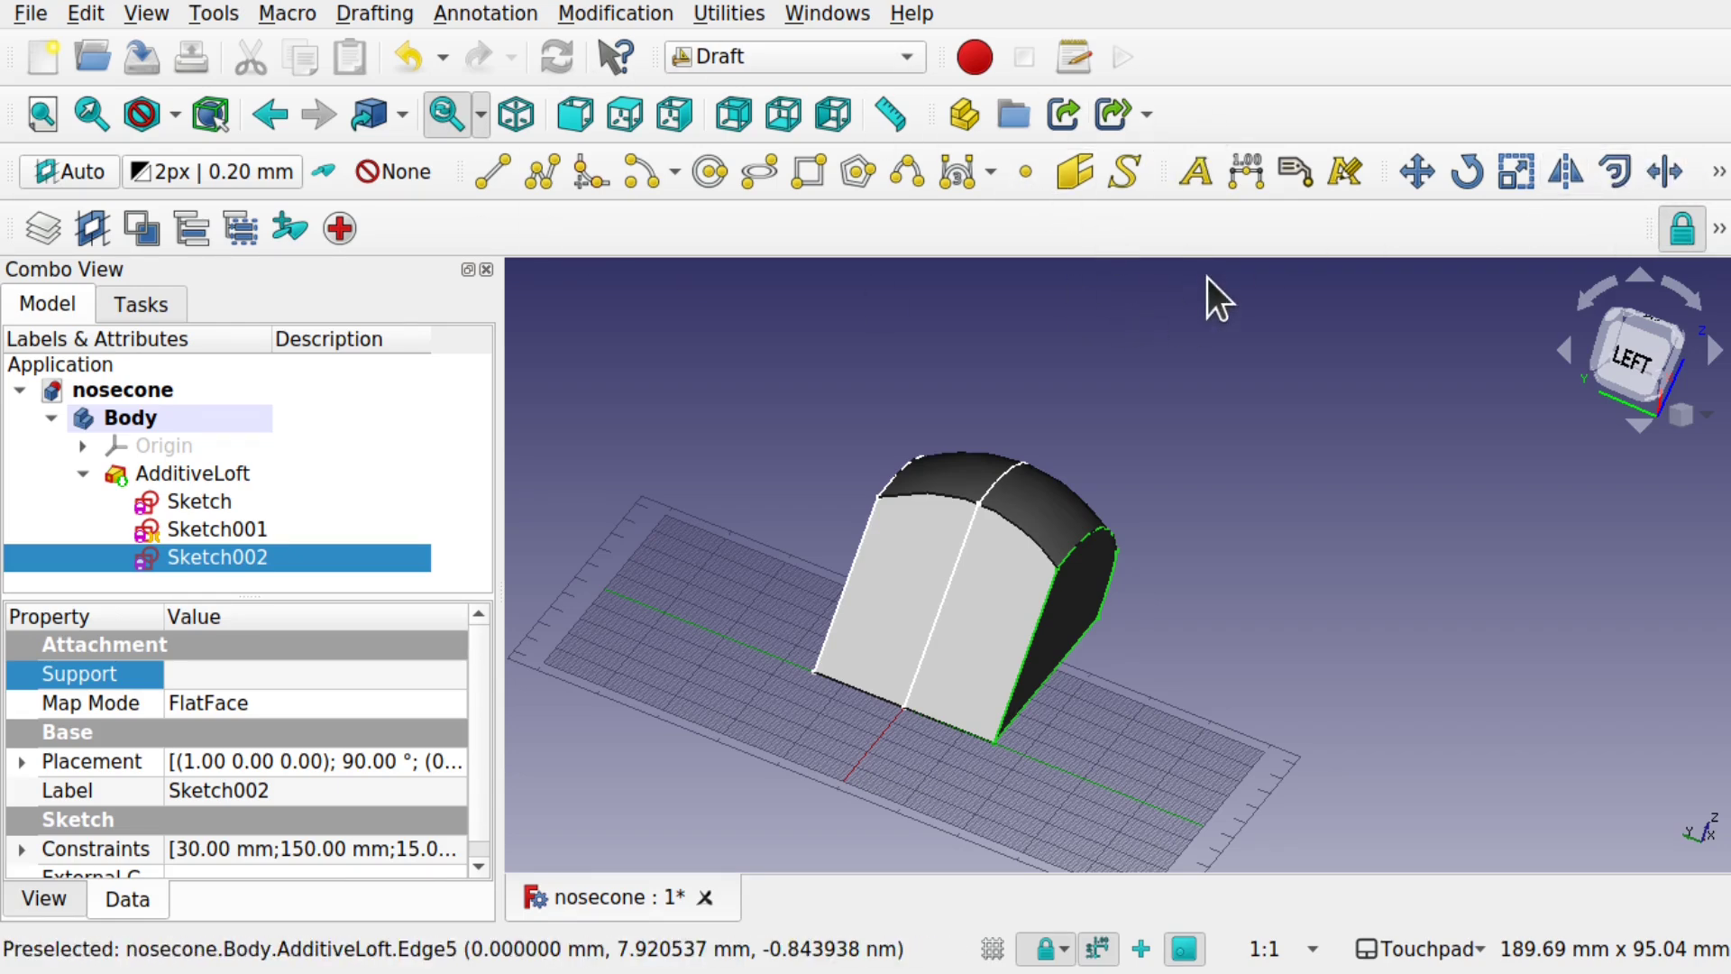
{"action": "left_click", "coordinate": [1718, 228]}
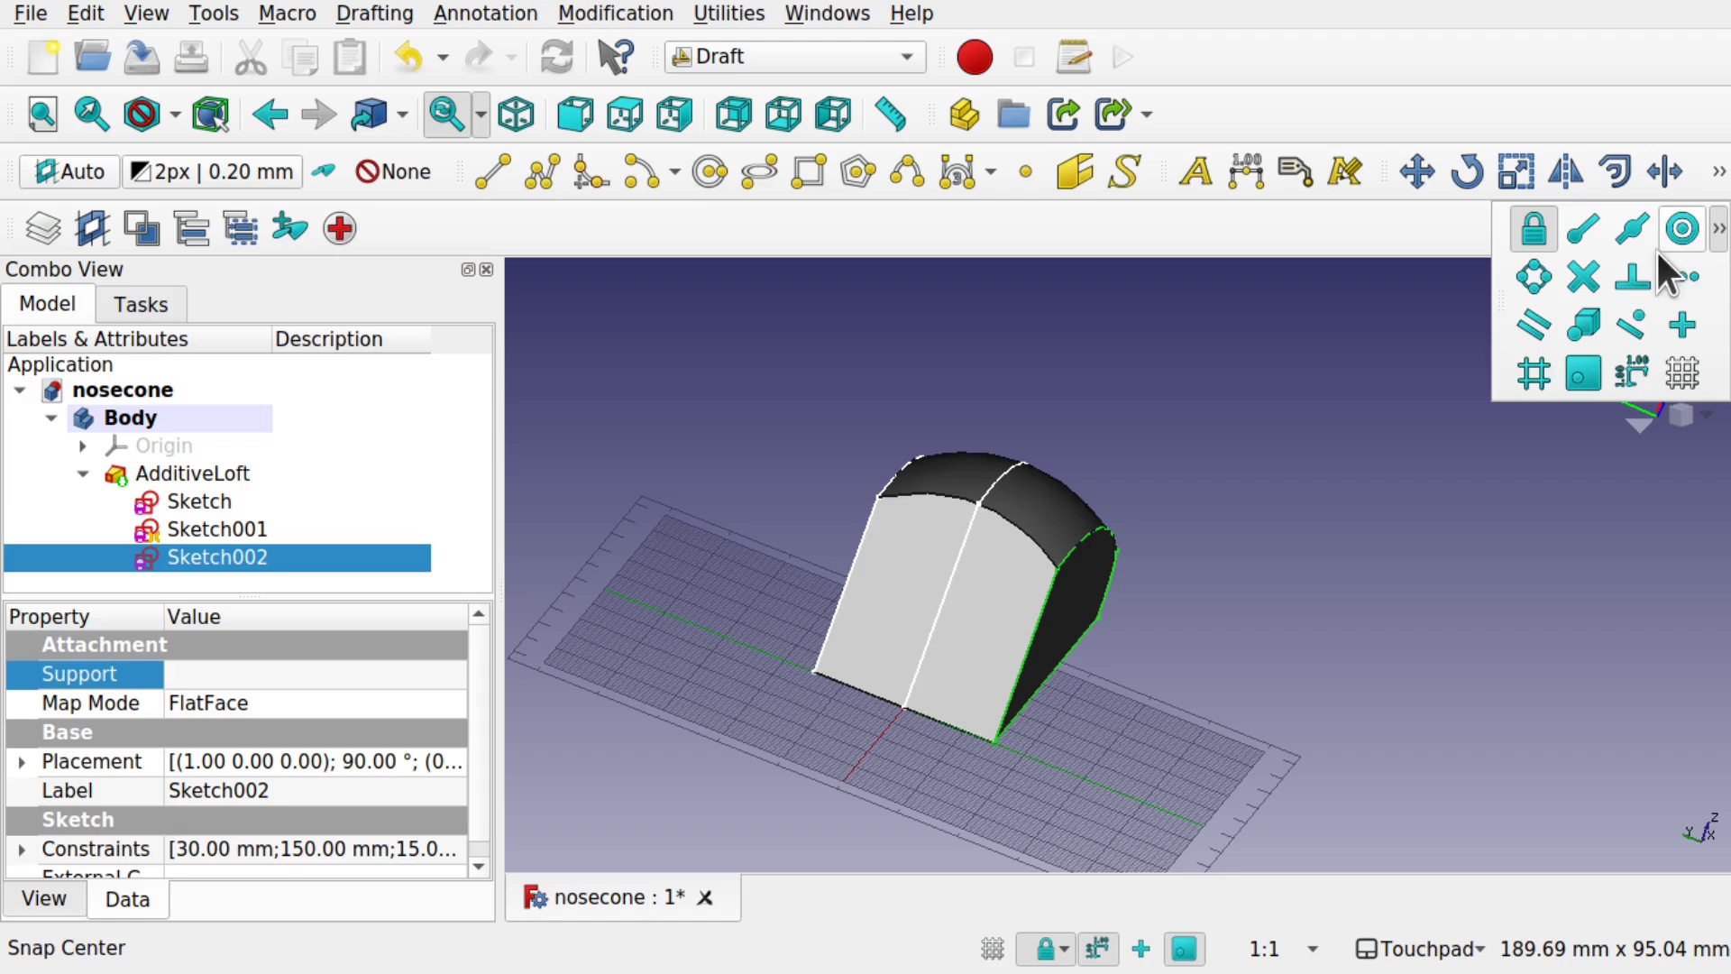
{"action": "left_click", "coordinate": [1582, 238]}
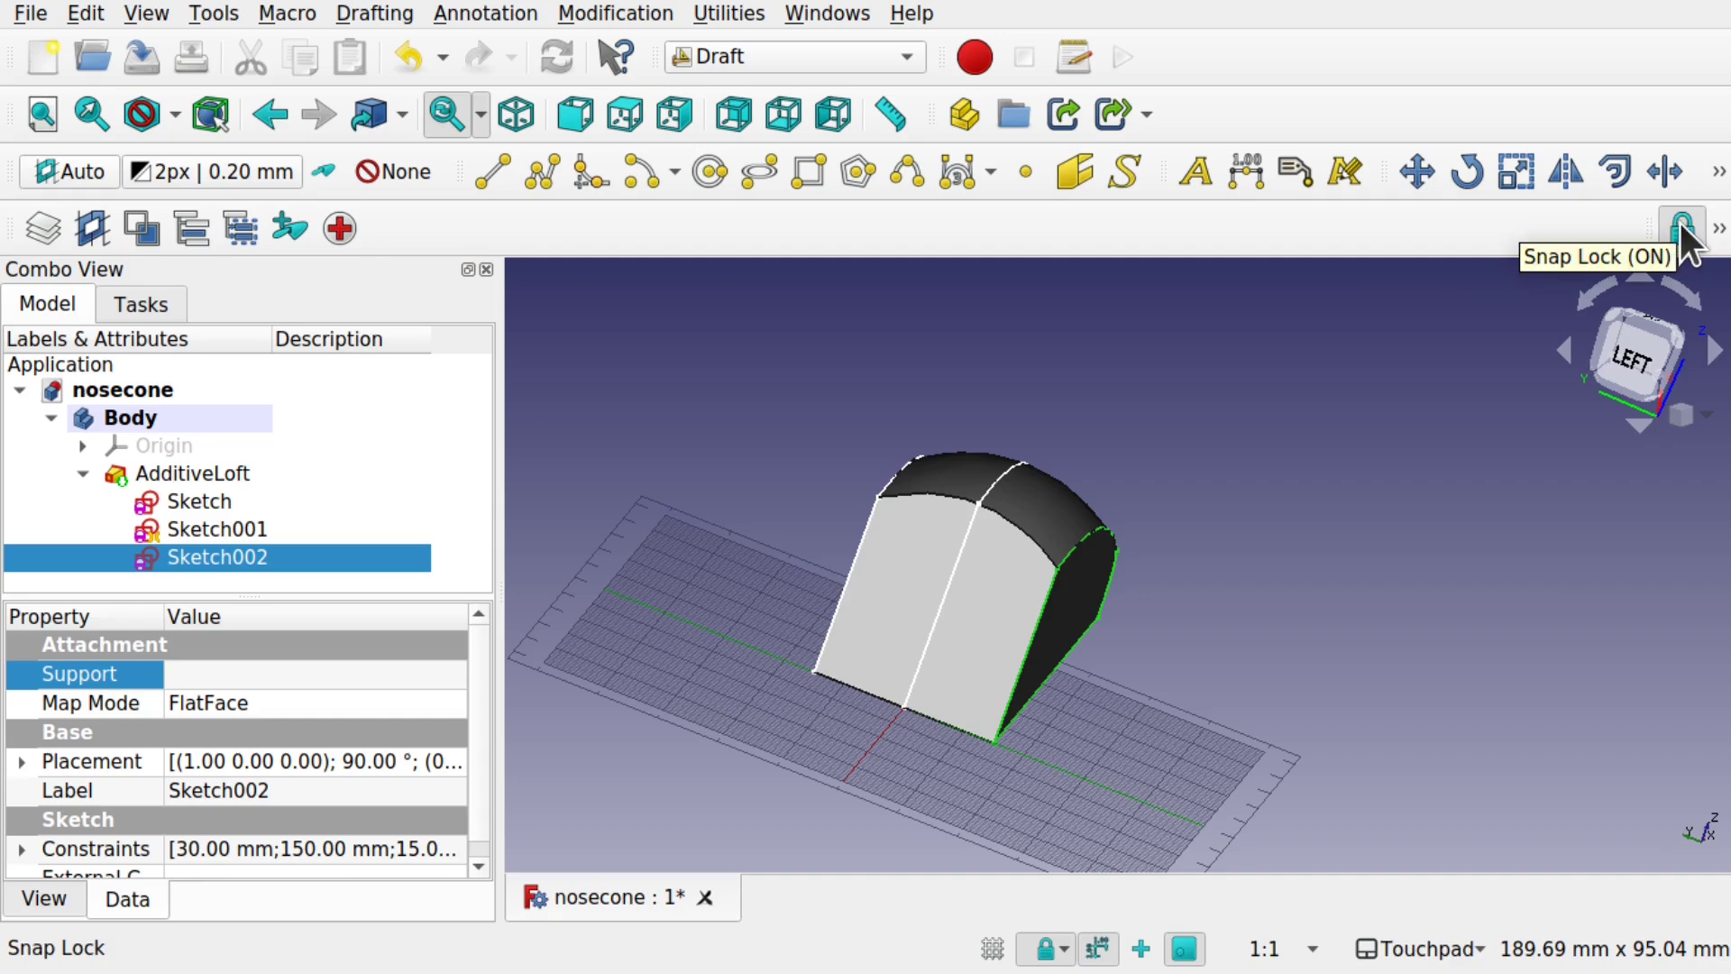
{"action": "mouse_move", "coordinate": [1680, 224]}
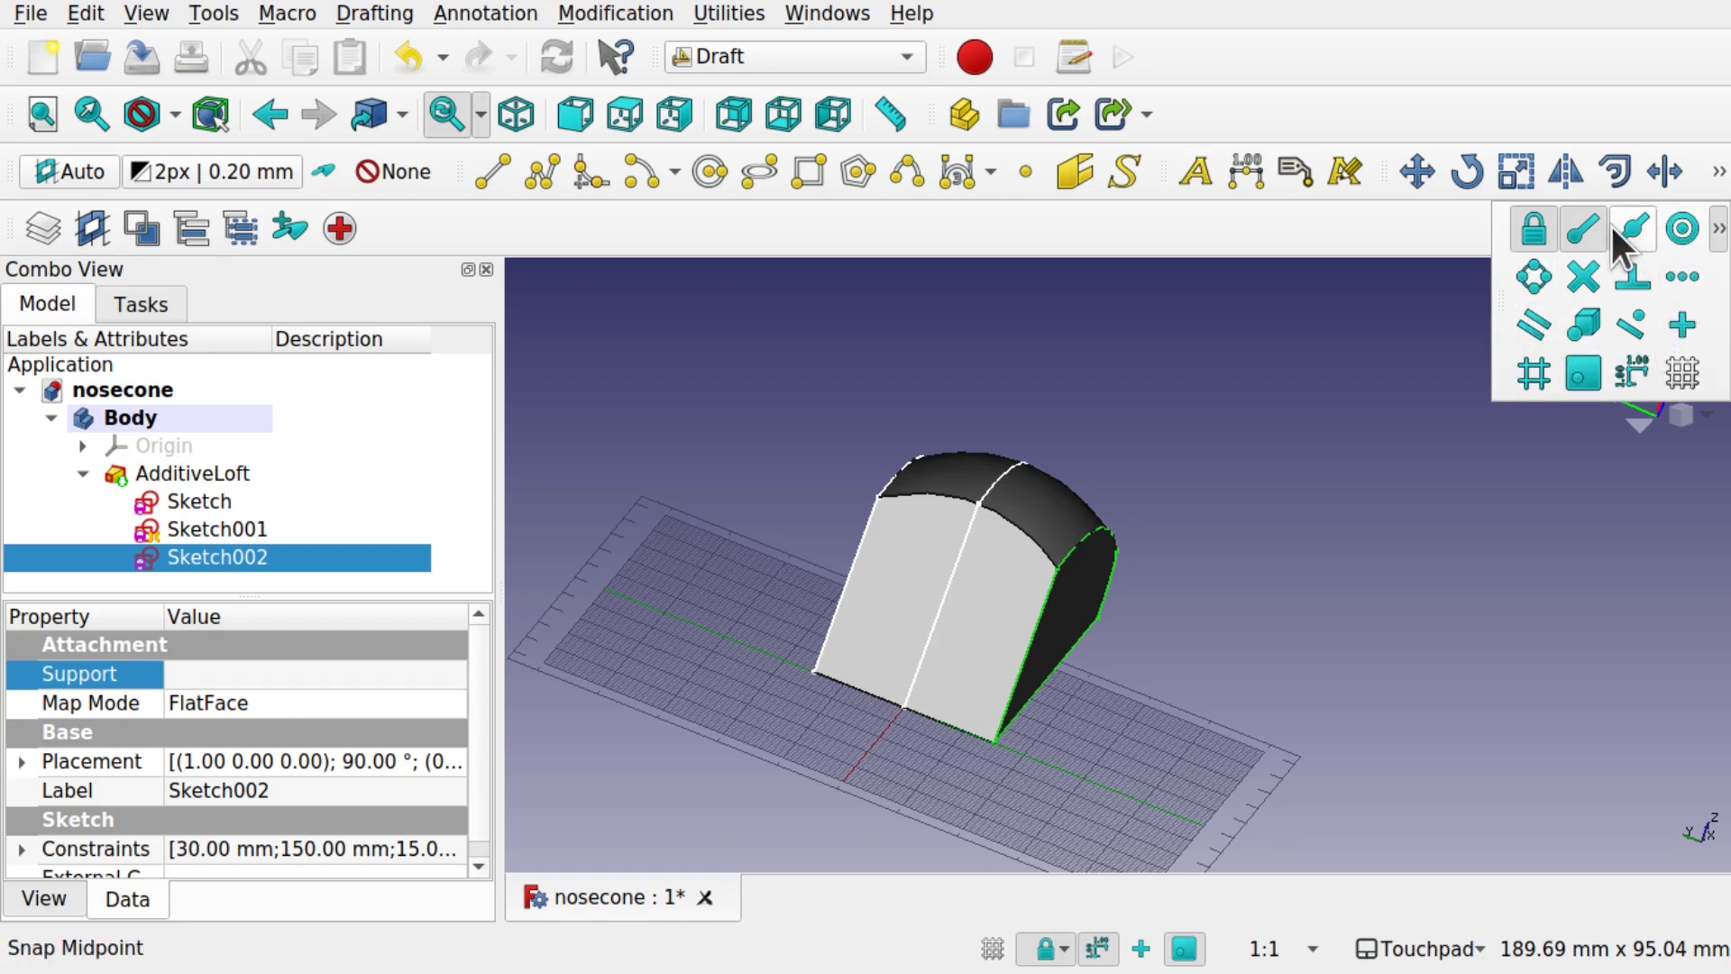
{"action": "left_click", "coordinate": [1680, 232]}
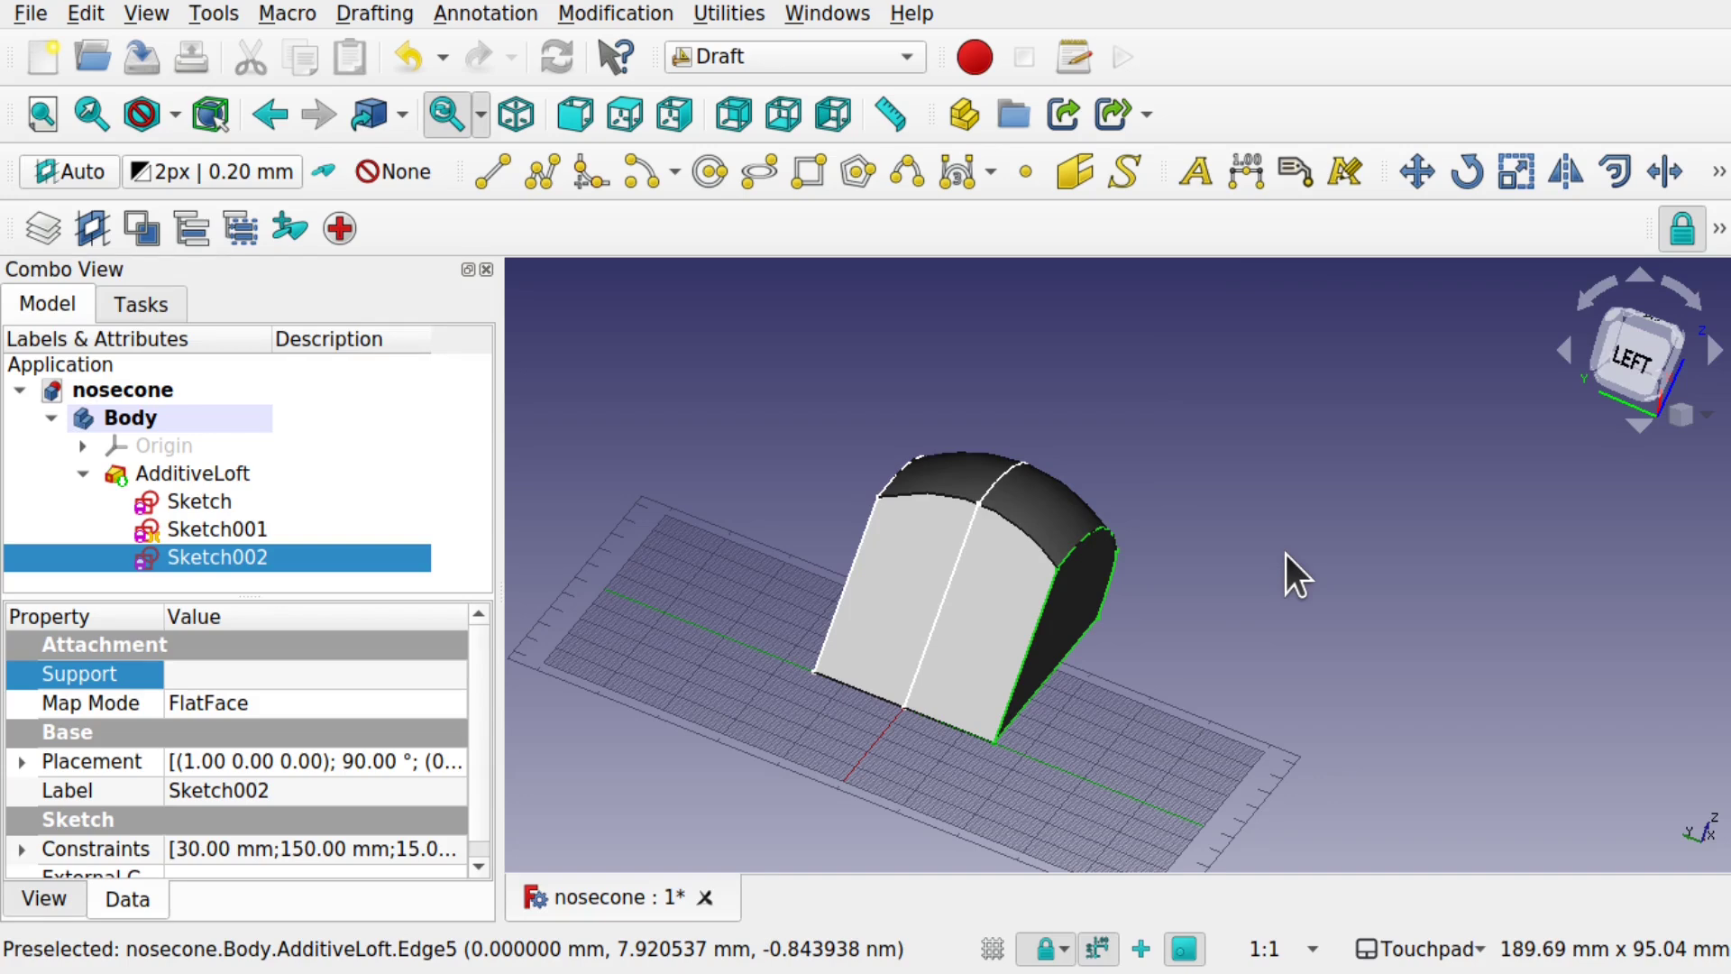
- Set the Draft working plane on the loft's flat side face and view it from the left
{"action": "left_click", "coordinate": [958, 614]}
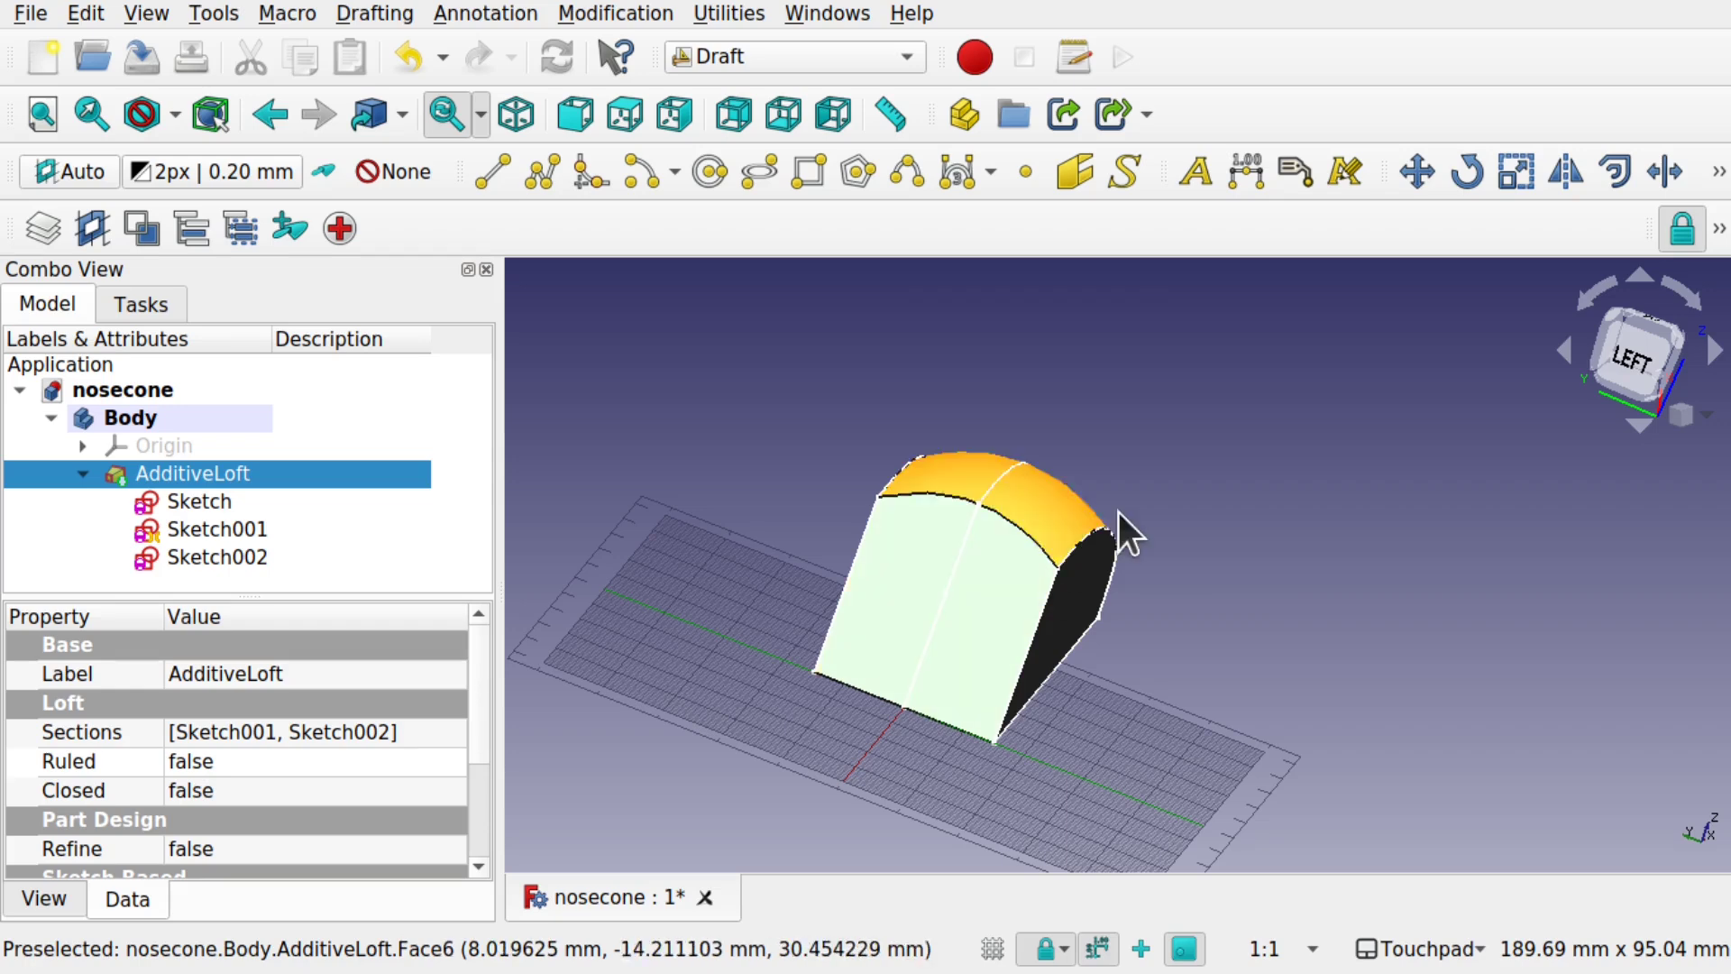
{"action": "left_click", "coordinate": [729, 14]}
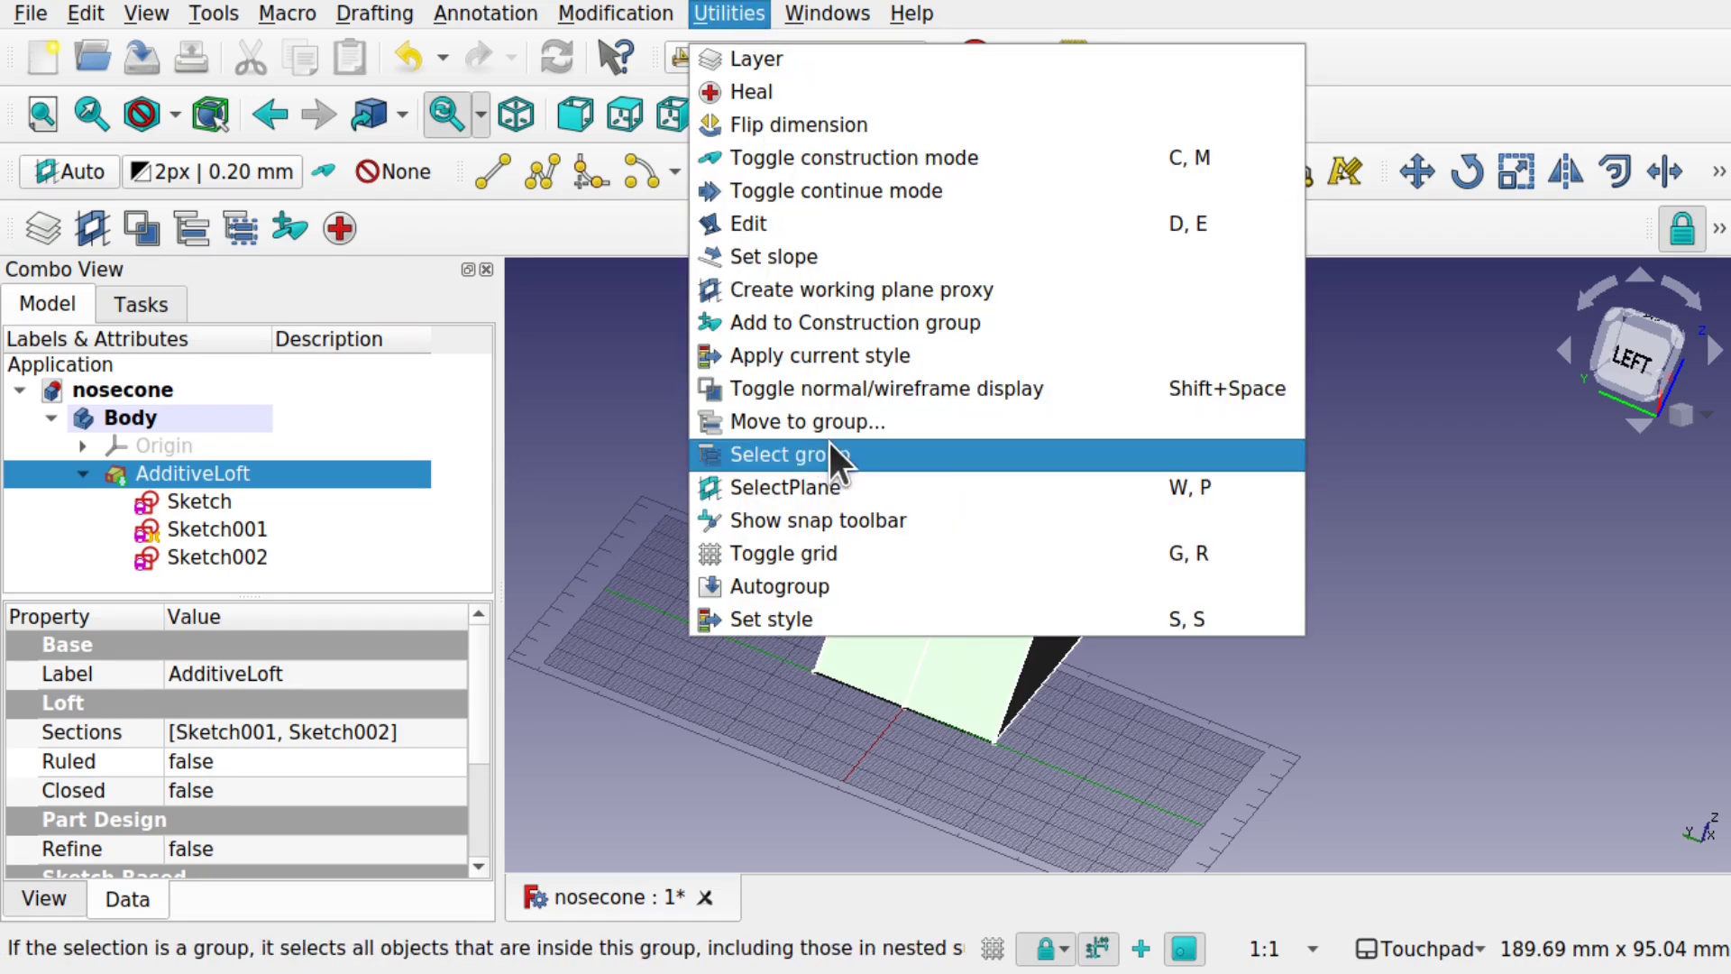
{"action": "left_click", "coordinate": [835, 479]}
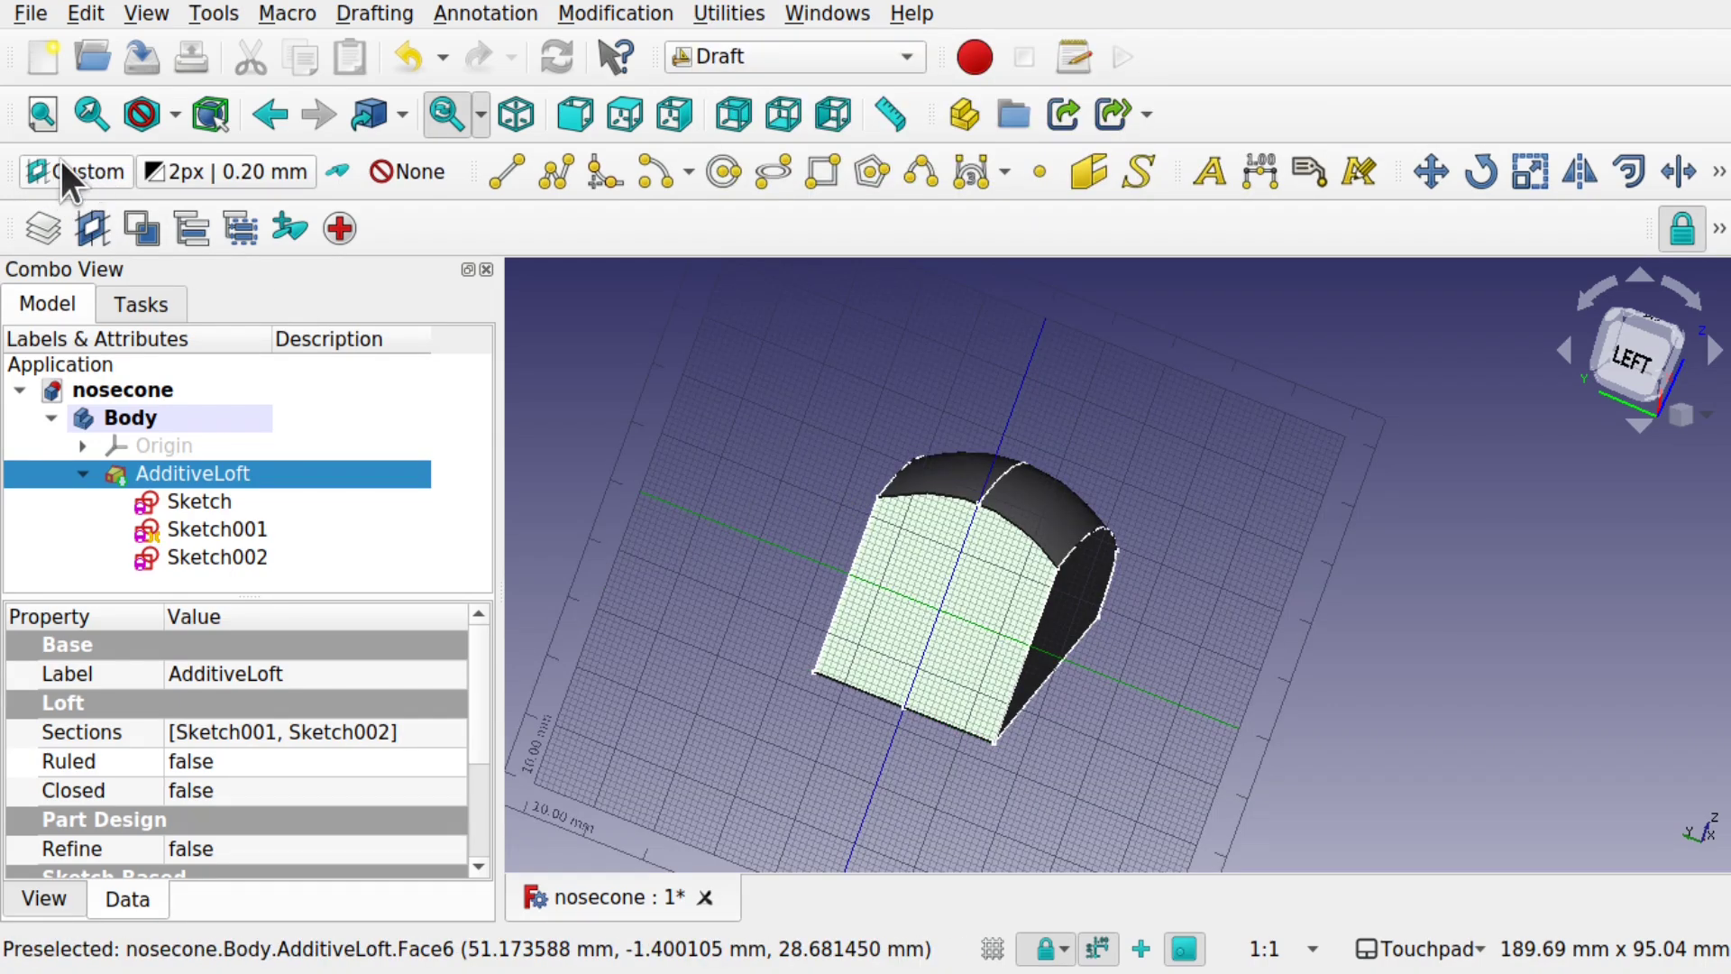
{"action": "middle_click_drag", "start_coordinate": [840, 387], "coordinate": [1595, 456]}
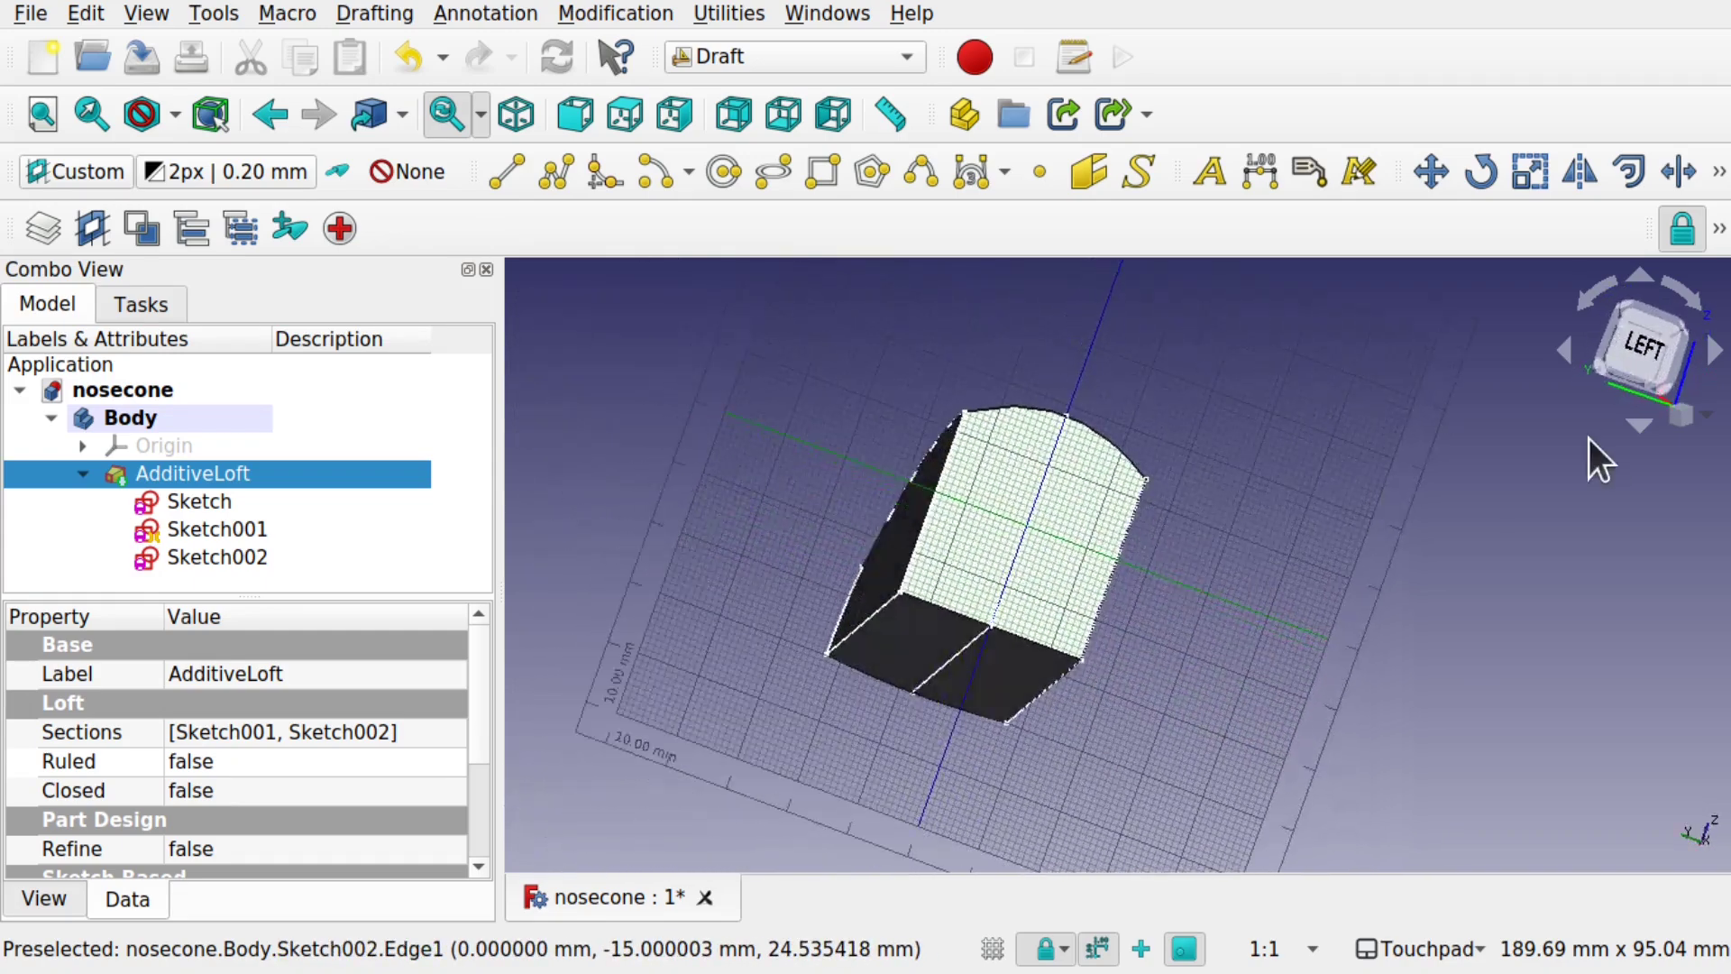
{"action": "left_click", "coordinate": [1653, 353]}
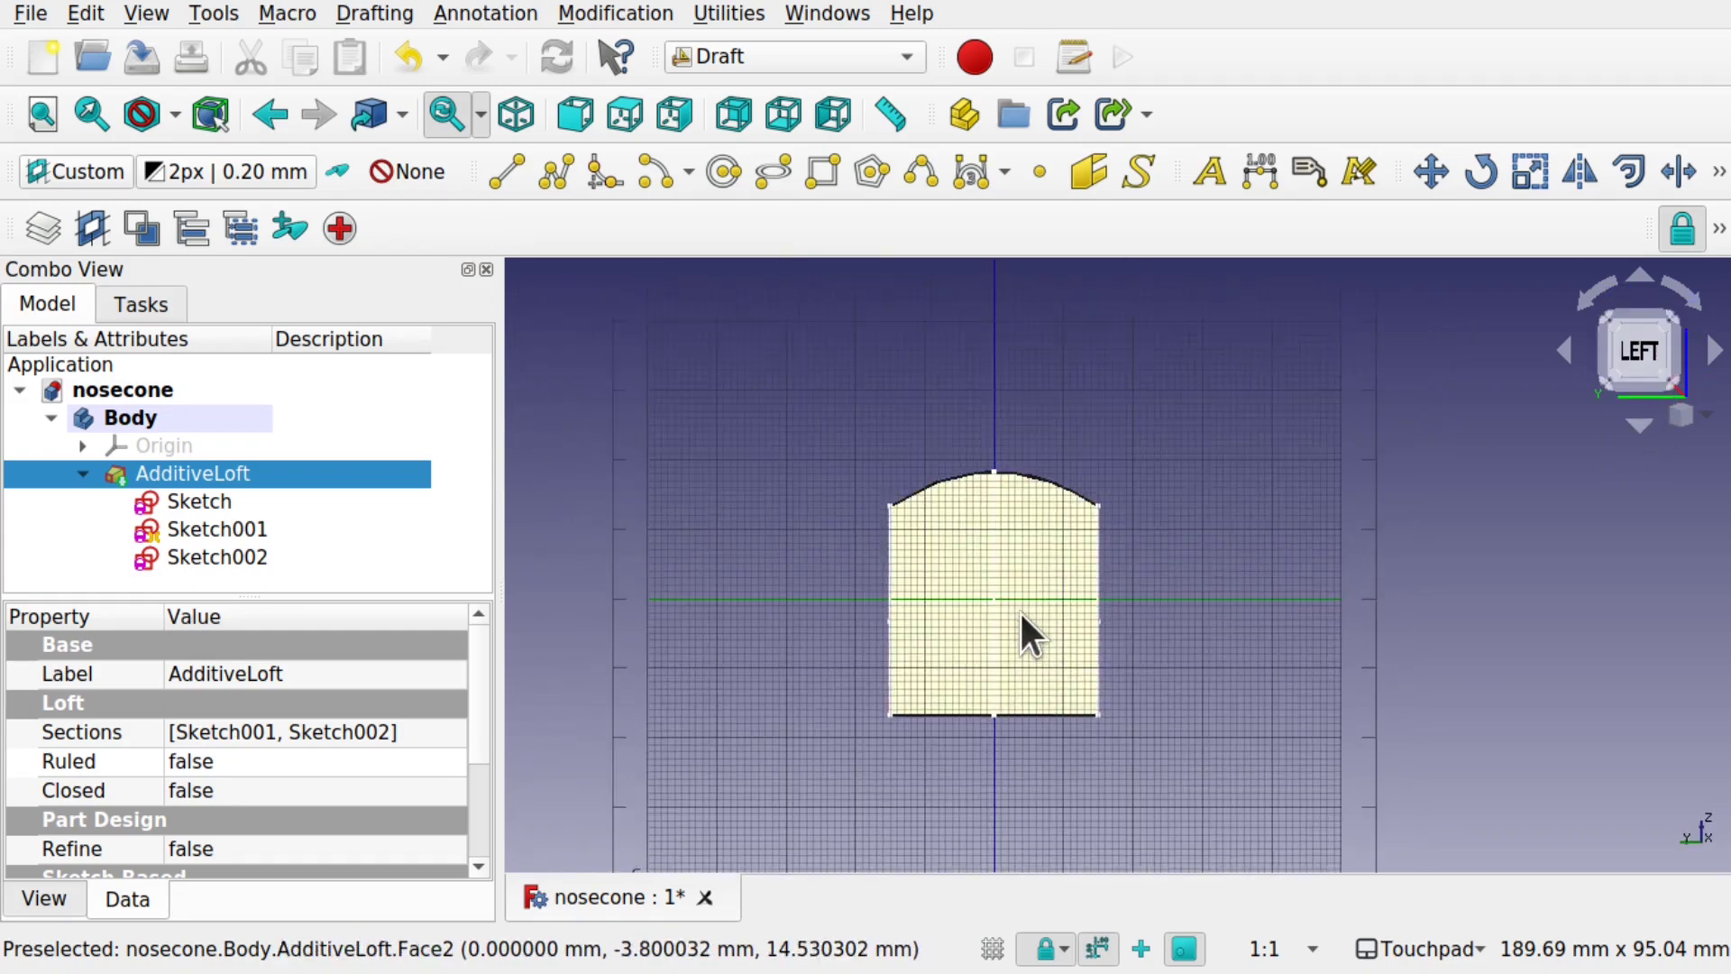
{"action": "scroll", "coordinate": [1022, 615], "scroll_direction": "up", "scroll_amount": 4}
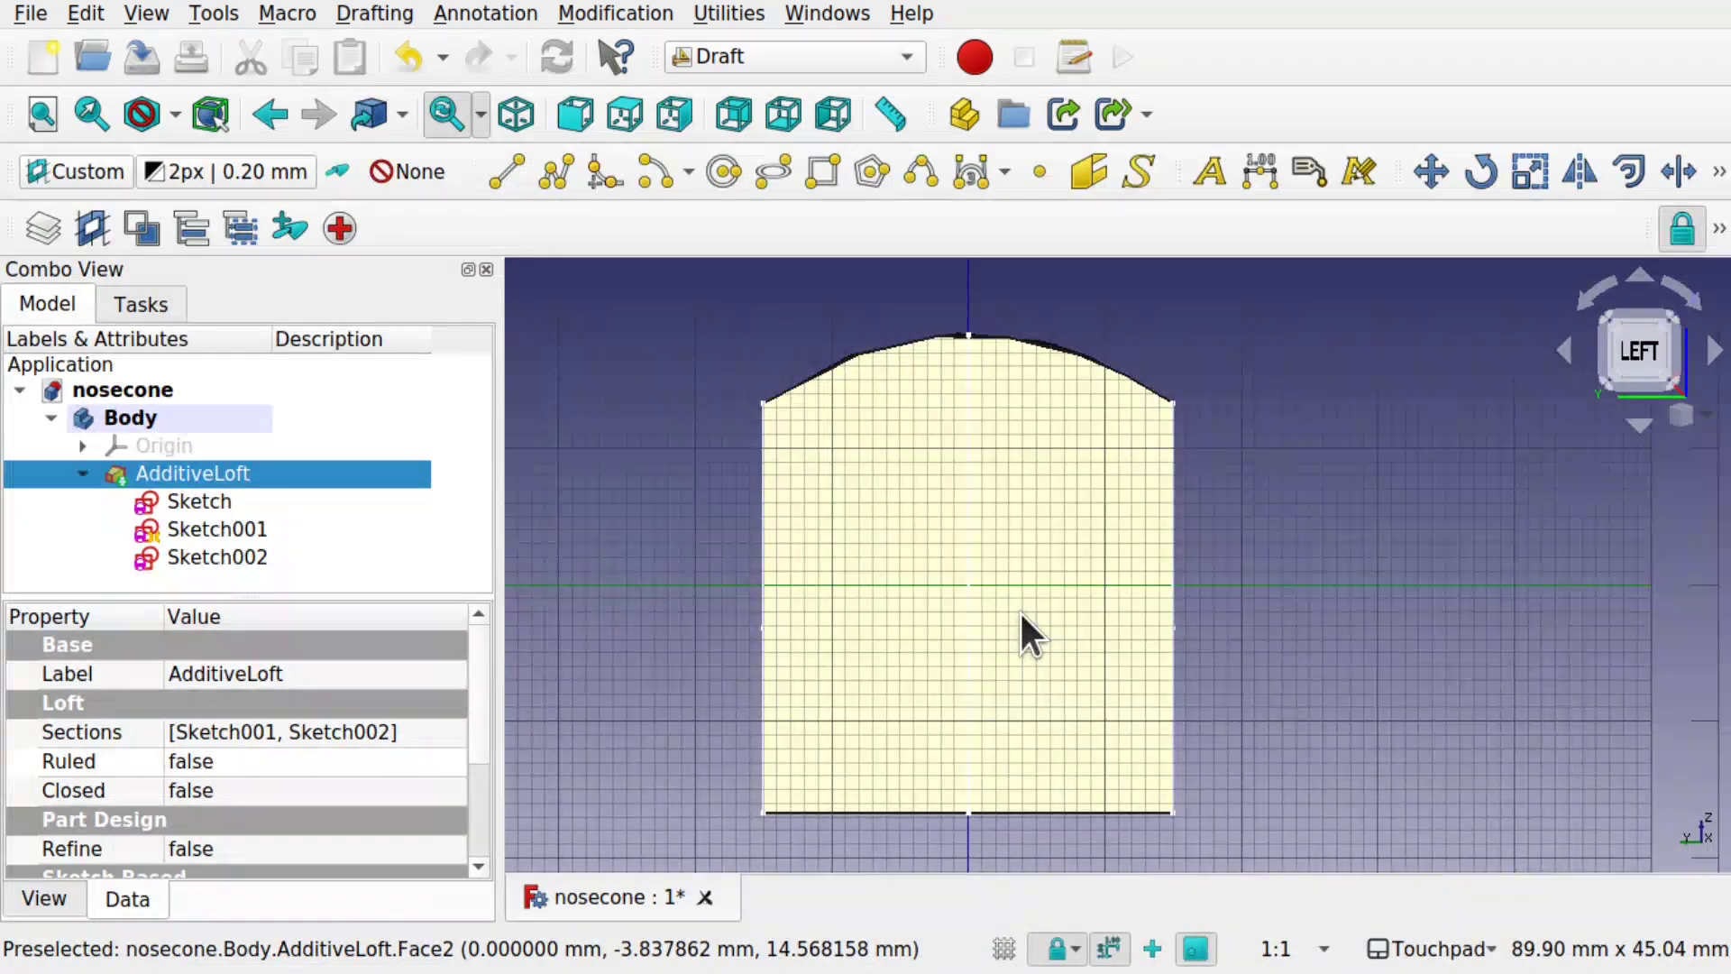
- Rotate Sketch002 by 345° about its bottom-right corner with Draft Rotate
{"action": "left_click", "coordinate": [218, 561]}
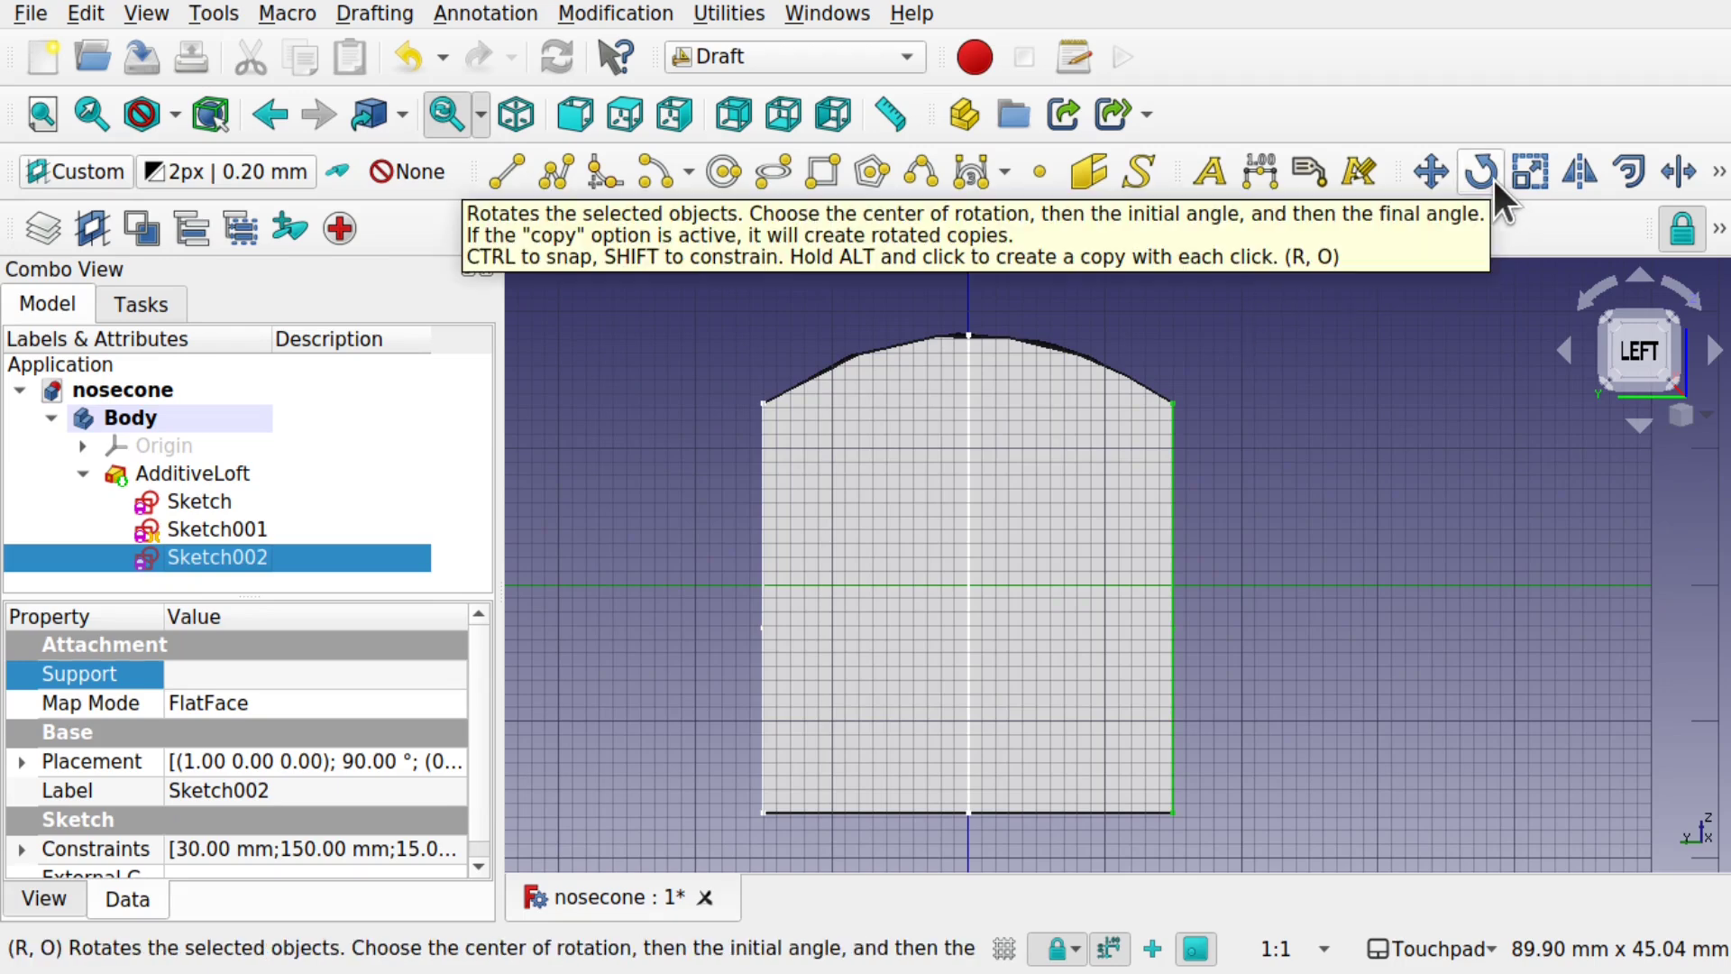
{"action": "left_click", "coordinate": [603, 14]}
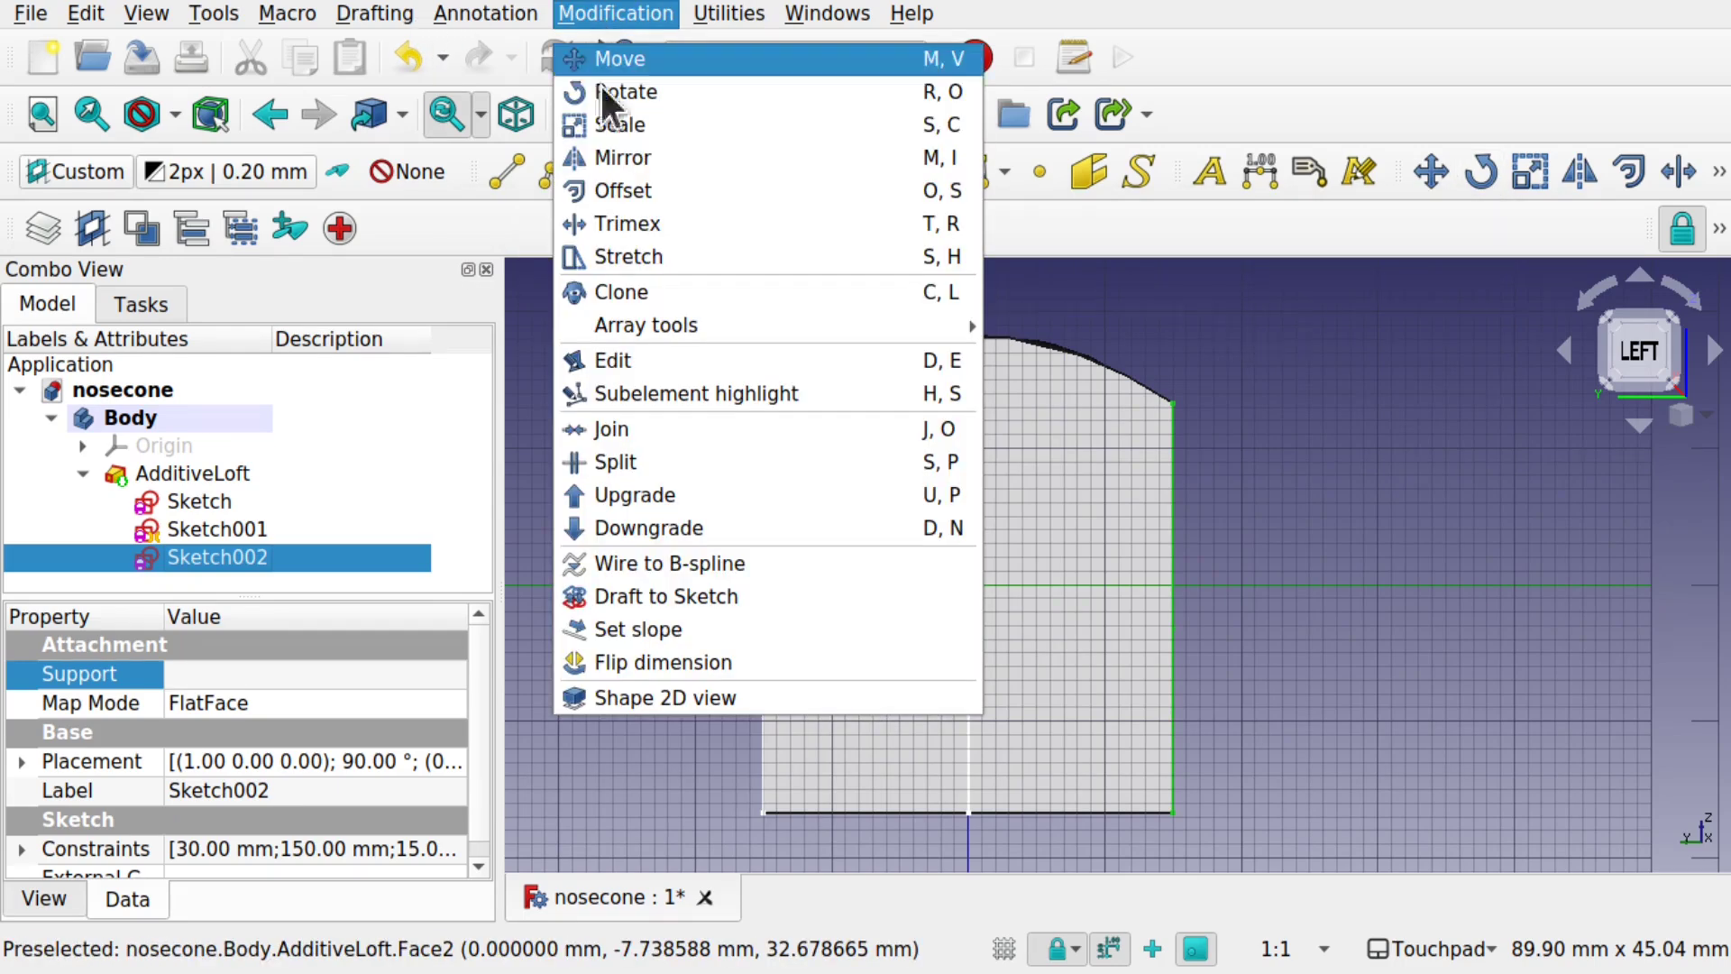
{"action": "left_click", "coordinate": [633, 94]}
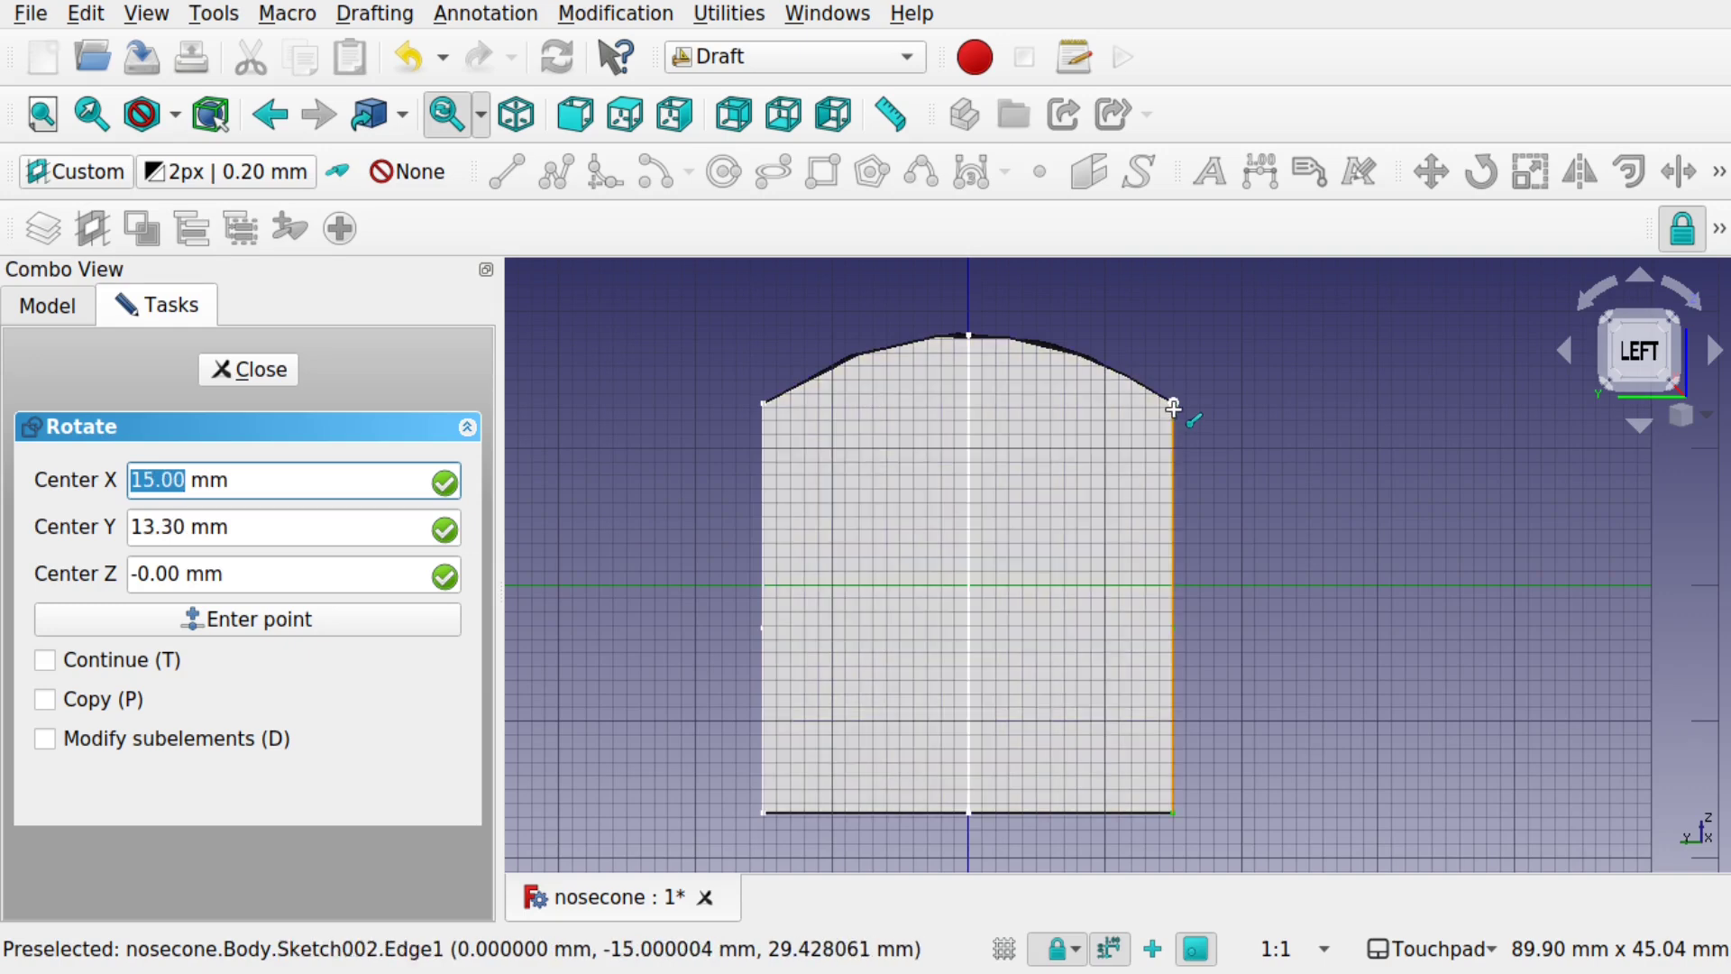
{"action": "left_click", "coordinate": [1172, 813]}
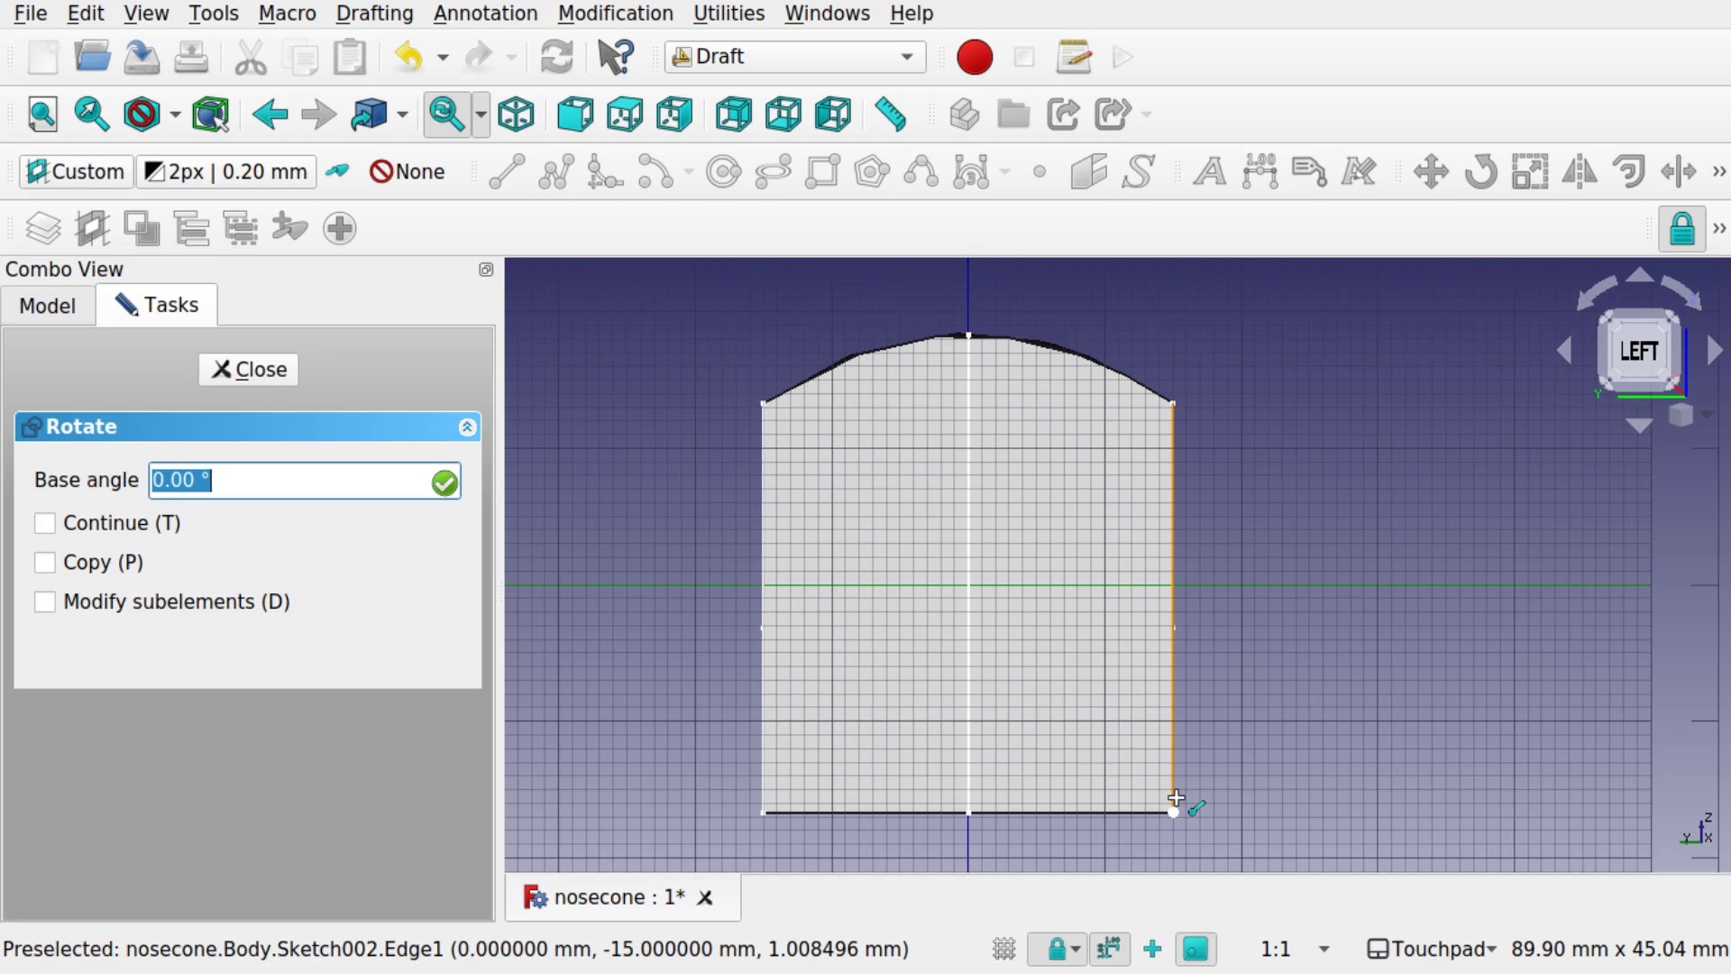
{"action": "left_click", "coordinate": [1175, 797]}
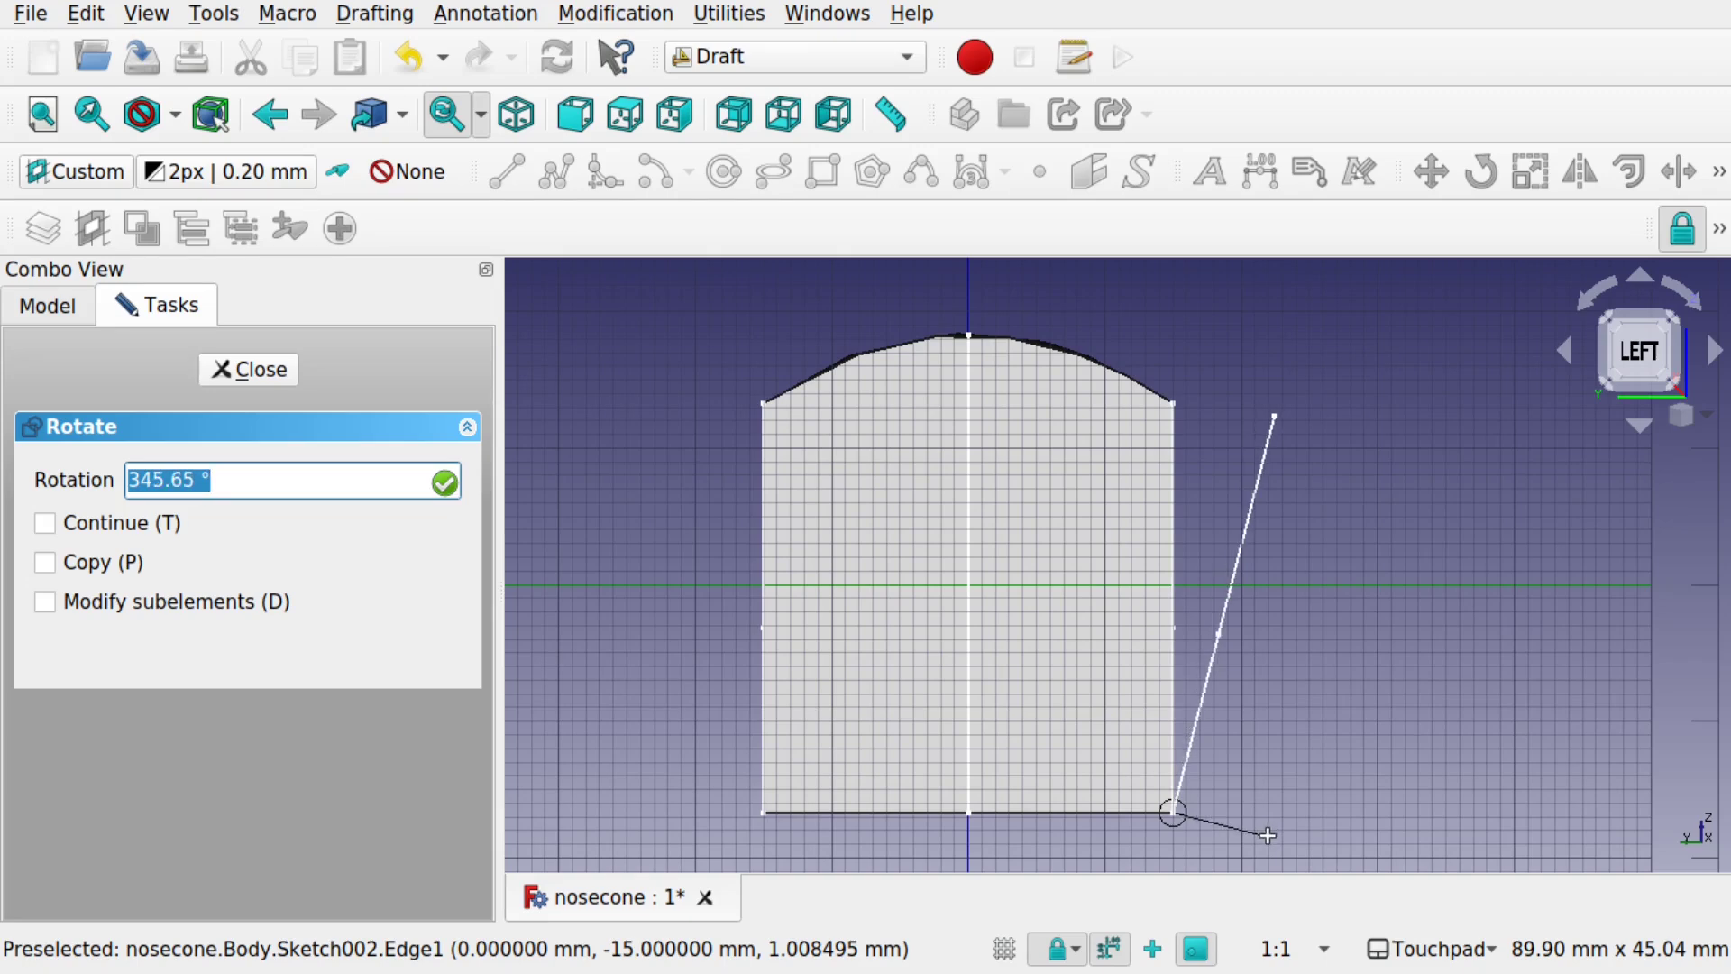
{"action": "type", "text": "345"}
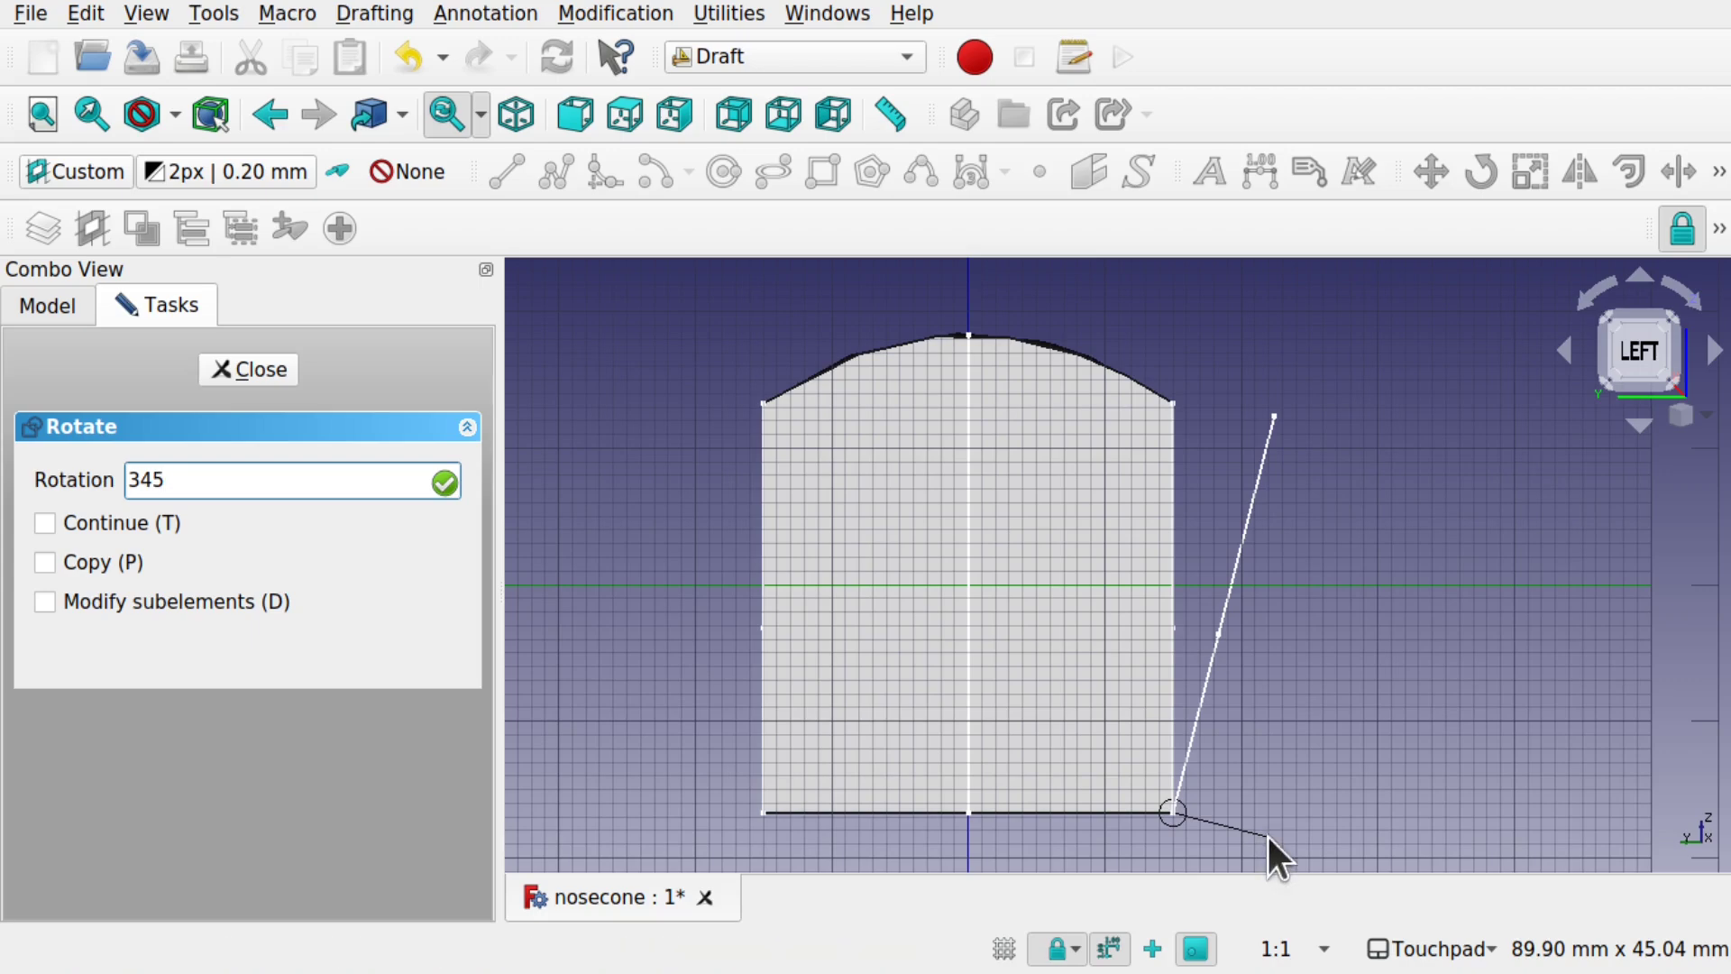
{"action": "key", "text": "Return"}
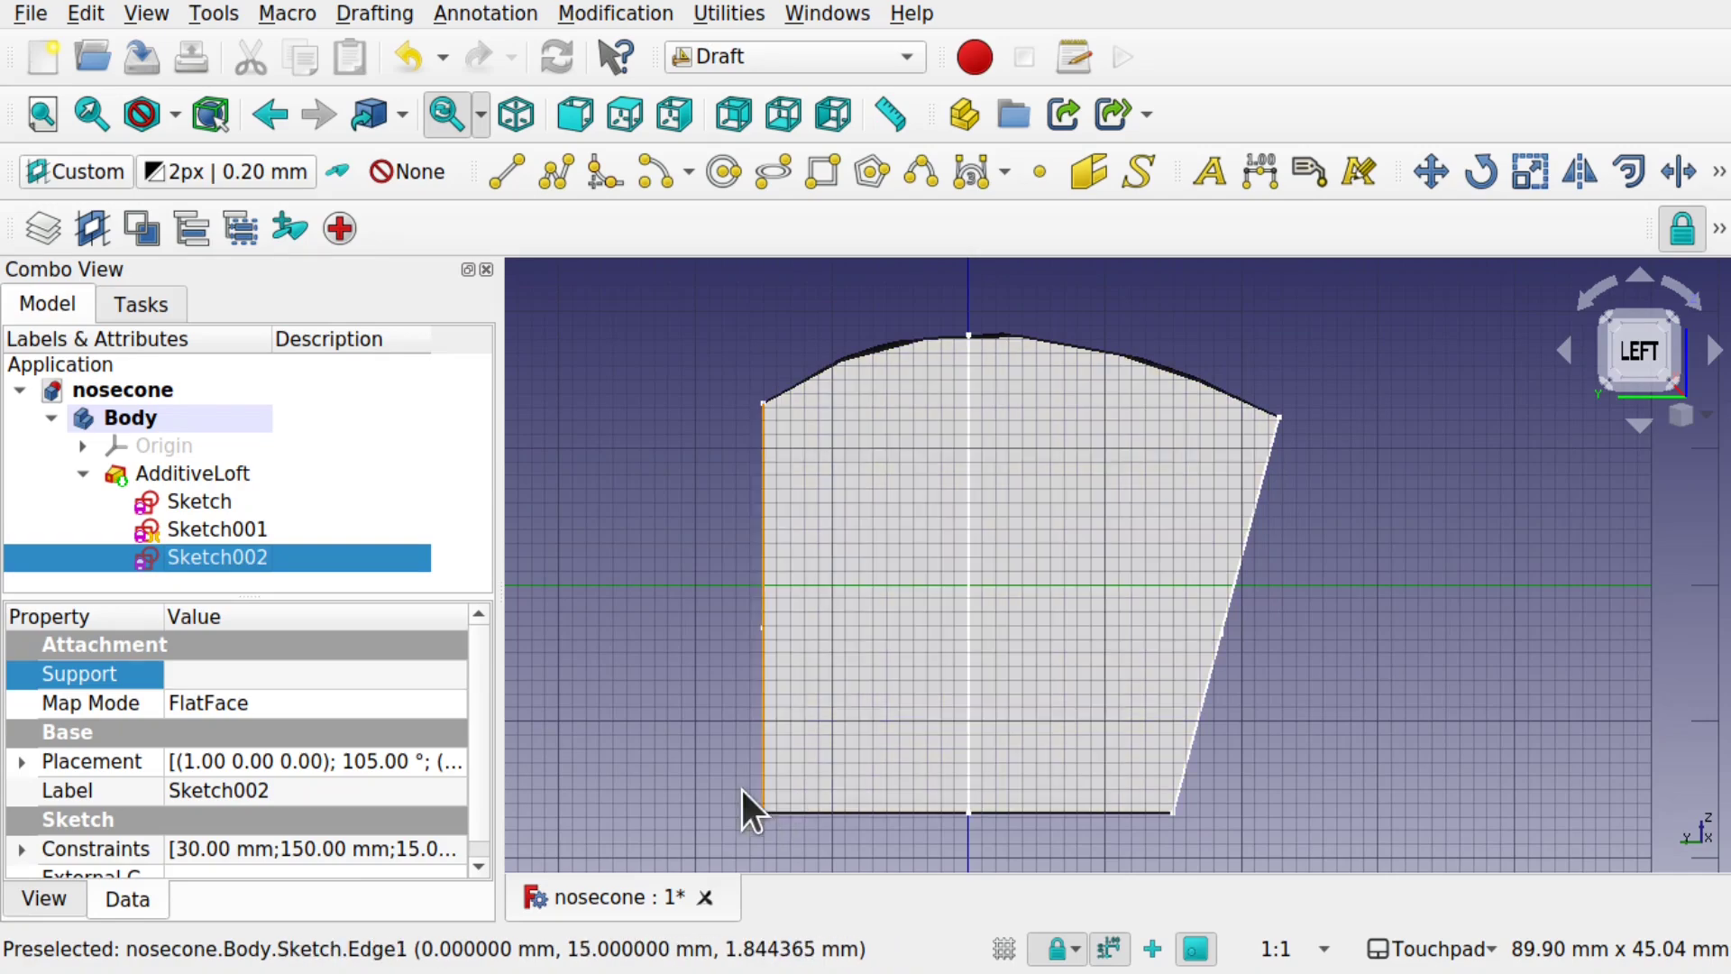
- Trial-rotate Sketch by 9.60° about its bottom-left corner
{"action": "left_click", "coordinate": [193, 498]}
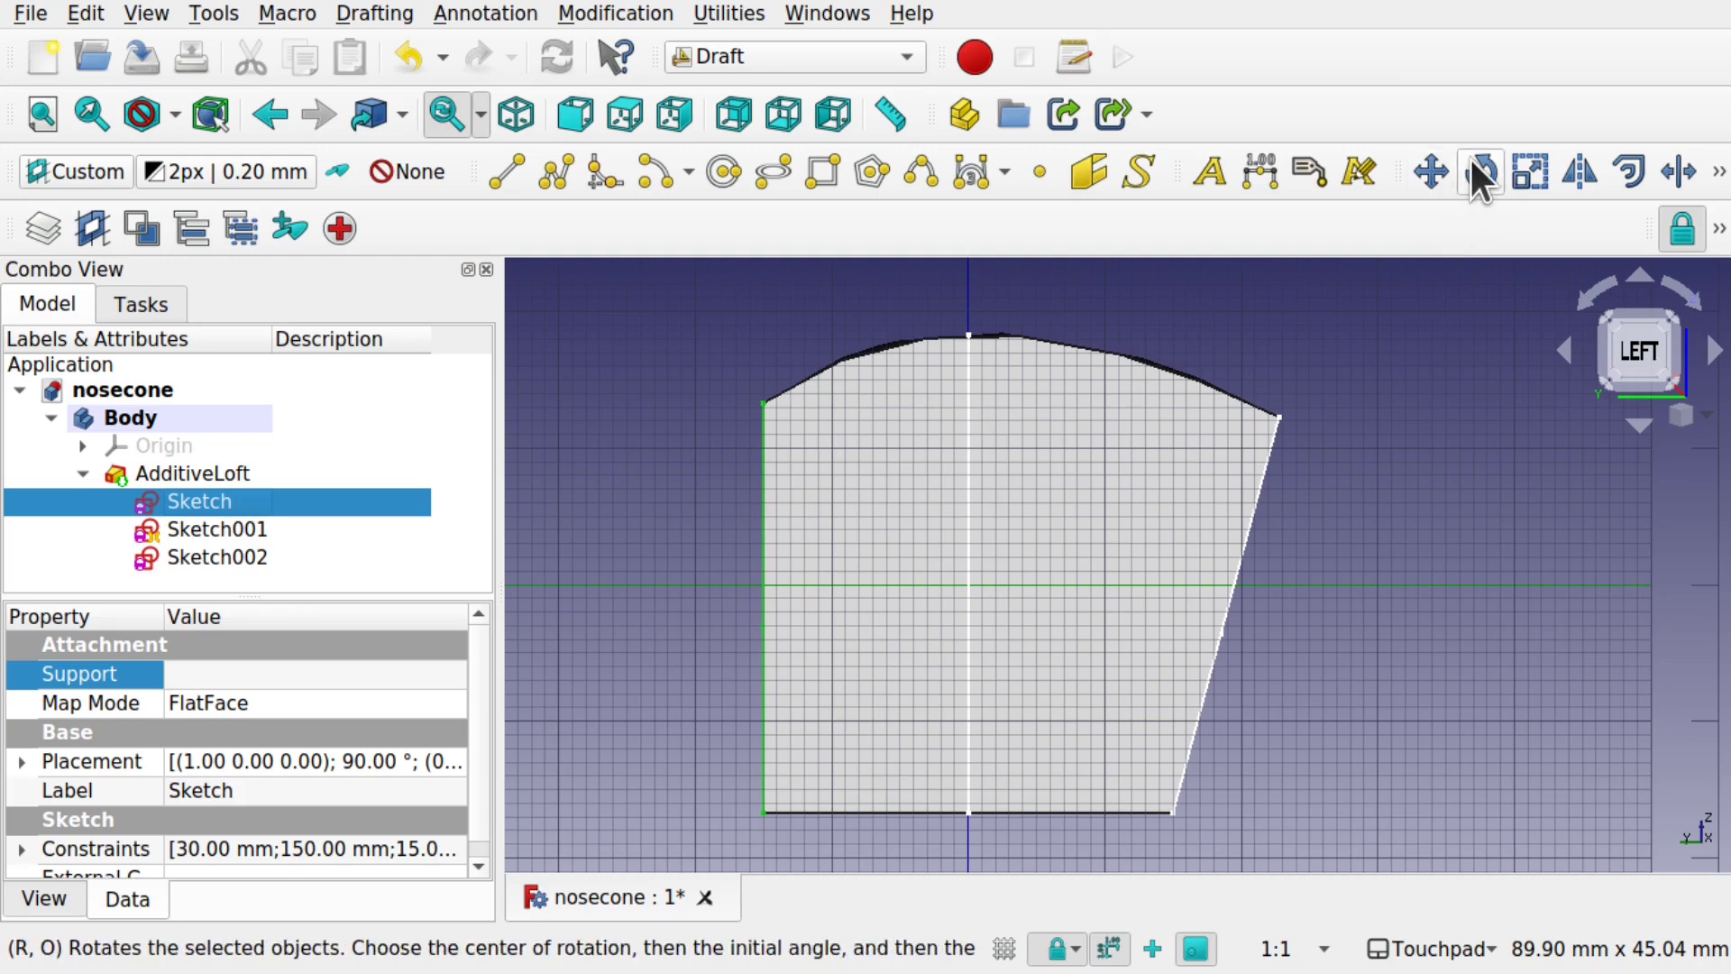
{"action": "left_click", "coordinate": [1474, 168]}
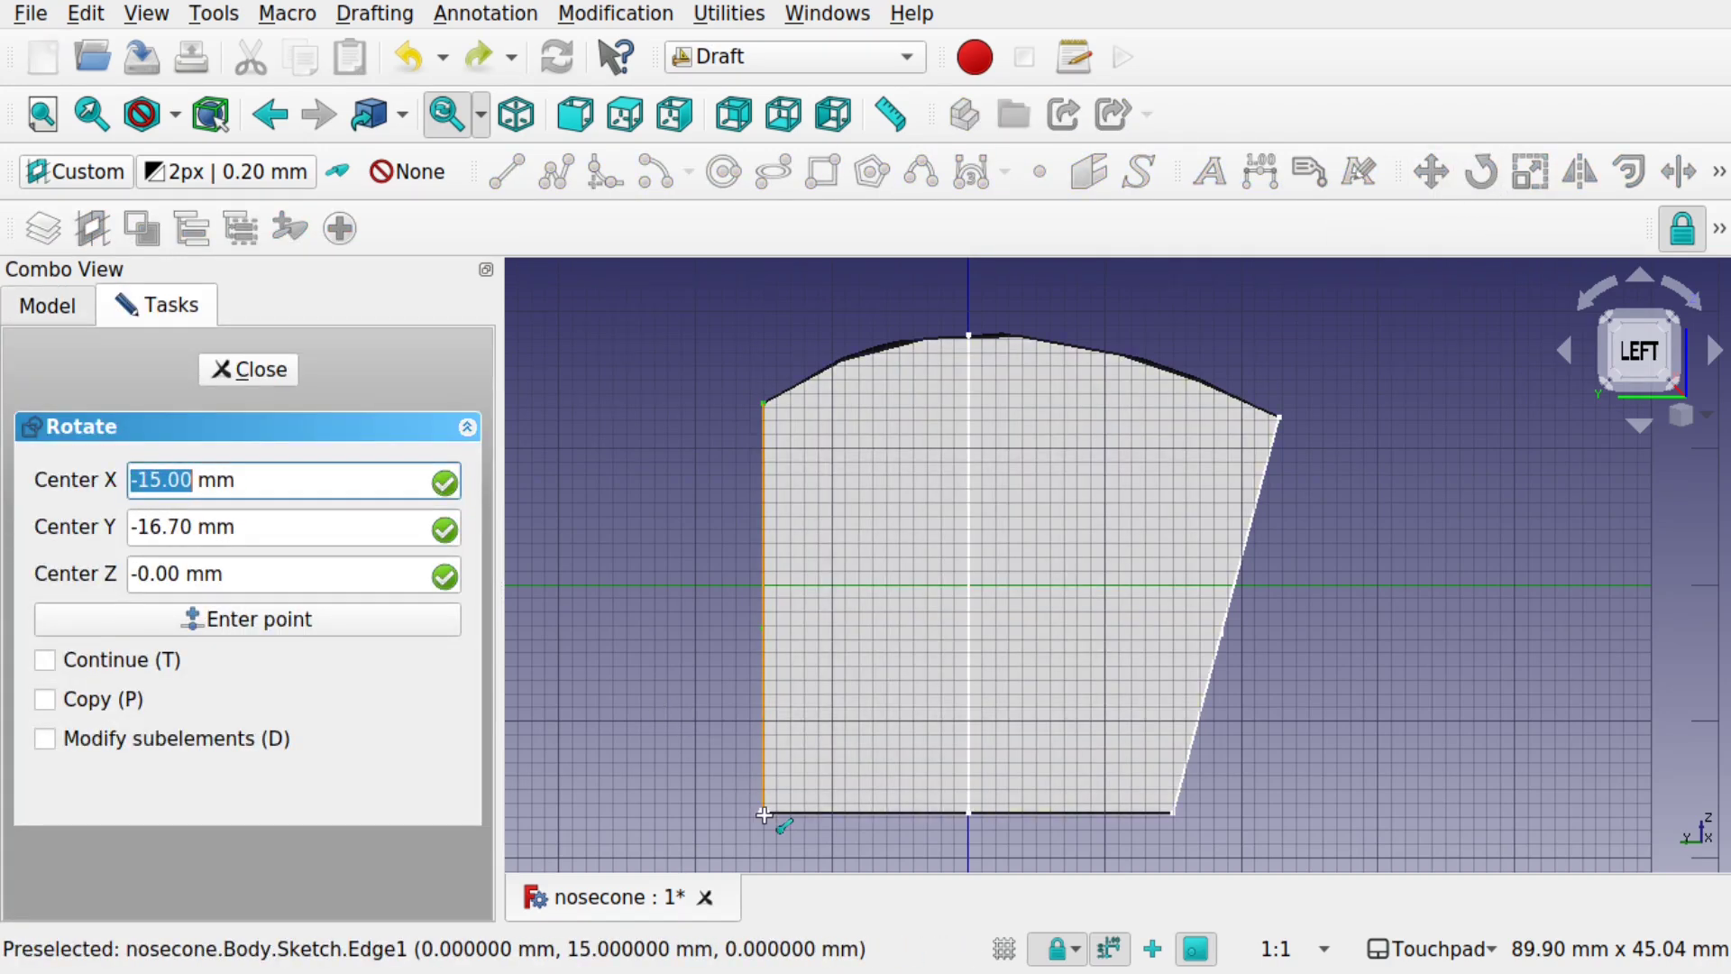
{"action": "left_click", "coordinate": [763, 814]}
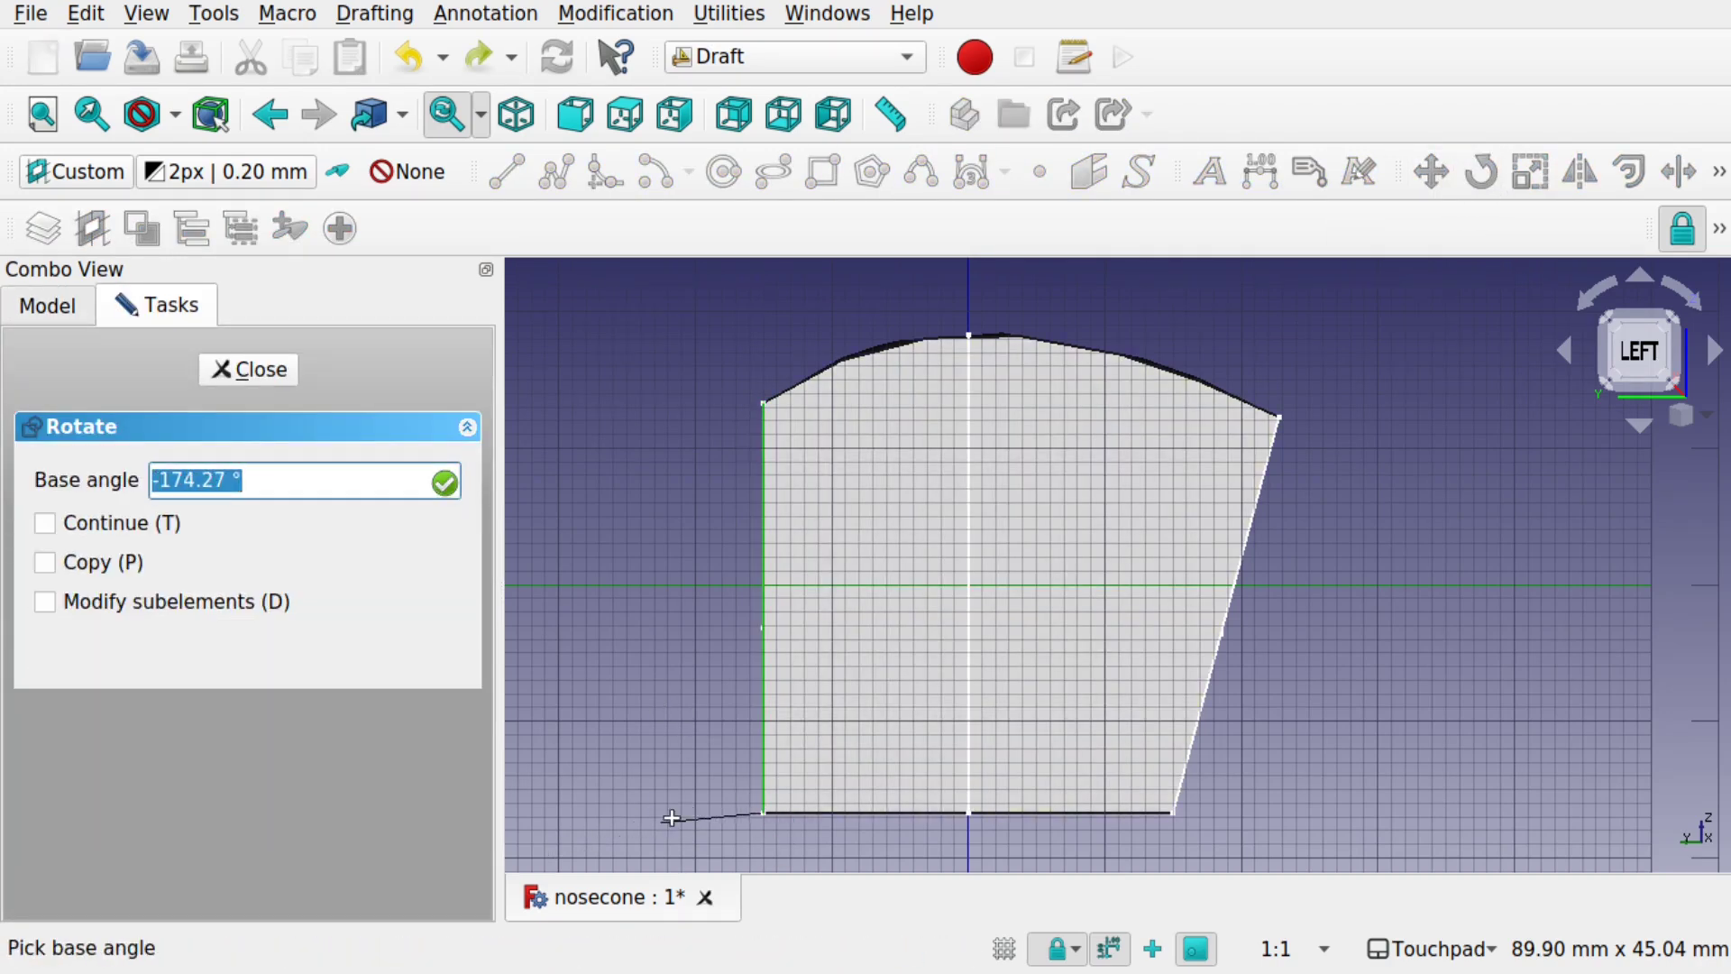
{"action": "left_click", "coordinate": [764, 813]}
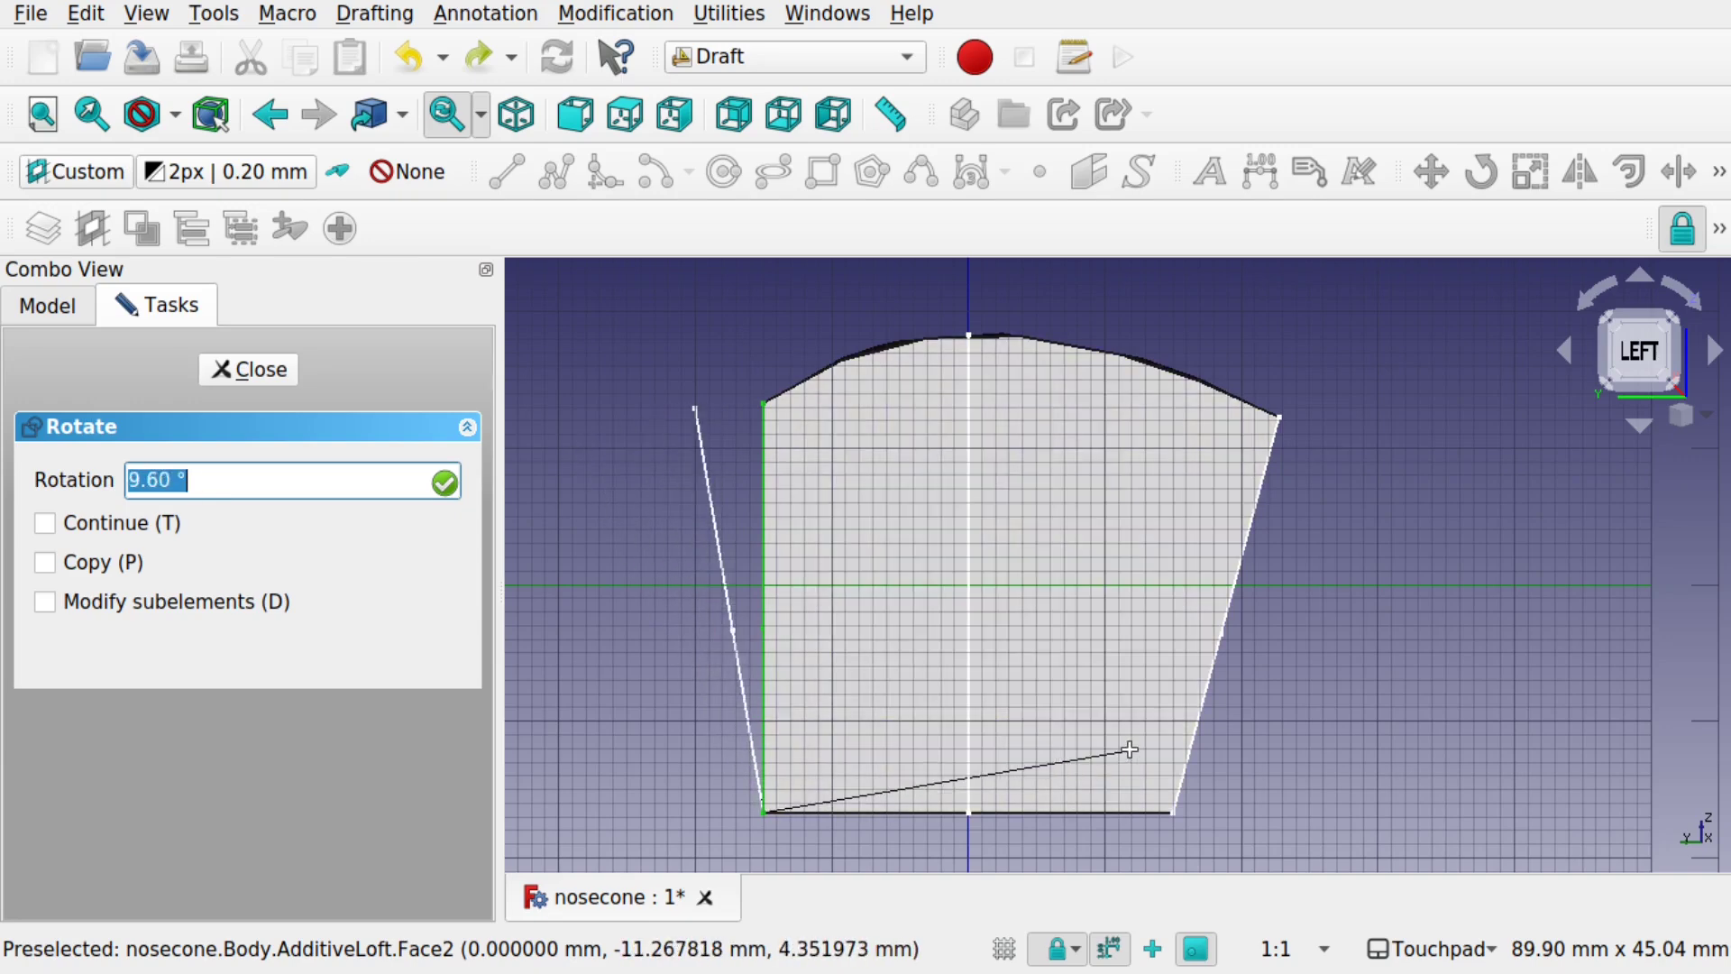
{"action": "left_click", "coordinate": [1129, 749]}
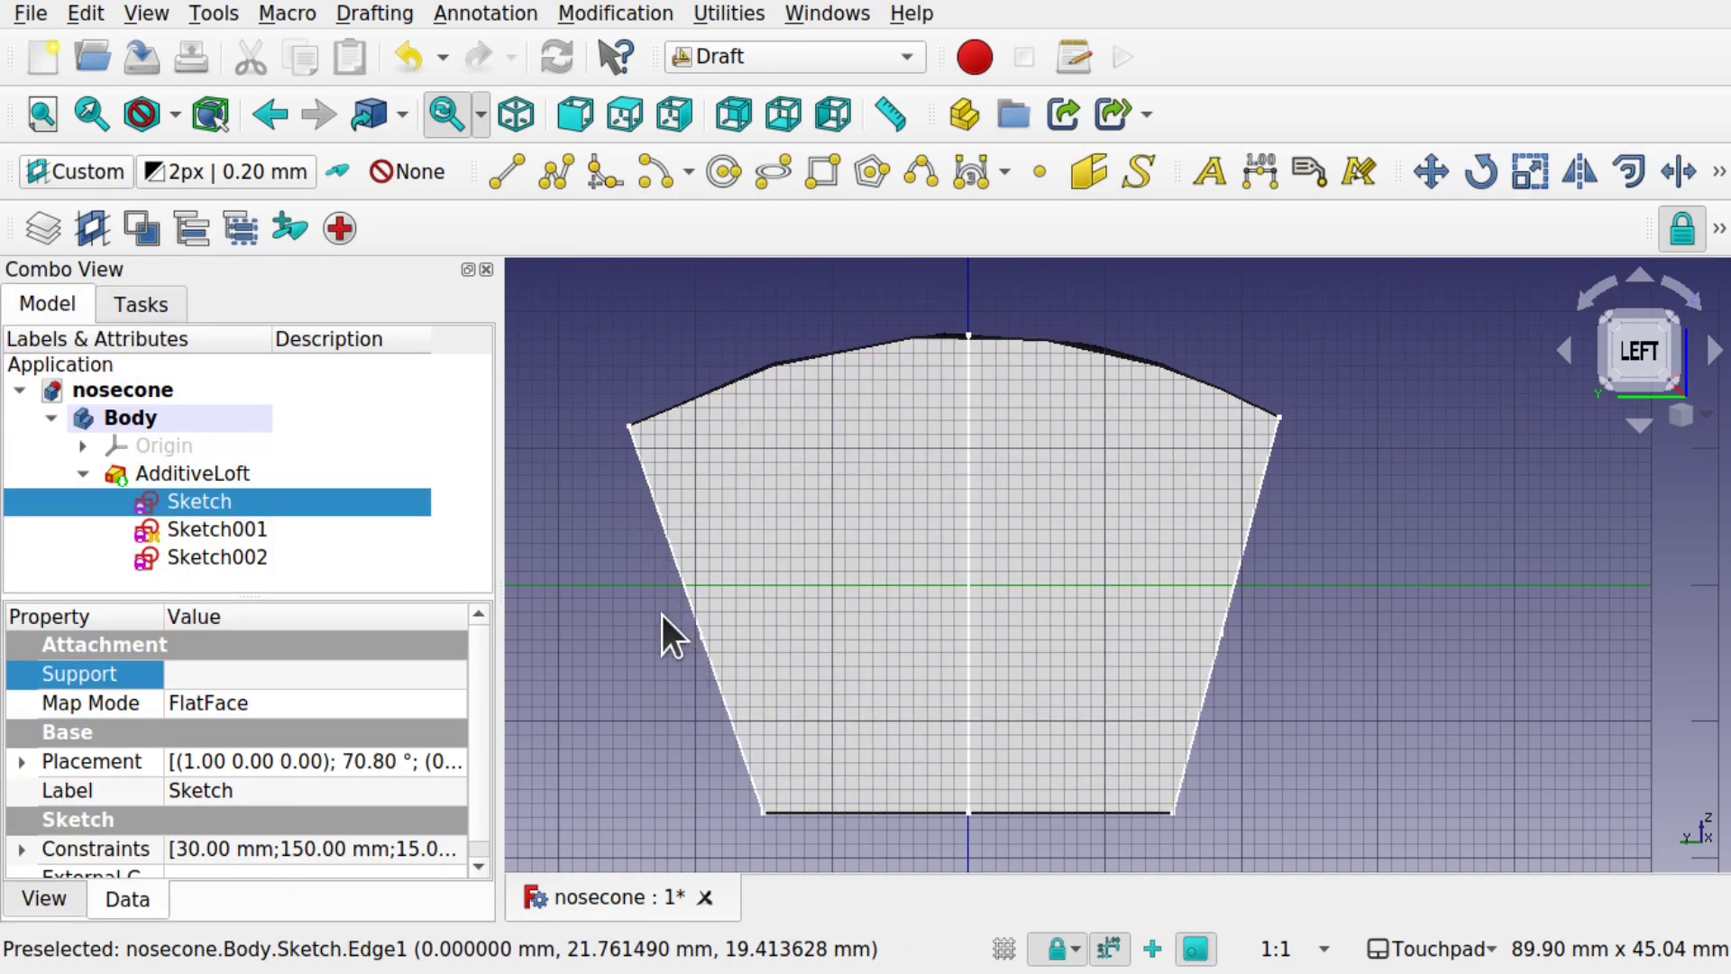
- Undo the trial rotations and recompute so both profile sides are vertical again
{"action": "key", "text": "ctrl+z"}
{"action": "key", "text": "ctrl+z"}
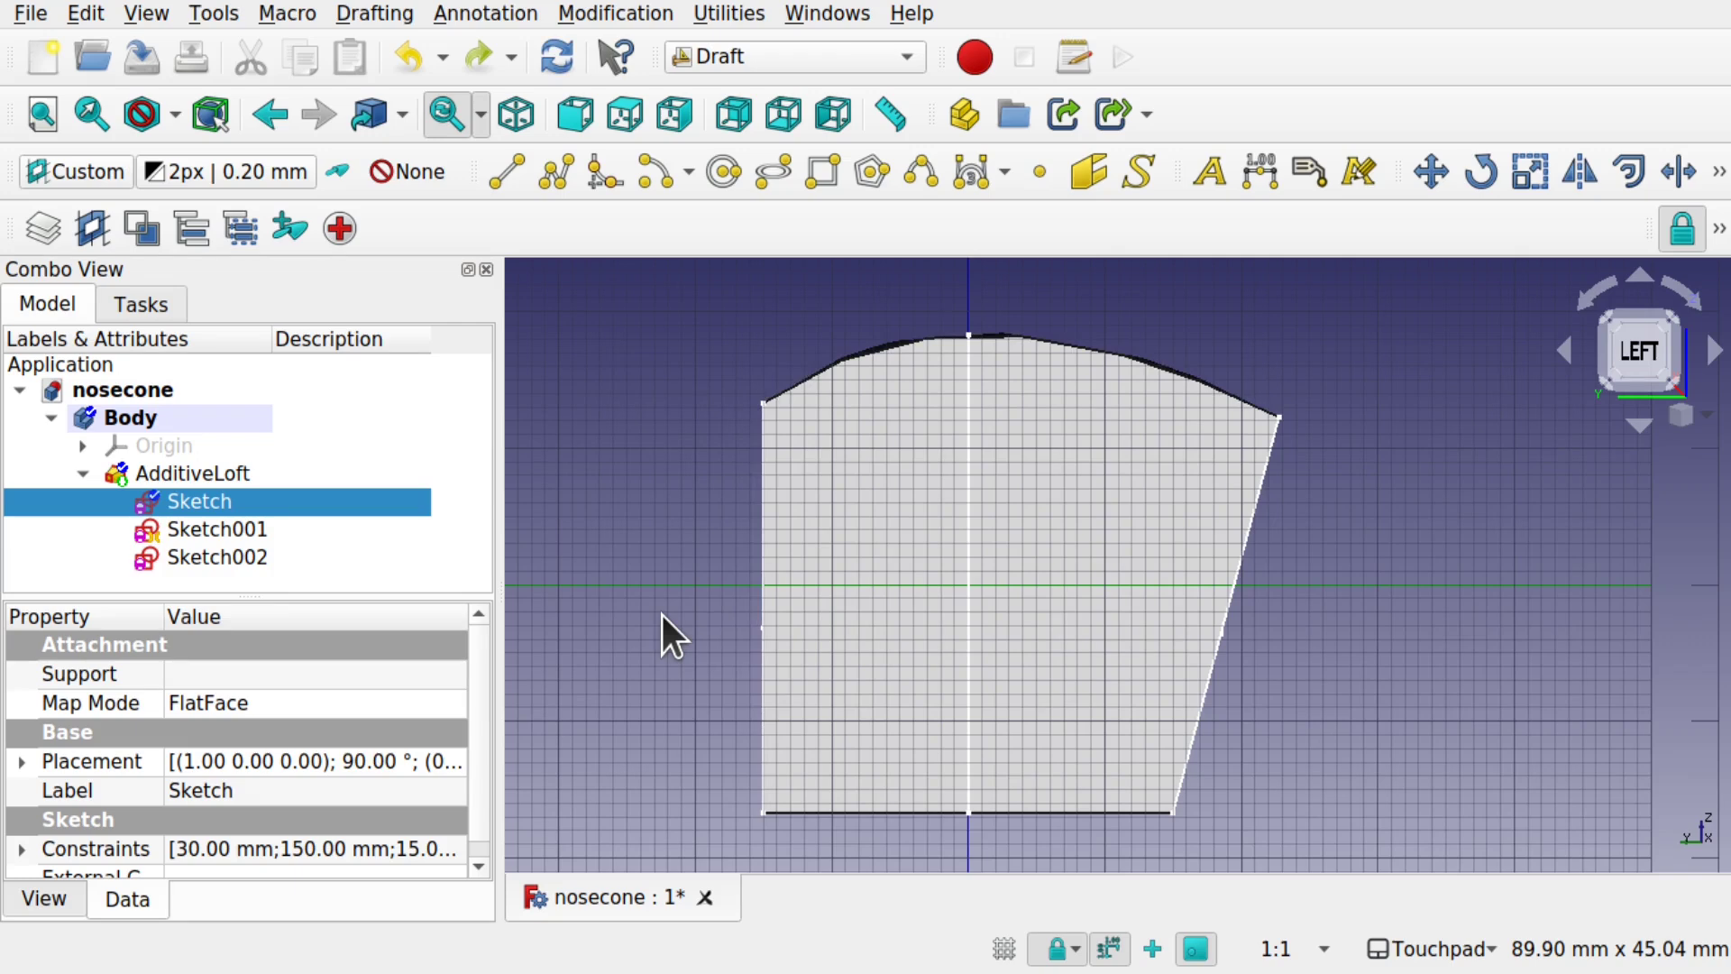
{"action": "key", "text": "ctrl+z"}
{"action": "key", "text": "ctrl+r"}
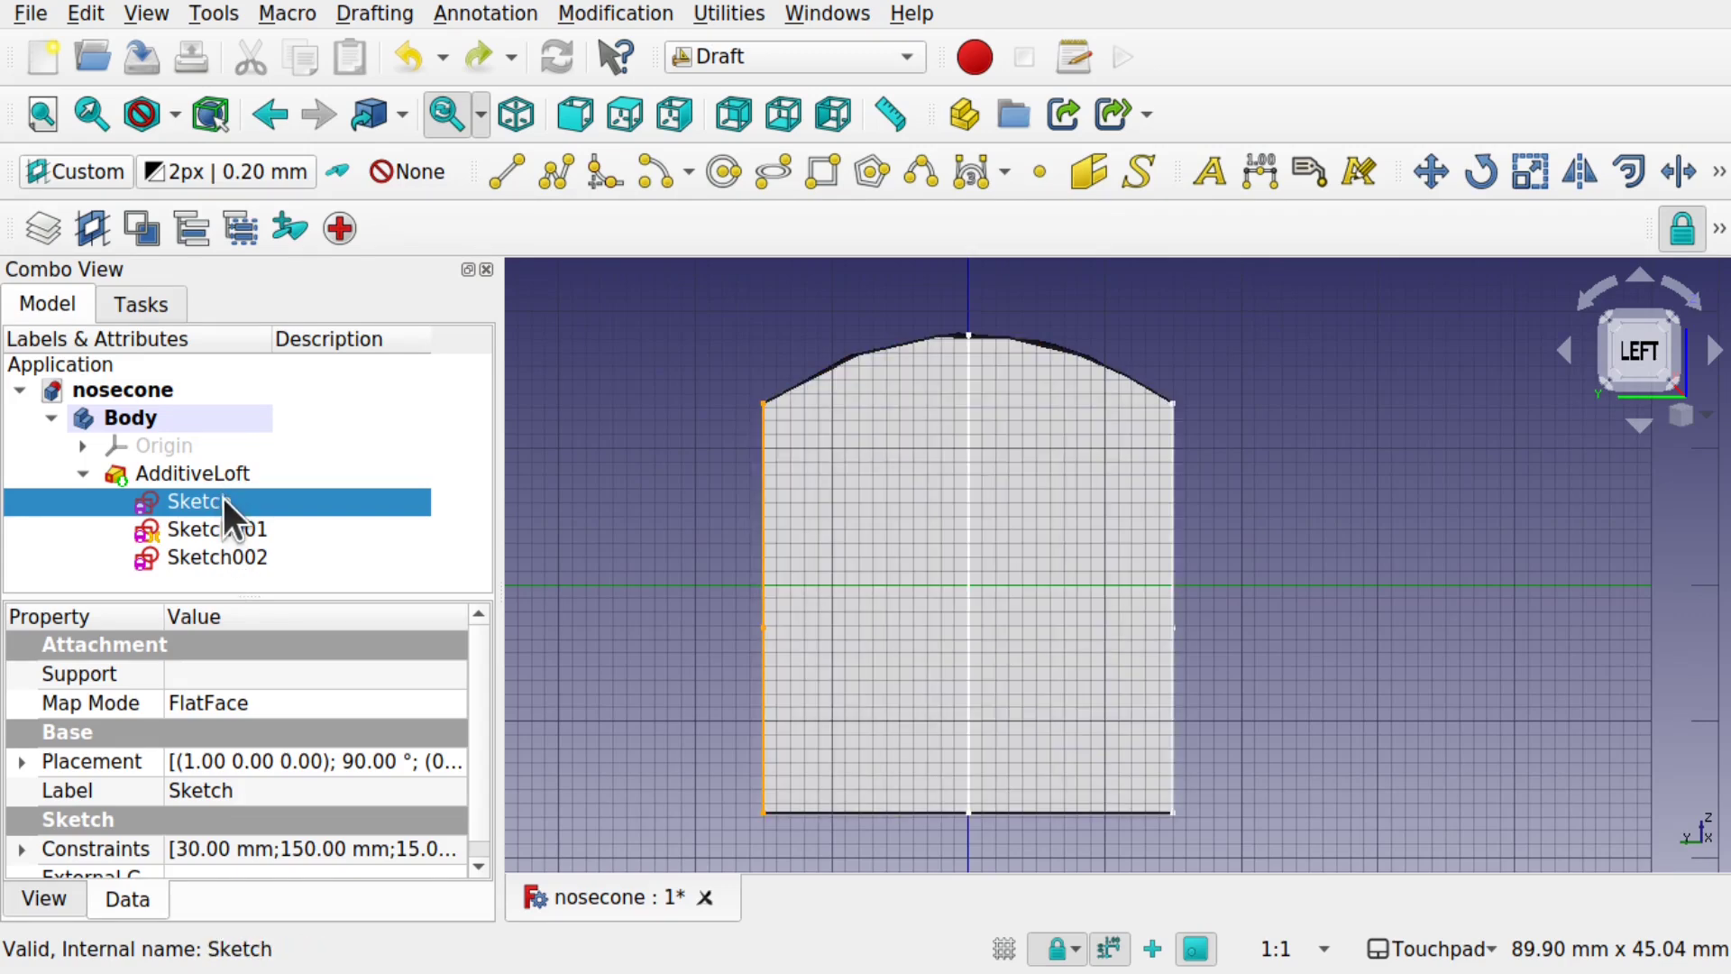
- Rotate Sketch 10° about its bottom-left corner, giving a 70° placement about X
{"action": "left_click", "coordinate": [1476, 174]}
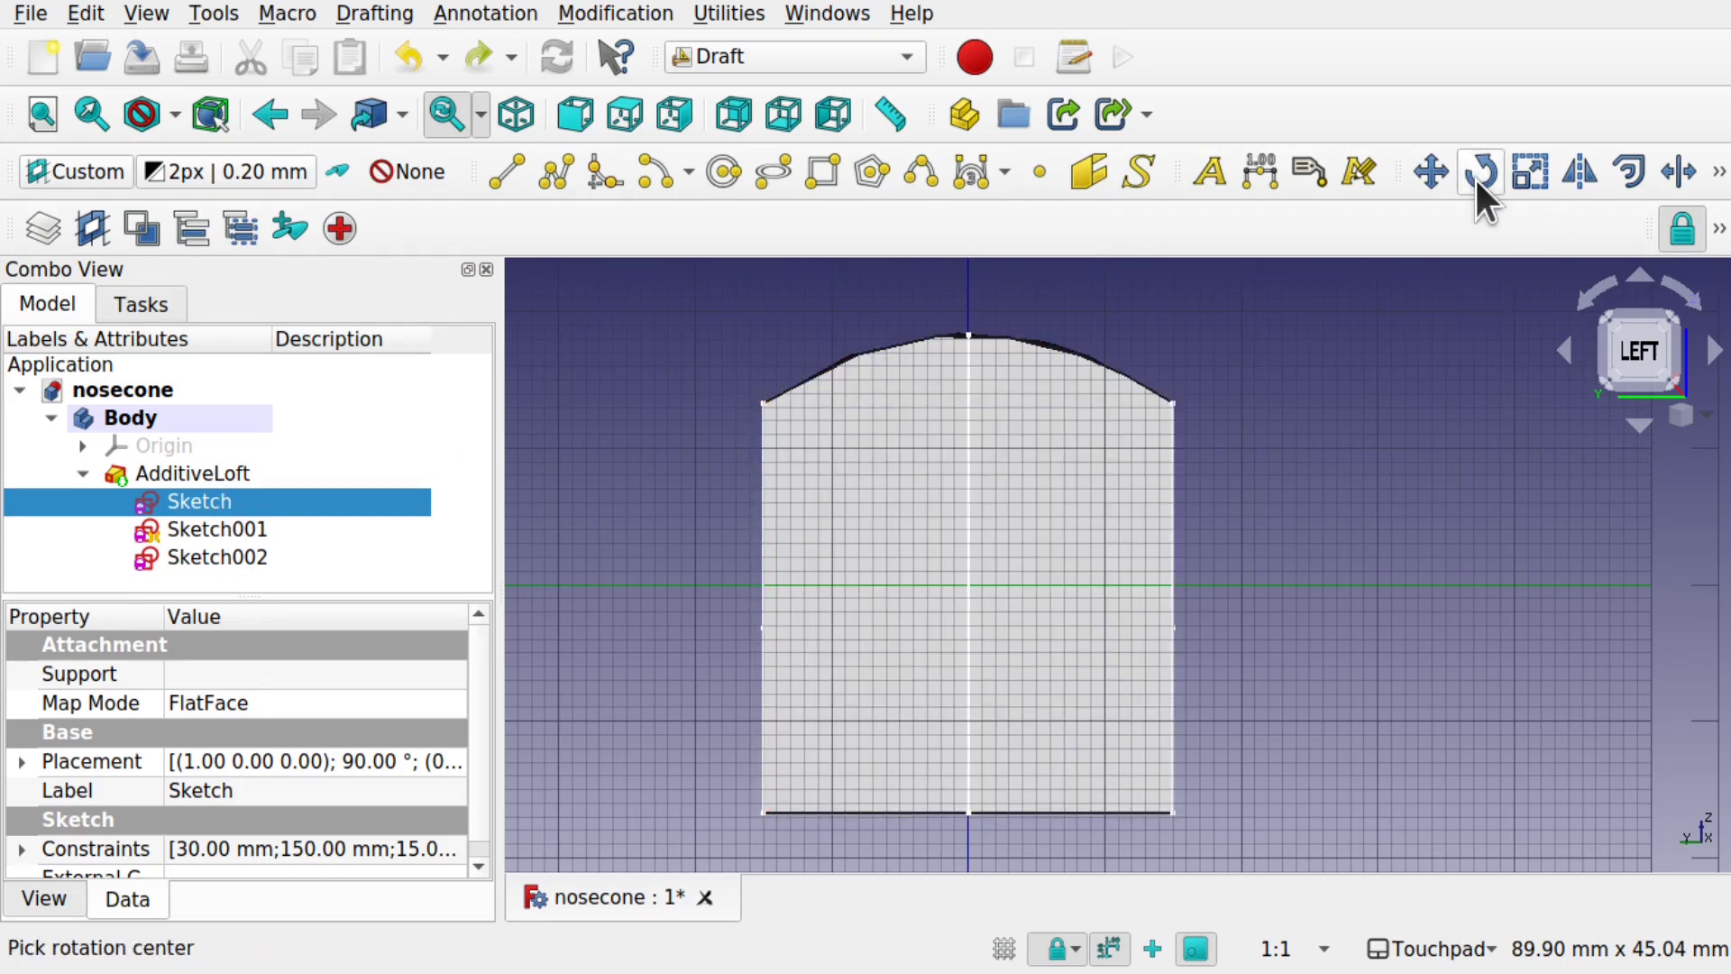
{"action": "left_click", "coordinate": [763, 814]}
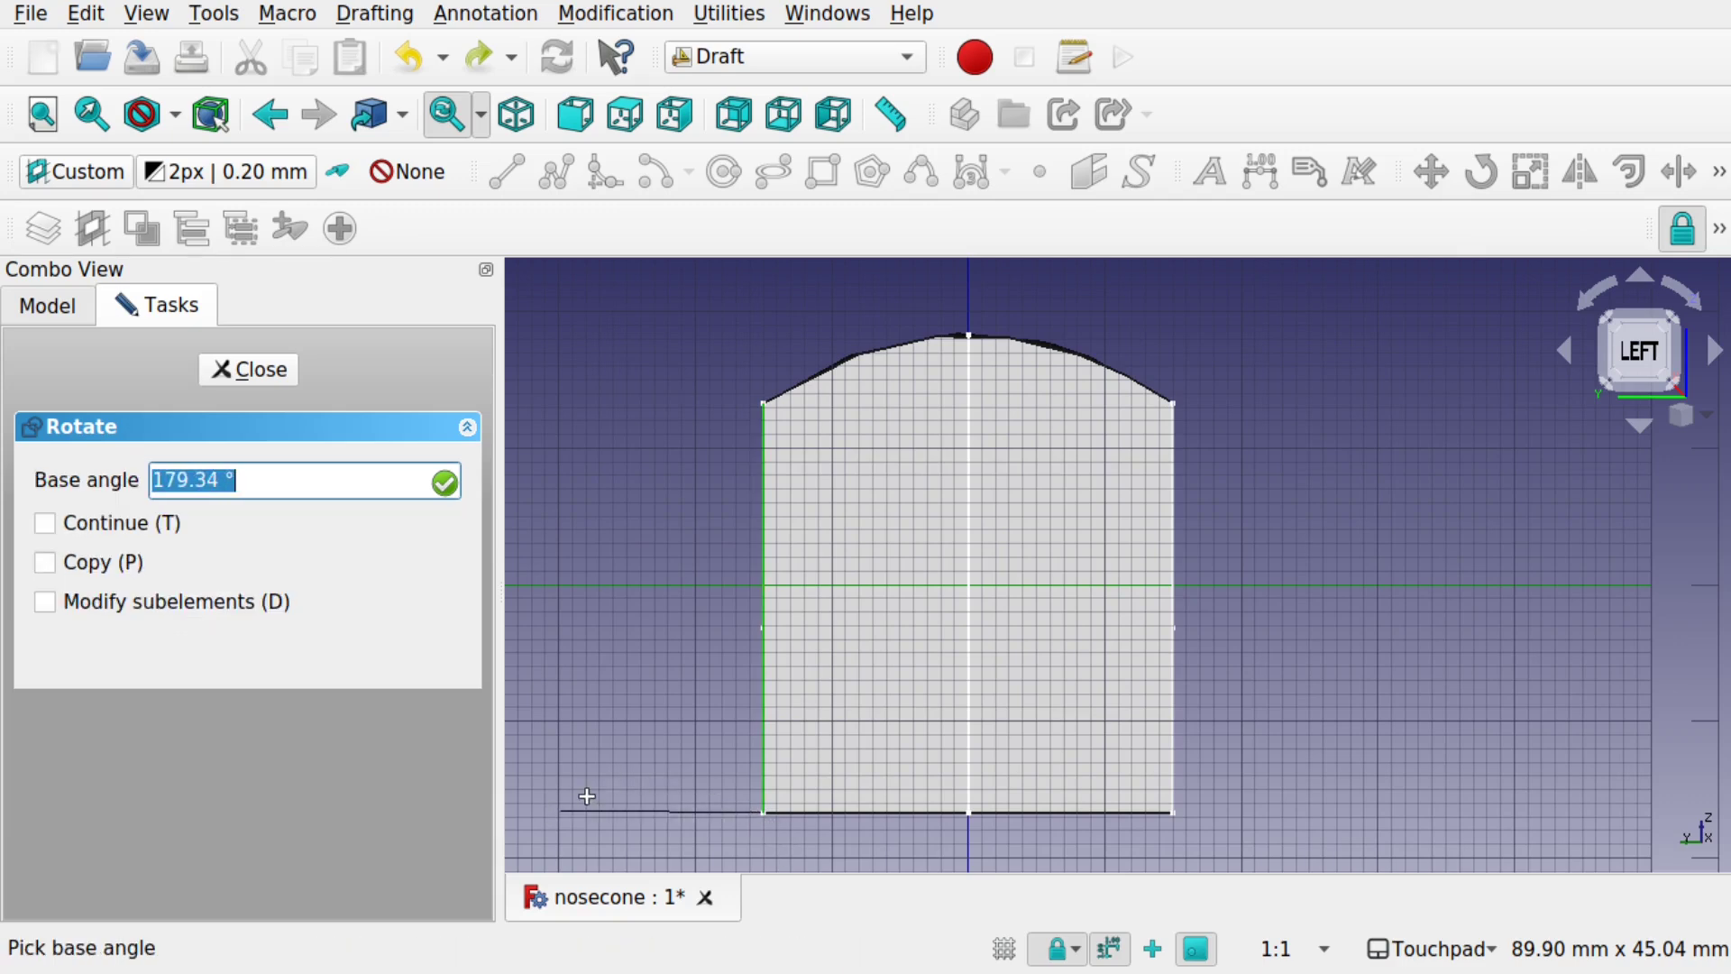
{"action": "left_click", "coordinate": [760, 812]}
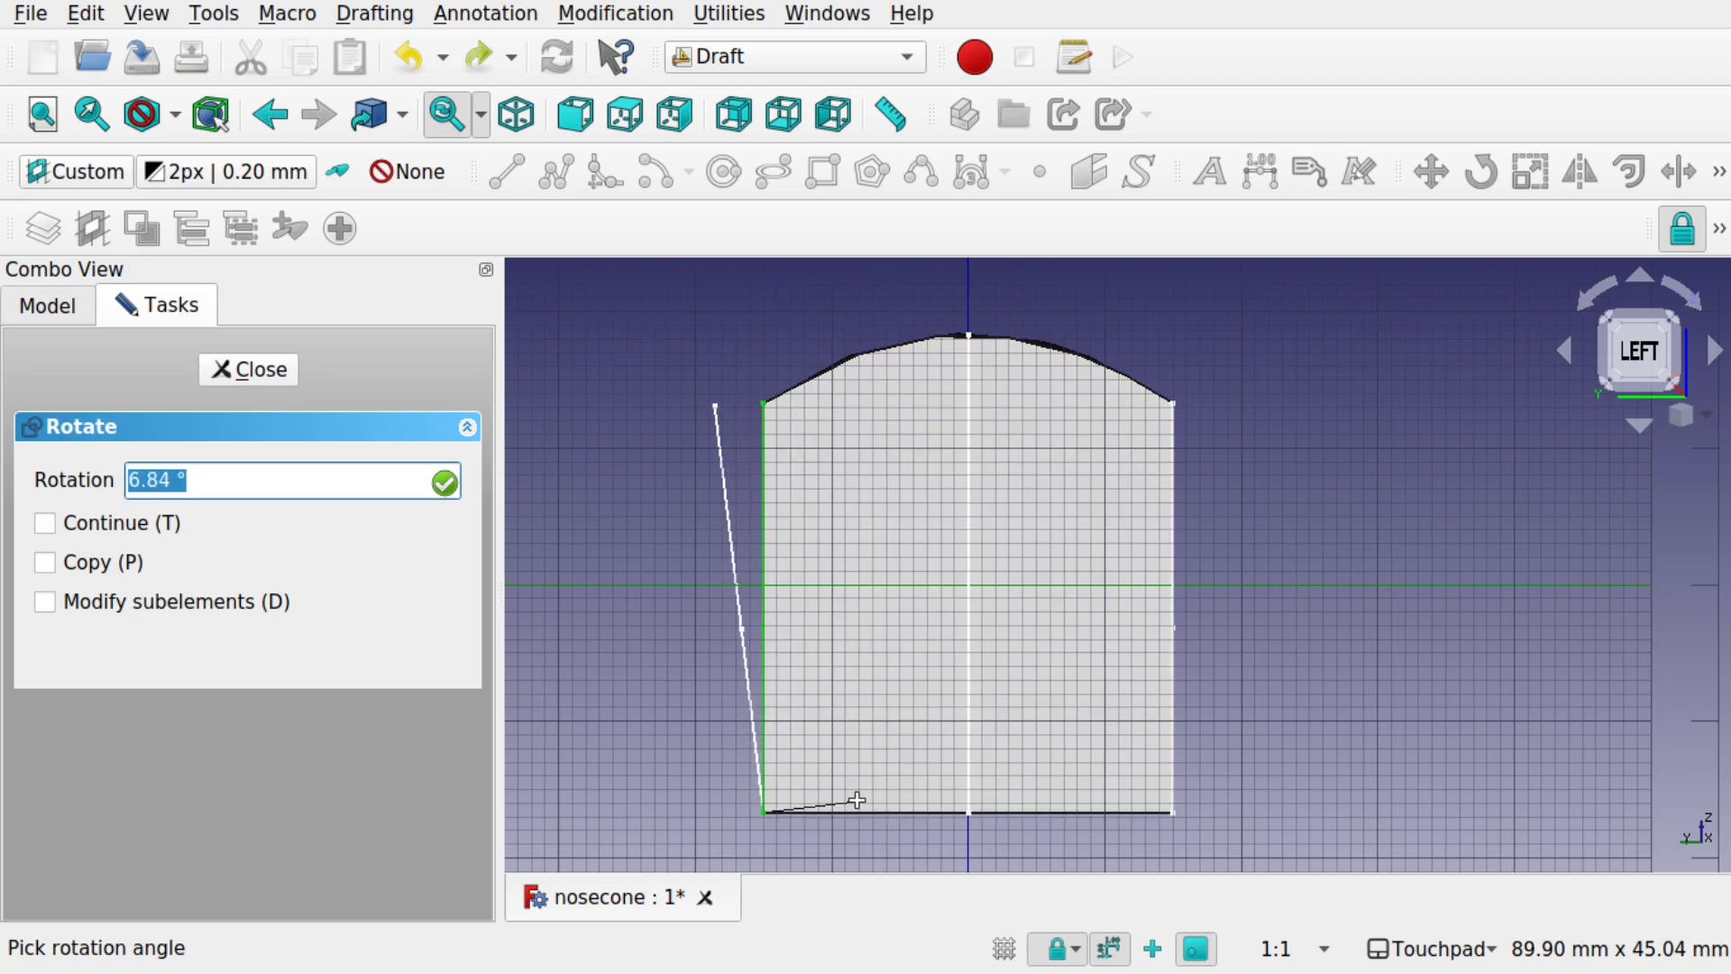
{"action": "type", "text": "10"}
{"action": "key", "text": "Return"}
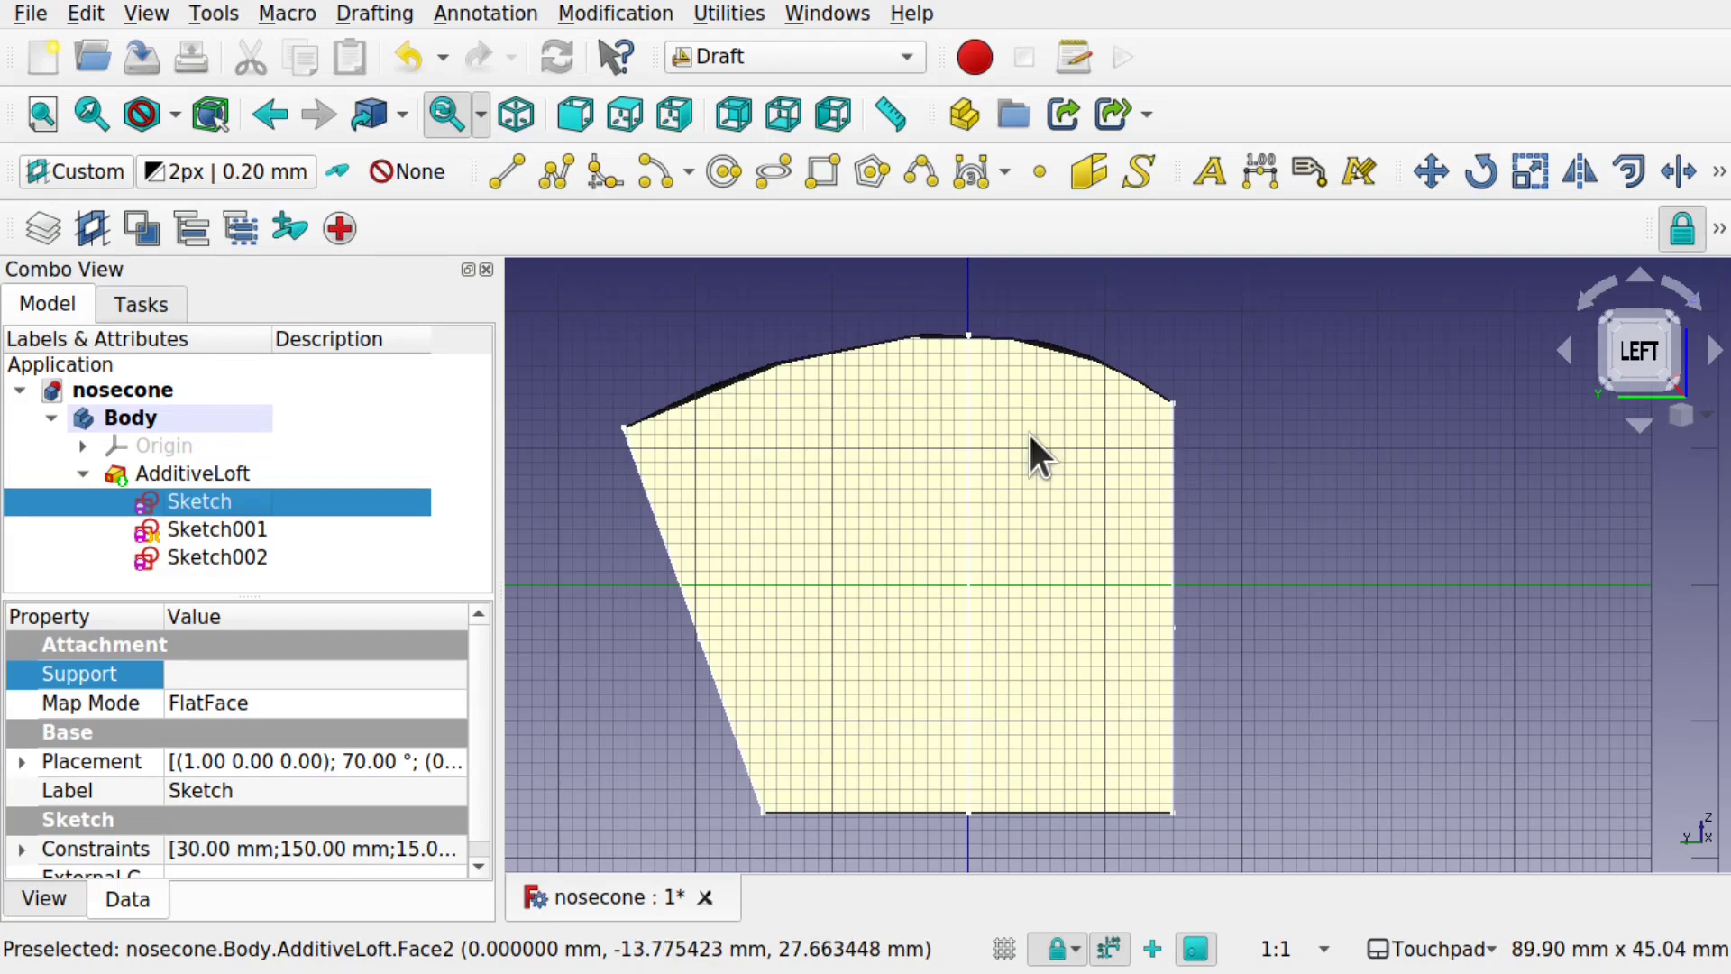
- Rotate Sketch002 by 360-10 about its bottom-right corner, giving 110° about X
{"action": "left_click", "coordinate": [202, 554]}
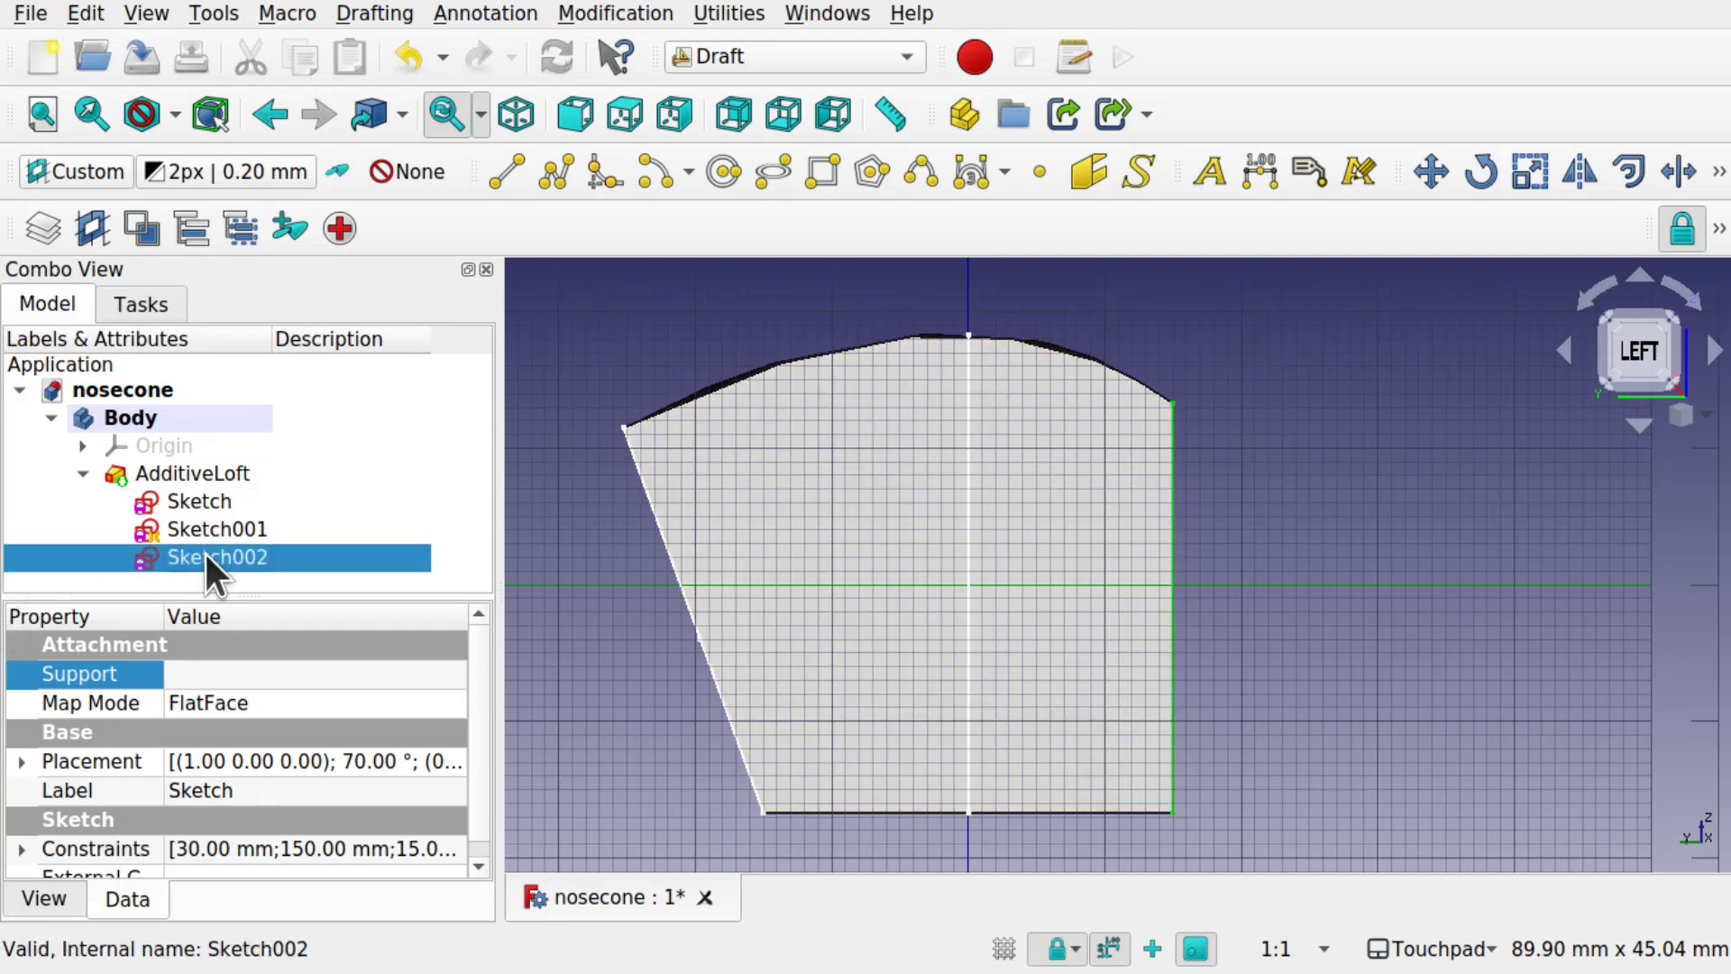
{"action": "left_click", "coordinate": [1490, 168]}
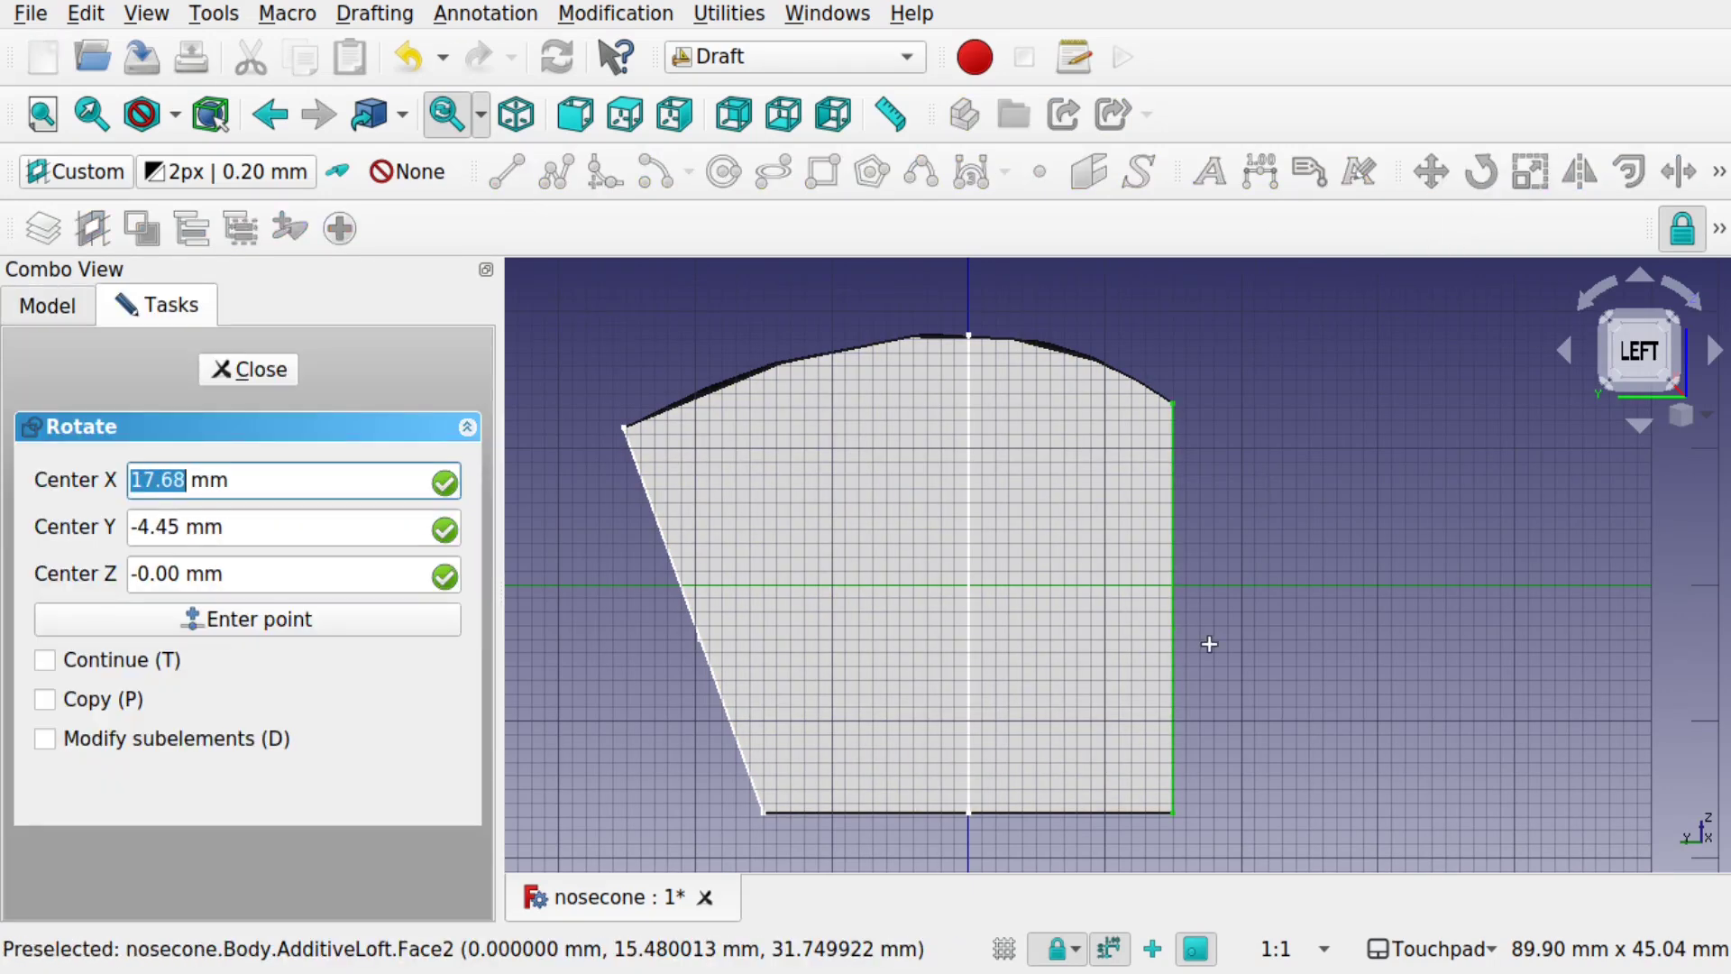
{"action": "left_click", "coordinate": [1180, 813]}
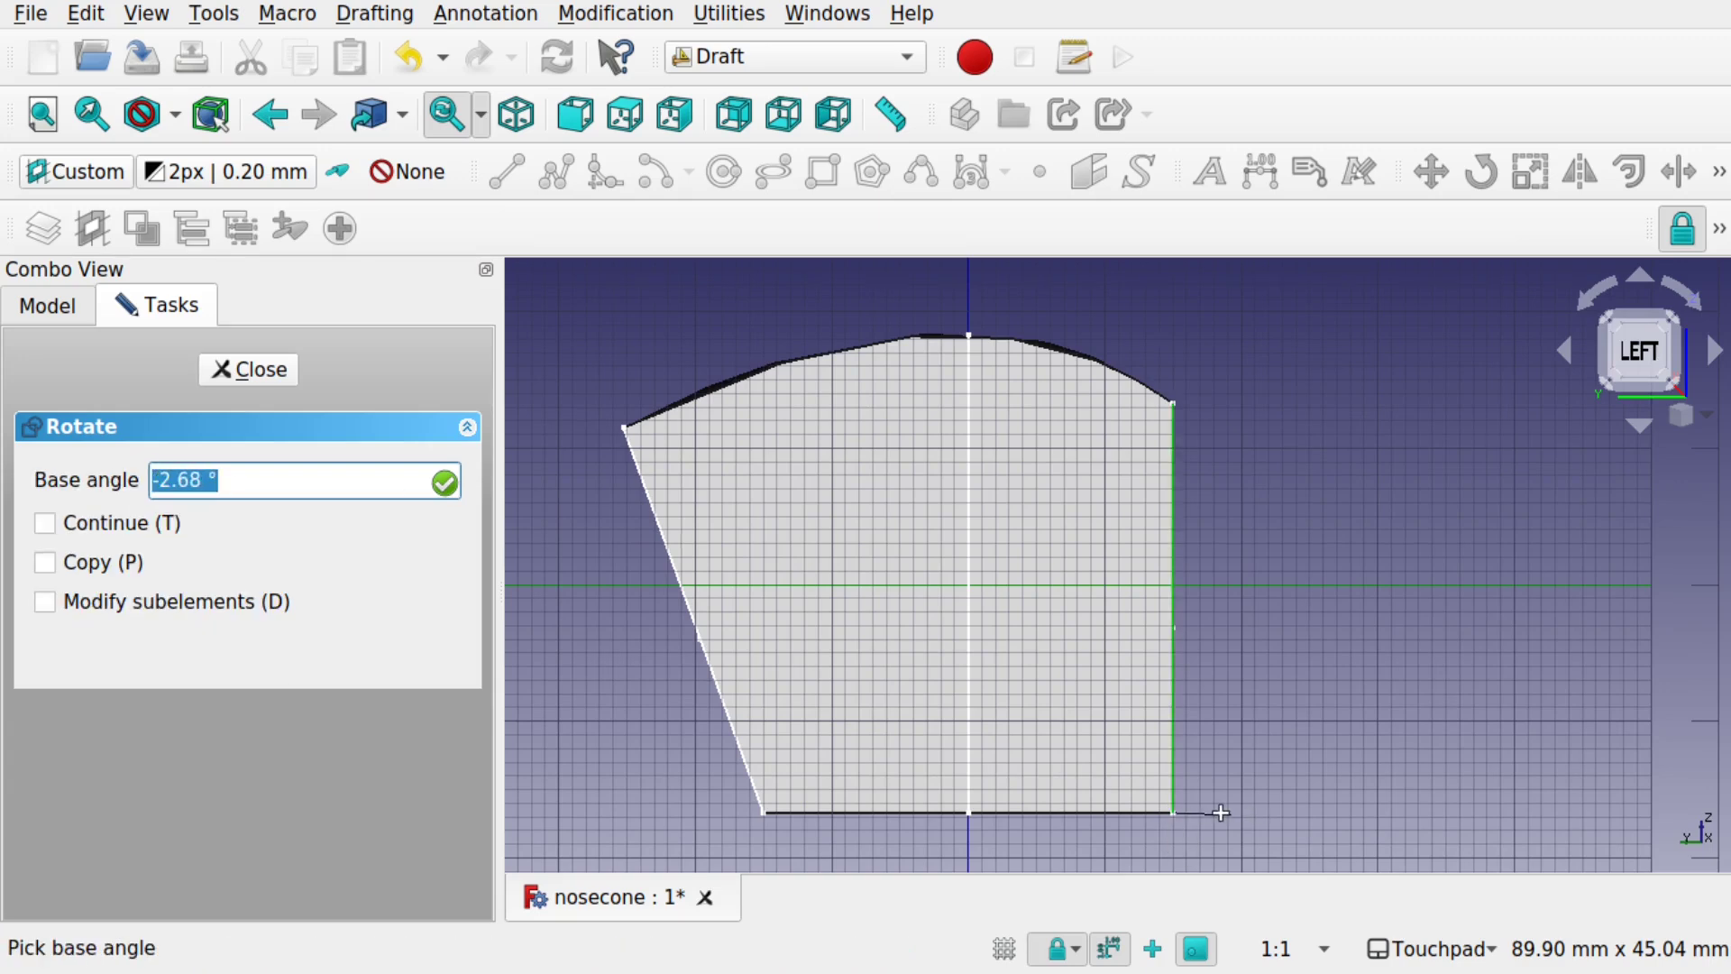
{"action": "left_click", "coordinate": [1173, 812]}
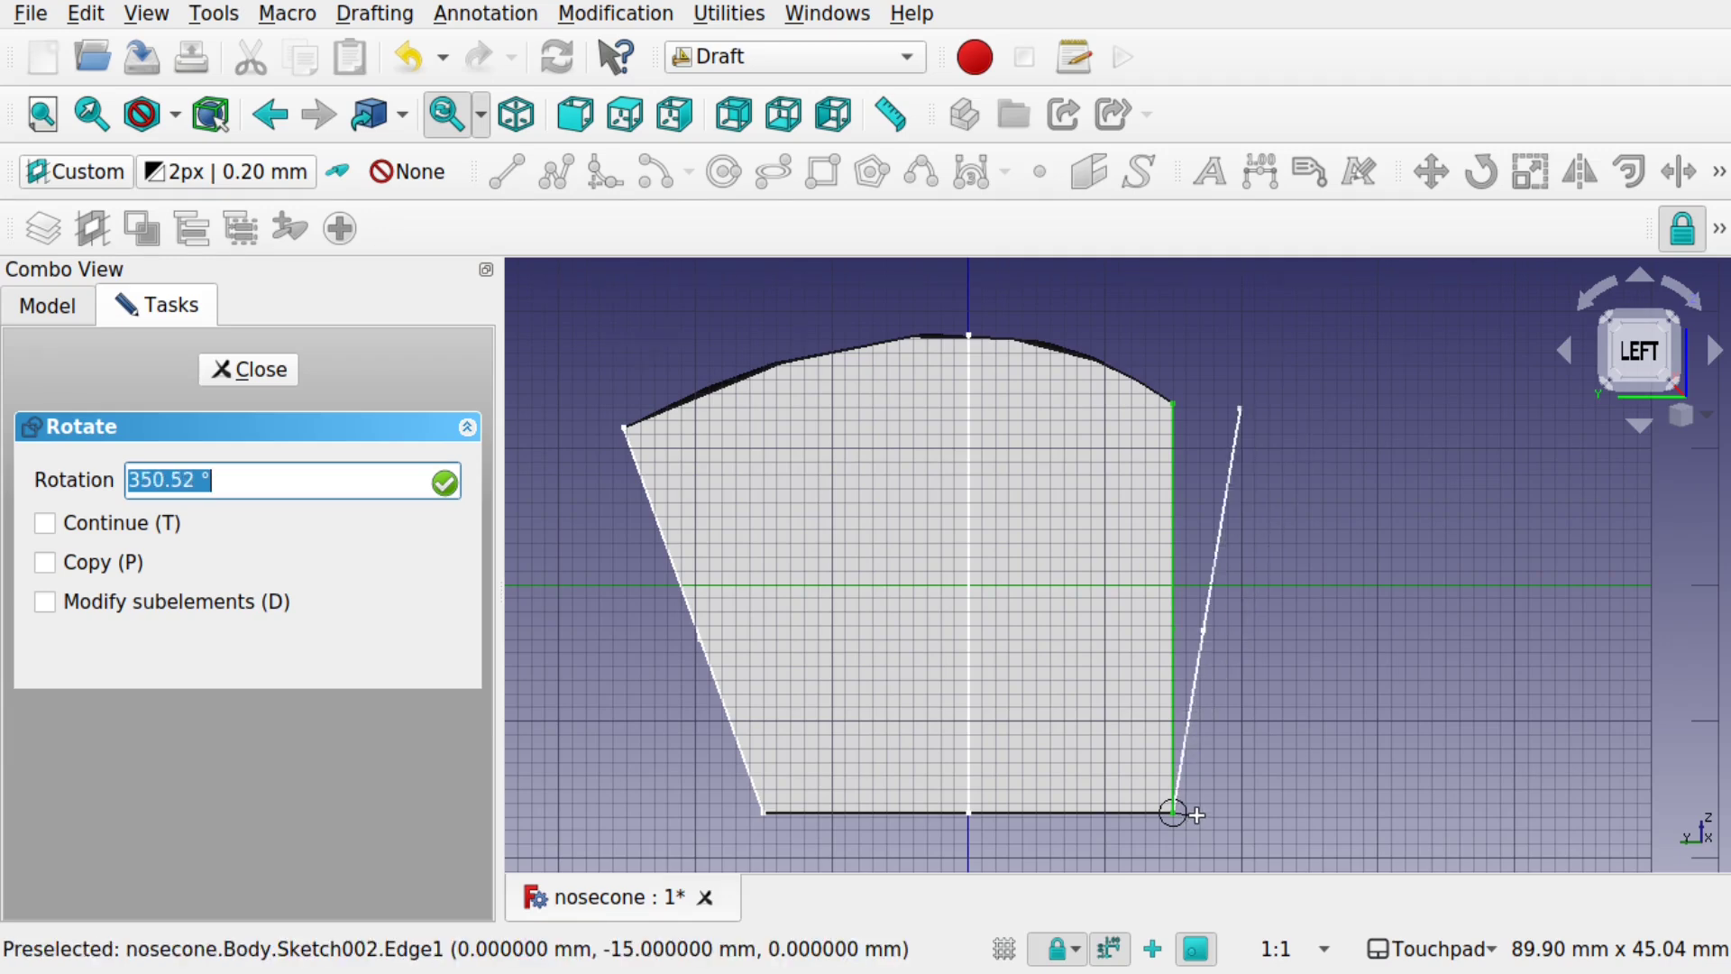
{"action": "type", "text": "360"}
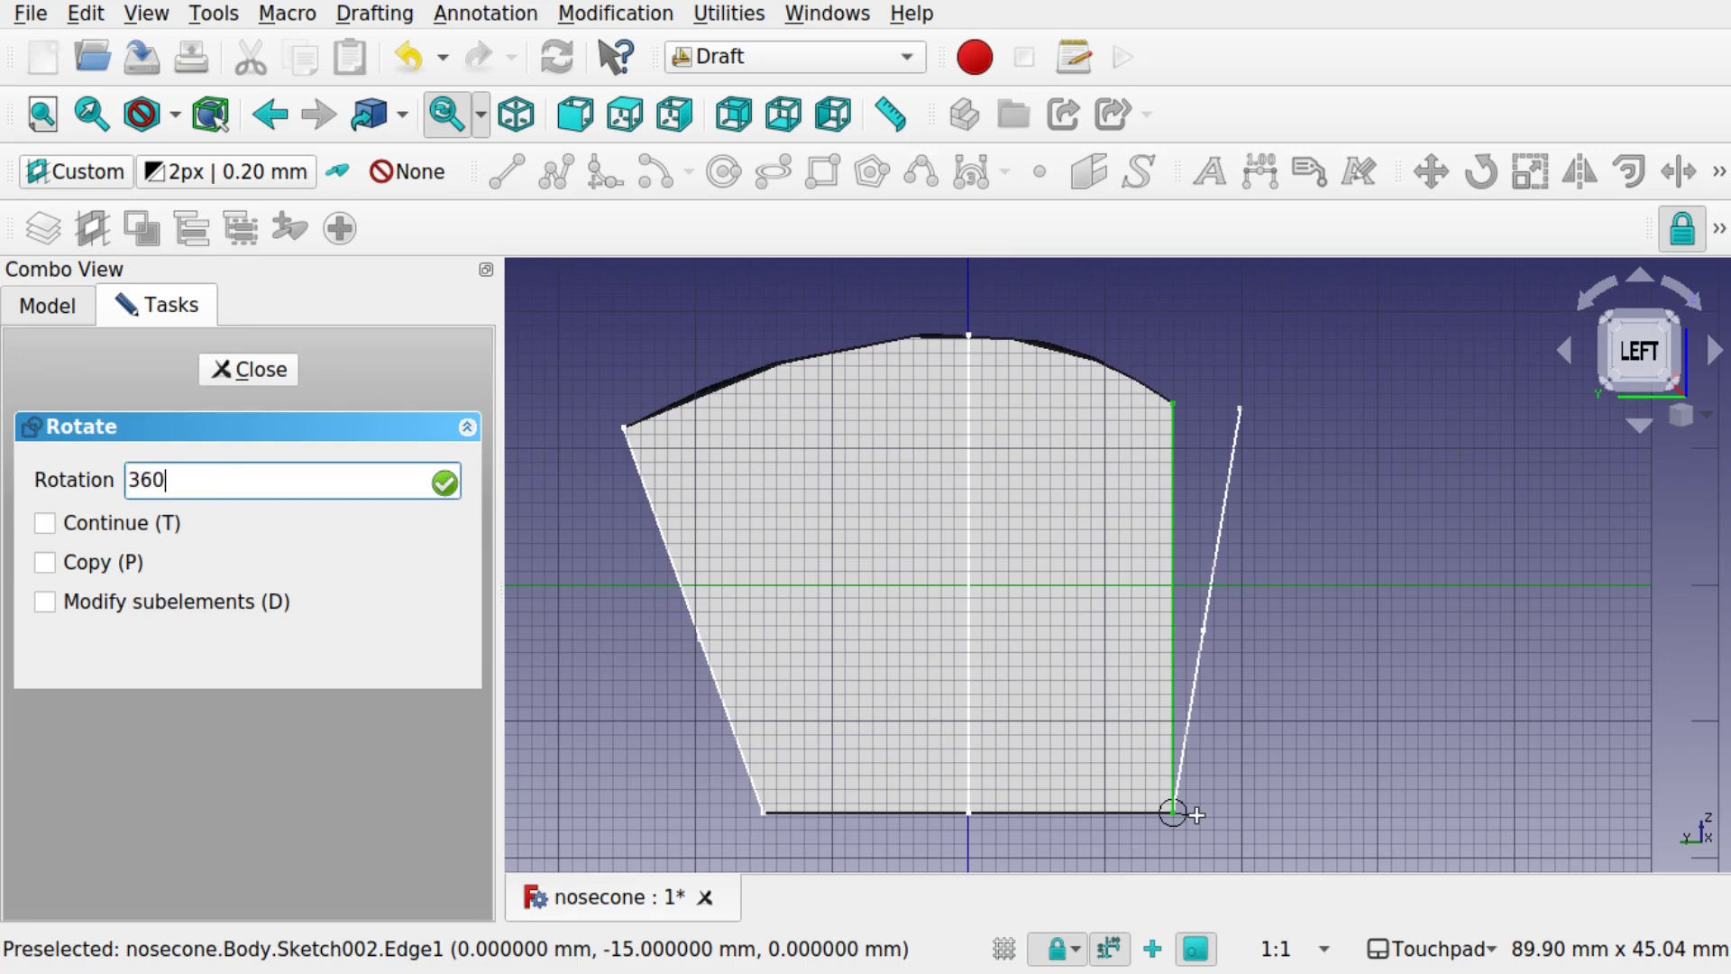
{"action": "type", "text": "-10"}
{"action": "key", "text": "Return"}
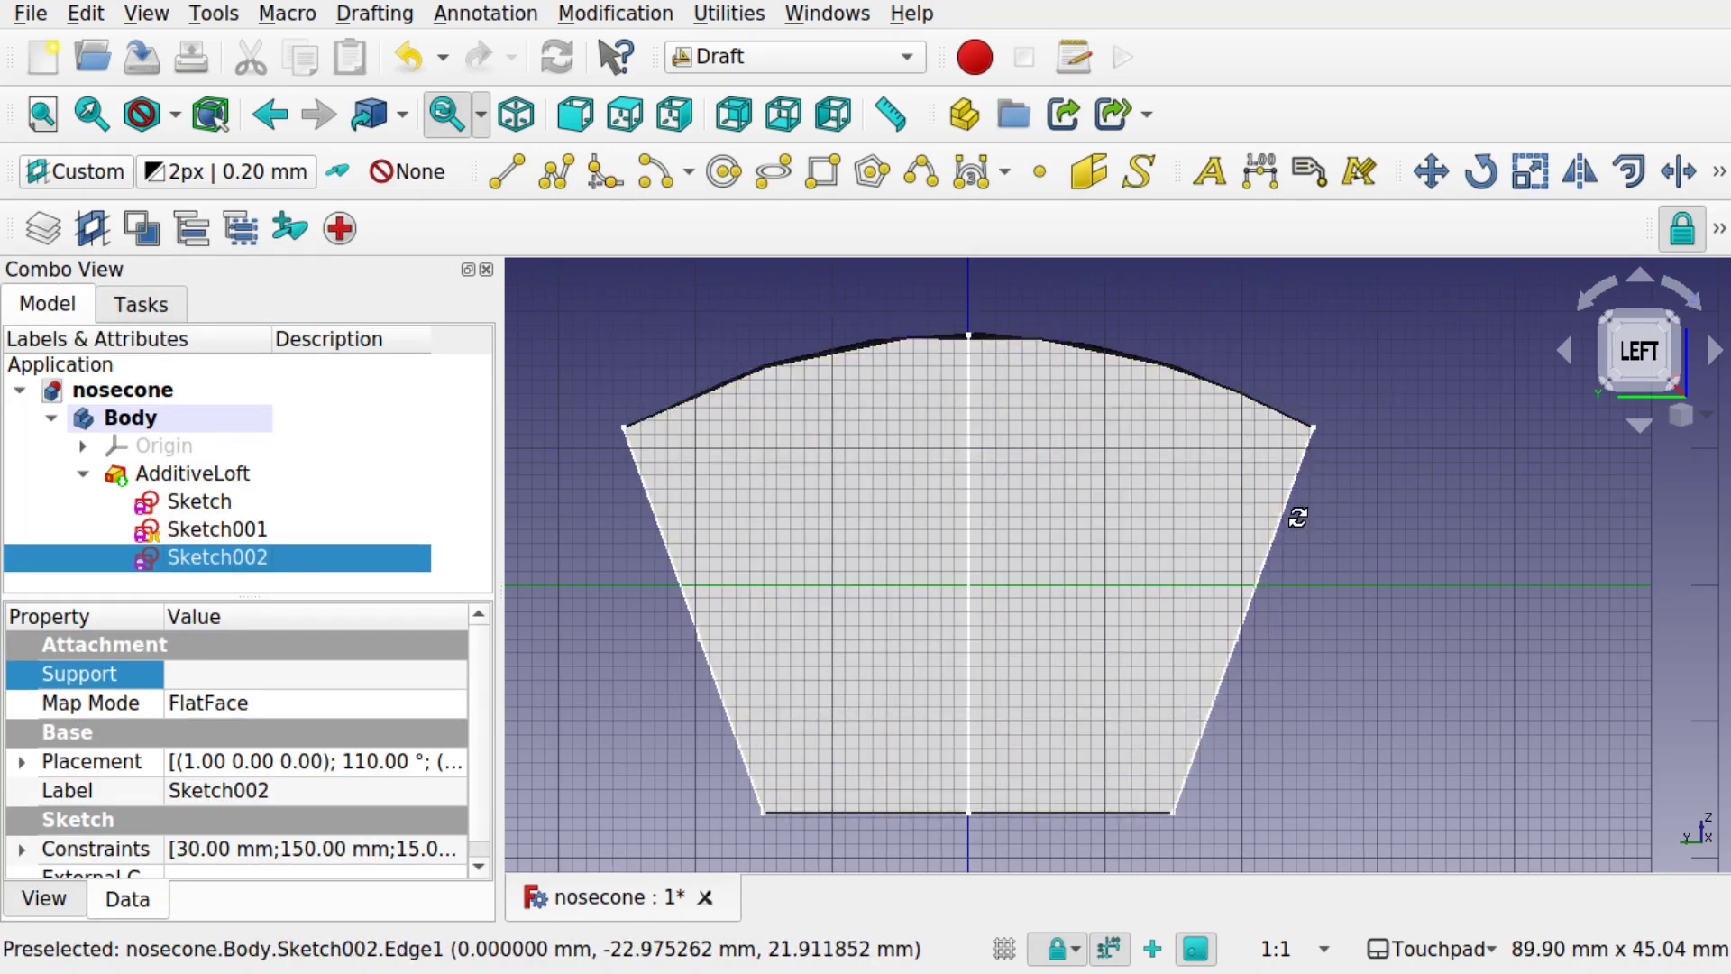
{"action": "left_click_drag", "start_coordinate": [1298, 514], "coordinate": [1037, 432], "text": "alt"}
- Put the Draft working plane on the loft's flat face, view from below, and select Sketch
{"action": "scroll", "coordinate": [1170, 333], "scroll_direction": "down", "scroll_amount": 2}
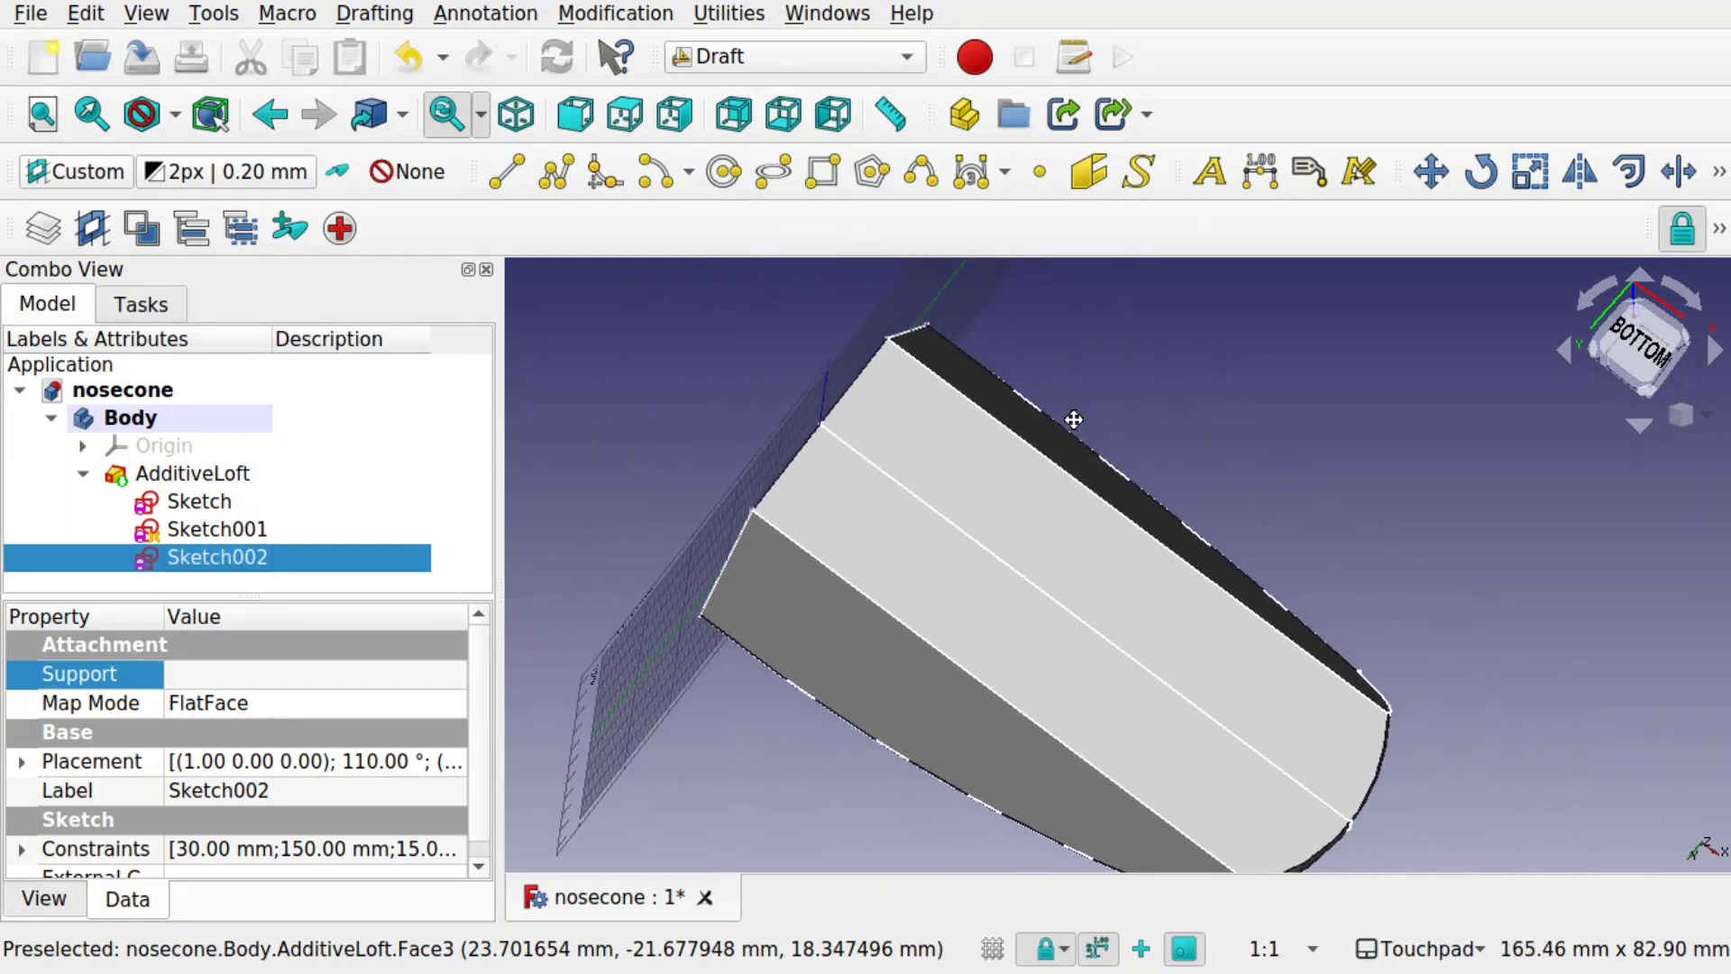
{"action": "left_click", "coordinate": [992, 521]}
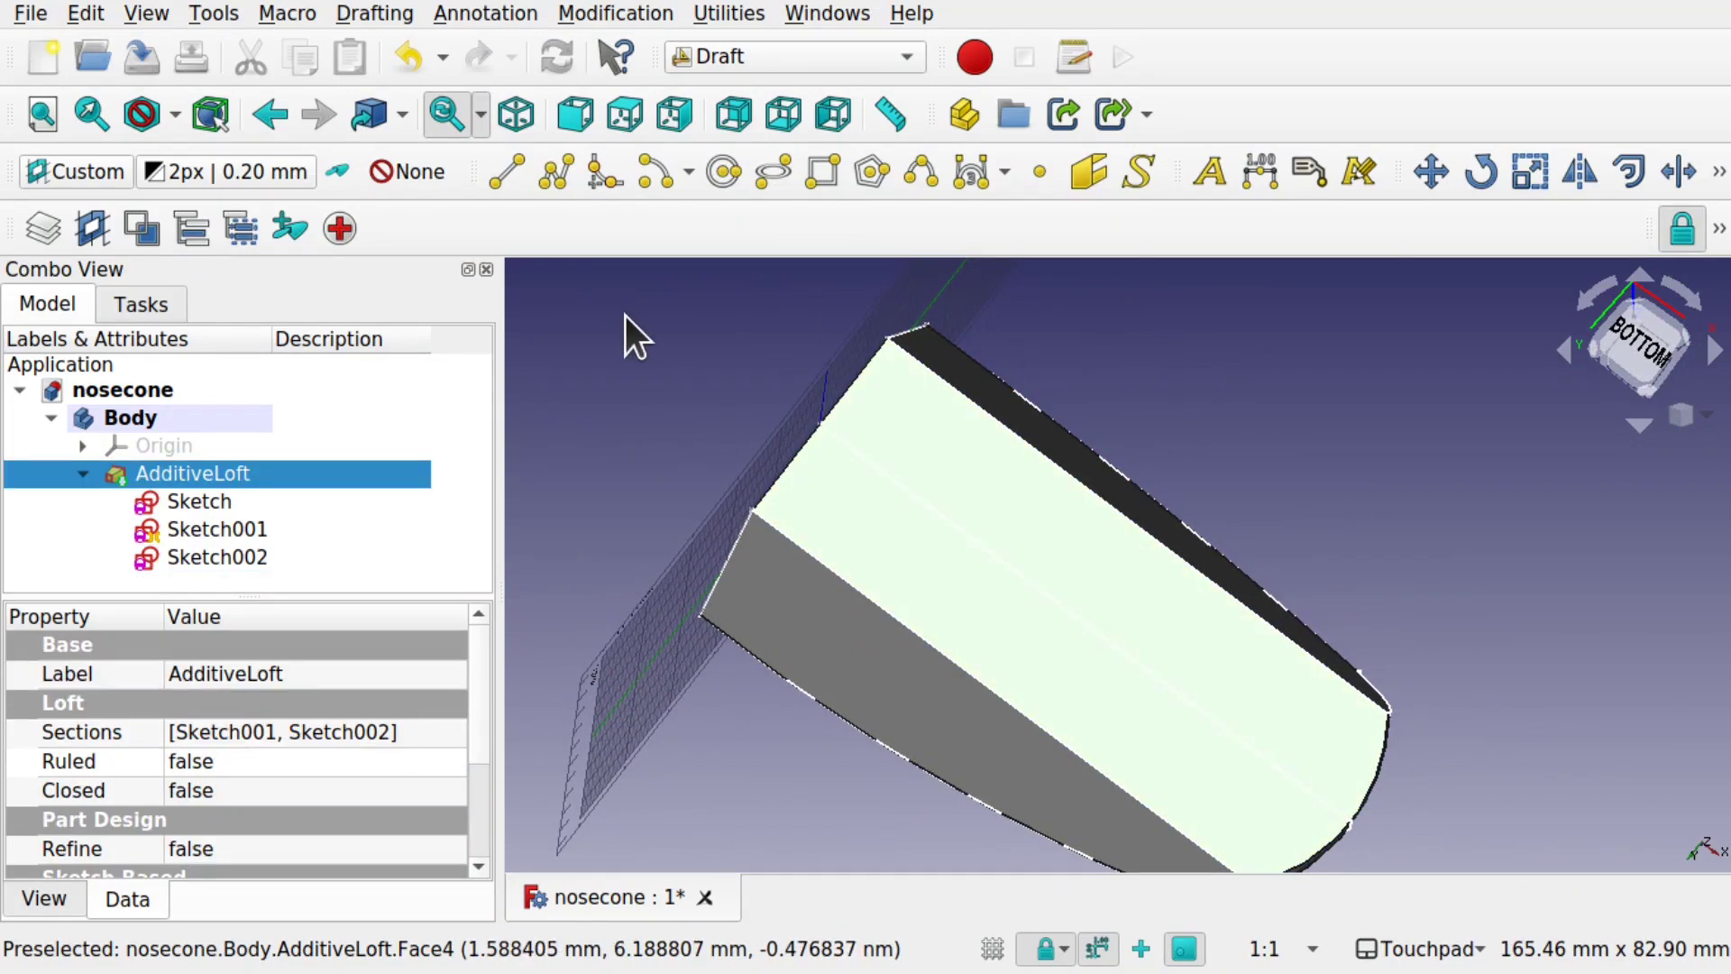
{"action": "left_click", "coordinate": [729, 14]}
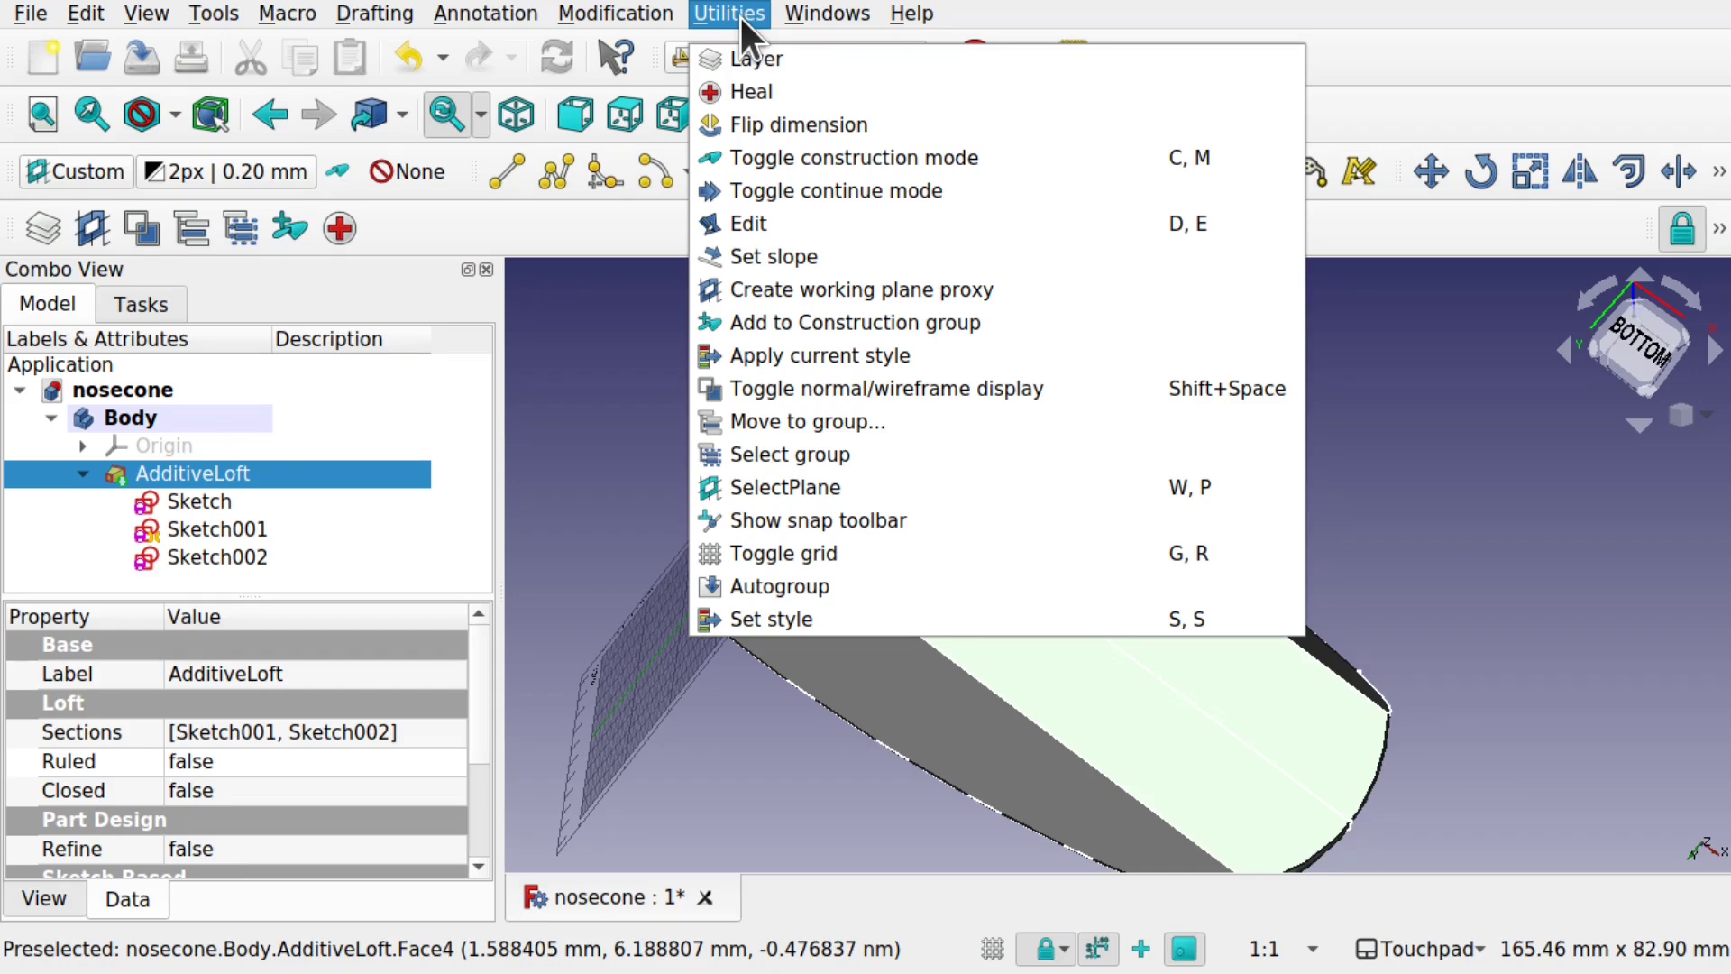
{"action": "left_click", "coordinate": [858, 497]}
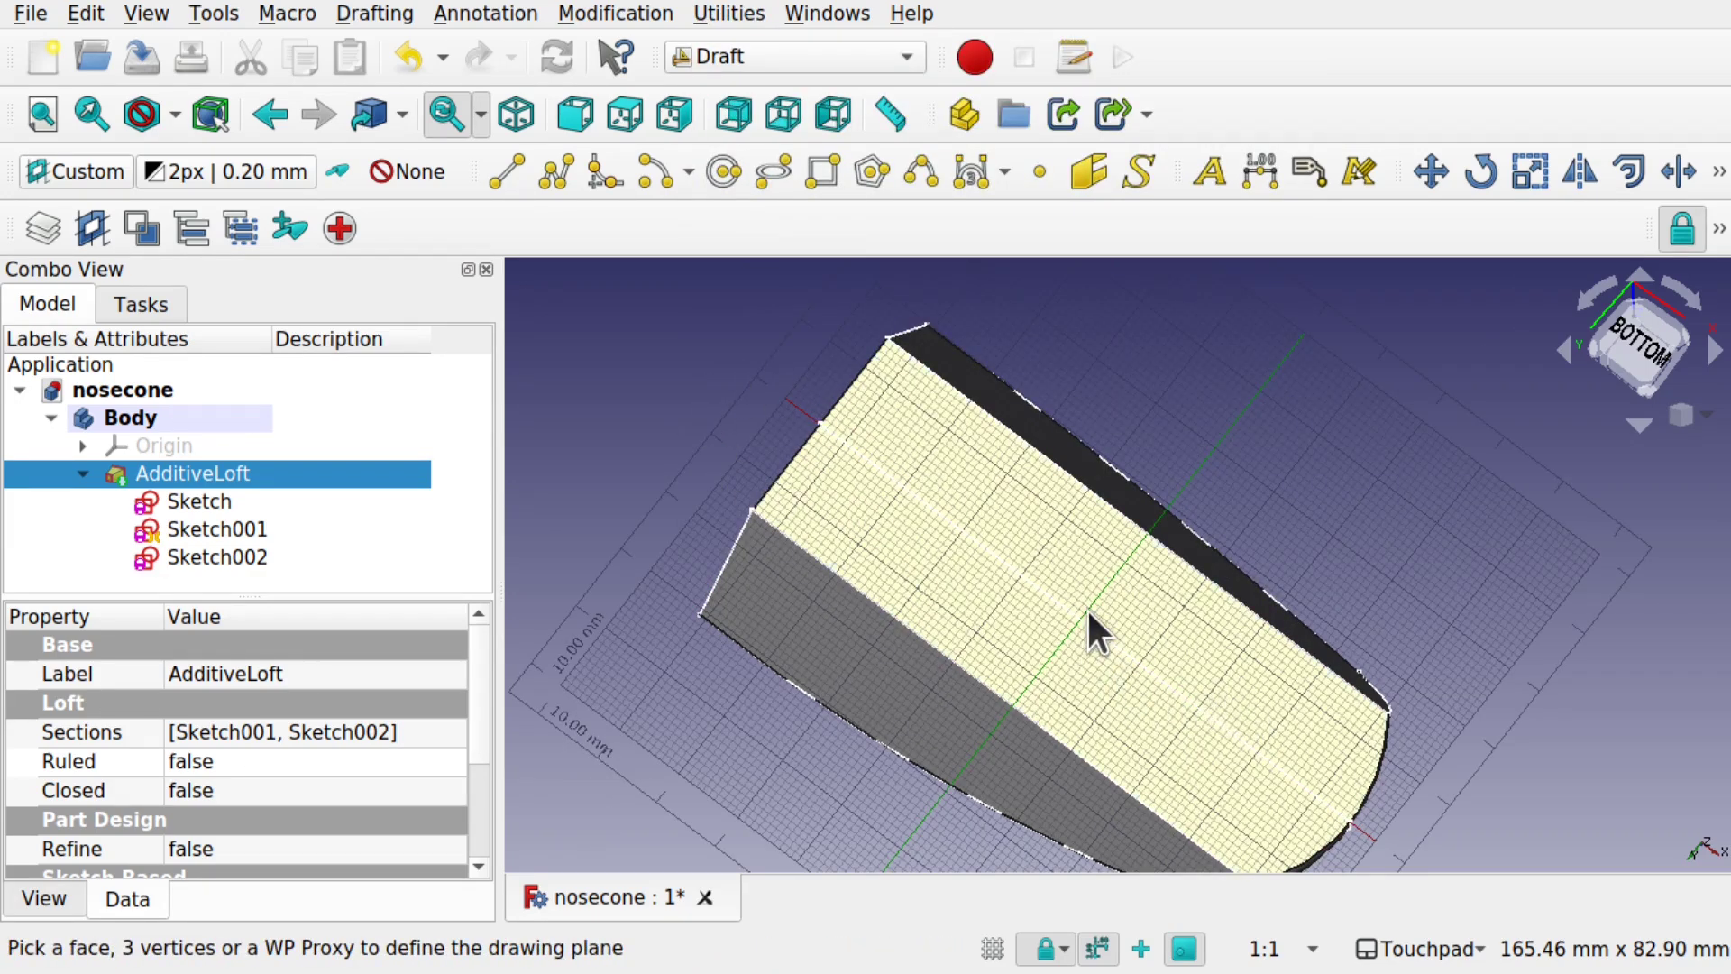
{"action": "left_click", "coordinate": [1641, 353]}
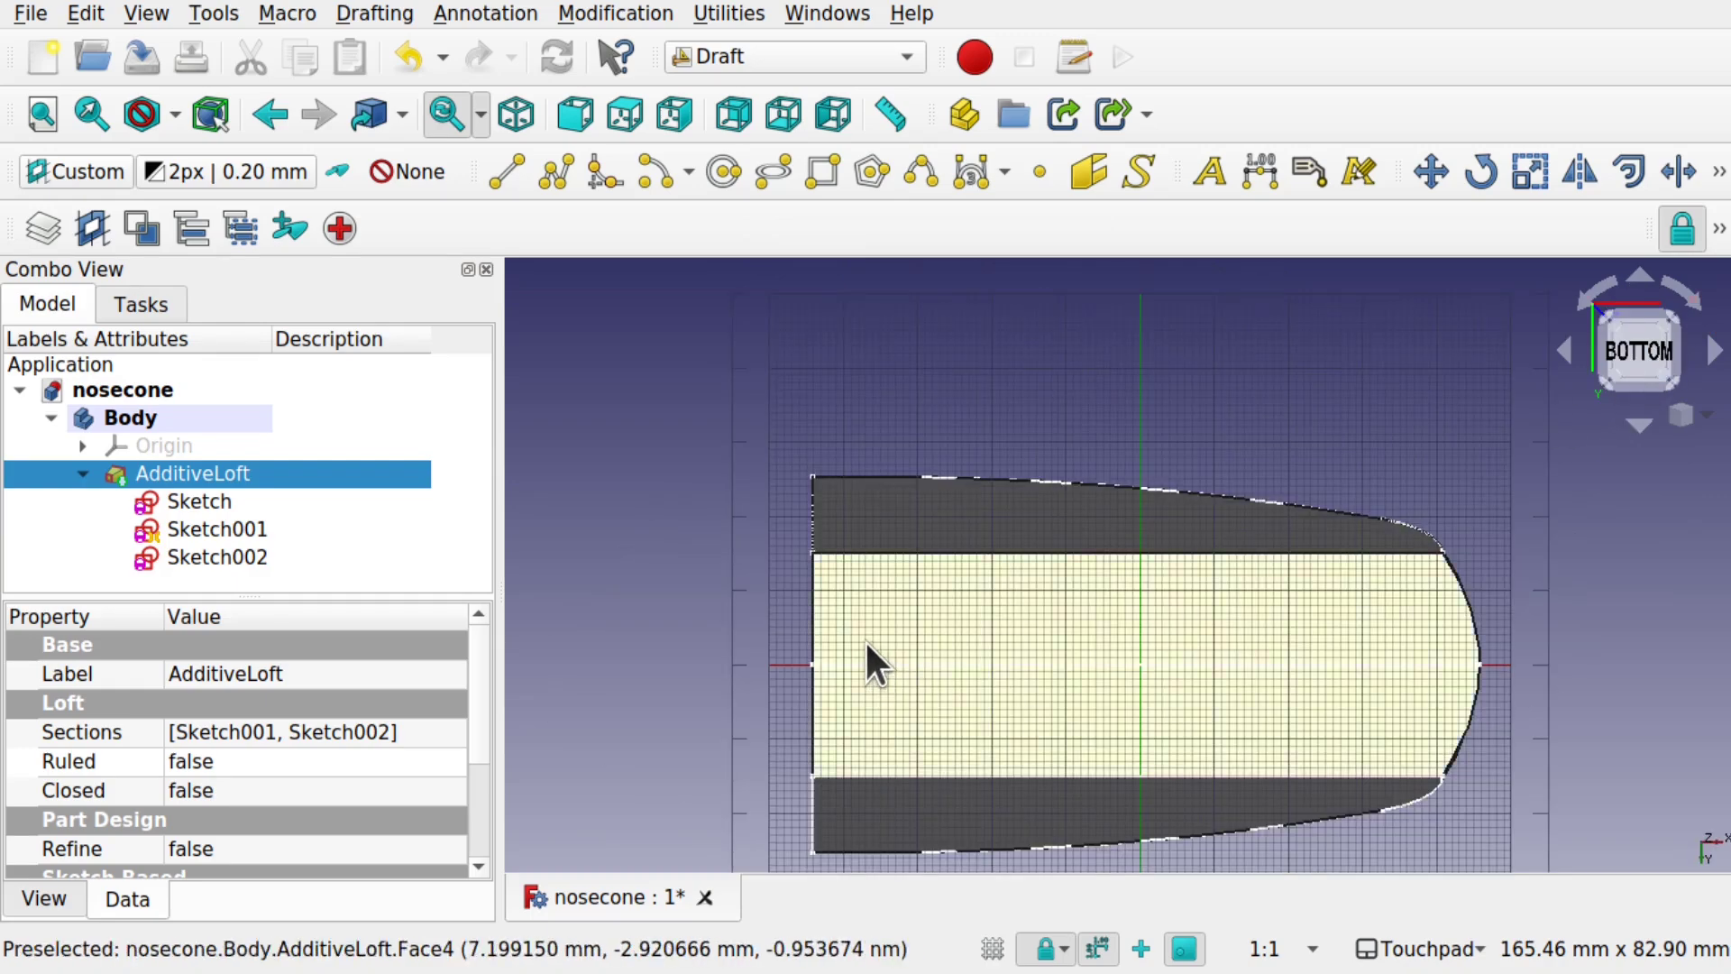
{"action": "left_click", "coordinate": [186, 500]}
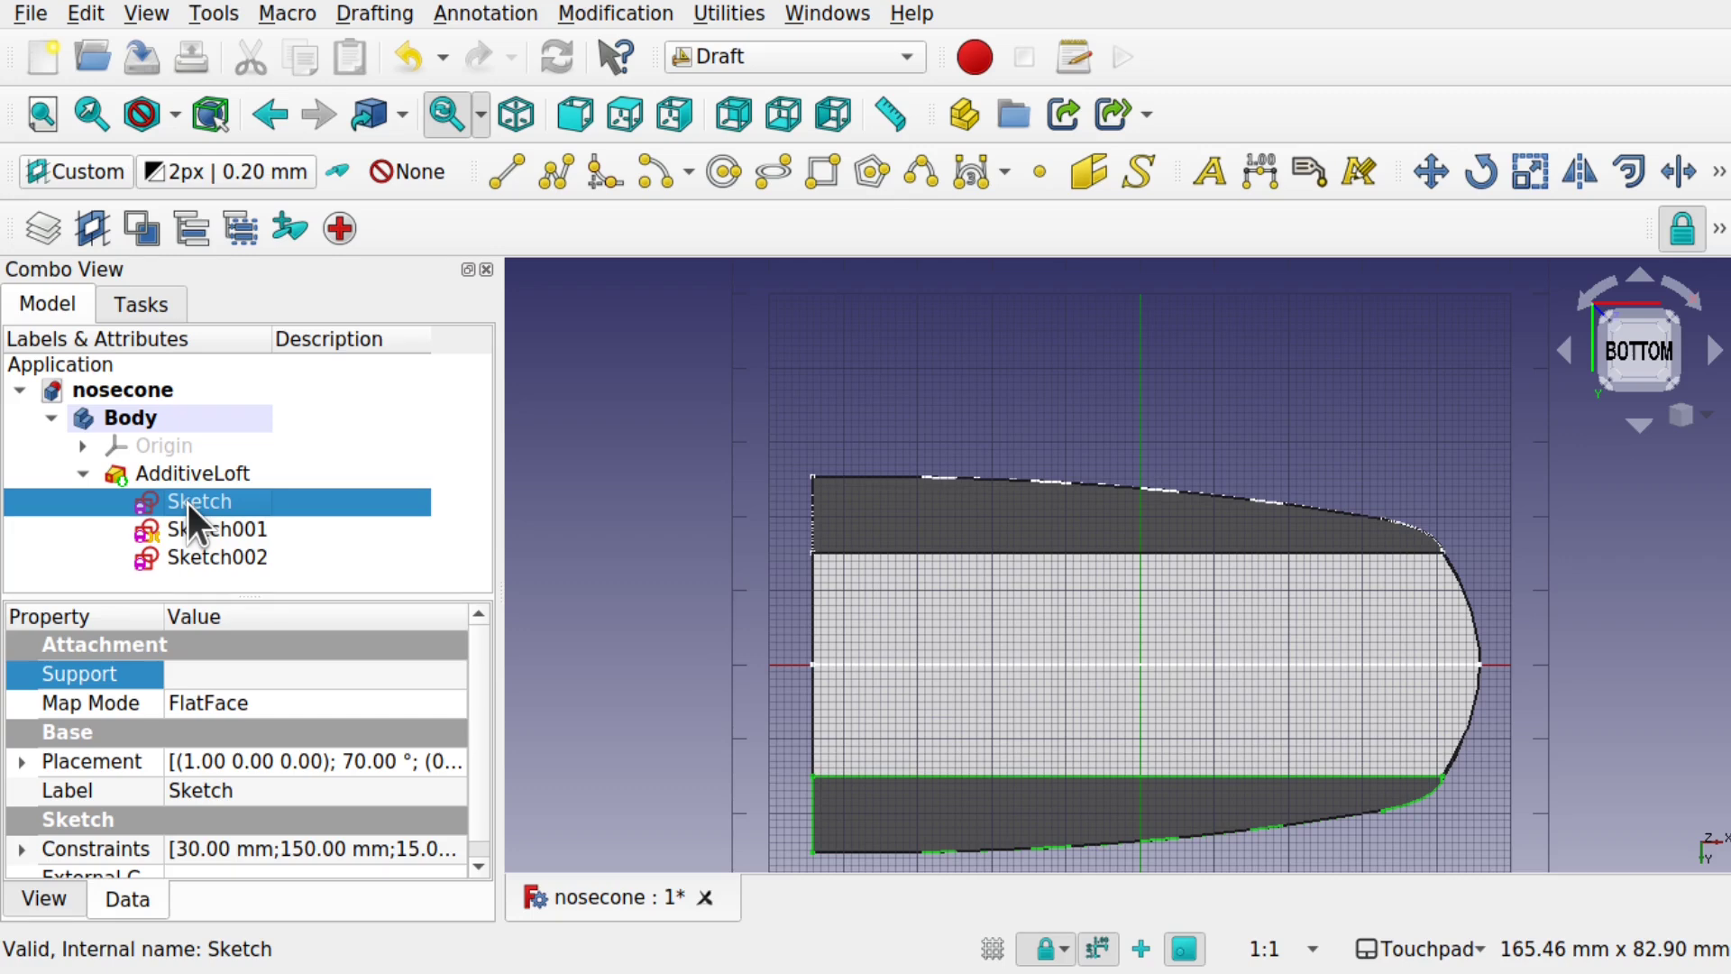
- Rotate Sketch002 about its profile corner with Draft Rotate to tilt the loft's end face, then inspect the nosecone
{"action": "left_click", "coordinate": [193, 557]}
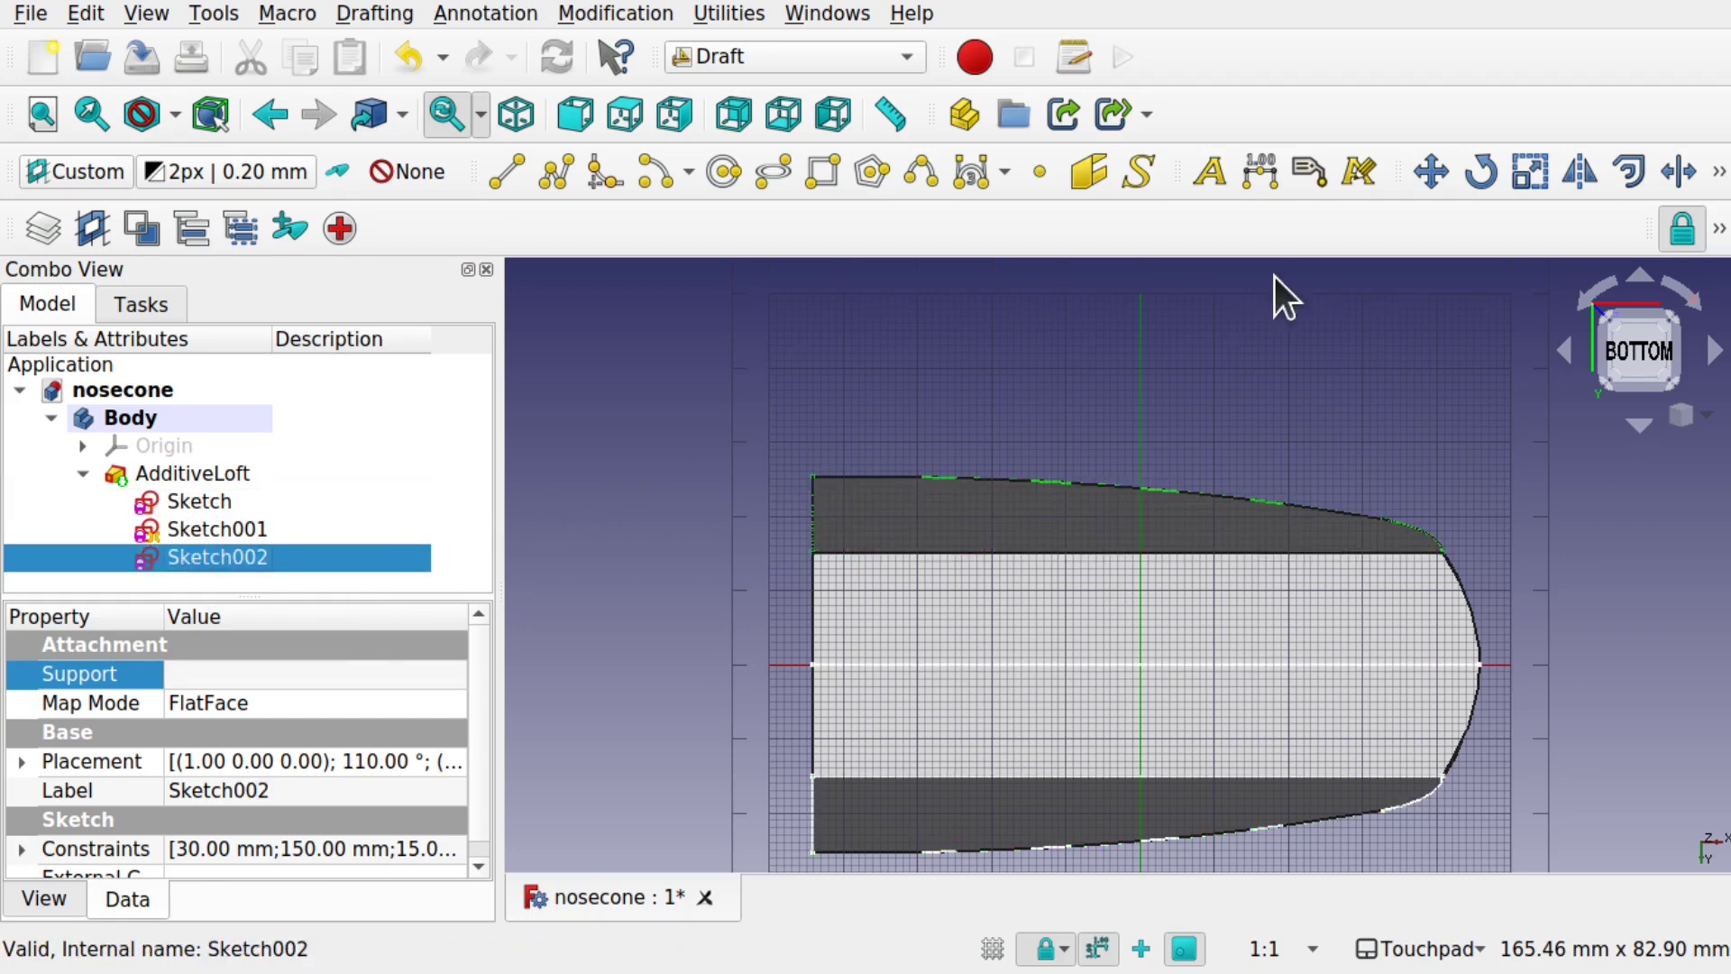
{"action": "left_click", "coordinate": [1479, 173]}
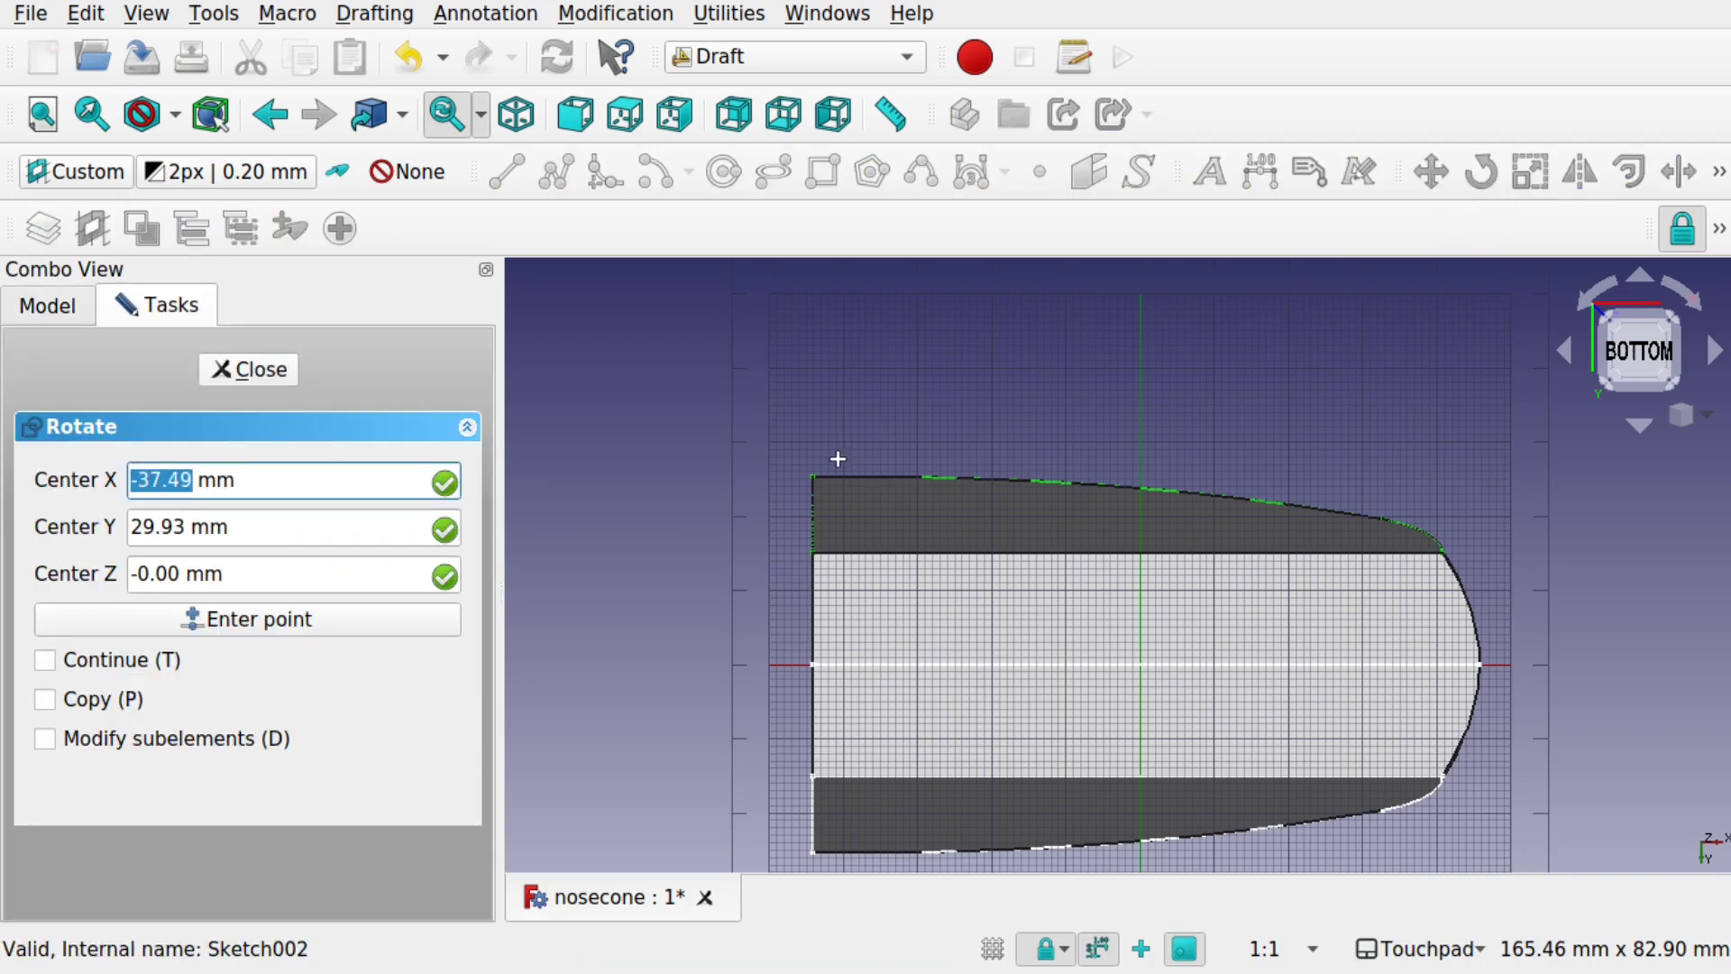
{"action": "left_click", "coordinate": [814, 553]}
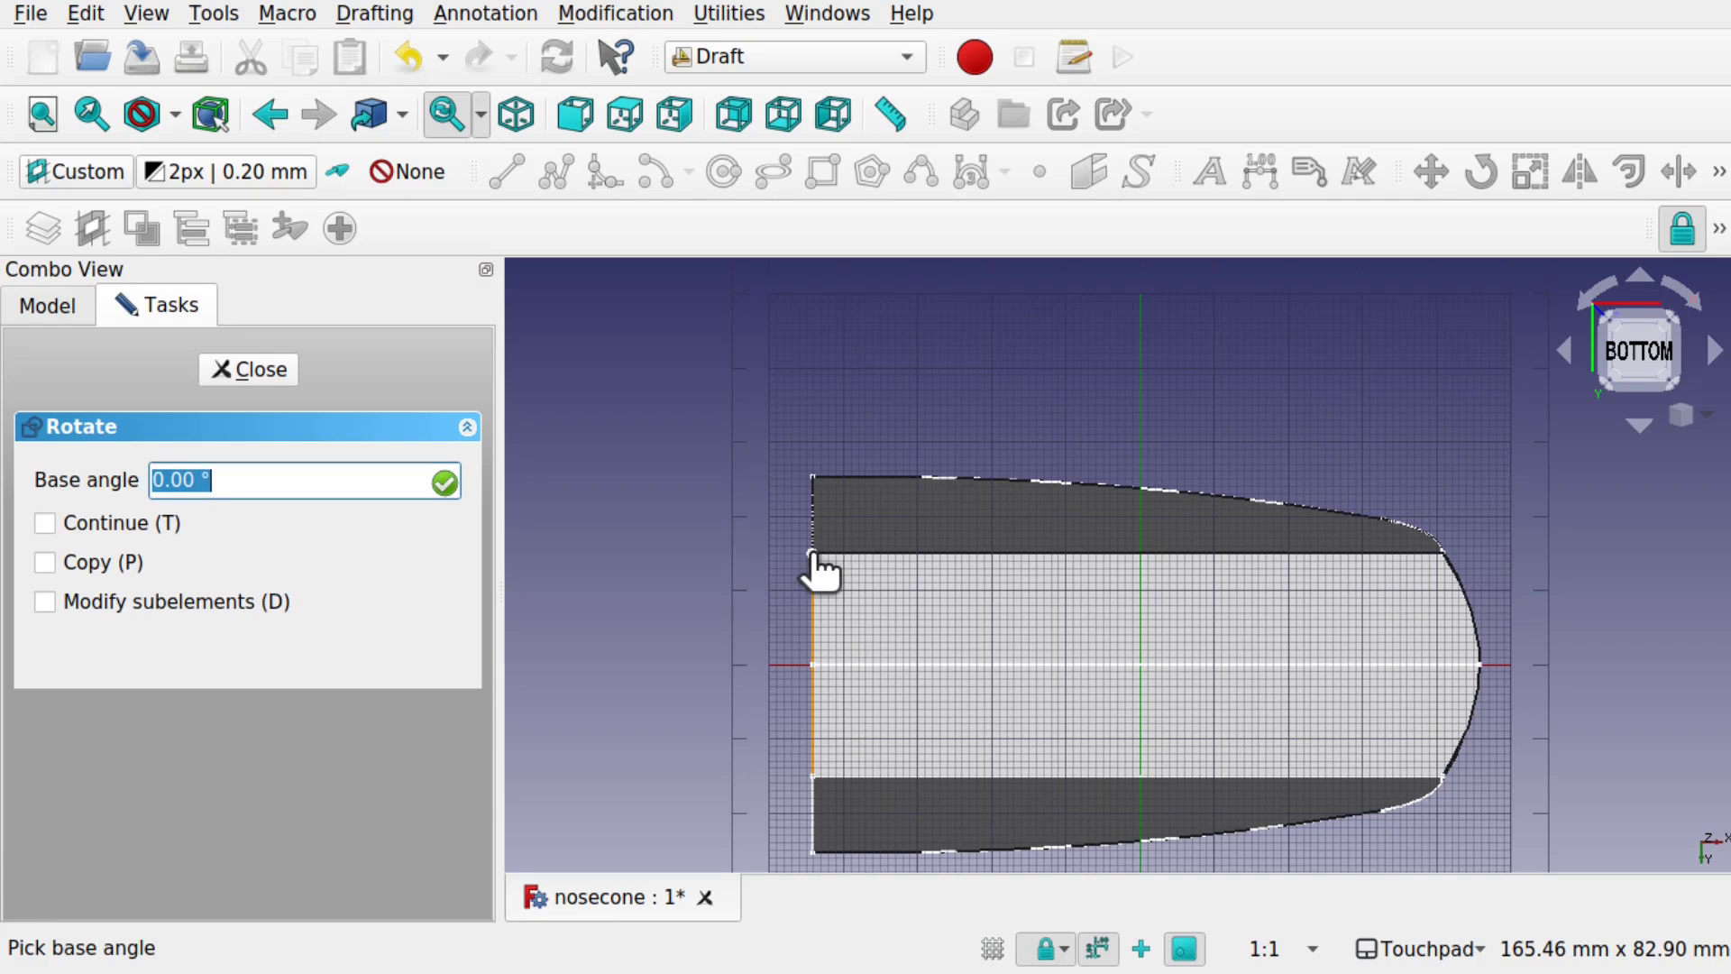
{"action": "left_click", "coordinate": [814, 554]}
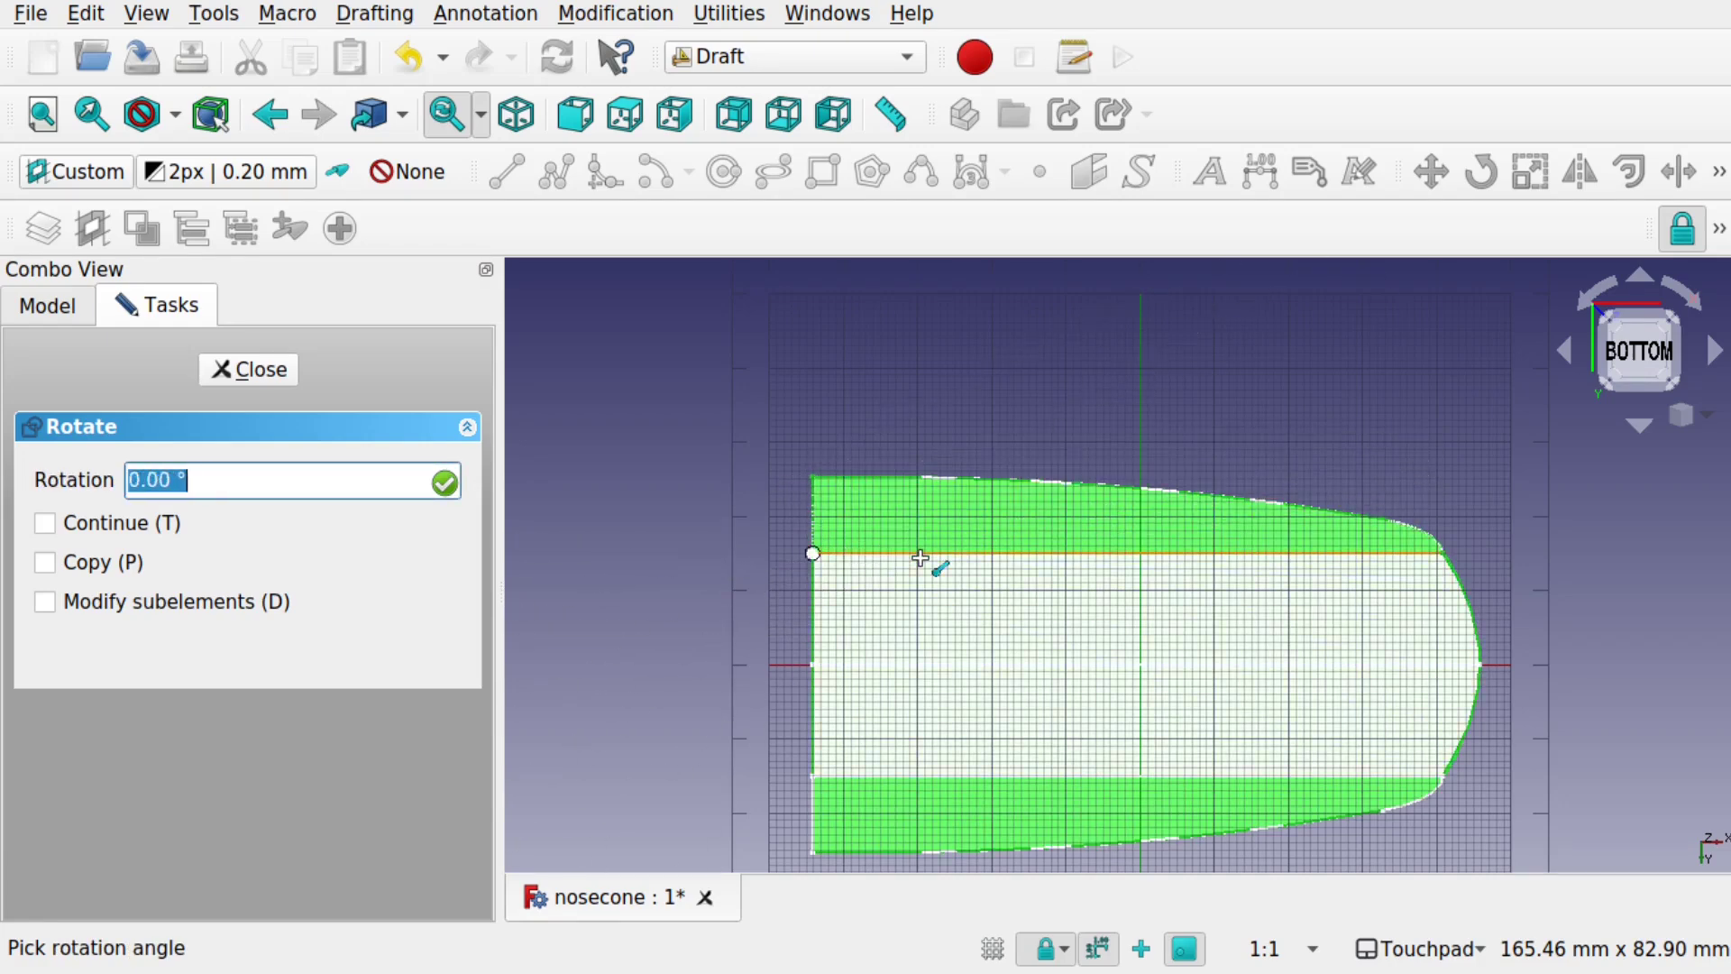
{"action": "middle_click_drag", "start_coordinate": [921, 558], "coordinate": [950, 434]}
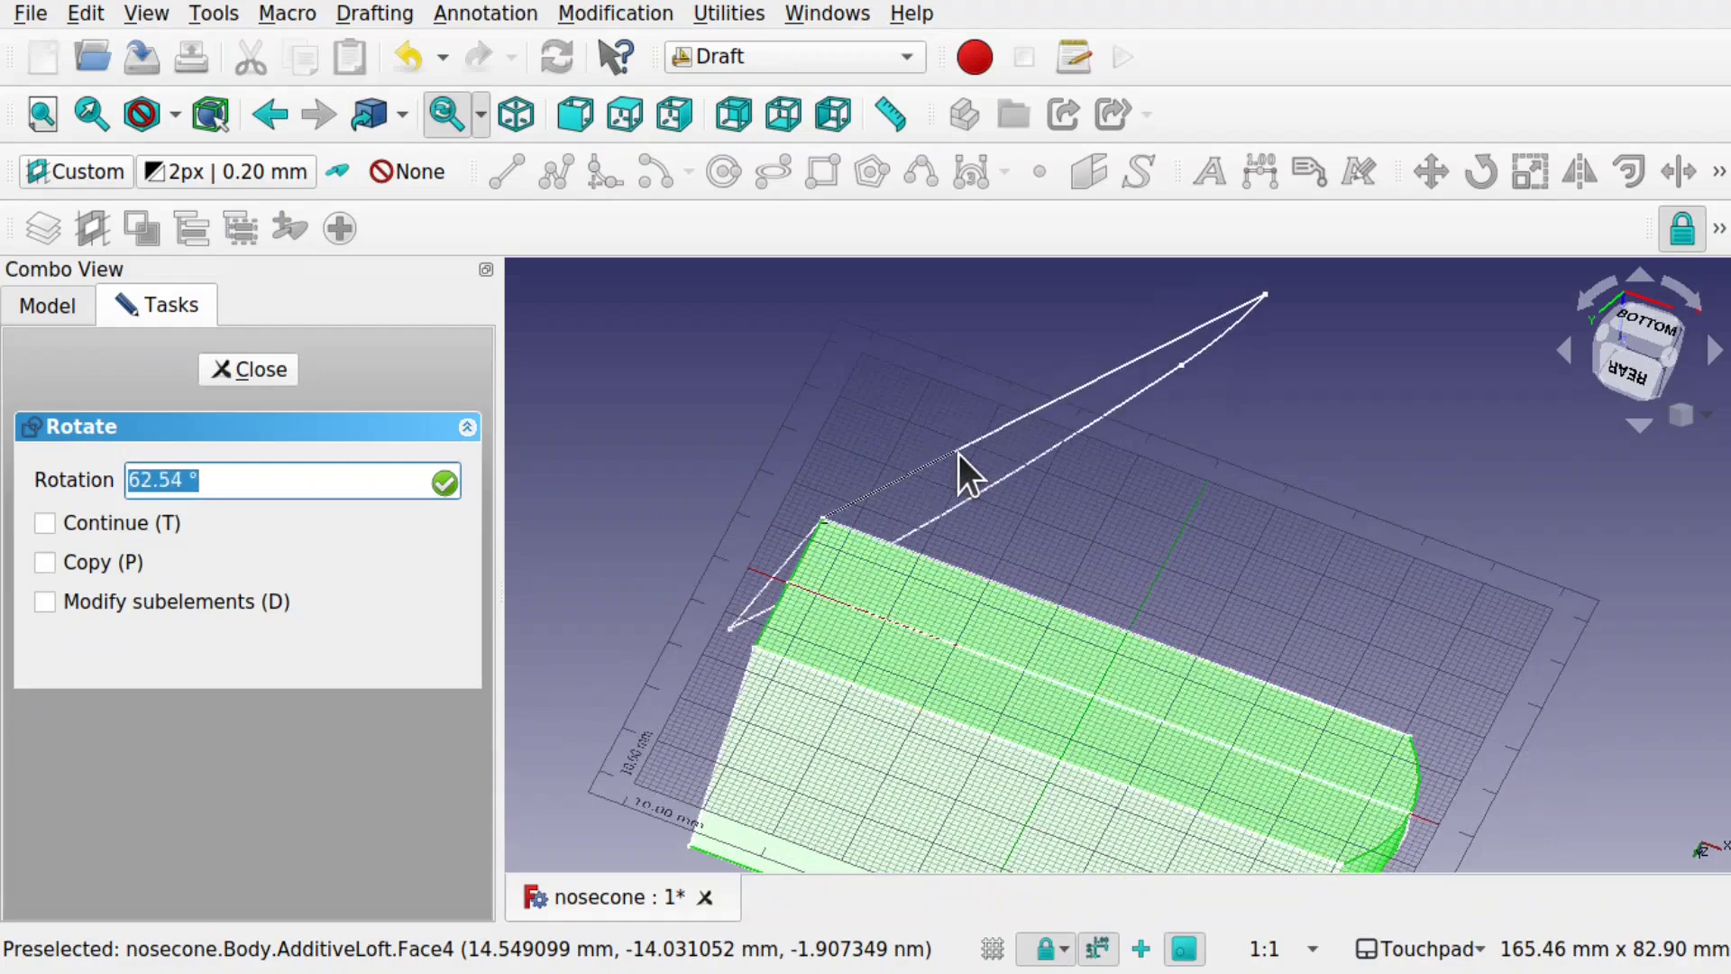
{"action": "left_click", "coordinate": [1021, 605]}
{"action": "mouse_move", "coordinate": [1055, 624]}
{"action": "middle_mouse_down"}
{"action": "mouse_move", "coordinate": [996, 697]}
{"action": "mouse_move", "coordinate": [1032, 529]}
{"action": "mouse_move", "coordinate": [963, 724]}
{"action": "middle_mouse_up"}
{"action": "left_click_drag", "start_coordinate": [1236, 743], "coordinate": [1260, 511], "text": "alt"}
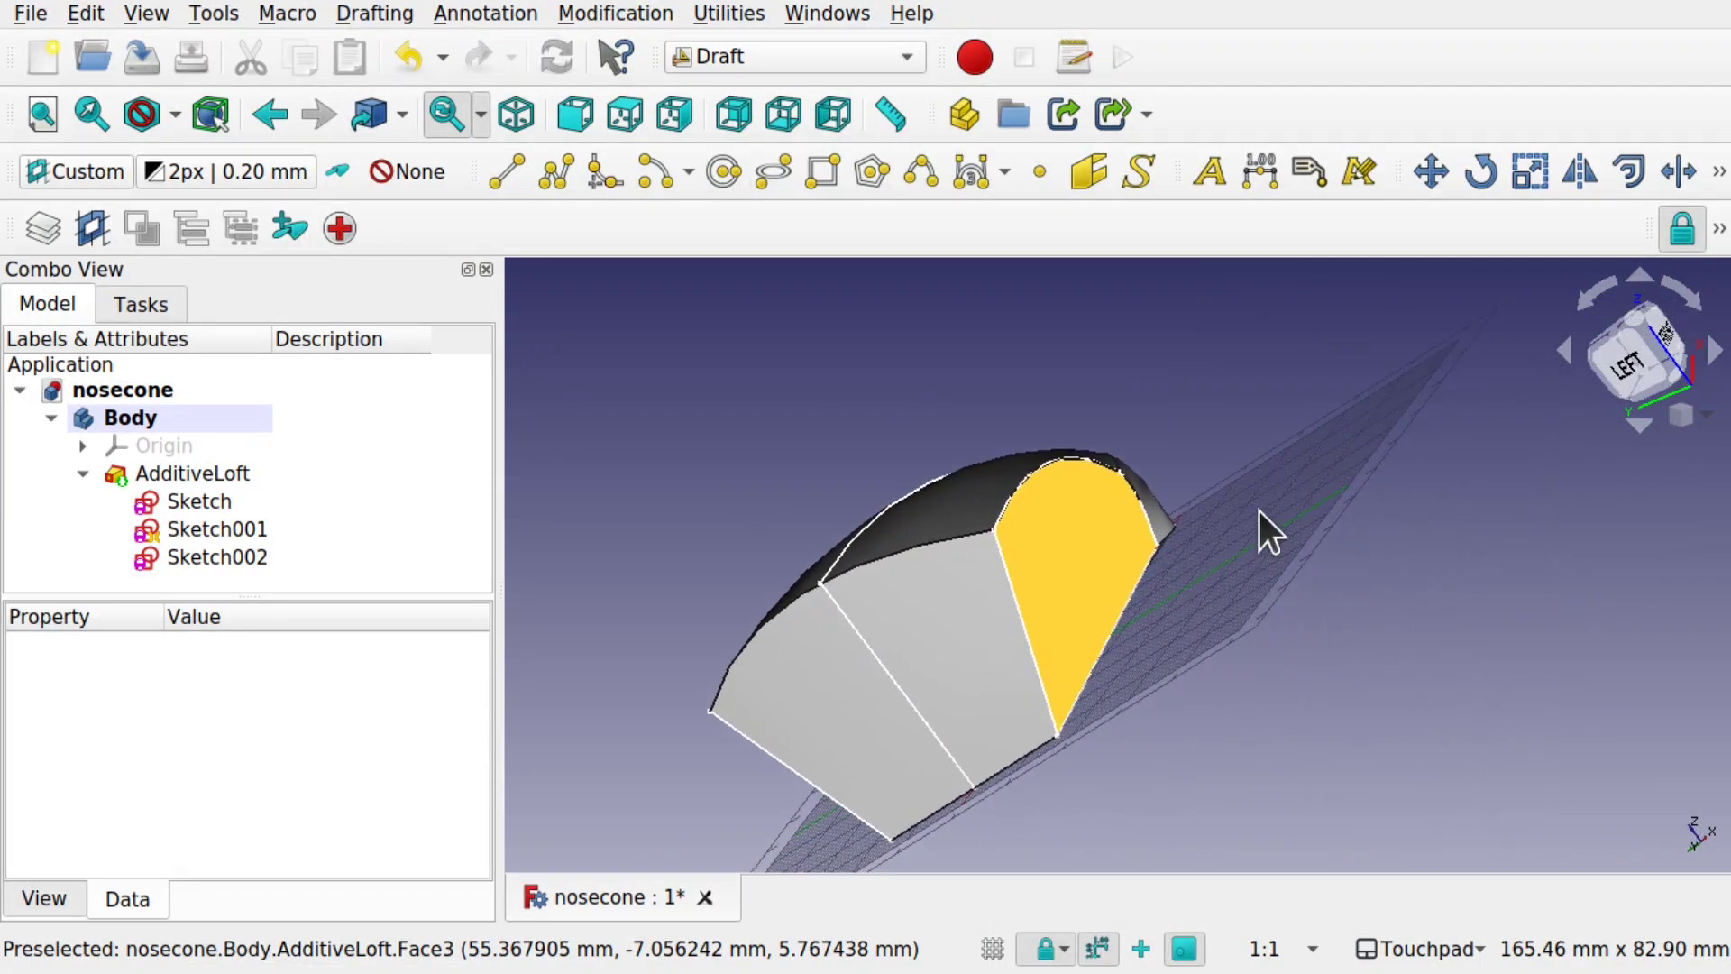